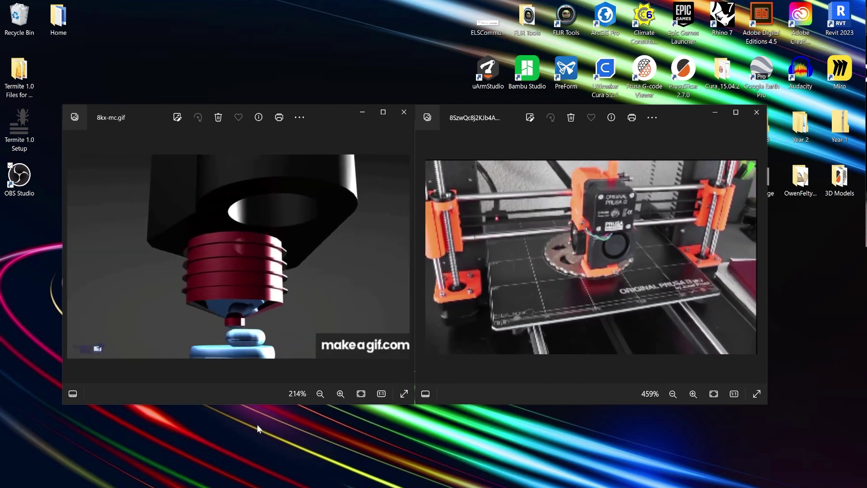
key("o")
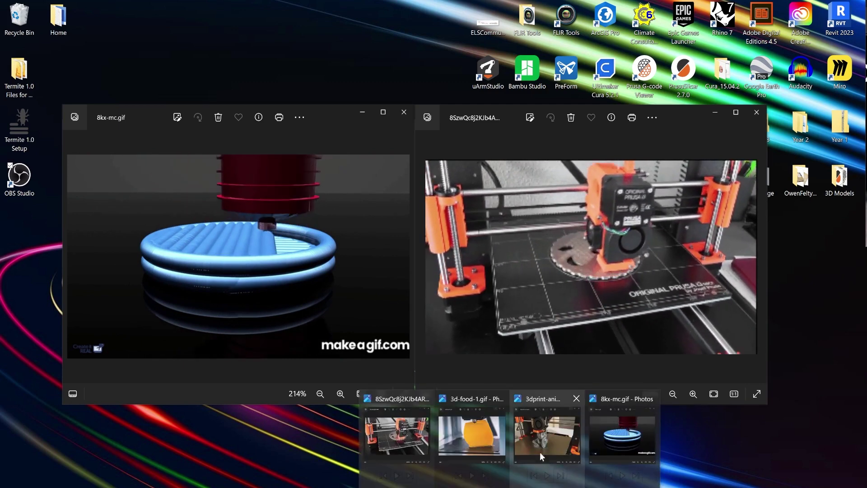
left_click(532, 433)
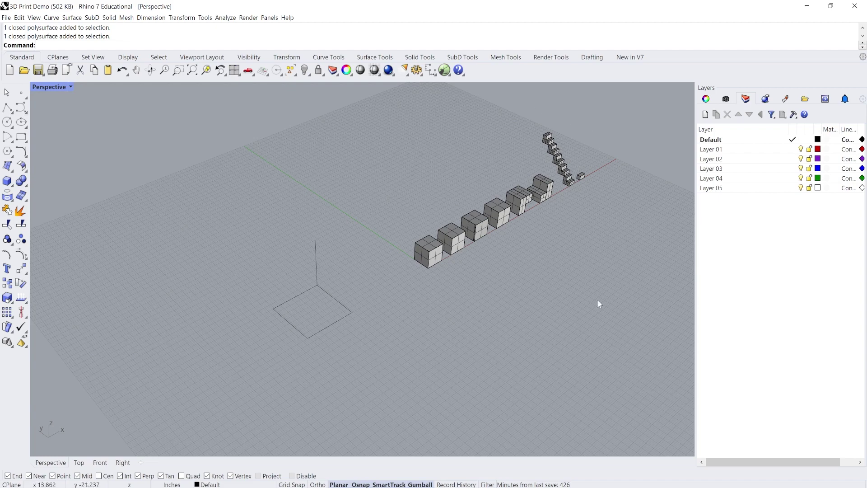
- Check the model units and tolerances in the document properties
left_click(7, 18)
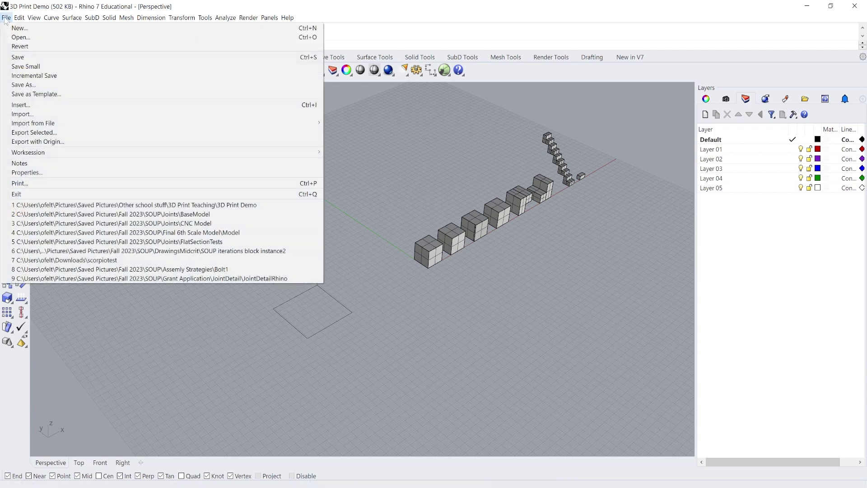
left_click(54, 172)
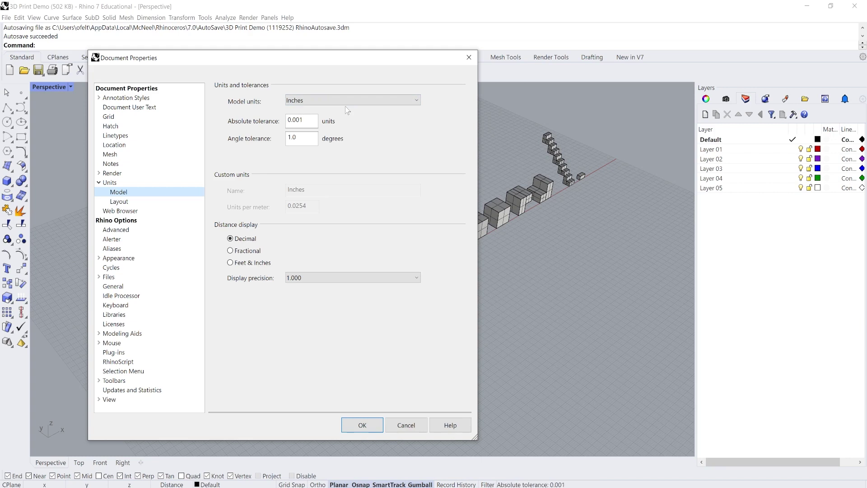
left_click(351, 430)
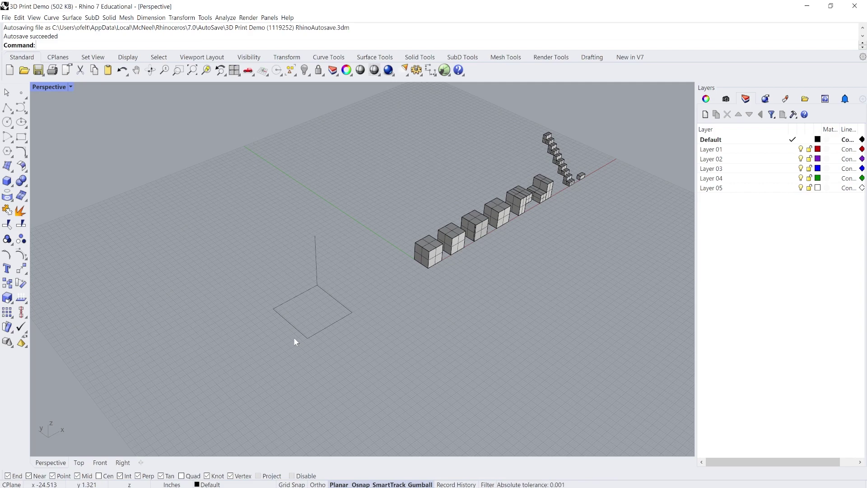
- Offset the flat square curve inward by 0.25 inches
scroll(294, 329, "up", 5)
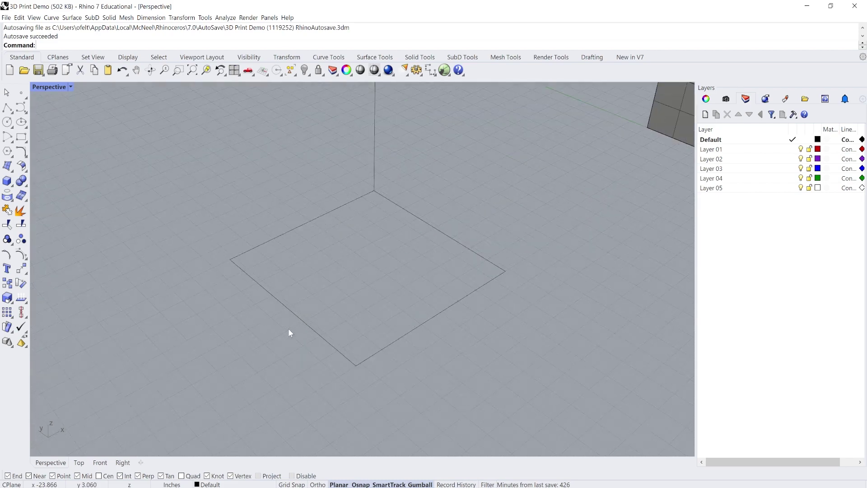
right_click_drag(288, 329, 315, 306)
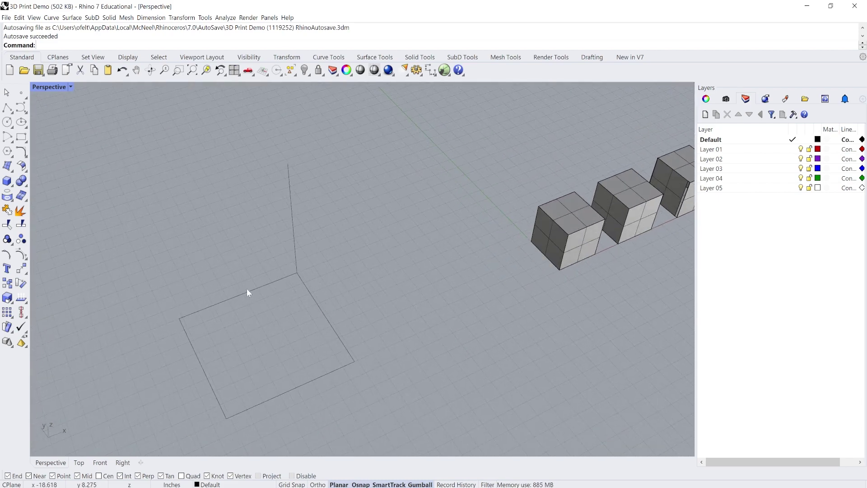
left_click(247, 292)
right_click_drag(193, 276, 240, 268, "shift")
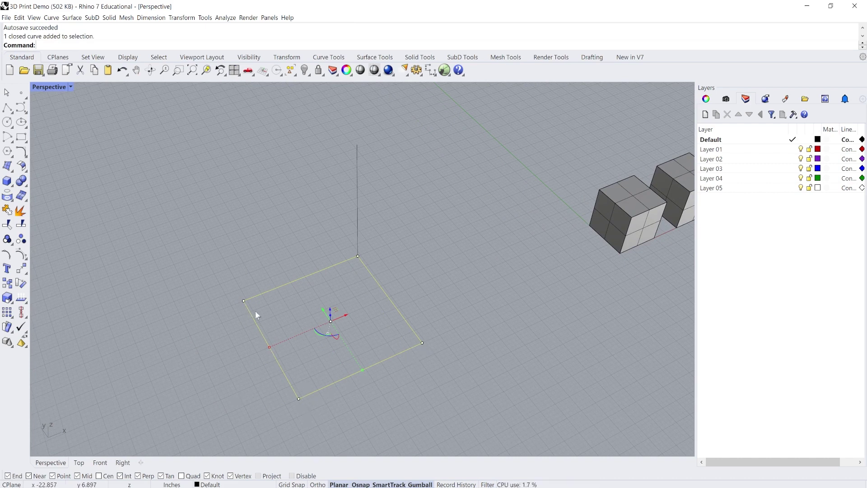
left_click(311, 231)
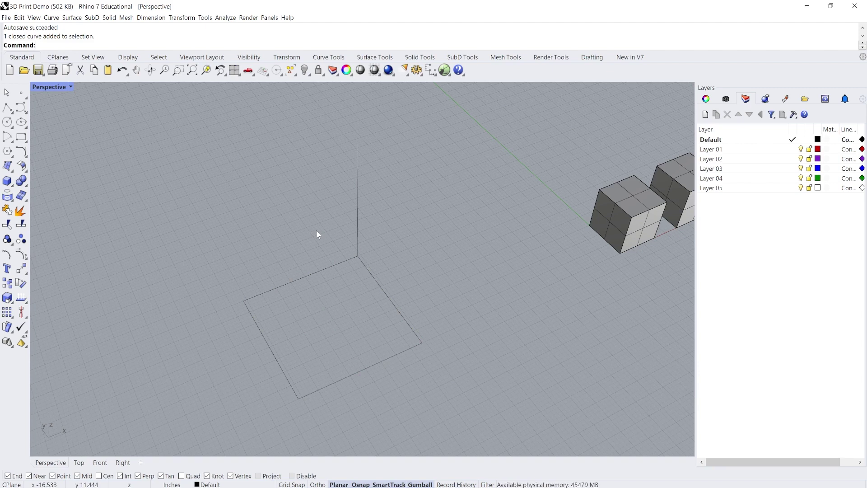
left_click(321, 271)
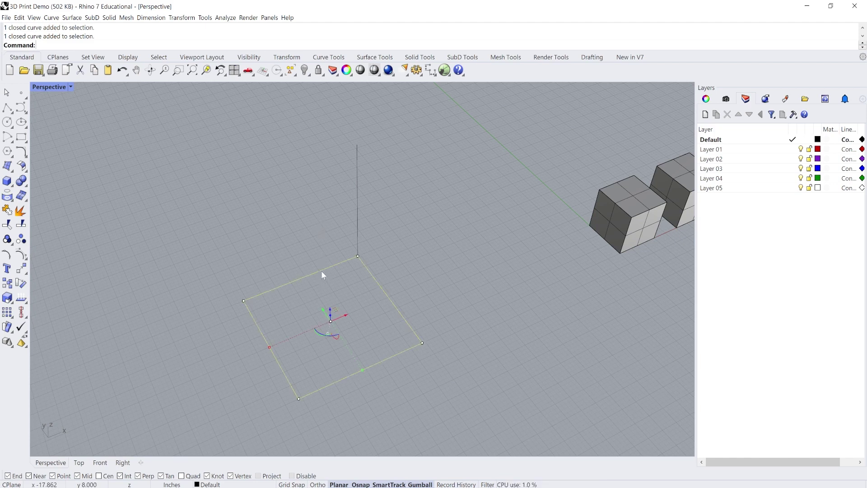
type("Offsetr")
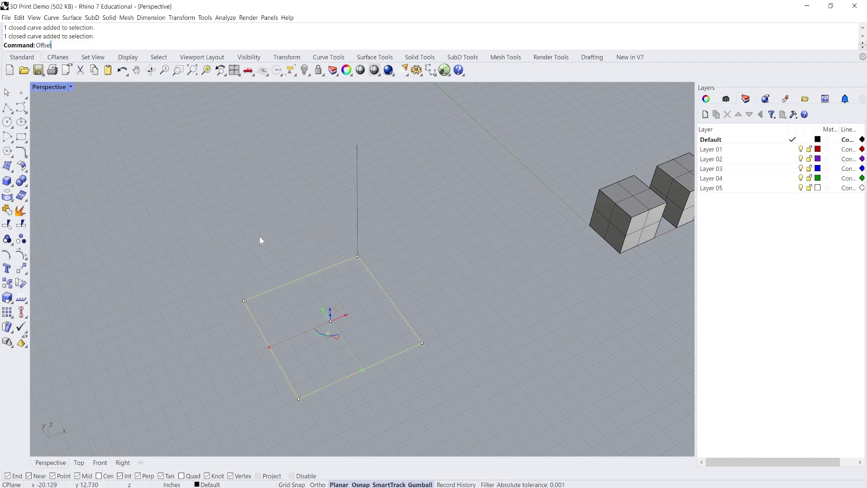
key("BackSpace")
key("BackSpace")
key("BackSpace")
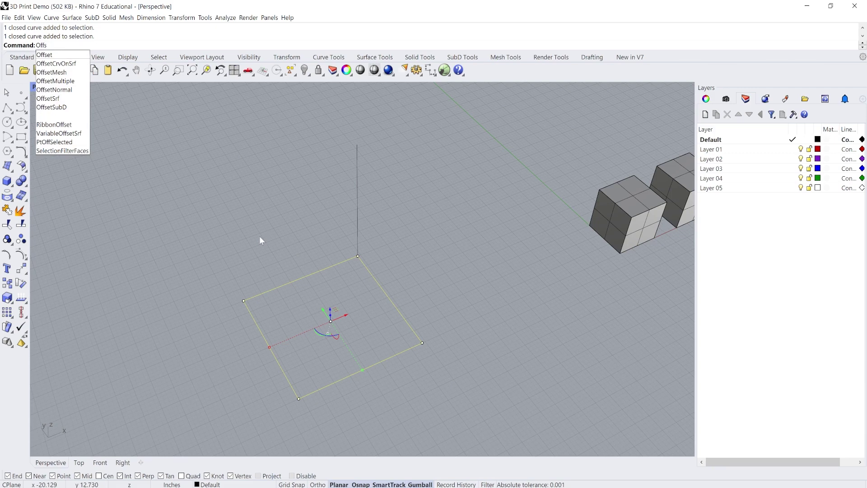
type("et")
key("Return")
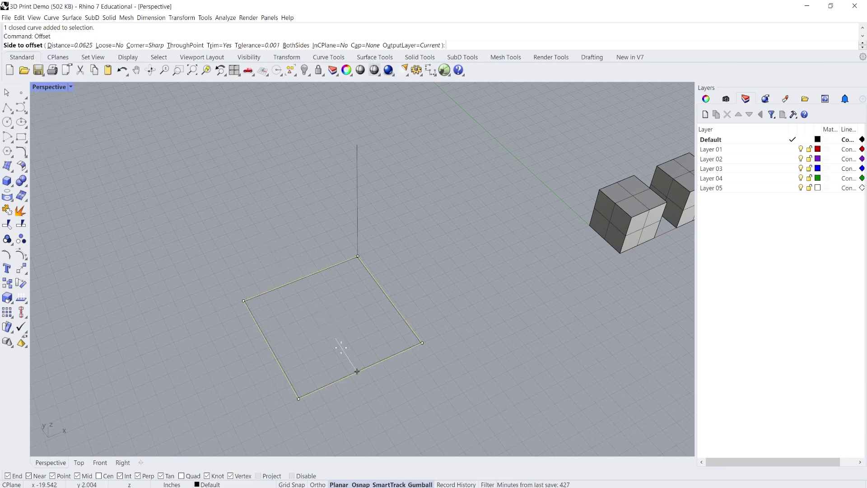
type("d")
key("Return")
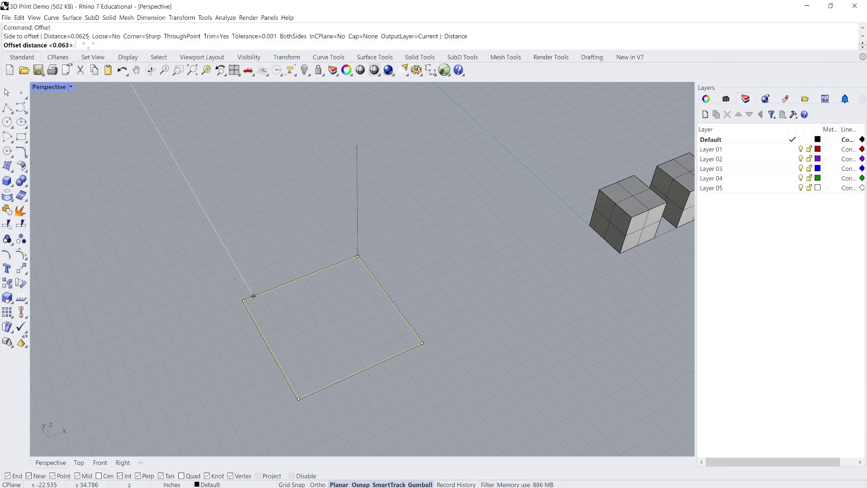
type(".25")
key("Return")
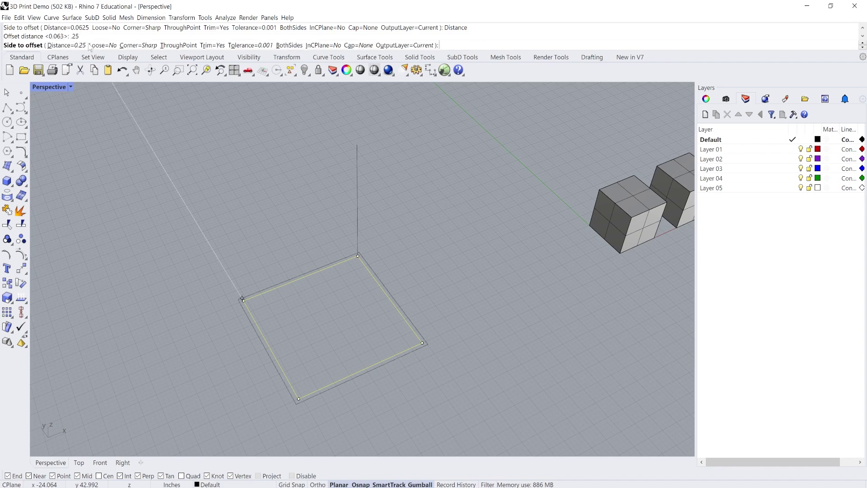
left_click(295, 303)
- Examine the spacing between the original square and its inner offset curve from close up and from farther away
scroll(280, 311, "up", 2)
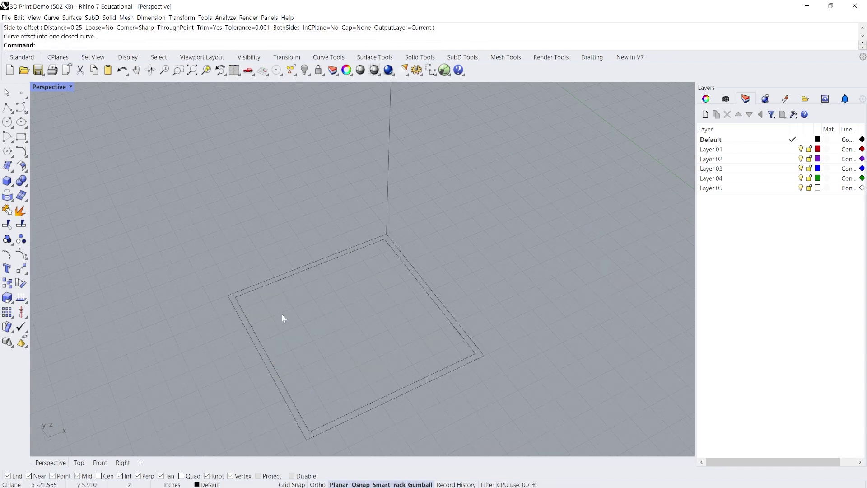
scroll(282, 312, "down", 2)
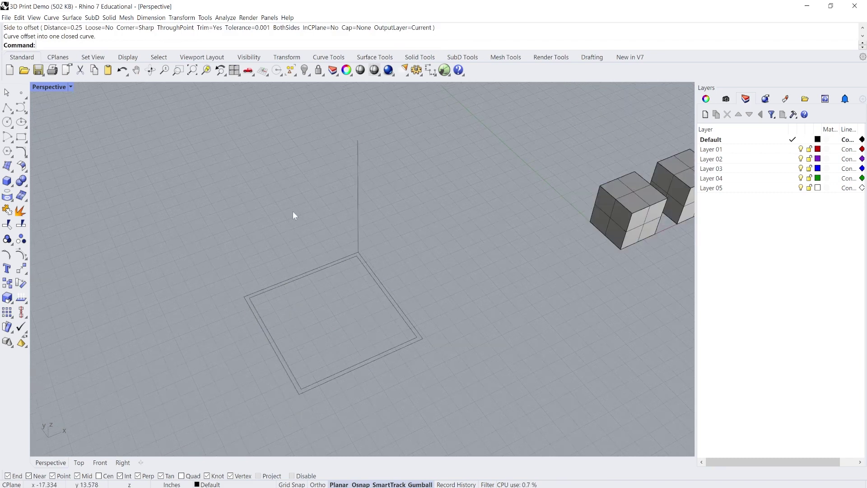
scroll(333, 215, "up", 5)
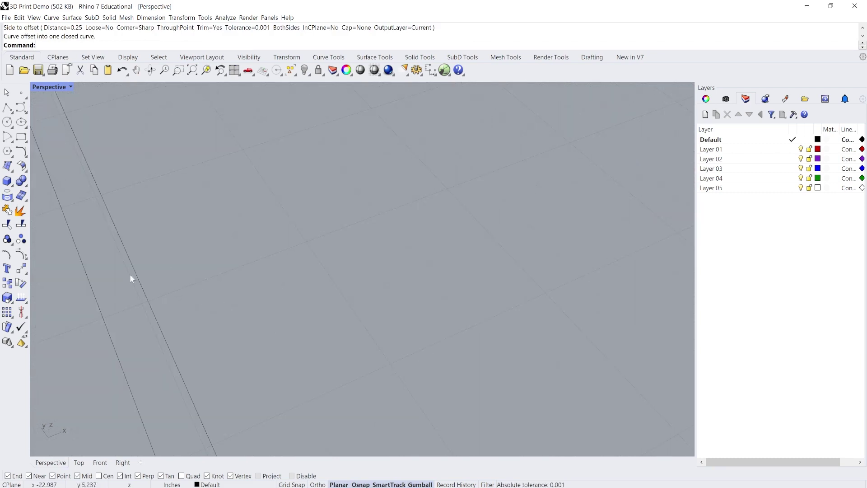
scroll(298, 329, "down", 4)
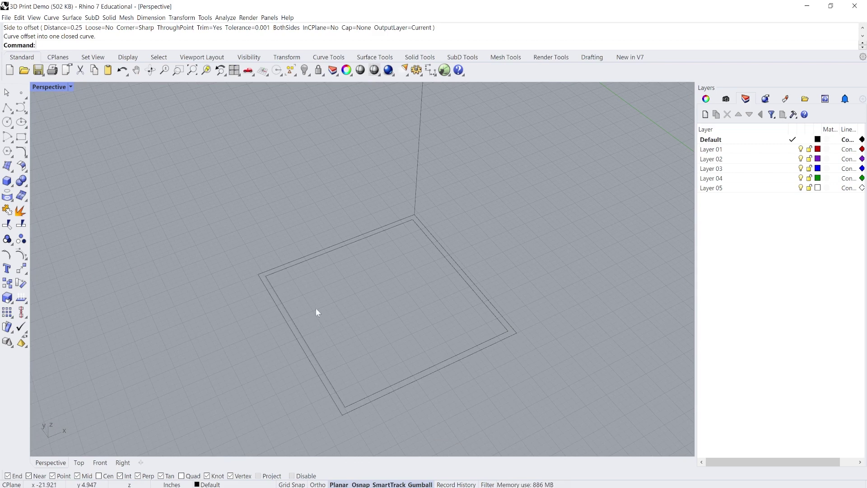
scroll(323, 298, "down", 3)
scroll(289, 262, "down", 2)
scroll(286, 274, "up", 2)
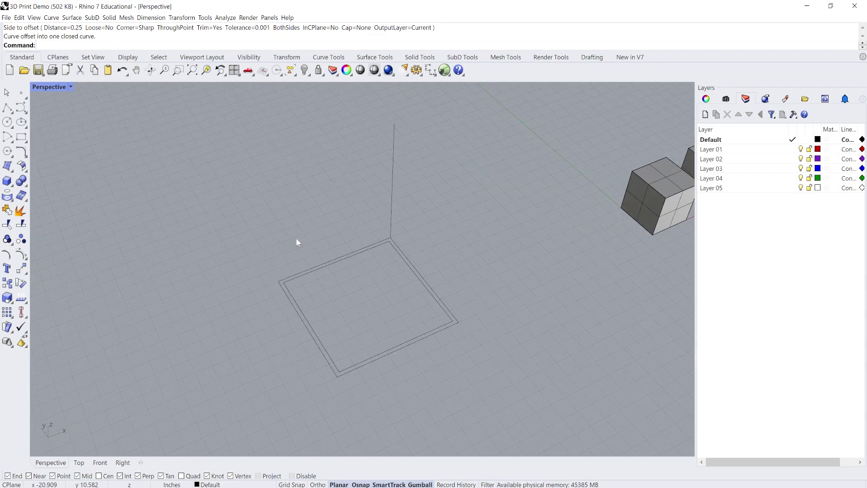
scroll(334, 244, "up", 3)
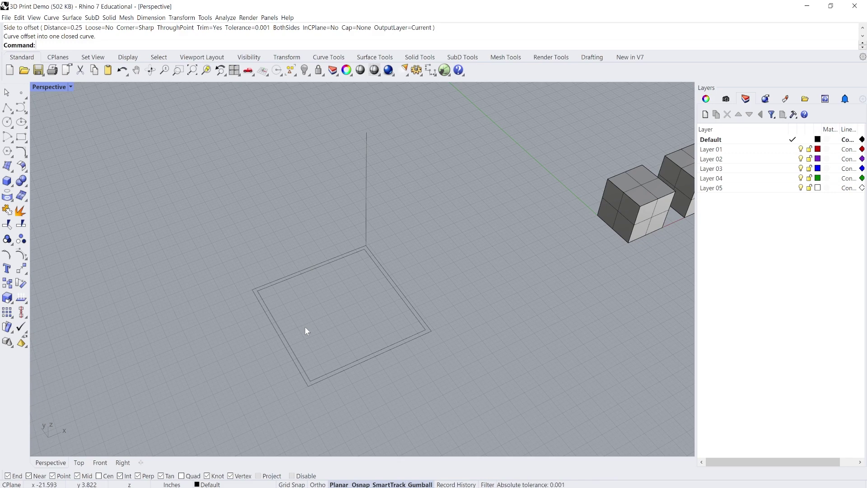
scroll(317, 321, "down", 2)
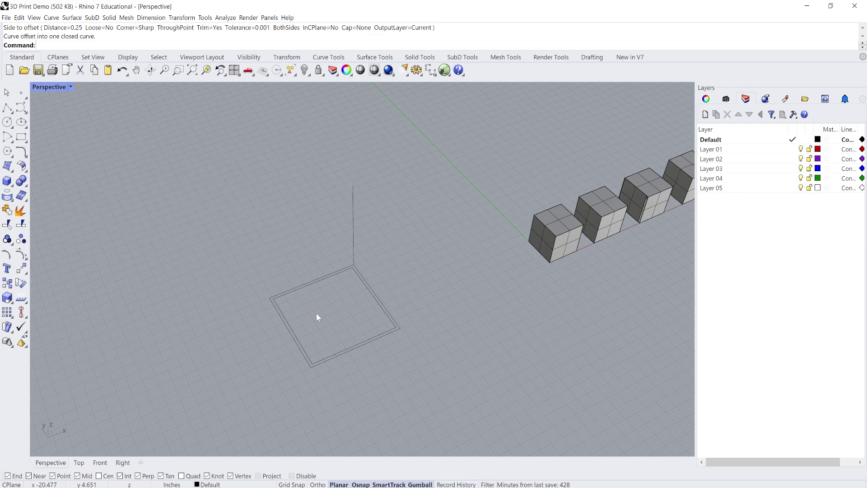
- Select the first cube in the row to check whether it is an open or closed polysurface
right_click_drag(435, 217, 289, 238)
scroll(356, 262, "up", 3)
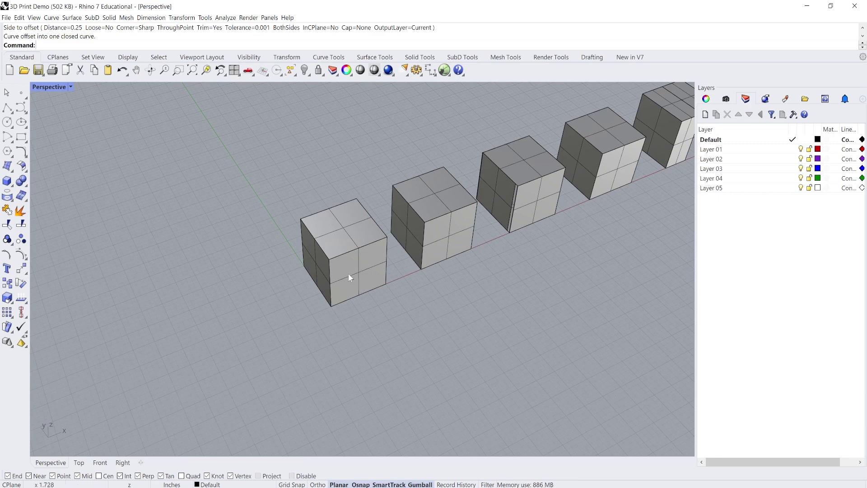
left_click(348, 271)
scroll(300, 267, "up", 2)
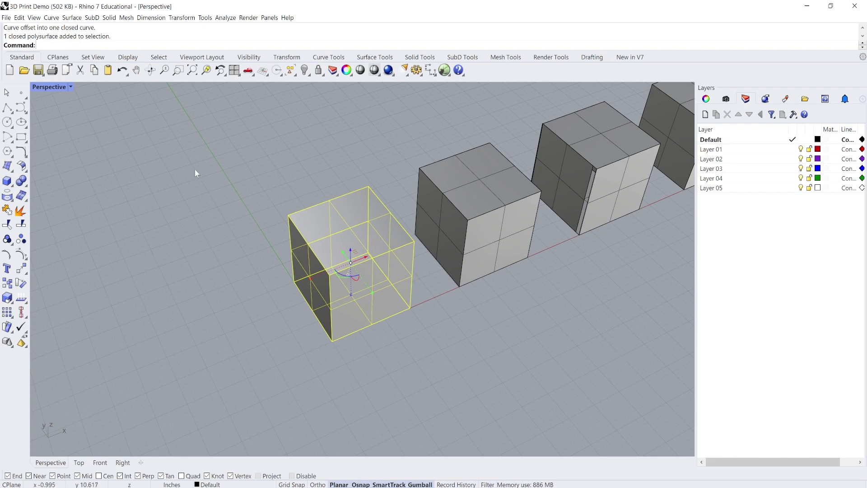
left_click(245, 146)
- Select the second cube in the row and inspect its faces from the other side for gaps
right_click_drag(358, 192, 310, 203, "shift")
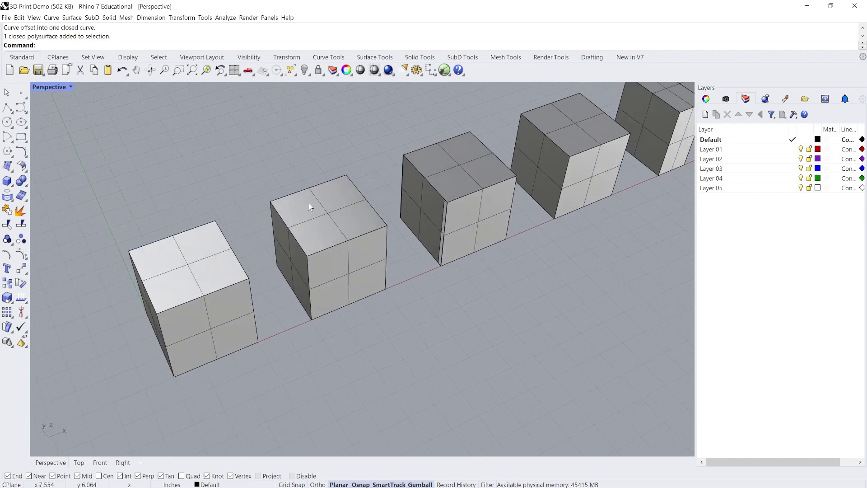
left_click(329, 242)
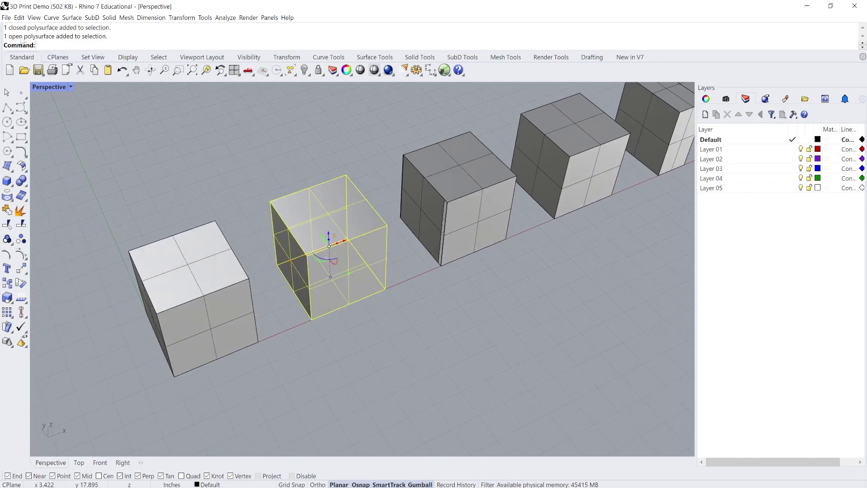
right_click_drag(230, 134, 274, 137, "shift")
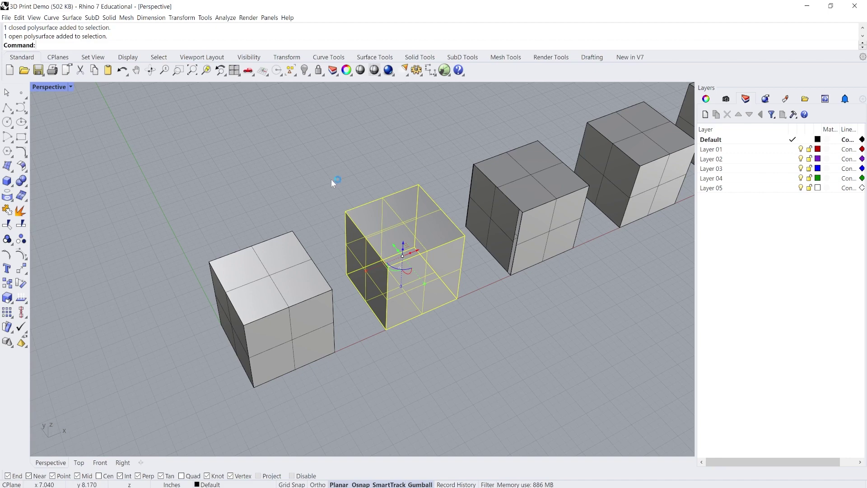
right_click_drag(331, 179, 358, 251)
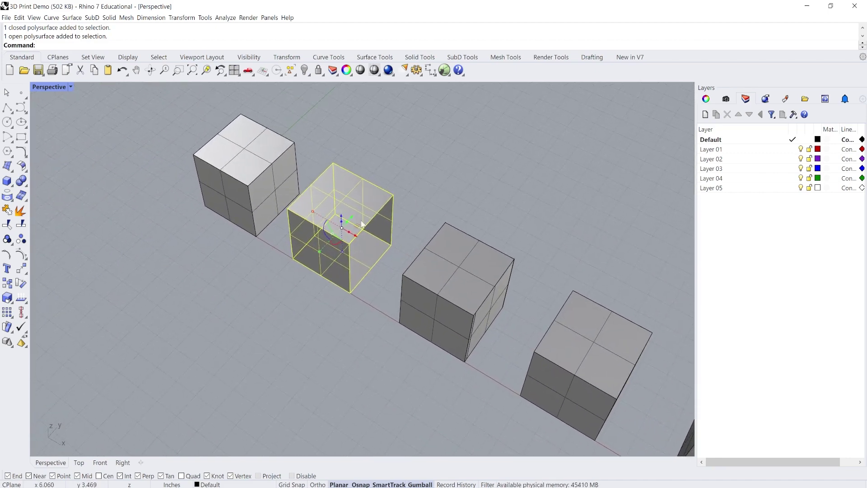
scroll(358, 251, "up", 5)
scroll(358, 250, "down", 2)
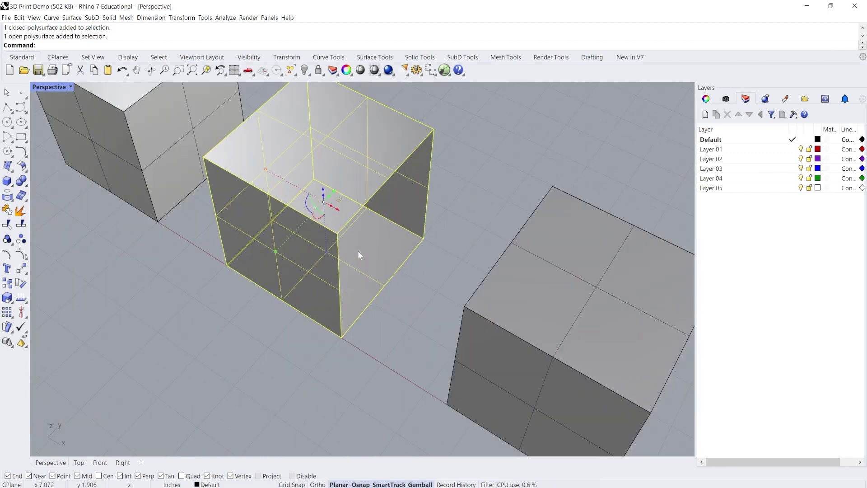
left_click(473, 191)
scroll(315, 256, "down", 5)
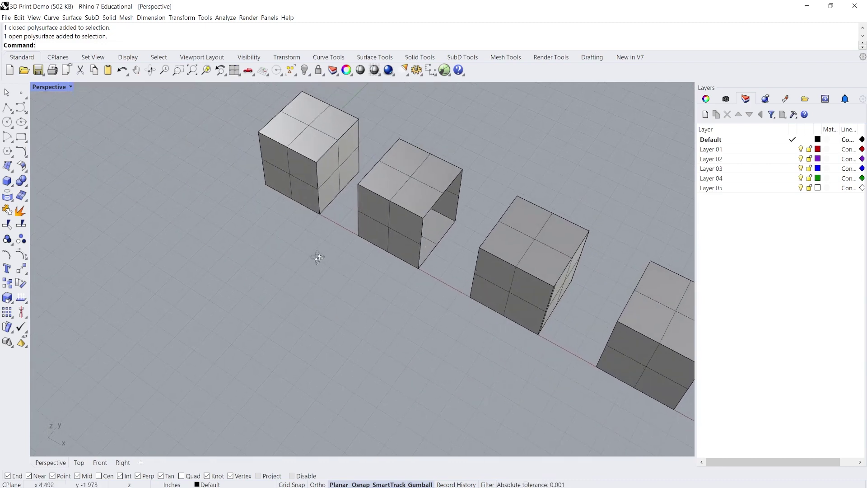
- Select the first cube again to compare its polysurface type with the second cube, and clear the selection
left_click(310, 194)
scroll(246, 283, "up", 3)
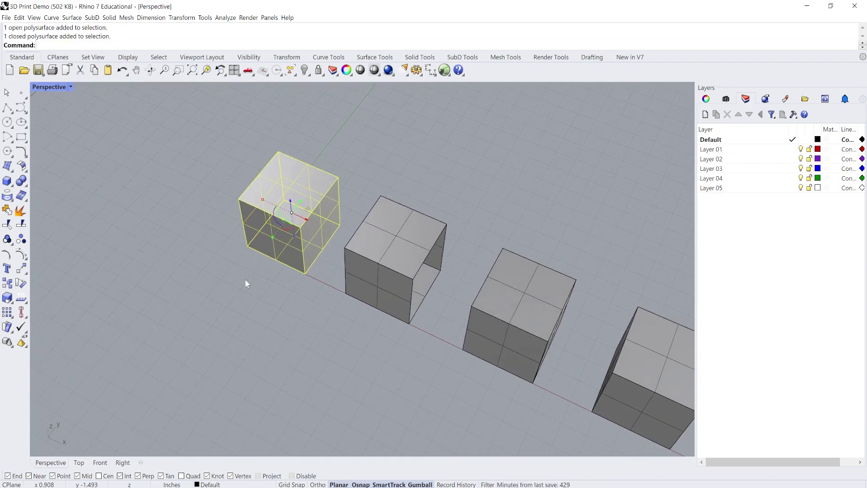
left_click(247, 283)
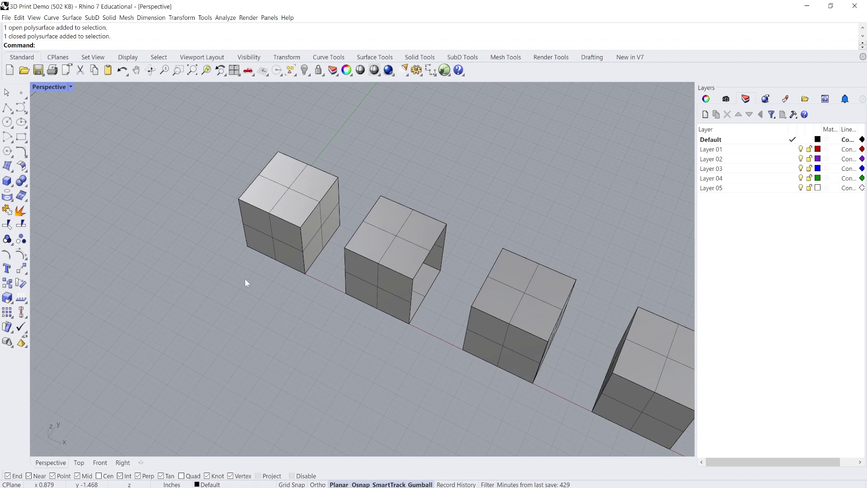
left_click(8, 181)
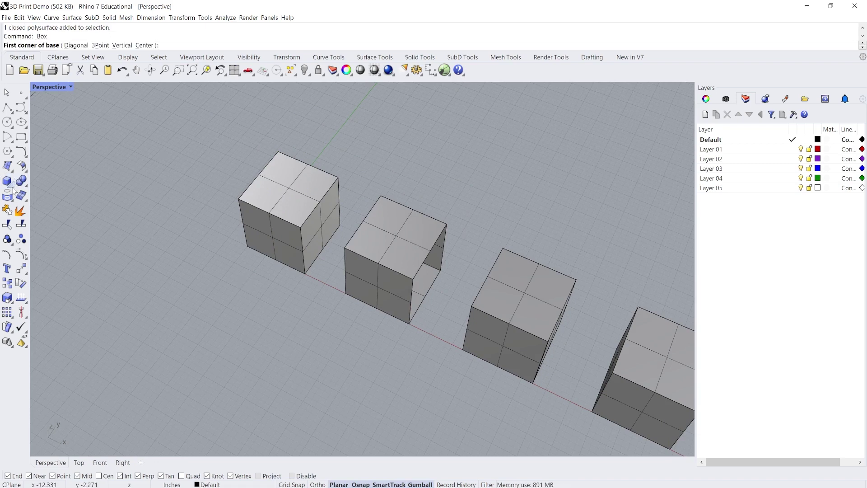
left_click(13, 187)
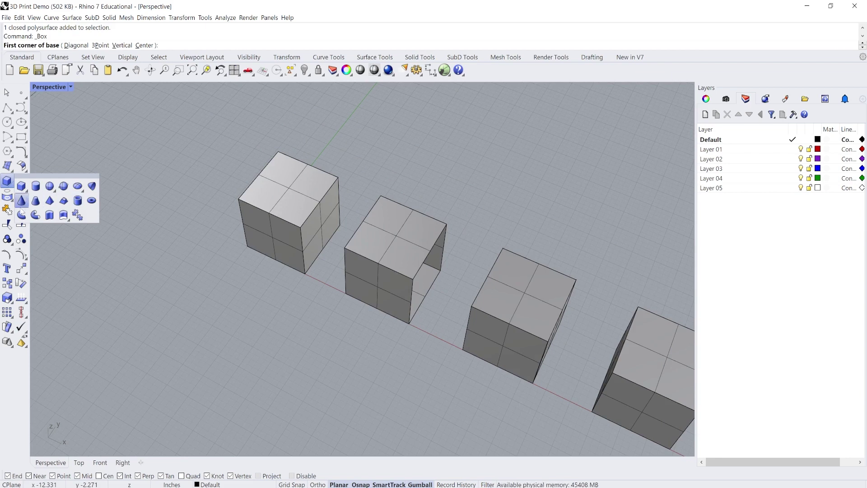
left_click(11, 186)
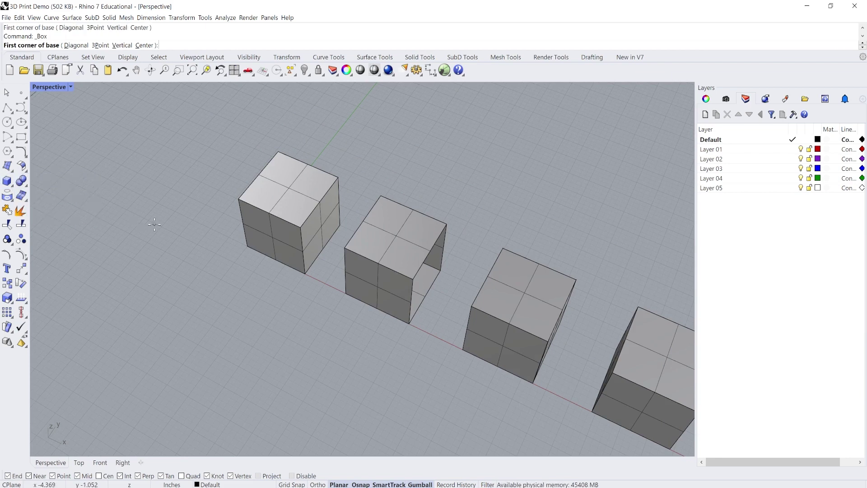
left_click(6, 92)
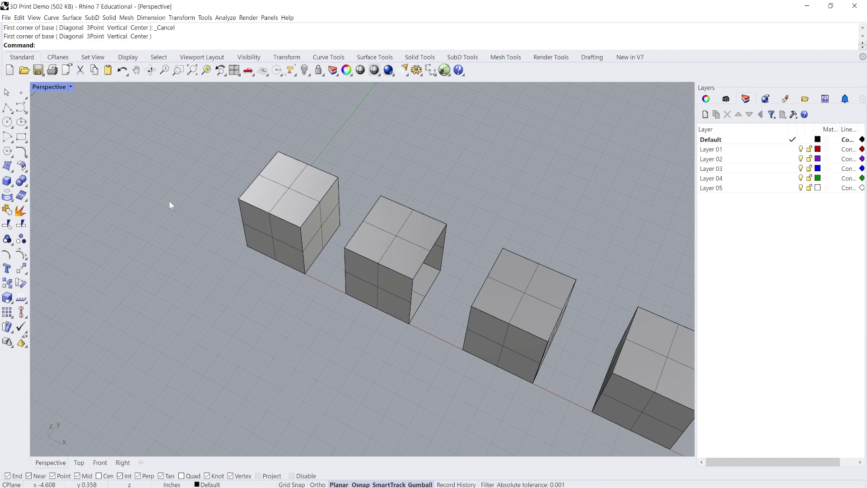
- Select the third cube in the row to check its polysurface type and inspect its vertical corners for gaps
right_click_drag(351, 372, 355, 344, "shift")
left_click(355, 310)
right_click_drag(542, 297, 404, 342)
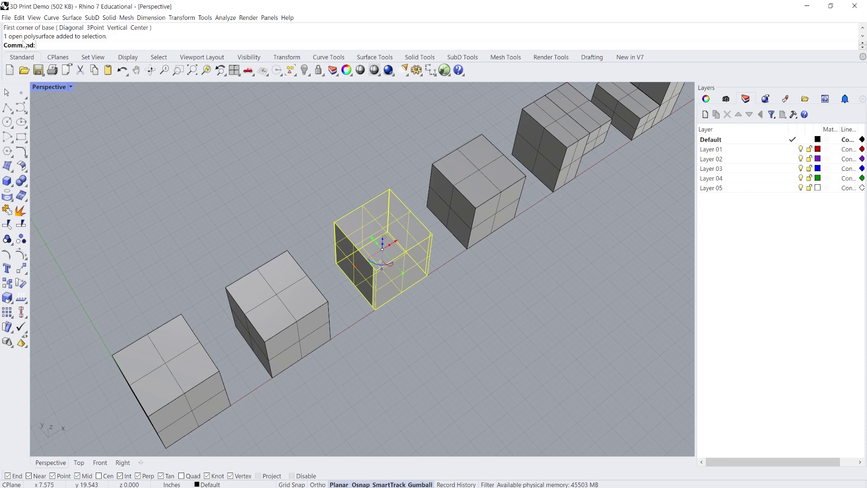
scroll(374, 277, "up", 3)
scroll(374, 278, "up", 5)
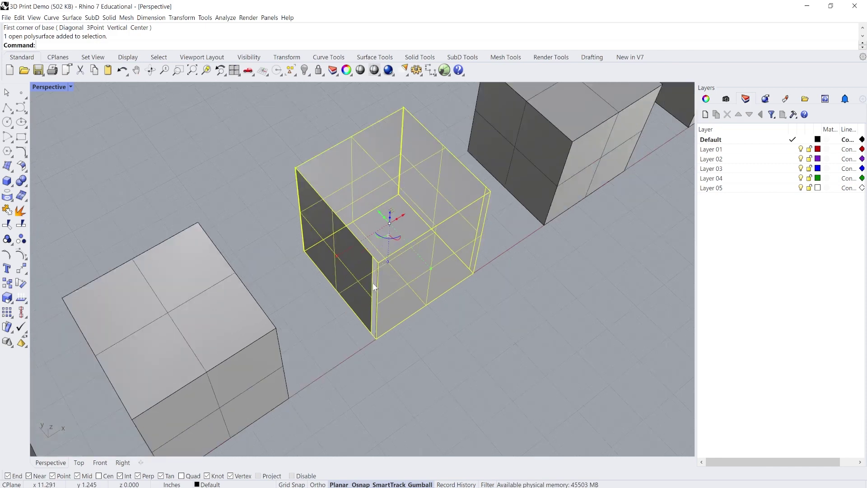
scroll(298, 312, "up", 2)
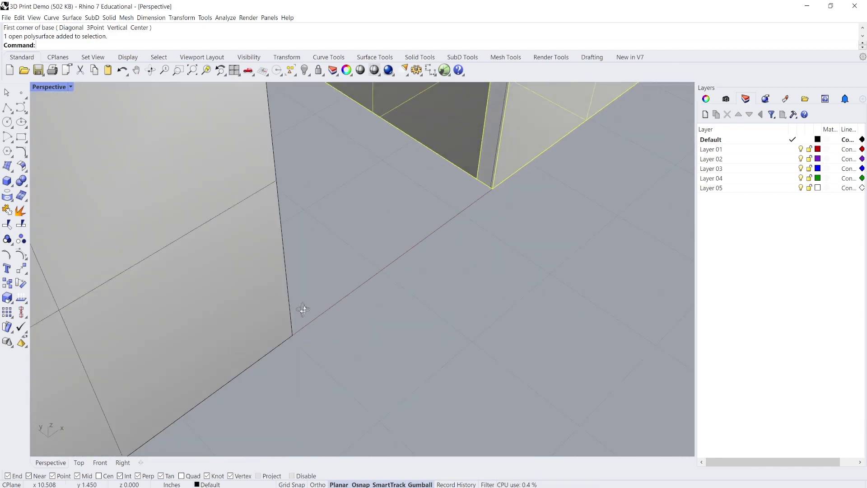
scroll(329, 245, "down", 10)
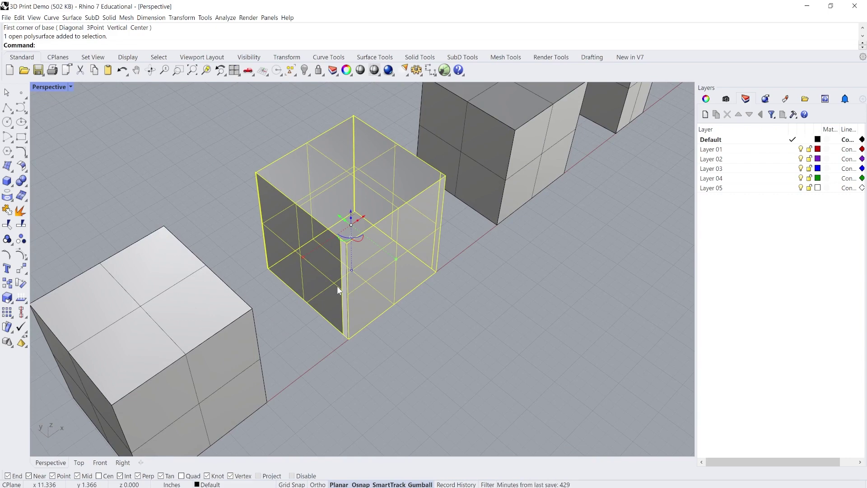
right_click_drag(402, 314, 391, 248)
scroll(391, 248, "down", 3)
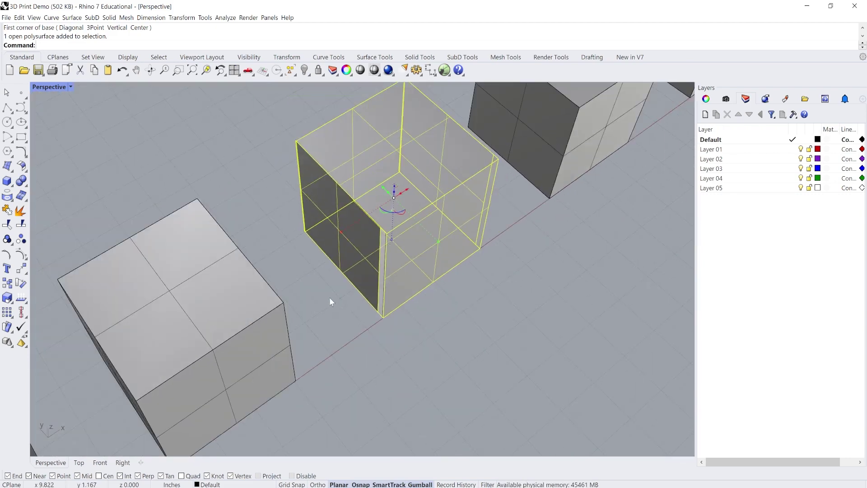
right_click_drag(329, 300, 347, 275, "shift")
scroll(387, 238, "up", 5)
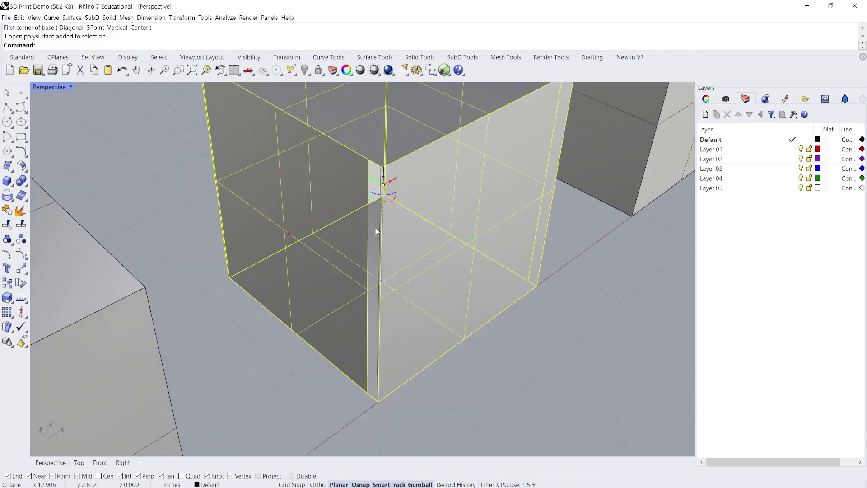
- Run ShowEdges on the third cube to highlight its naked edges
type("ShowEdges")
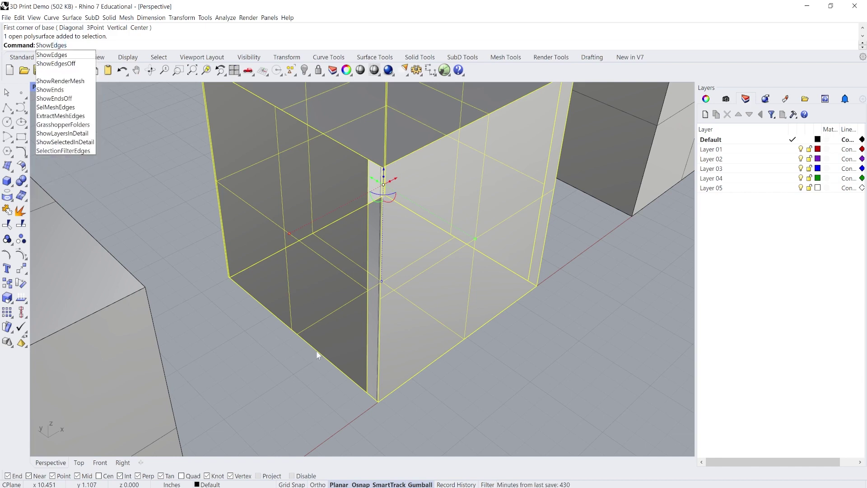
key("Return")
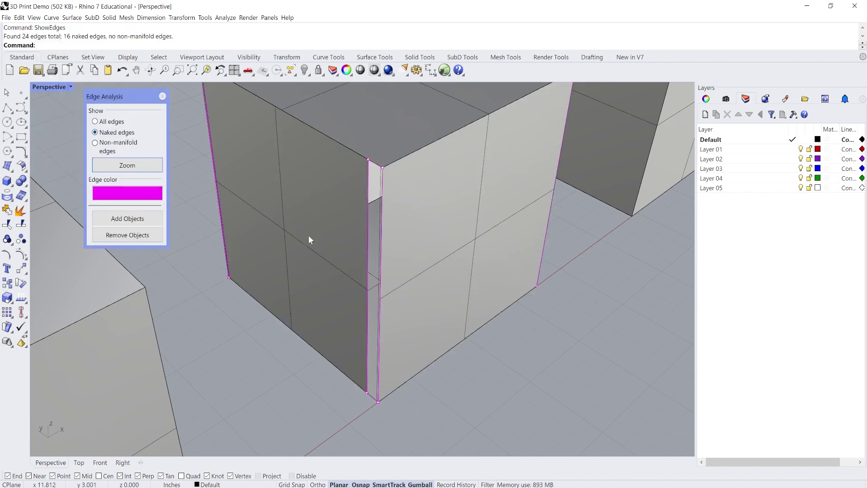
scroll(339, 244, "down", 2)
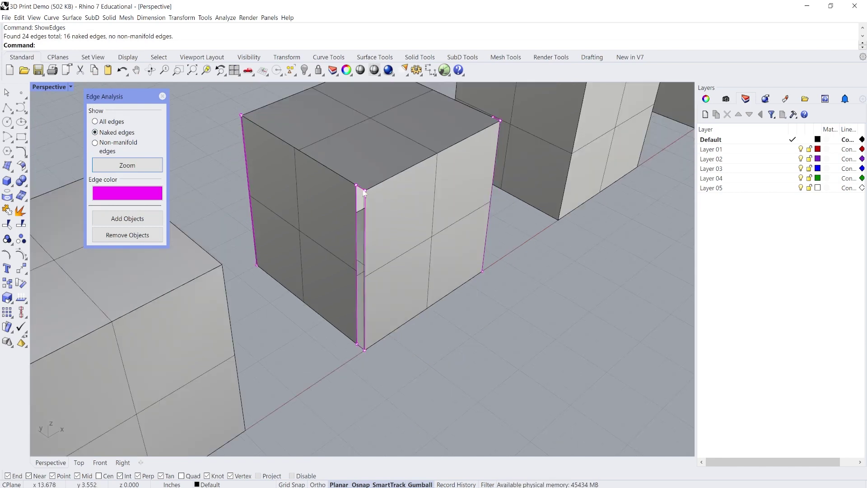
scroll(347, 229, "down", 5)
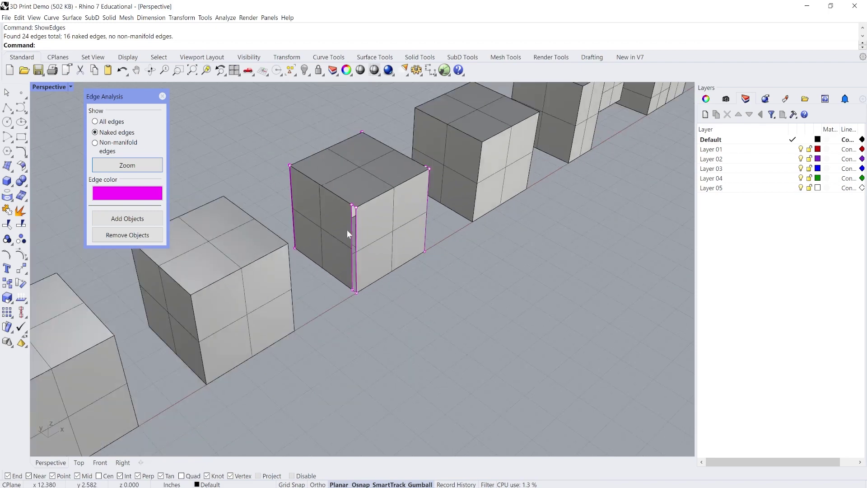
- Examine the highlighted naked edges at the third cube's open vertical corners from several sides and close up
right_click_drag(347, 229, 371, 264)
scroll(480, 226, "up", 10)
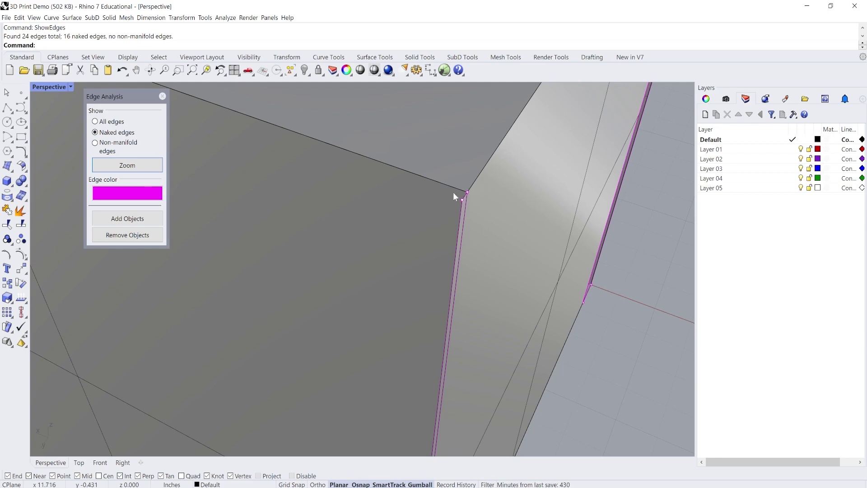
scroll(432, 226, "down", 8)
right_click_drag(473, 226, 354, 231)
scroll(355, 231, "up", 5)
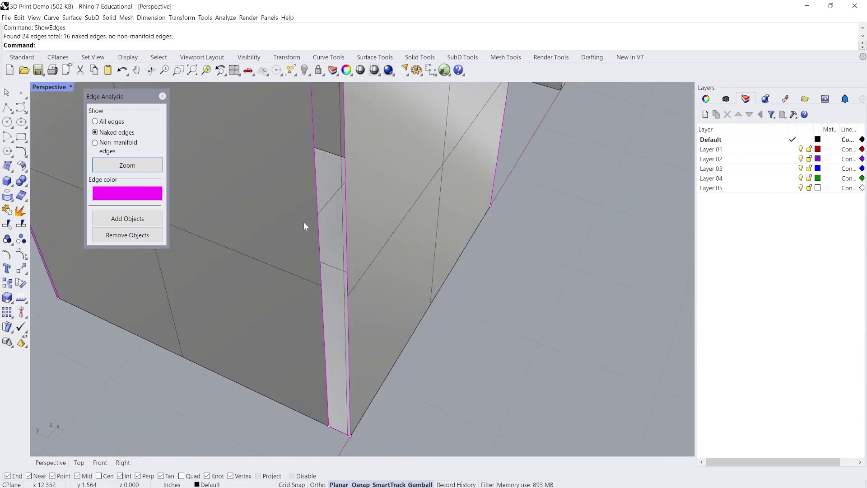
scroll(304, 221, "down", 5)
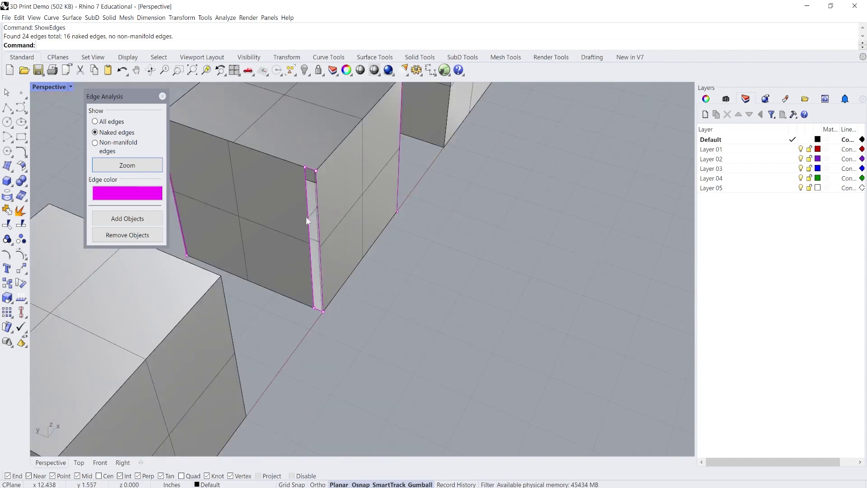
right_click_drag(305, 216, 286, 210)
scroll(414, 226, "up", 5)
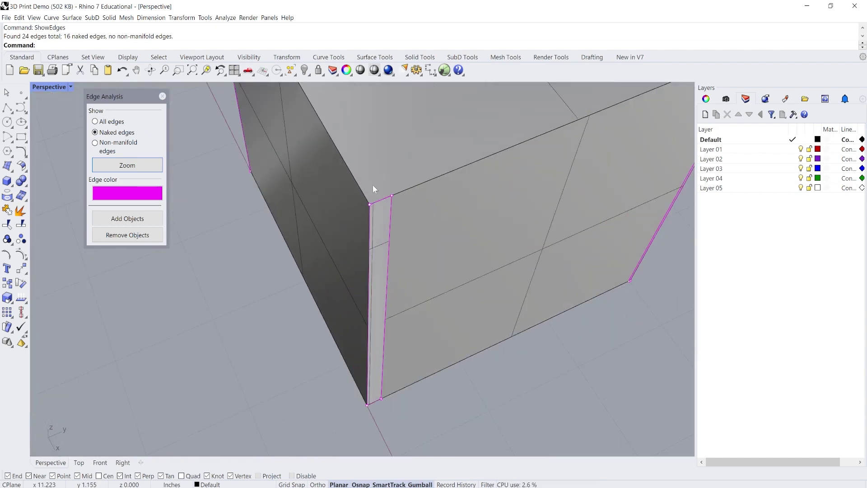
- Use ConnectSrf to join the third cube's side face toward the second cube with its front face, closing that corner gap
right_click_drag(386, 239, 327, 259)
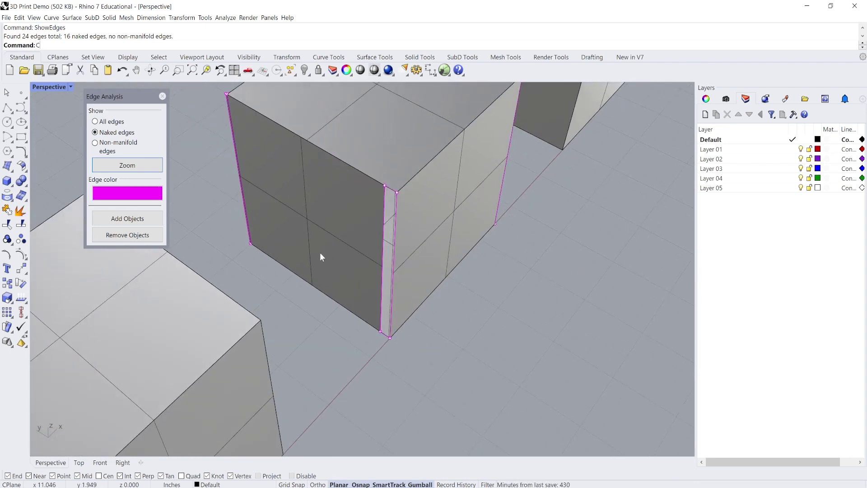
type("Connect")
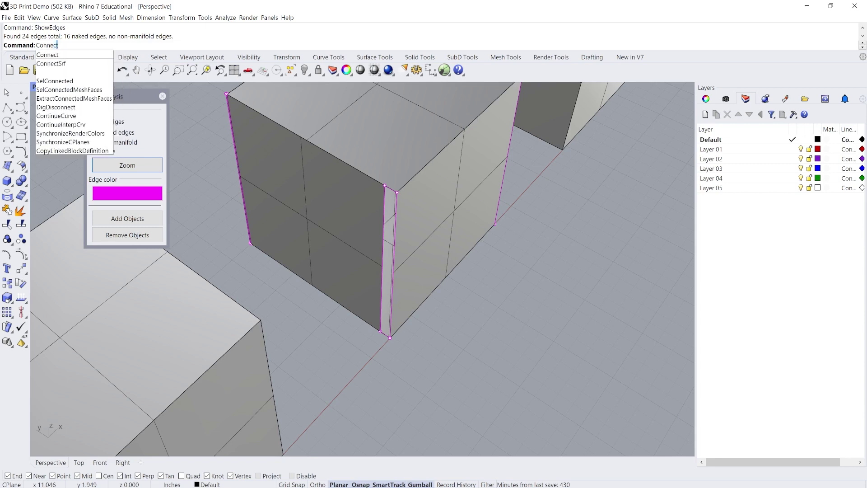
type("Srf")
key("Return")
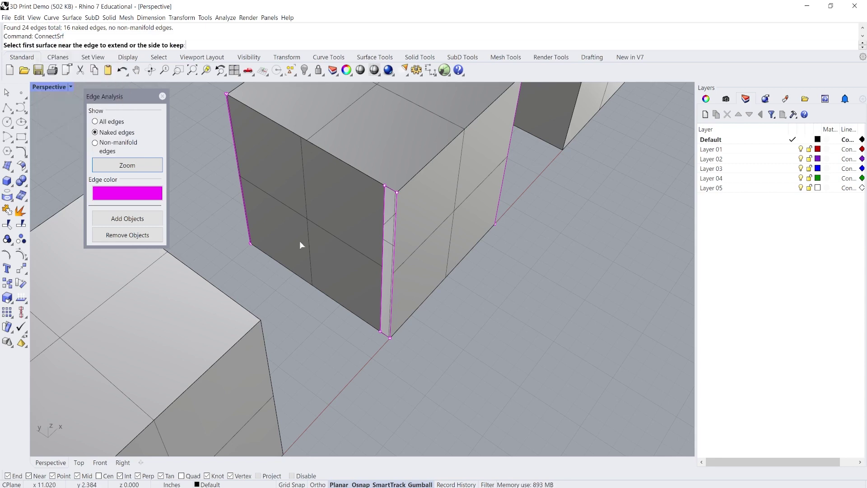
left_click(356, 222)
scroll(371, 234, "up", 2)
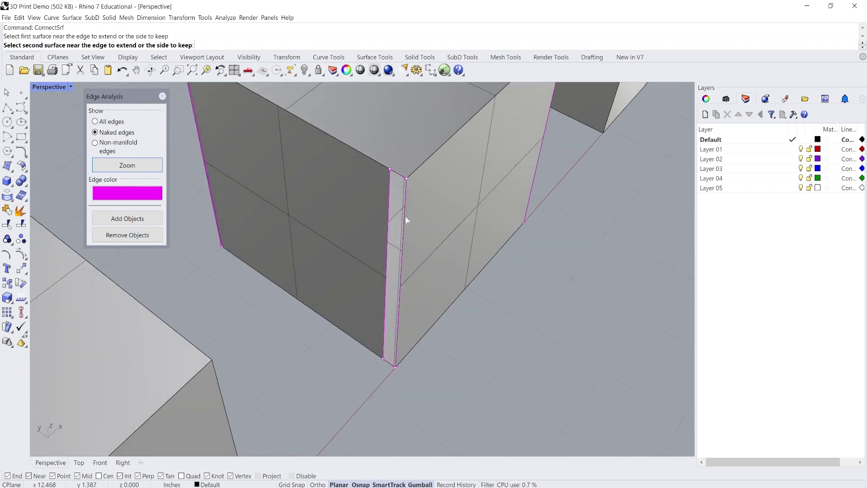
left_click(433, 210)
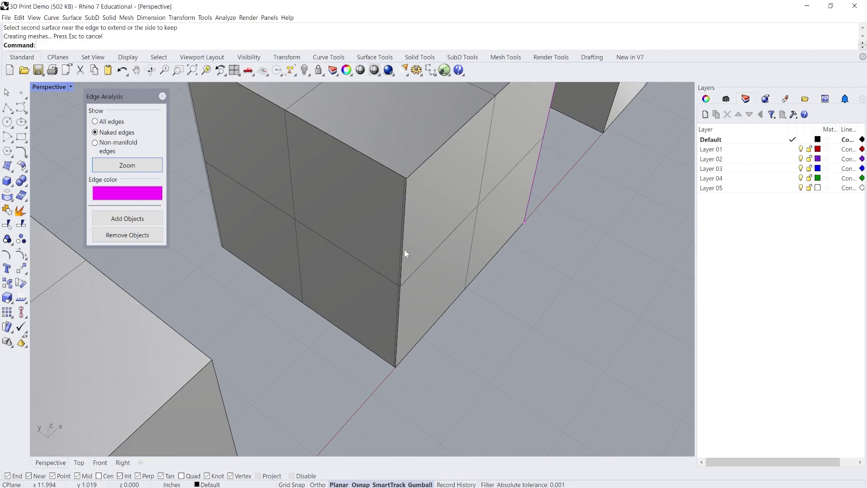
- Close the edge analysis and use ConnectSrf to join the third cube's front face with its side face toward the fourth cube
scroll(352, 251, "down", 3)
mouse_move(366, 251)
right_mouse_down()
mouse_move(423, 256)
mouse_move(361, 254)
mouse_move(370, 249)
right_mouse_up()
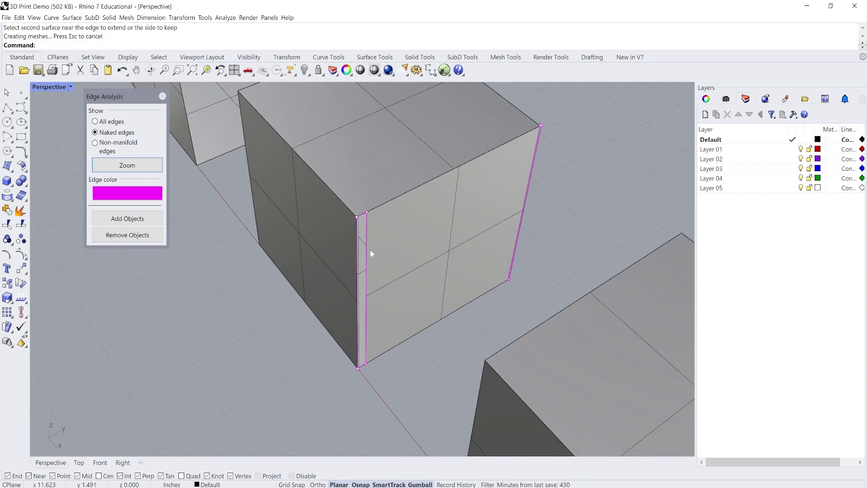
left_click(396, 239)
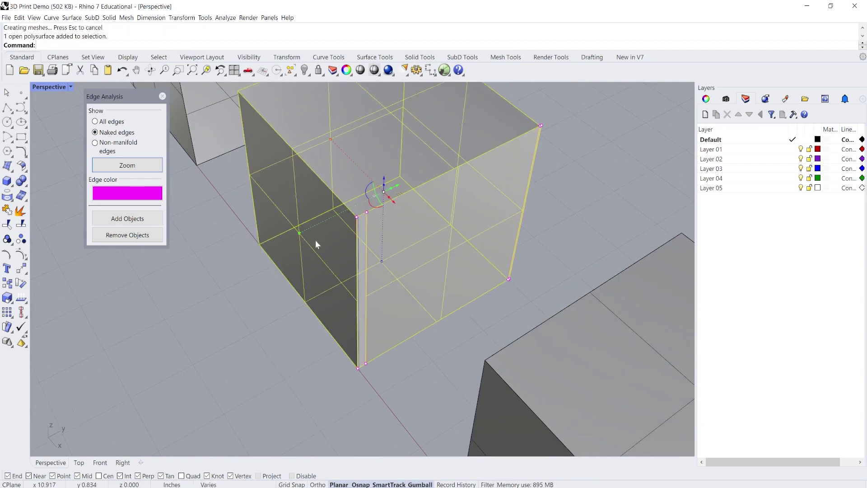
left_click(162, 96)
type("ConnectSrf")
key("Return")
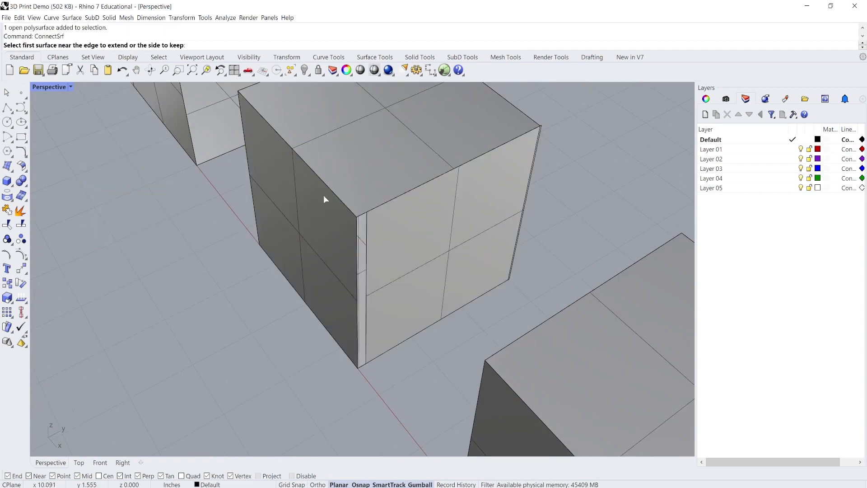
left_click(322, 237)
left_click(400, 243)
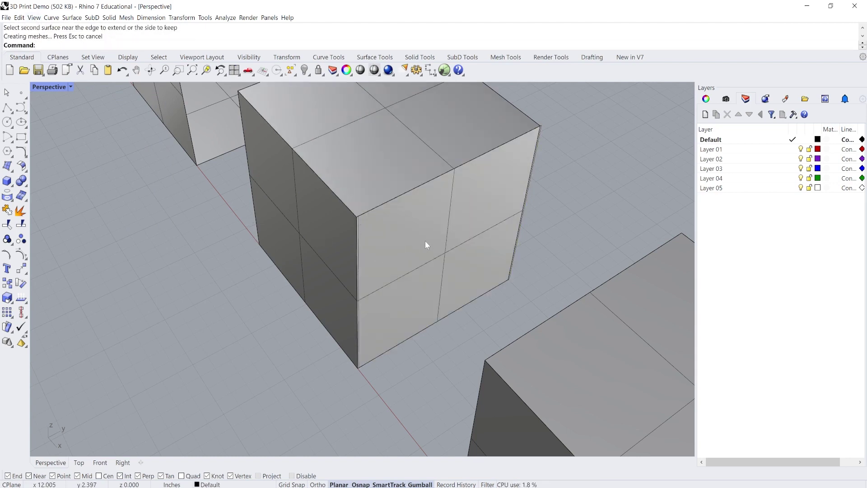
- Select the repaired third cube to check its polysurface type, and run ShowEdges on it to look for remaining naked edges
right_click_drag(425, 240, 361, 237)
left_click(366, 210)
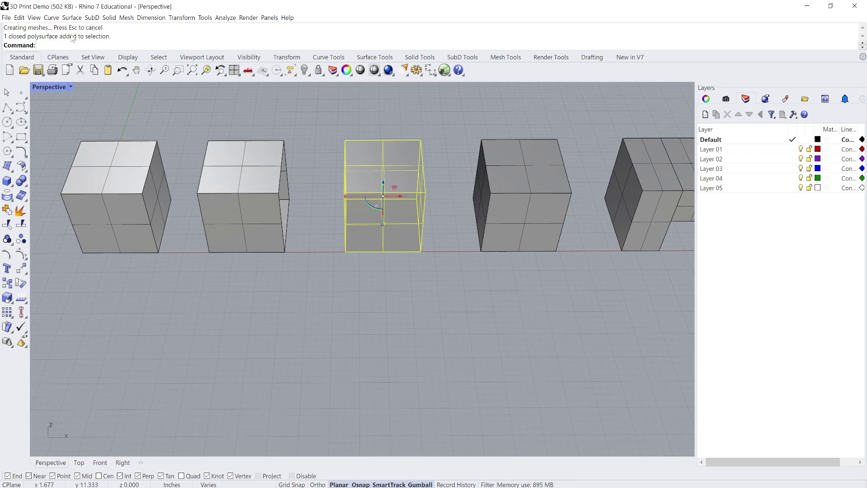
type("ShowEdges")
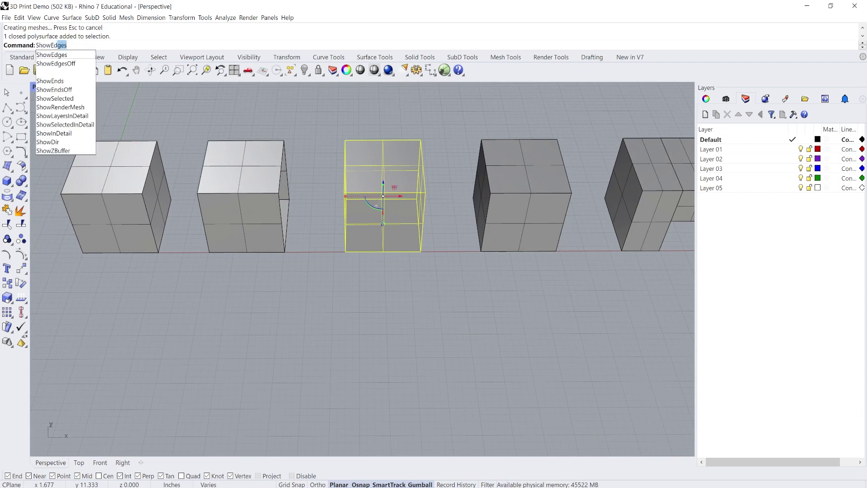
key("Return")
scroll(395, 201, "up", 3)
left_click(395, 201)
right_click_drag(395, 202, 309, 283)
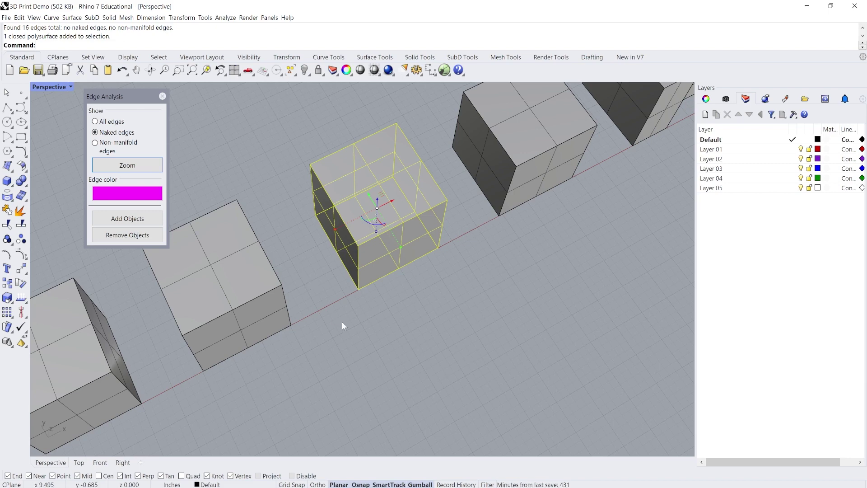
right_click_drag(343, 324, 339, 303)
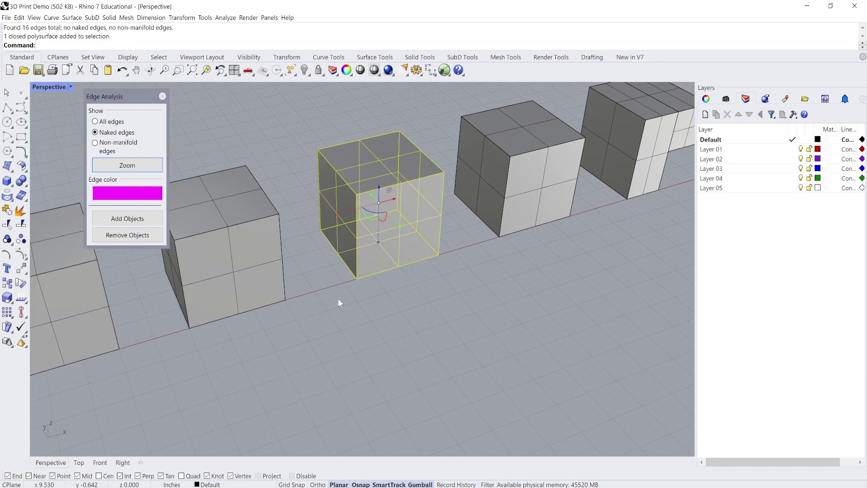
- Select the second cube in the row and examine its missing side and wall surfaces close up and from farther away
scroll(392, 238, "down", 3)
right_click_drag(367, 269, 342, 200)
scroll(342, 200, "up", 3)
left_click(342, 200)
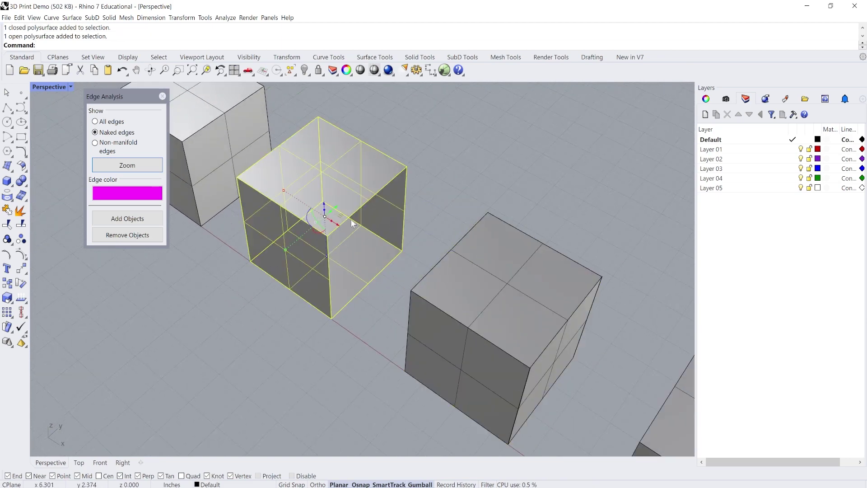
scroll(402, 183, "up", 5)
scroll(403, 184, "up", 3)
right_click_drag(416, 164, 496, 190)
scroll(430, 190, "up", 2)
scroll(397, 151, "up", 4)
scroll(467, 193, "down", 5)
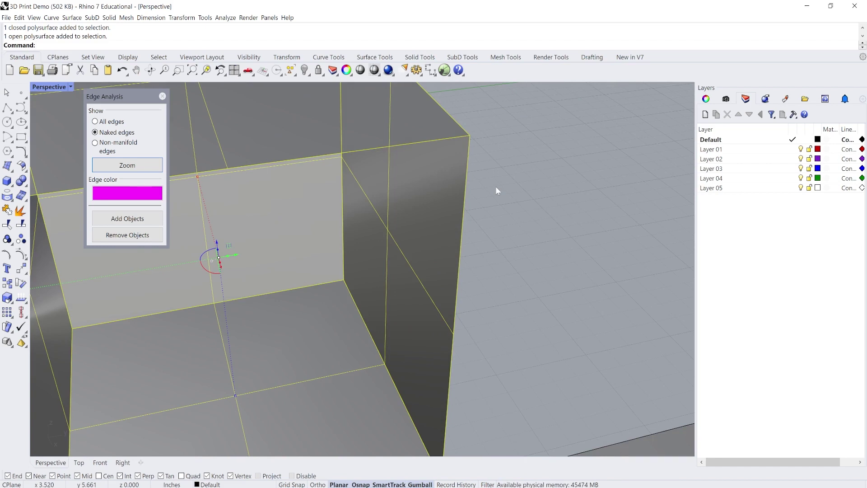
right_click_drag(496, 188, 506, 226)
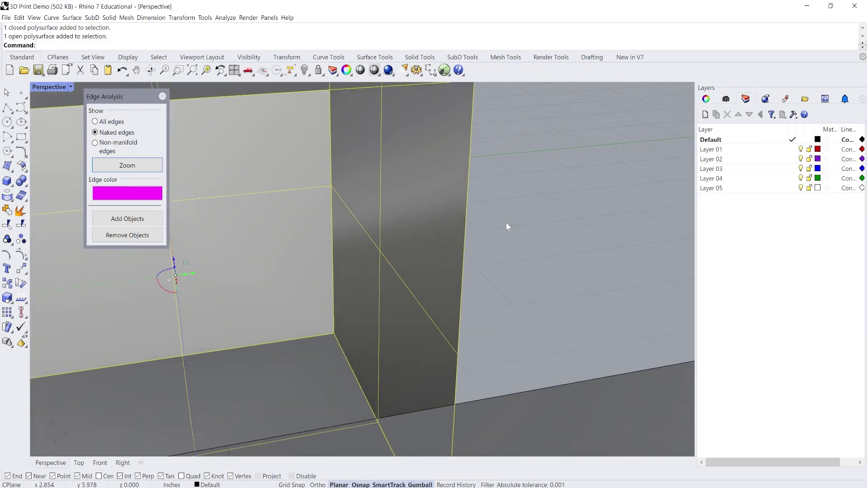
scroll(503, 212, "down", 10)
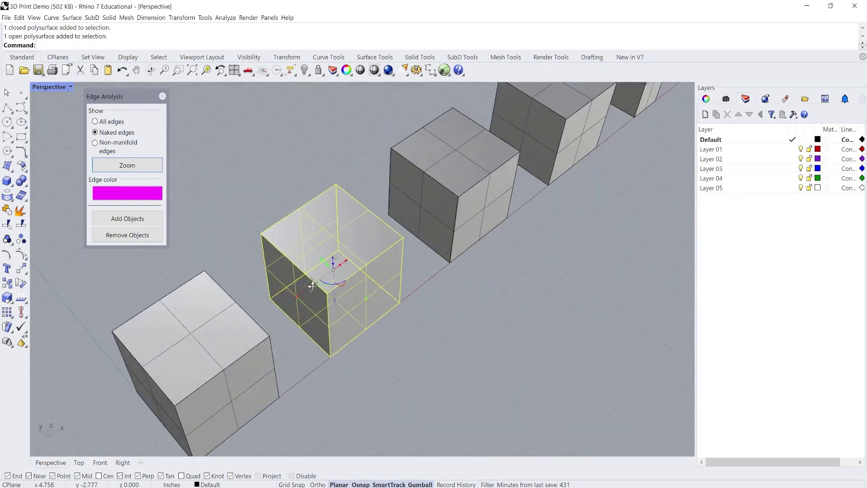
- Select the fourth cube in the row and examine from a low angle how its base sits against the construction plane
scroll(311, 286, "down", 4)
scroll(411, 240, "up", 8)
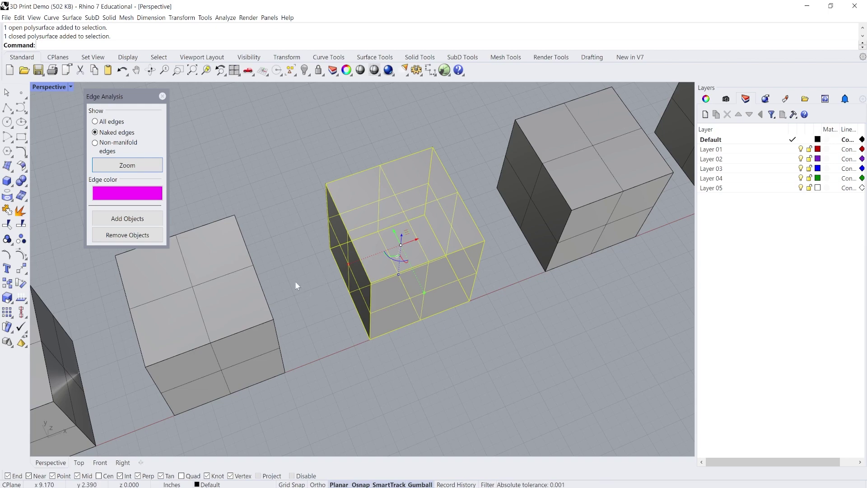
scroll(294, 281, "down", 5)
left_click(435, 262)
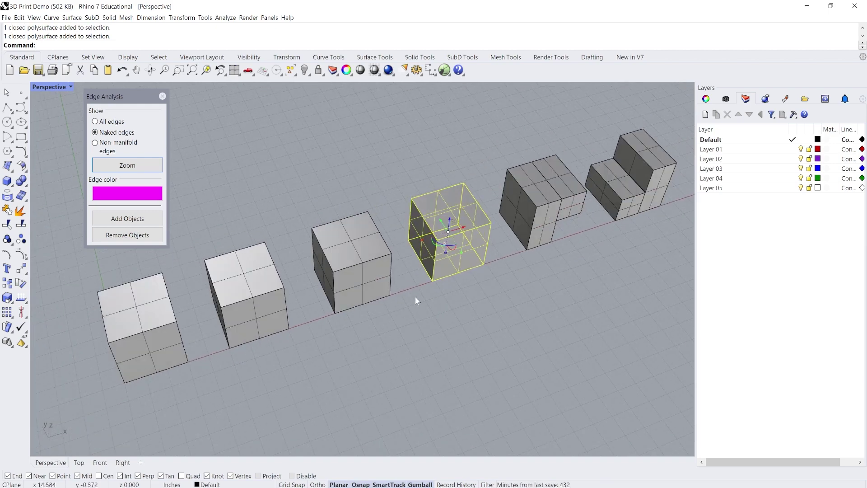
right_click_drag(415, 297, 347, 321, "shift")
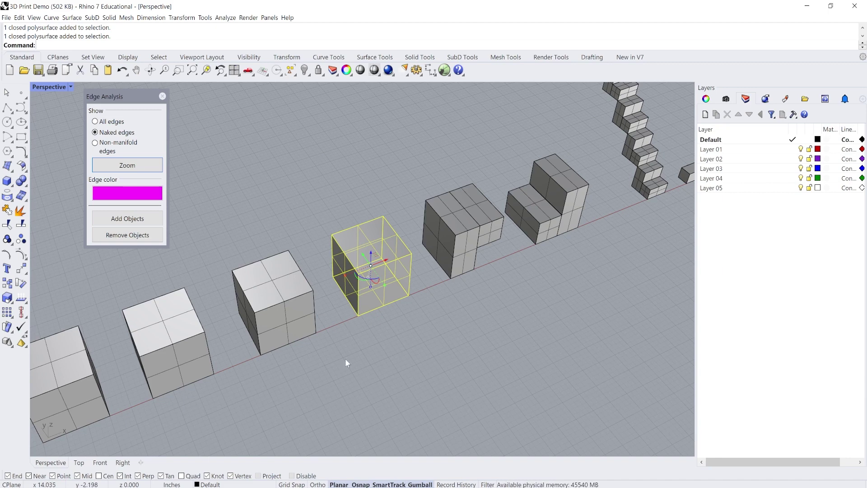
right_click_drag(346, 359, 346, 323)
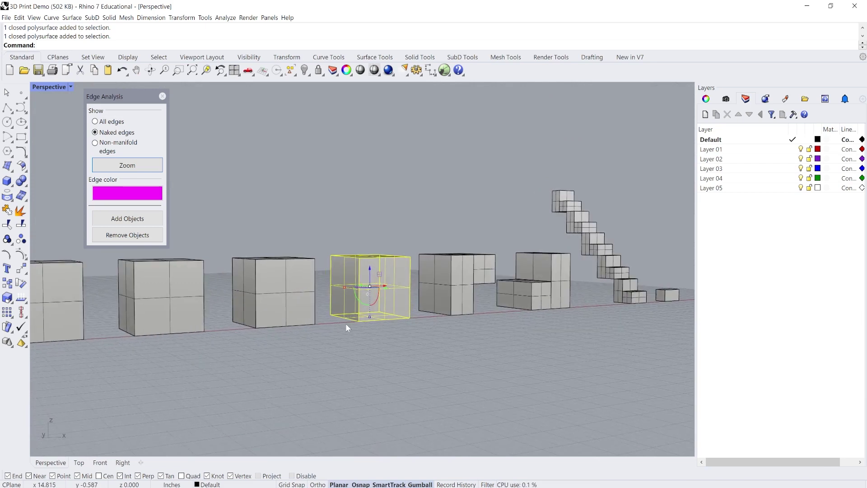
scroll(348, 322, "up", 5)
right_click_drag(349, 317, 288, 326)
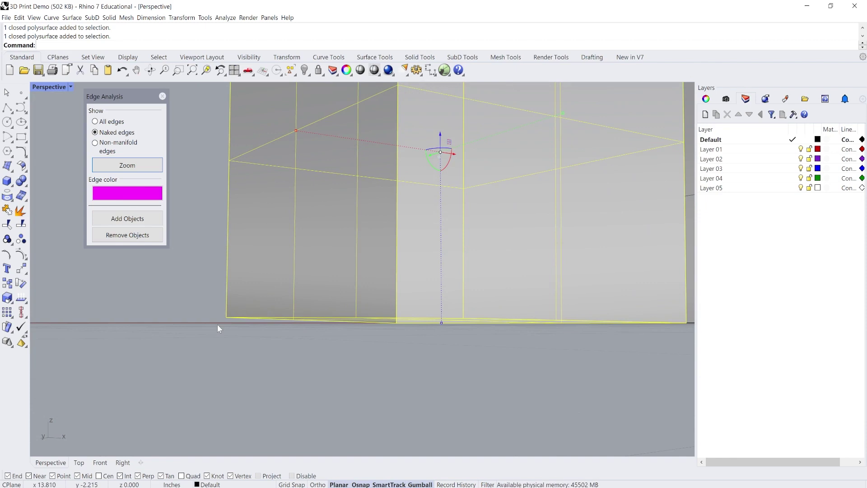
- Close the edge analysis and start Orient3Pt on the fourth cube, using three of its bottom corners as reference points, starting at the front one
left_click(162, 97)
scroll(308, 290, "down", 5)
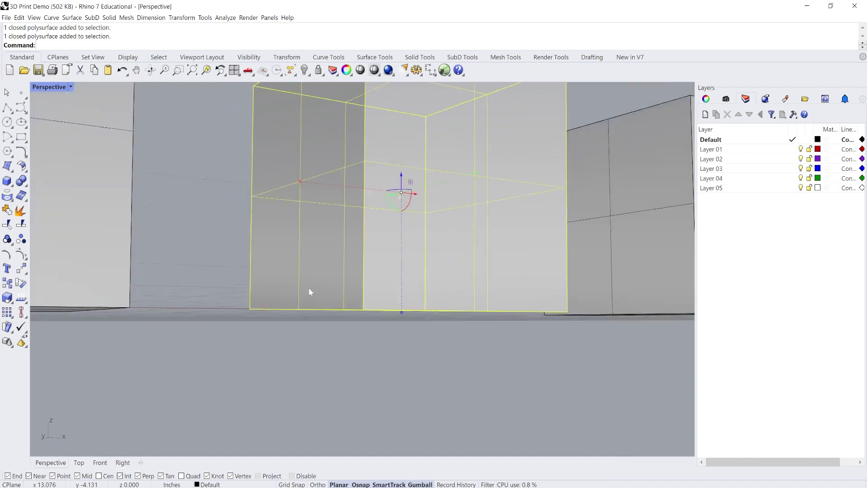
right_click_drag(308, 291, 219, 283)
type("Orient3Pt")
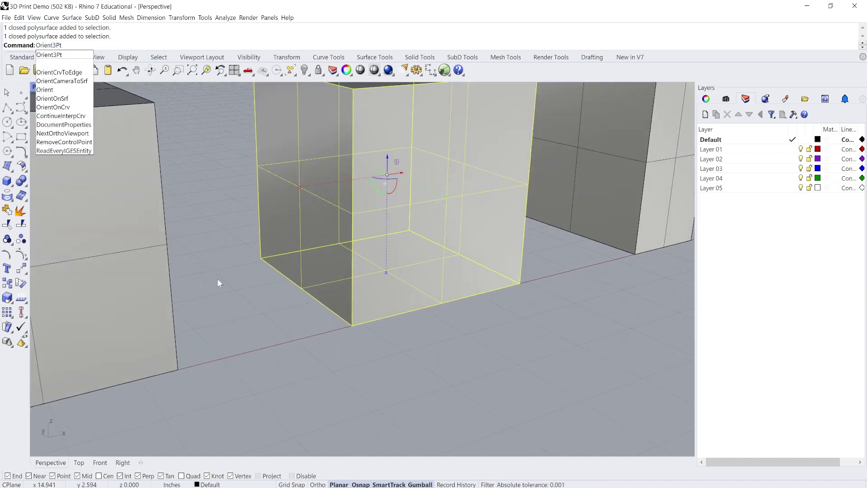
key("Return")
right_click_drag(278, 323, 369, 349)
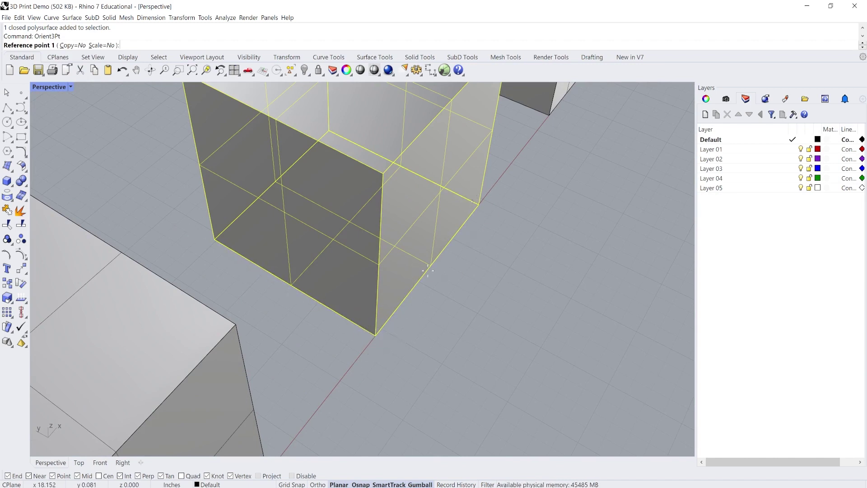
left_click(375, 336)
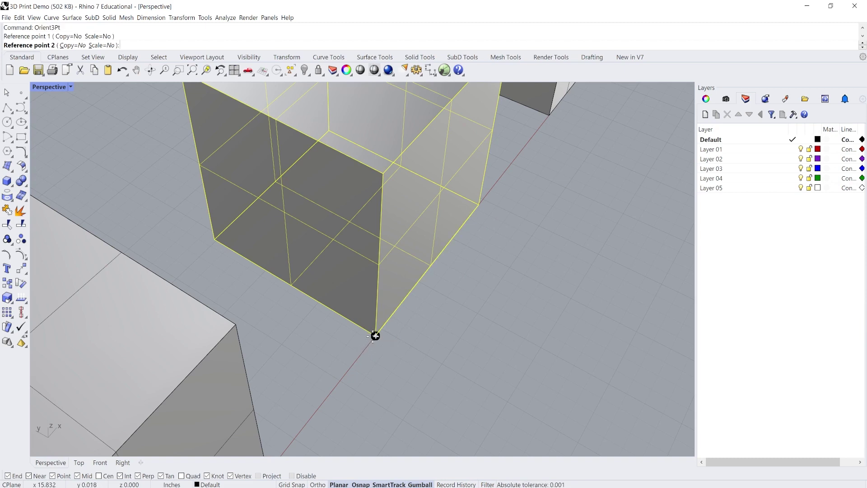
left_click(213, 240)
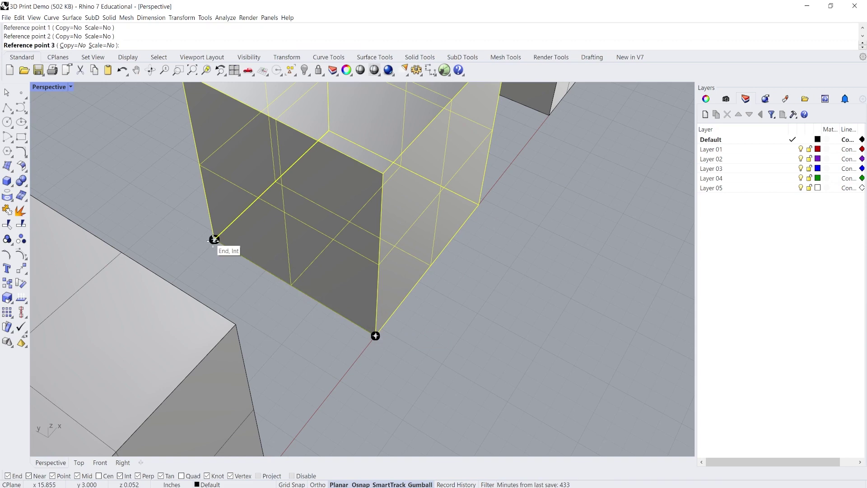
left_click(478, 204)
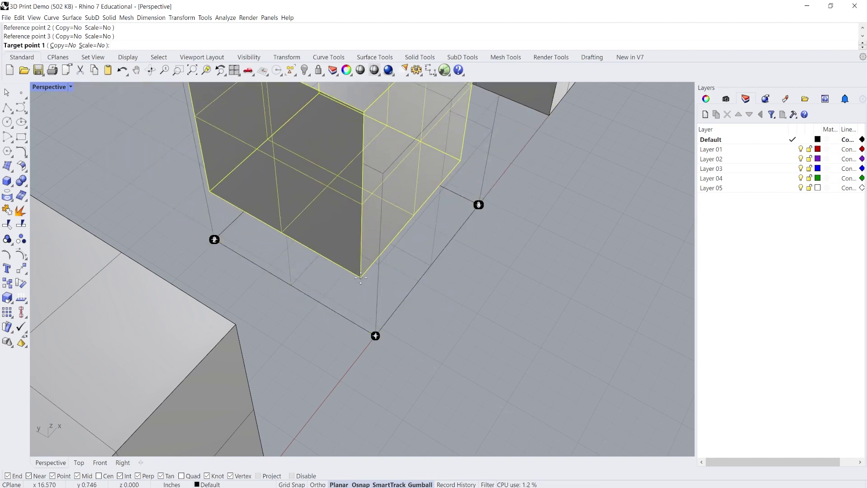
- Set the three Orient3Pt target points on the matching bottom corners of the first cube, starting at its front corner at the origin
scroll(361, 278, "down", 8)
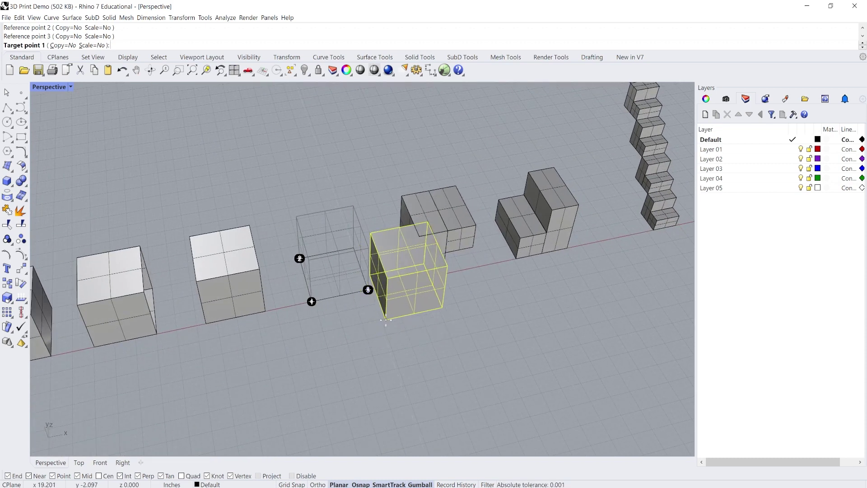
scroll(385, 321, "down", 3)
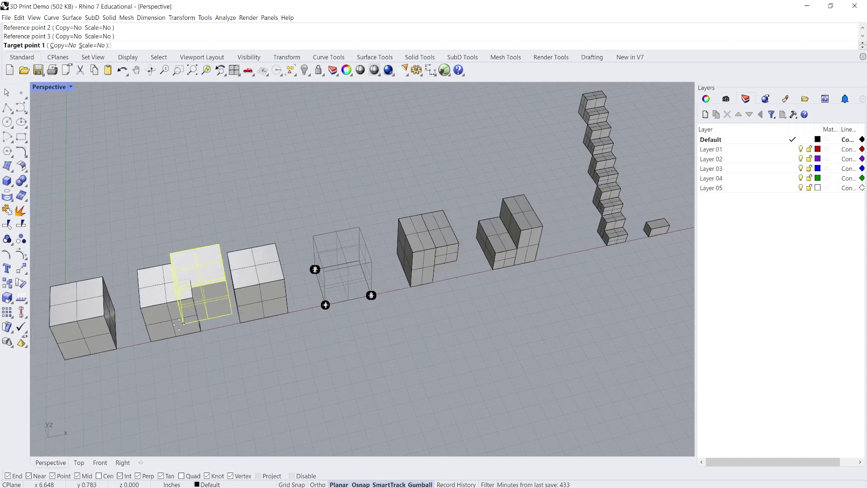
scroll(451, 242, "down", 3)
scroll(192, 334, "up", 6)
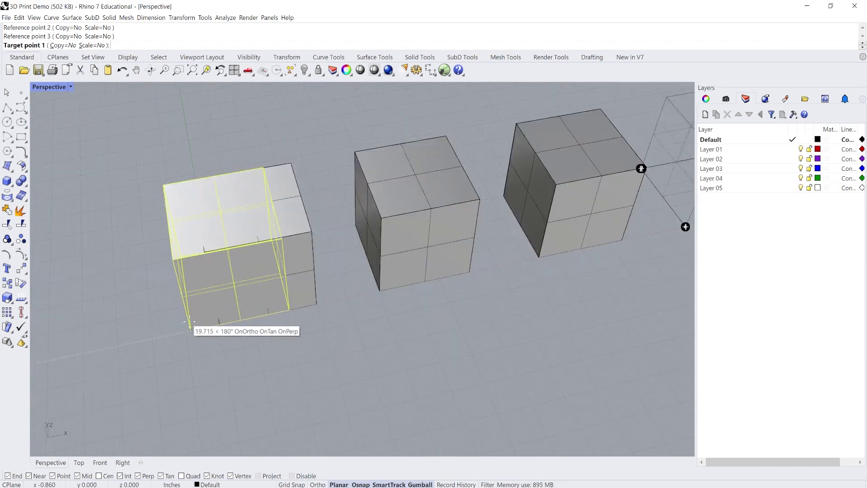
scroll(190, 324, "down", 5)
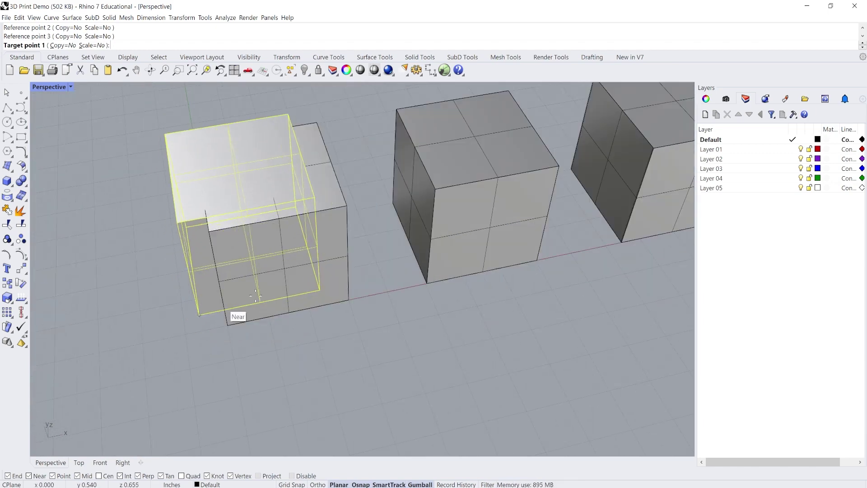
left_click(226, 325)
right_click_drag(226, 325, 190, 332)
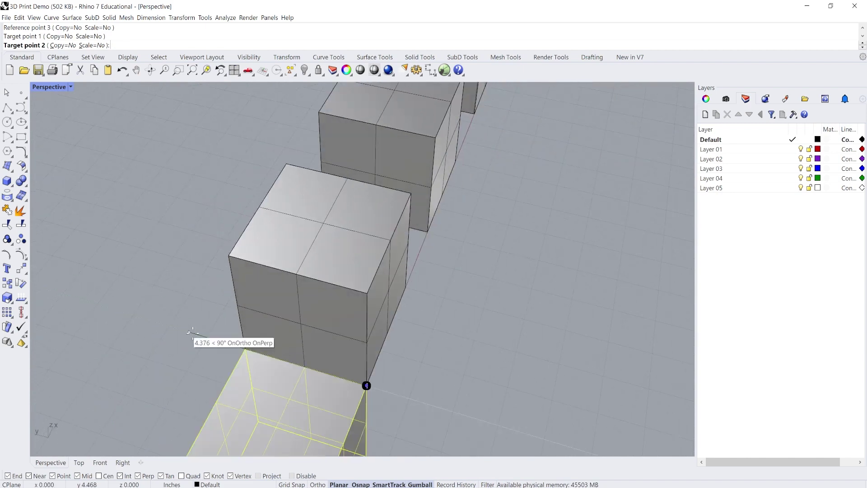
left_click(244, 349)
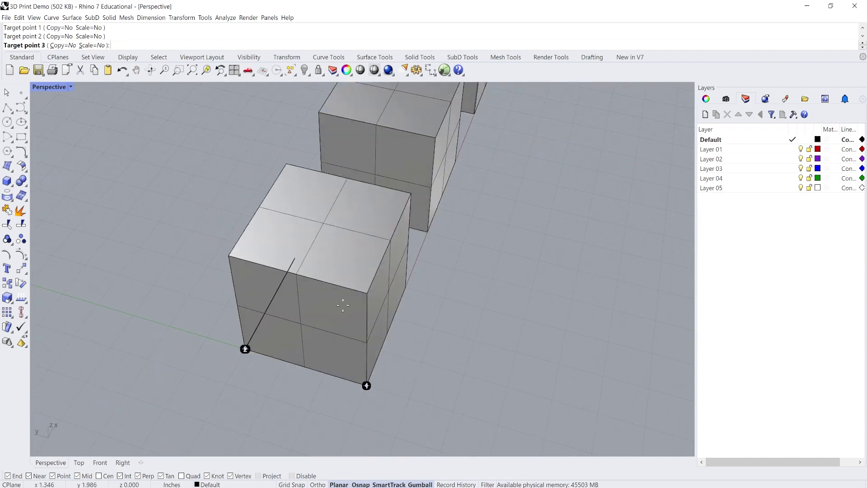
left_click(406, 288)
- Move the reoriented cube about 16 inches along the X axis, back to the fourth place in the row
scroll(289, 316, "down", 4)
right_click_drag(243, 345, 298, 316)
left_click_drag(263, 261, 454, 183)
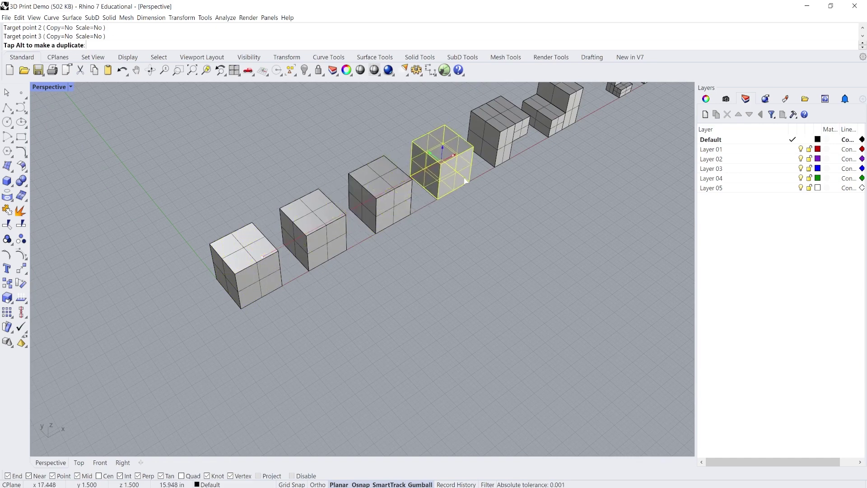
scroll(454, 182, "up", 4)
right_click_drag(455, 182, 370, 272)
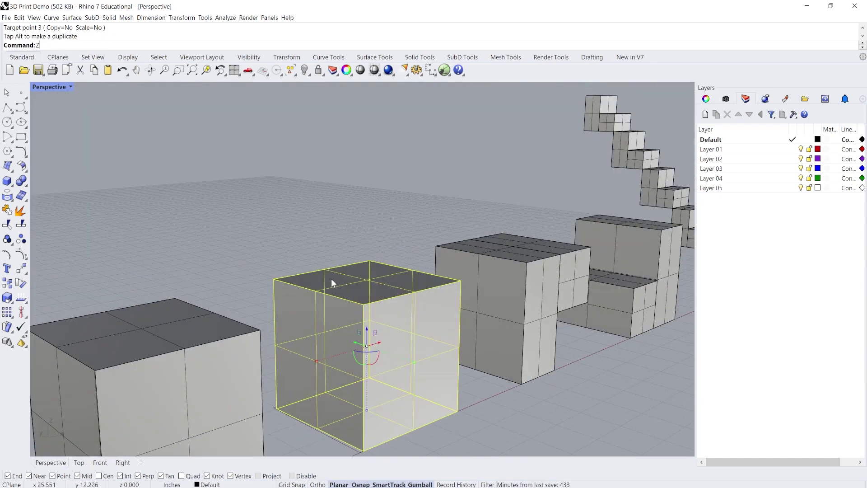
- Examine the base of the reoriented cube close up and compare it with the first cube's base at the origin
key("ctrl+shift+e")
scroll(262, 386, "up", 5)
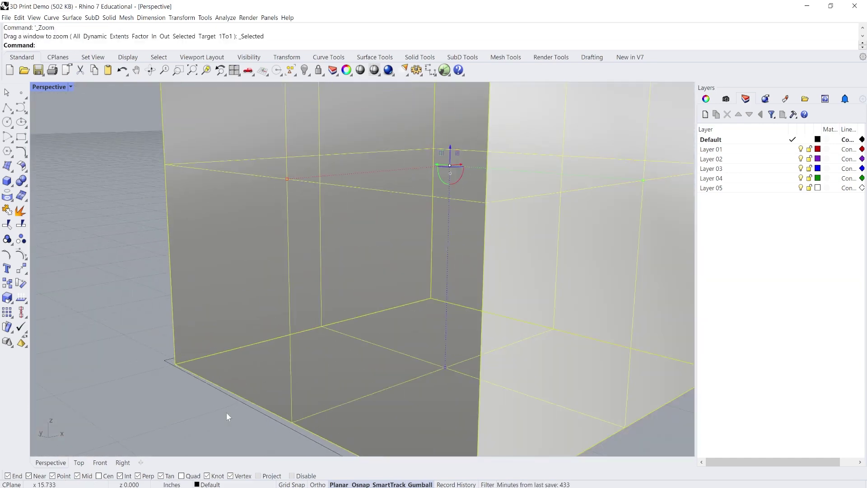
right_click_drag(226, 412, 217, 394)
scroll(216, 395, "down", 6)
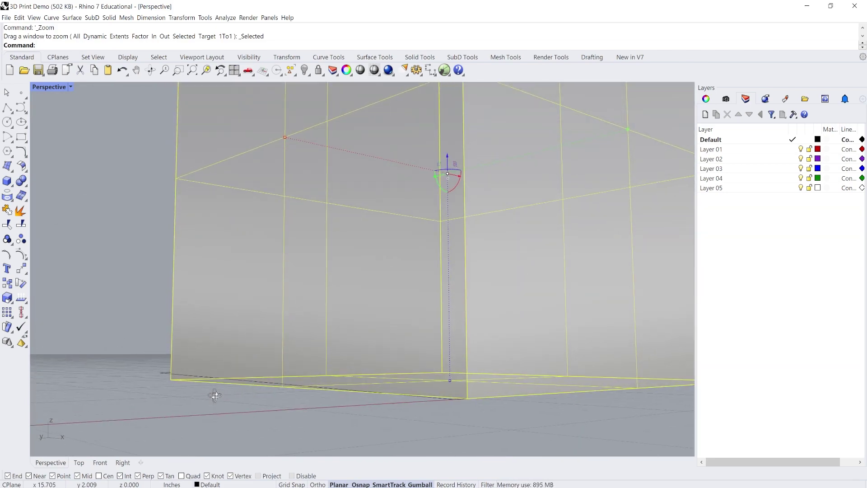
right_click_drag(237, 326, 252, 337)
scroll(407, 306, "up", 5)
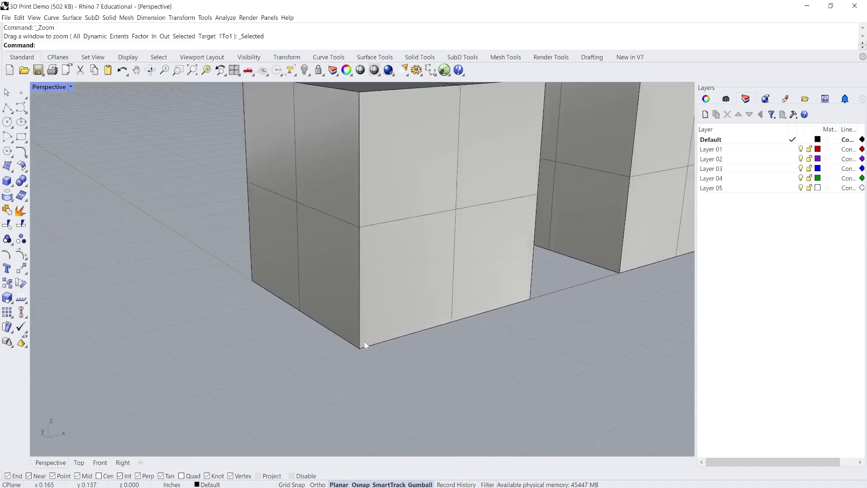
mouse_move(364, 341)
right_mouse_down()
mouse_move(333, 348)
mouse_move(317, 300)
right_mouse_up()
scroll(319, 277, "down", 5)
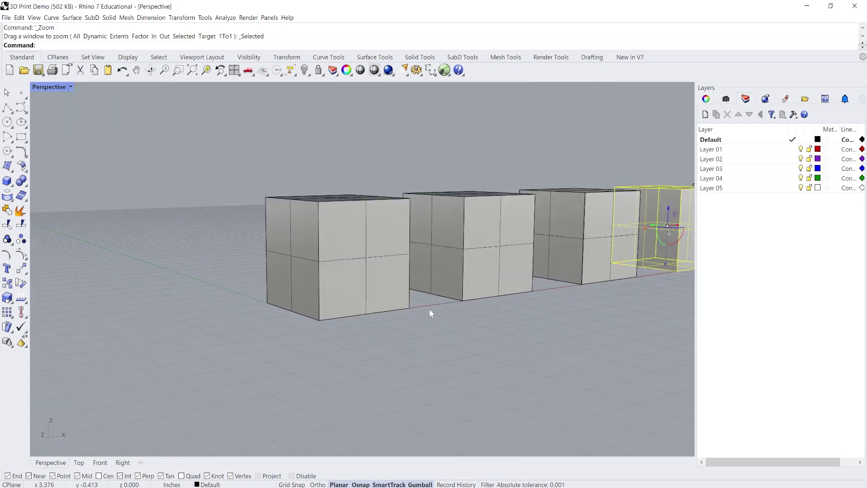
right_click_drag(429, 308, 453, 334)
scroll(497, 267, "down", 3)
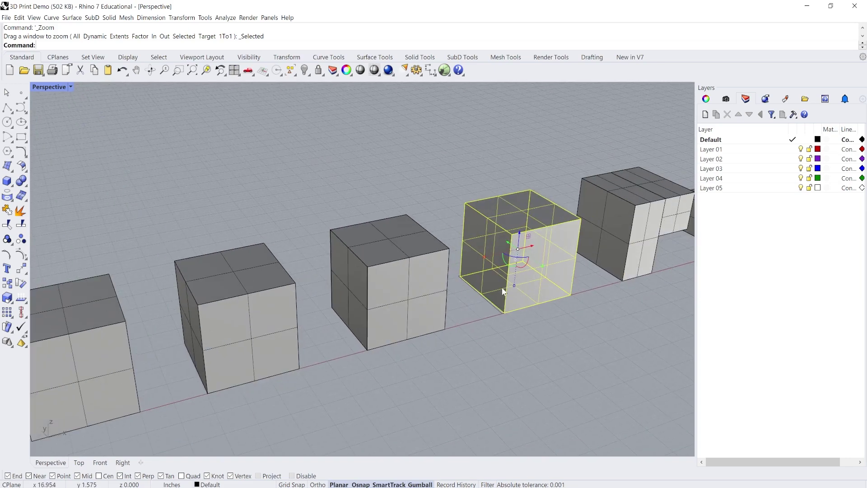
right_click_drag(300, 367, 494, 302, "shift")
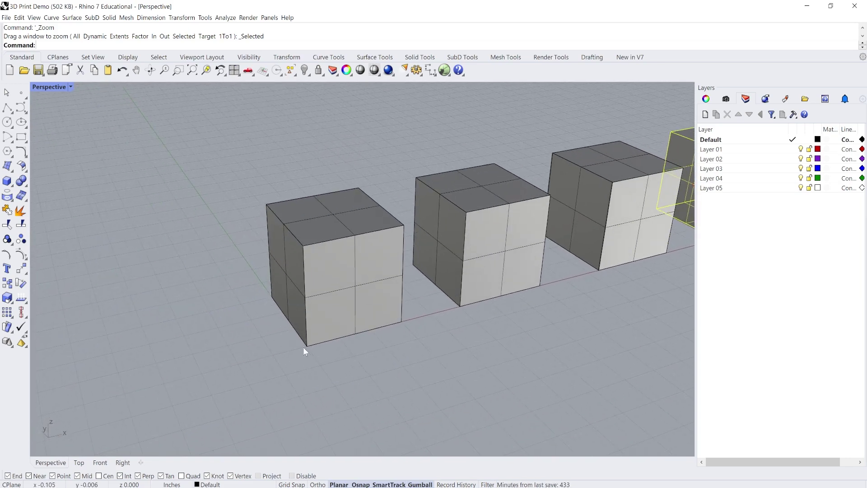
scroll(326, 353, "down", 3)
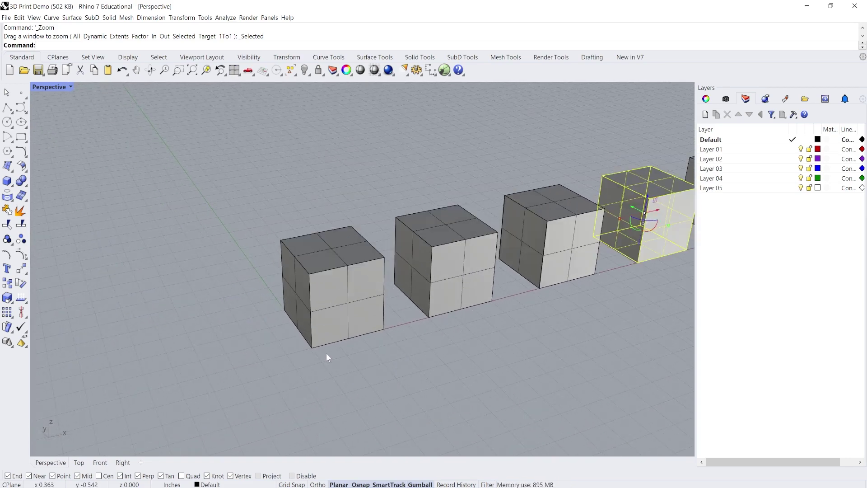
- Deselect the reoriented fourth cube, inspect its base edges, and select it again to check its polysurface type
right_click_drag(428, 356, 328, 381, "shift")
left_click(416, 329)
right_click_drag(416, 329, 348, 353)
scroll(391, 318, "up", 5)
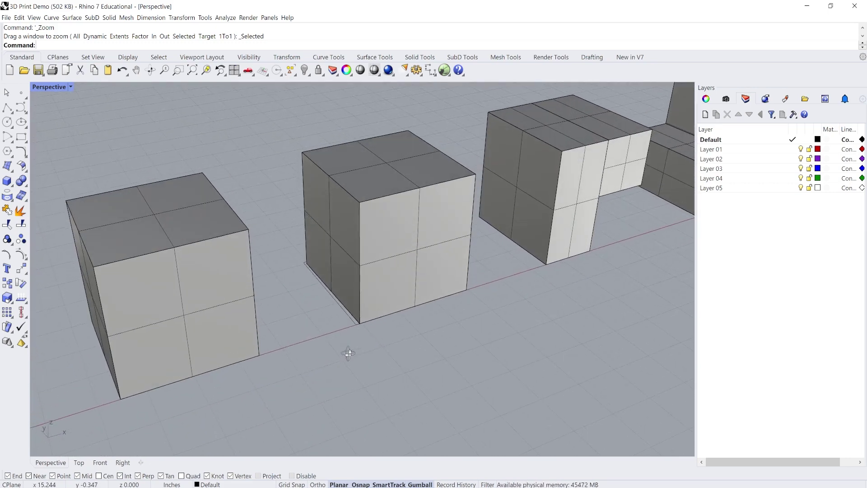
left_click(363, 297)
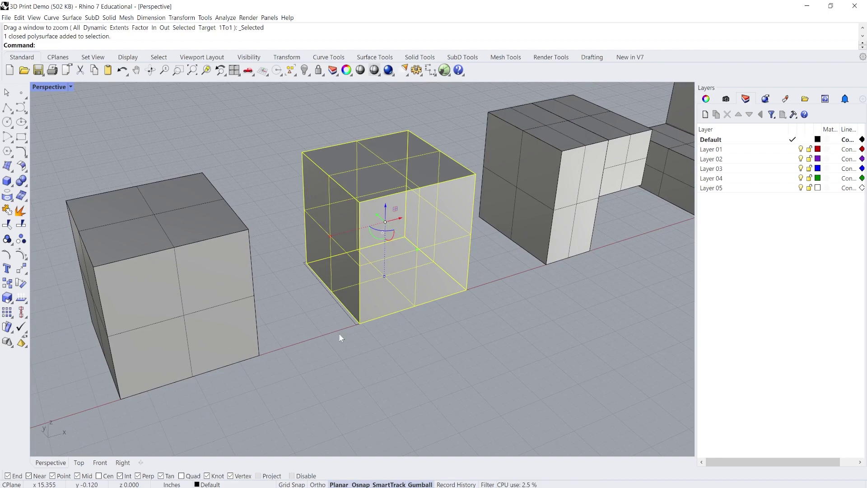
scroll(340, 337, "down", 5)
scroll(348, 352, "up", 2)
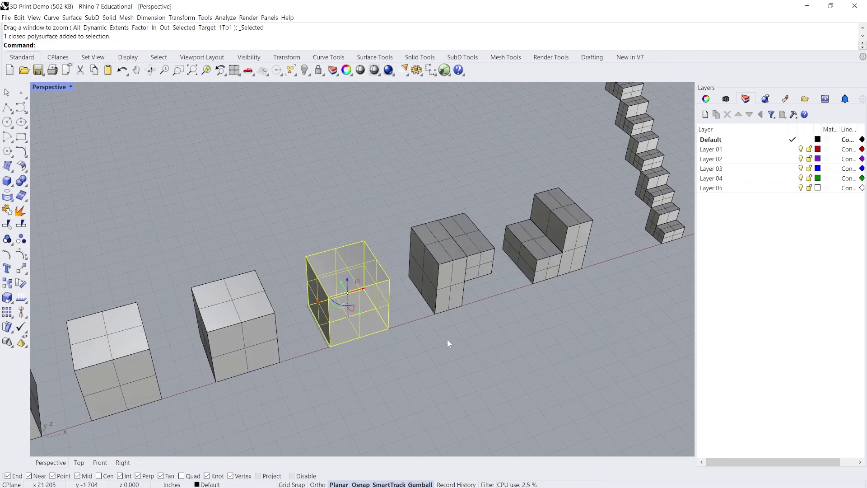
- Select and deselect the overhanging block beside the fourth cube, and examine its unsupported arm from the front at ground level
right_click_drag(449, 345, 361, 359, "shift")
scroll(369, 340, "up", 4)
left_click(362, 272)
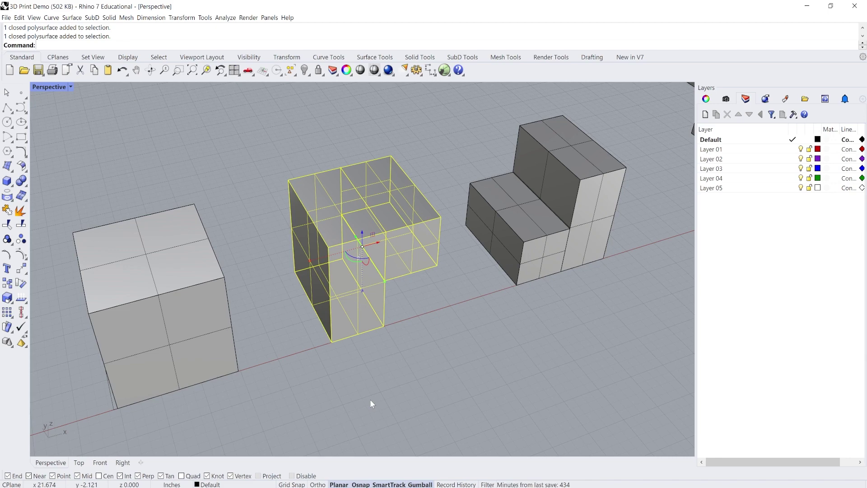
left_click(386, 353)
right_click_drag(387, 353, 376, 310)
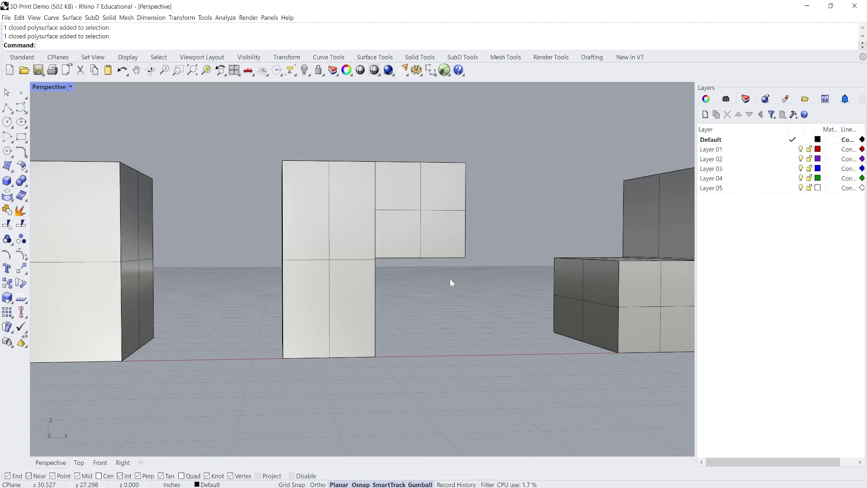
scroll(424, 303, "down", 5)
mouse_move(412, 324)
right_mouse_down()
mouse_move(416, 333)
mouse_move(412, 296)
mouse_move(414, 314)
right_mouse_up()
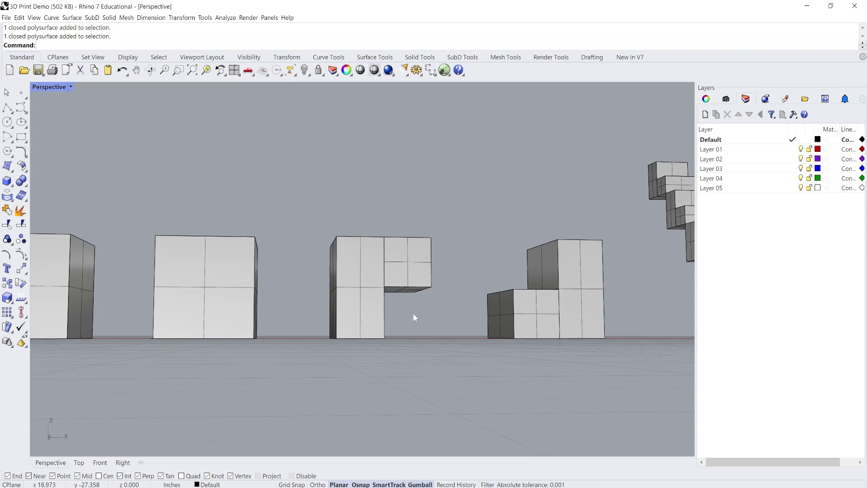
right_click_drag(412, 313, 437, 317)
- Select the L-shaped step block to compare it with its neighbour, and switch the selection back to the overhanging block
scroll(492, 275, "up", 3)
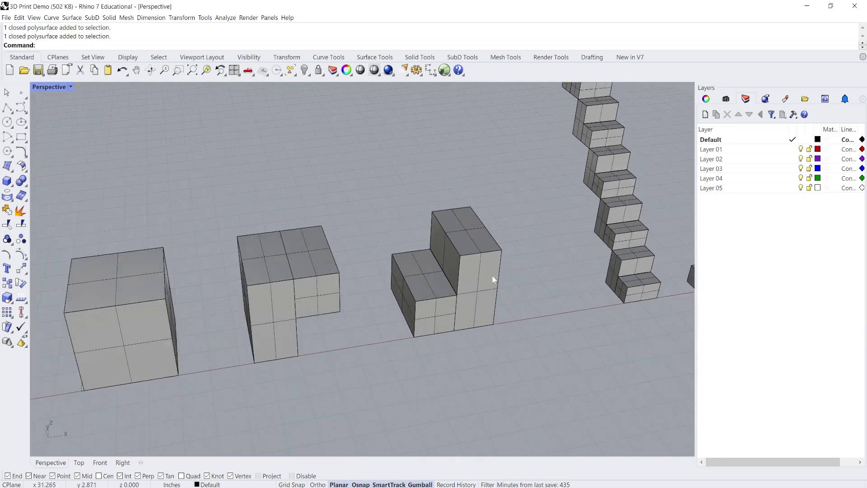
scroll(476, 292, "down", 3)
scroll(476, 292, "up", 5)
left_click(475, 291)
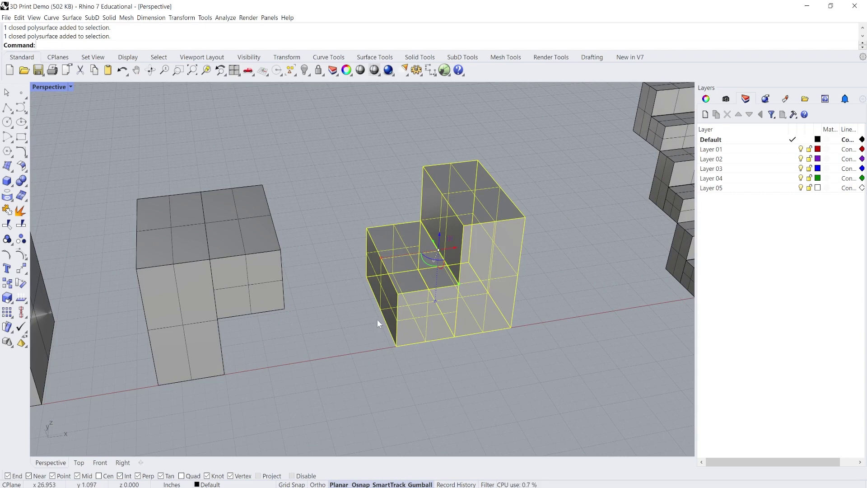
scroll(334, 324, "down", 3)
key("Escape")
left_click(266, 290)
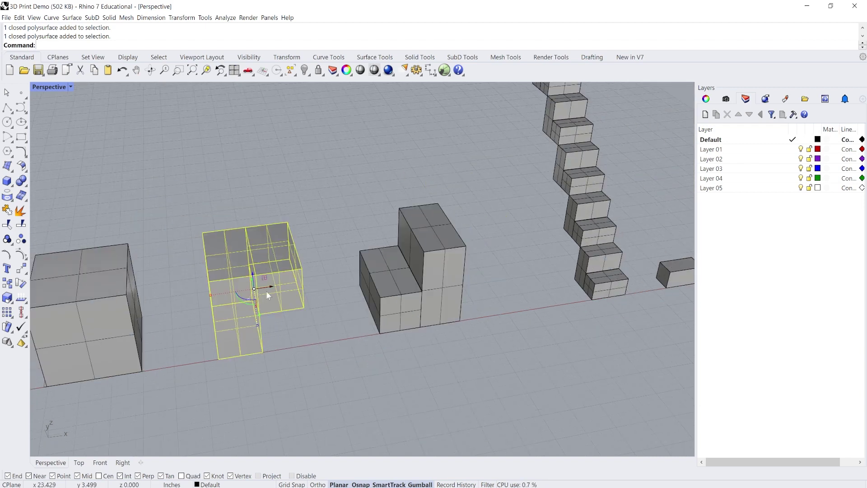
- Select and deselect the L-shaped step block, and compare its supported shape with the overhanging block from the front and side
left_click(439, 302)
scroll(422, 306, "up", 2)
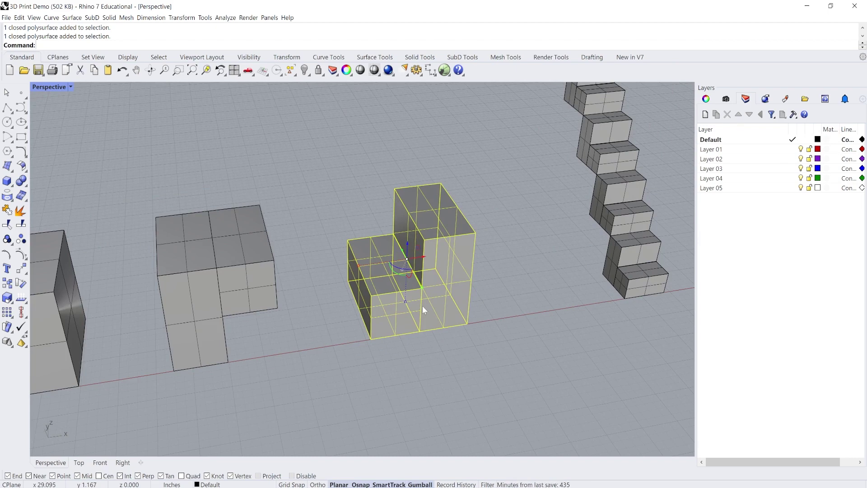
left_click(316, 349)
scroll(367, 309, "down", 4)
scroll(356, 307, "down", 1)
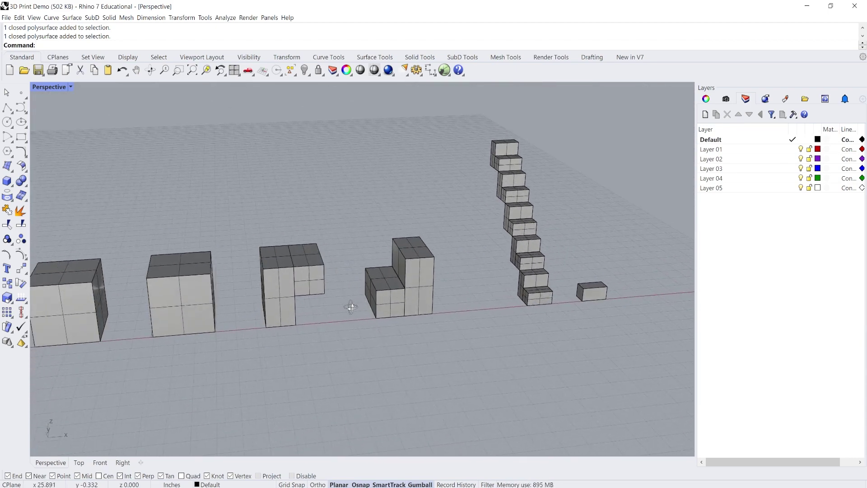
scroll(316, 310, "up", 3)
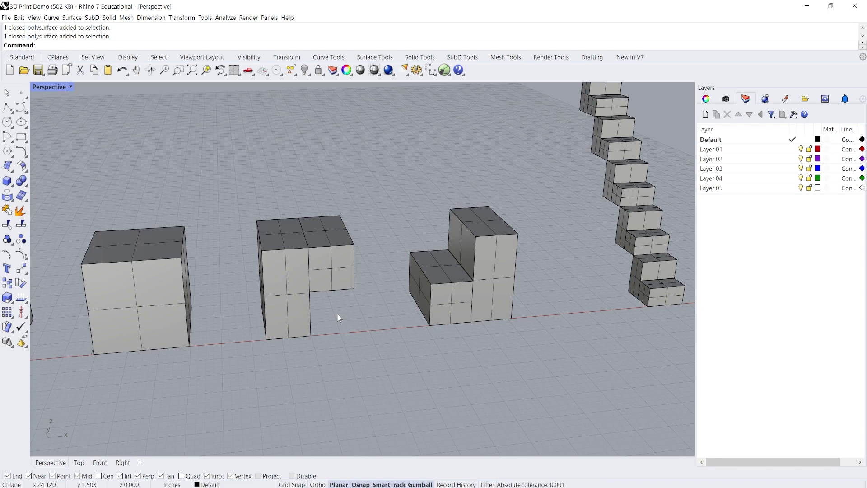
scroll(339, 325, "down", 5)
right_click_drag(379, 339, 350, 342)
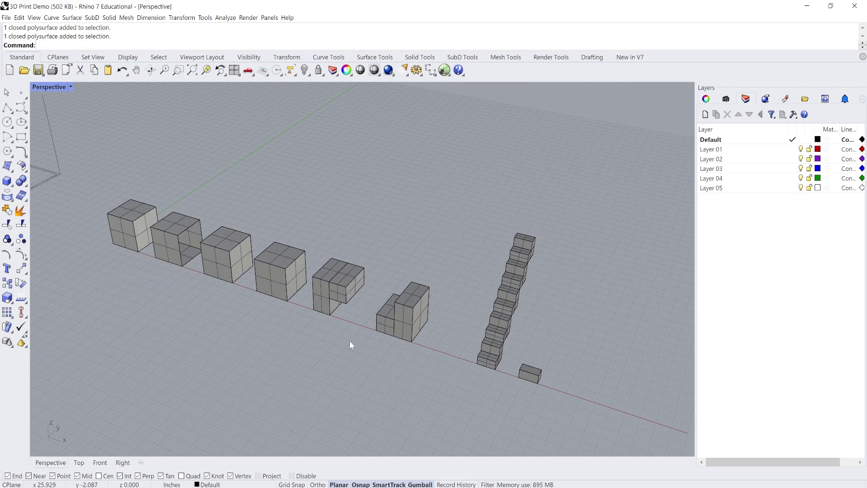
- Examine the staircase of stacked step blocks, looking close up at the edge where two neighbouring blocks meet
right_click_drag(356, 341, 505, 358, "shift")
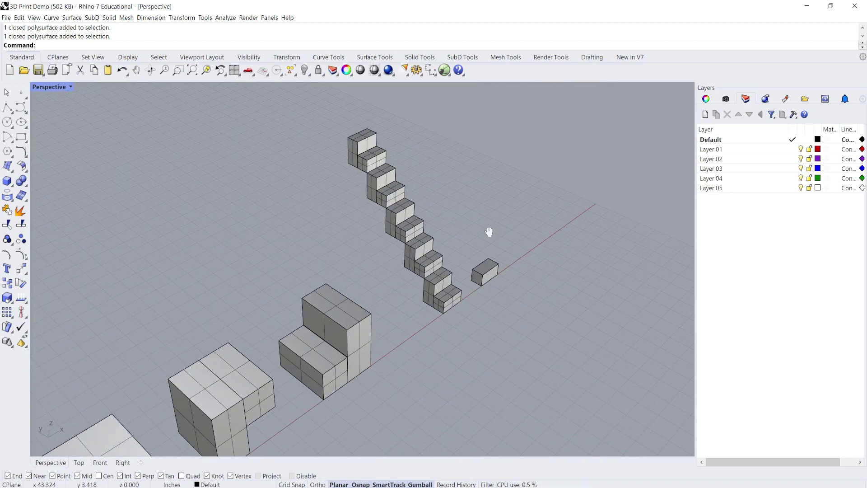
right_click_drag(488, 233, 360, 313, "shift")
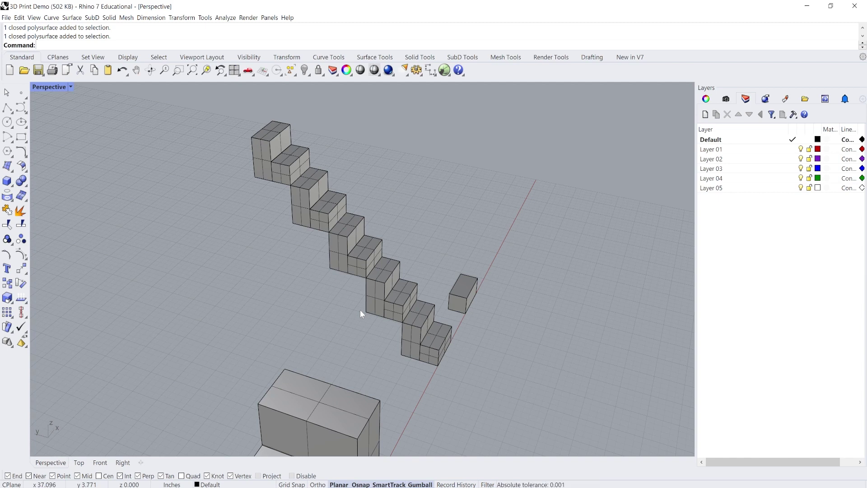
scroll(361, 307, "up", 3)
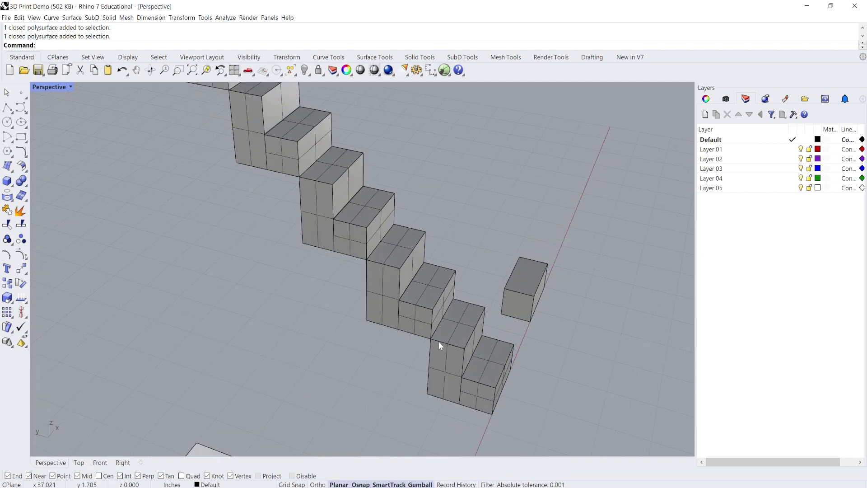
right_click_drag(438, 340, 317, 349, "shift")
scroll(391, 329, "up", 5)
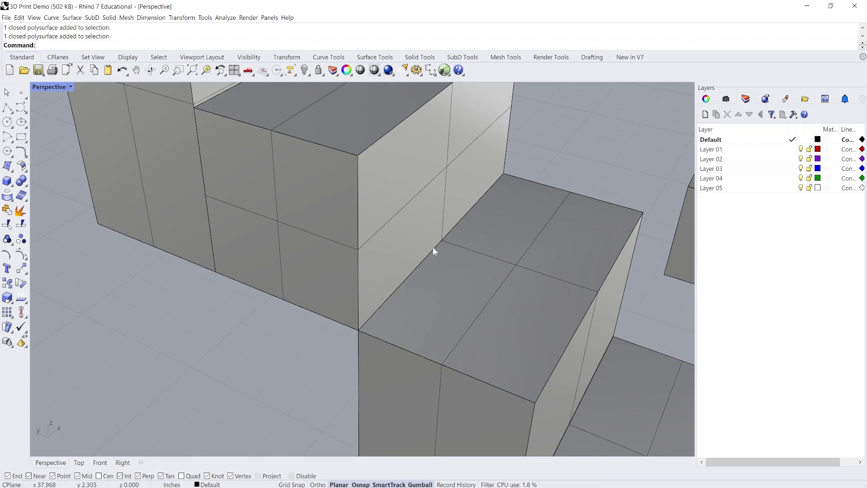
scroll(378, 345, "down", 5)
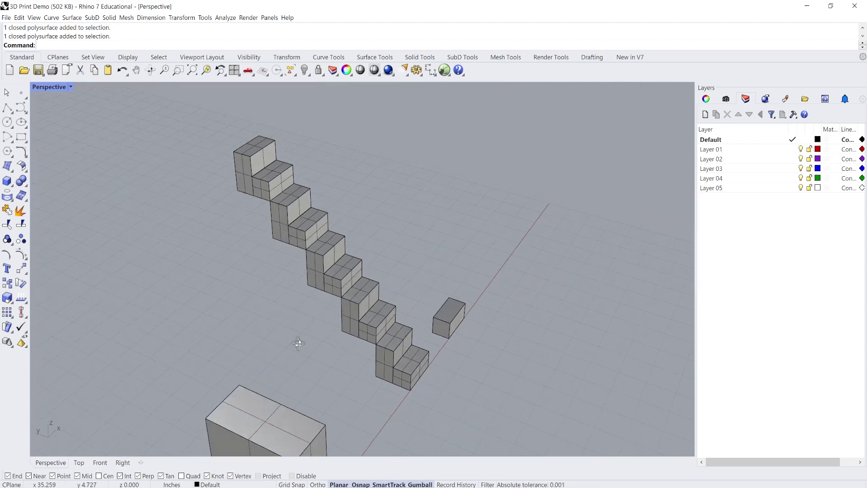
mouse_move(299, 343)
right_mouse_down()
mouse_move(305, 332)
mouse_move(307, 343)
right_mouse_up()
scroll(383, 365, "up", 2)
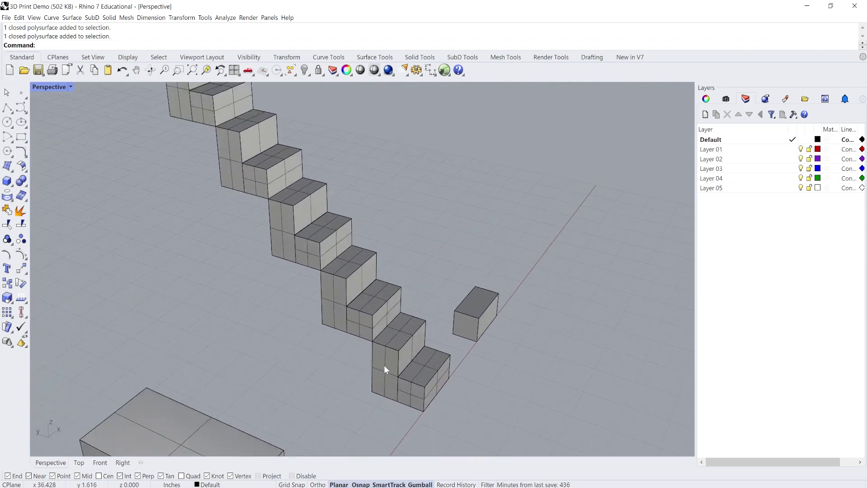
- Select the stair blocks one by one from the lowest to the highest to check the separate pieces, and deselect them
scroll(384, 369, "up", 2)
left_click(387, 371)
left_click_drag(337, 312, 275, 220)
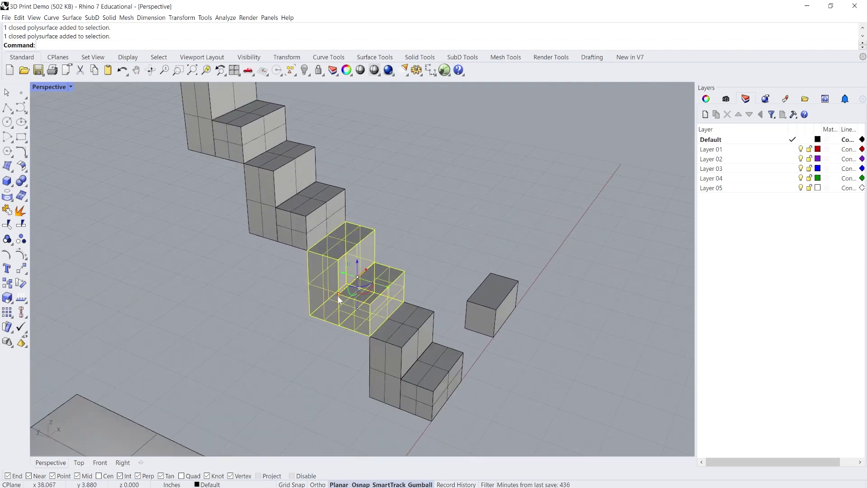
left_click(274, 219)
right_click_drag(225, 247, 297, 295, "shift")
left_click(307, 177)
left_click(241, 94)
scroll(280, 234, "down", 5)
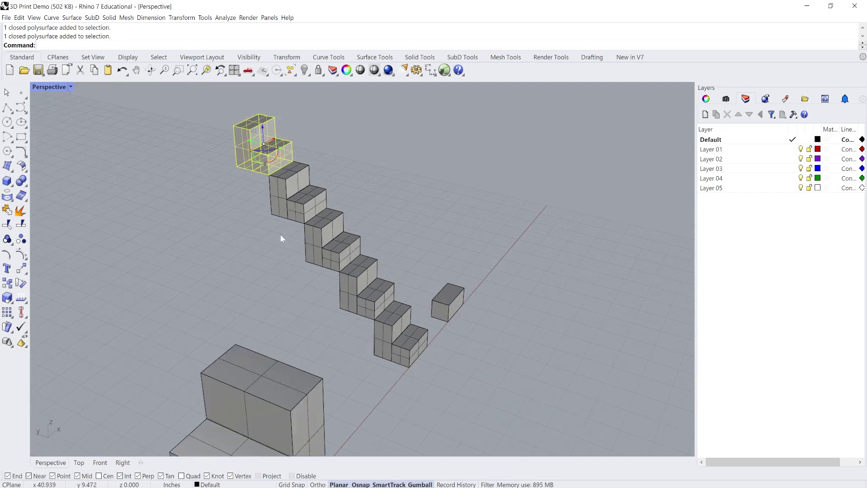
left_click_drag(258, 161, 381, 343)
right_click_drag(340, 354, 448, 297)
key("Escape")
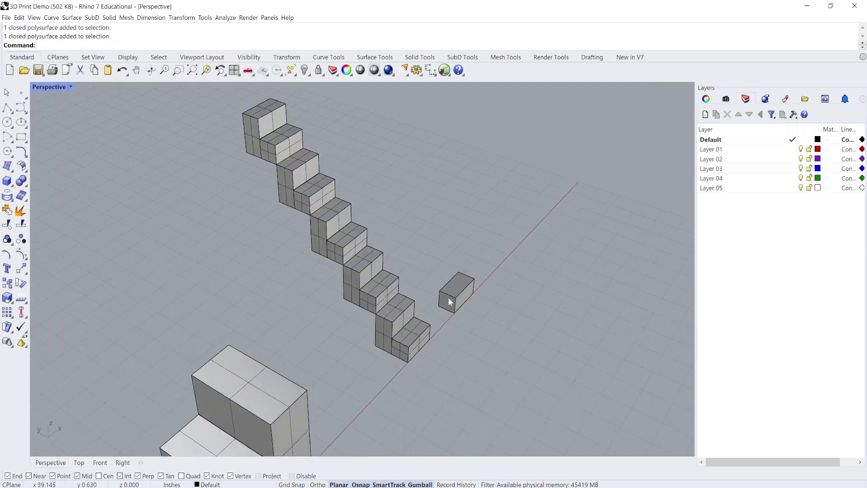
- Copy the small loose box by its upper front corner to the contact edge between the two lowest stair blocks
scroll(448, 297, "up", 3)
left_click(466, 286)
type("copy")
key("Return")
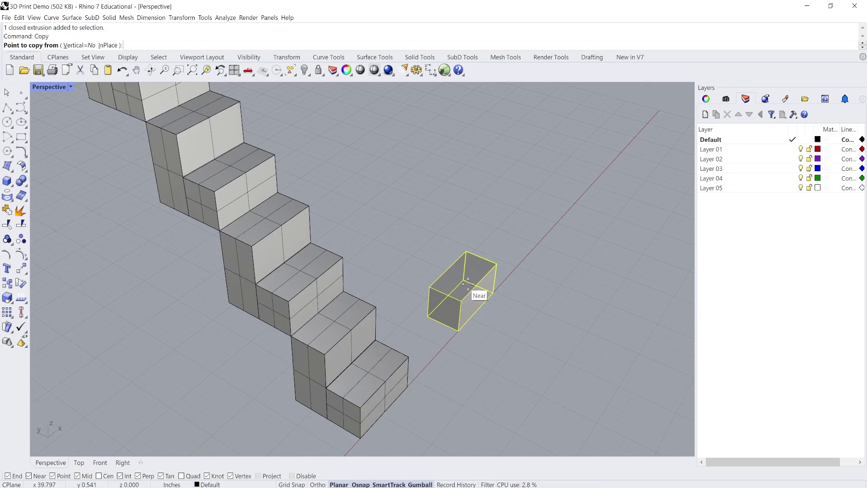
left_click(464, 301)
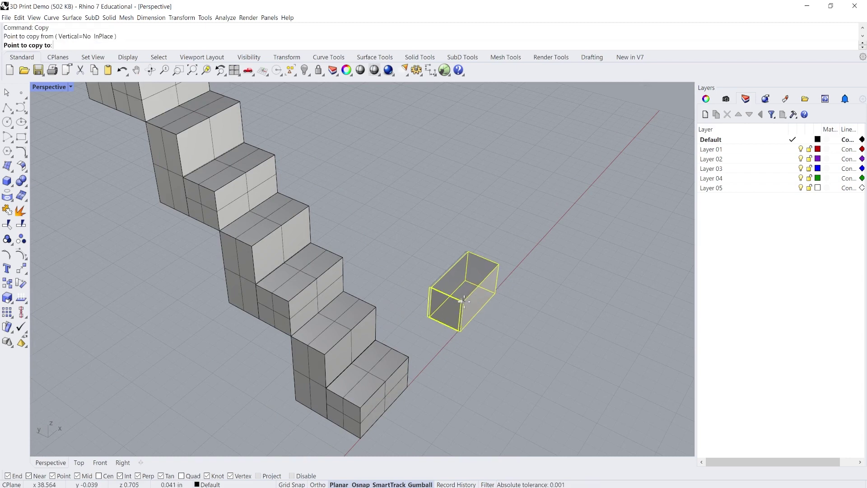
scroll(464, 301, "down", 4)
right_click_drag(330, 300, 364, 319)
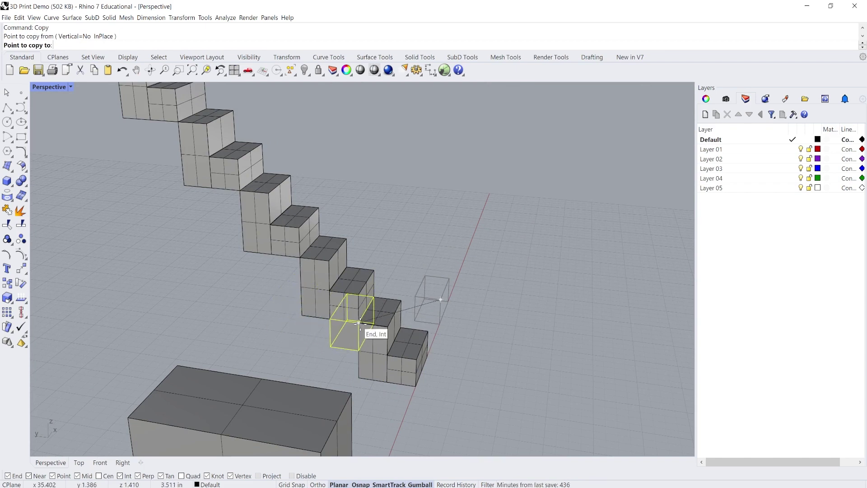
left_click(358, 322)
- Place three more copies of the small box at the remaining contact edges up the staircase, and finish copying
scroll(316, 299, "up", 3)
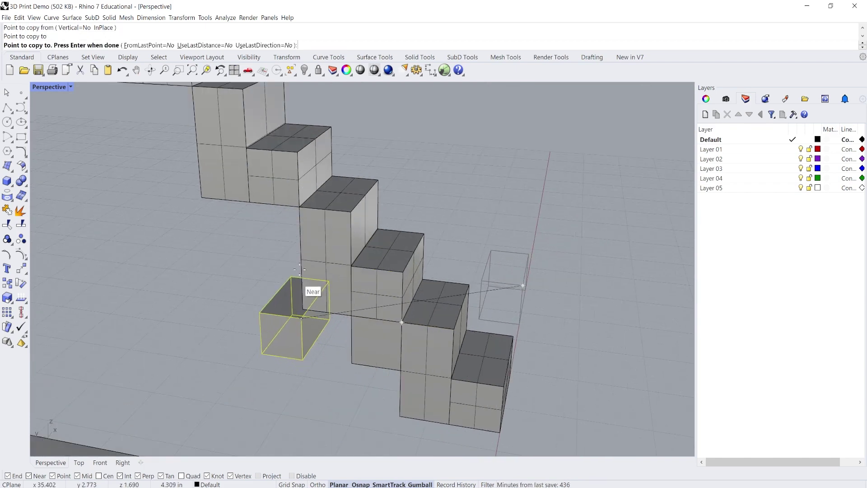
left_click(299, 205)
scroll(299, 206, "down", 3)
right_click_drag(291, 261, 302, 298, "shift")
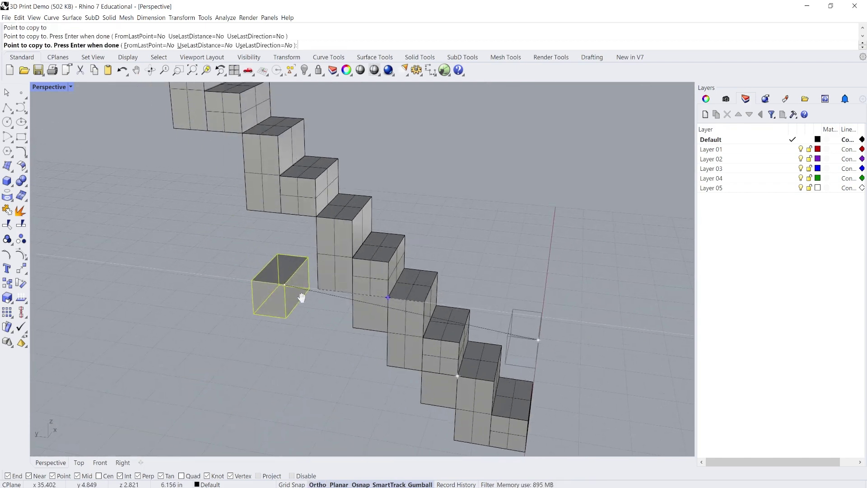
left_click(318, 213)
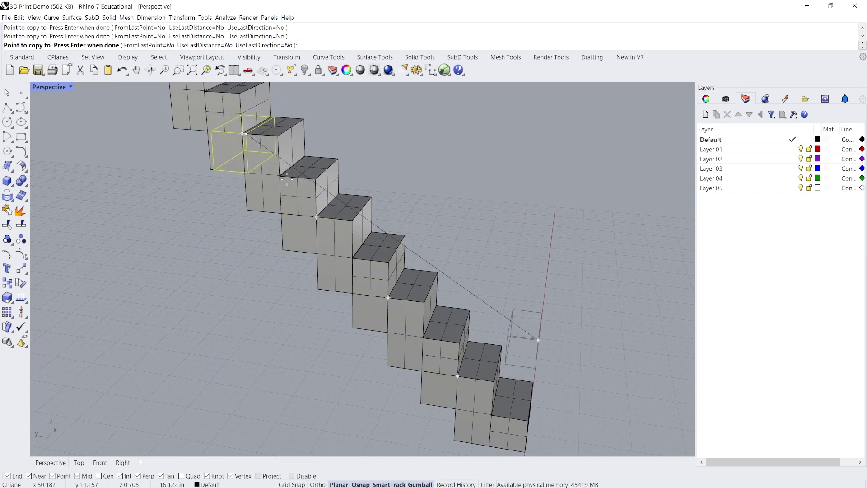
key("Return")
scroll(277, 248, "down", 5)
key("Escape")
- Select the whole staircase with its added connector boxes, leaving out the loose box, and inspect it as a group
scroll(438, 311, "up", 2)
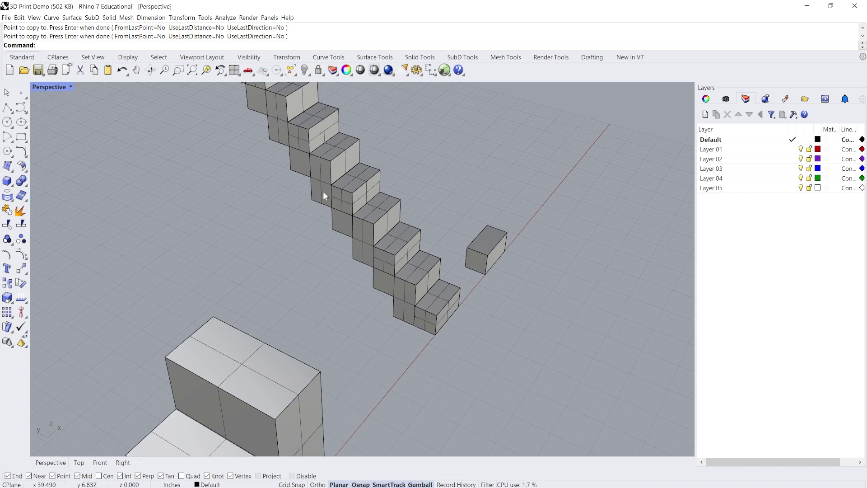
scroll(252, 228, "down", 3)
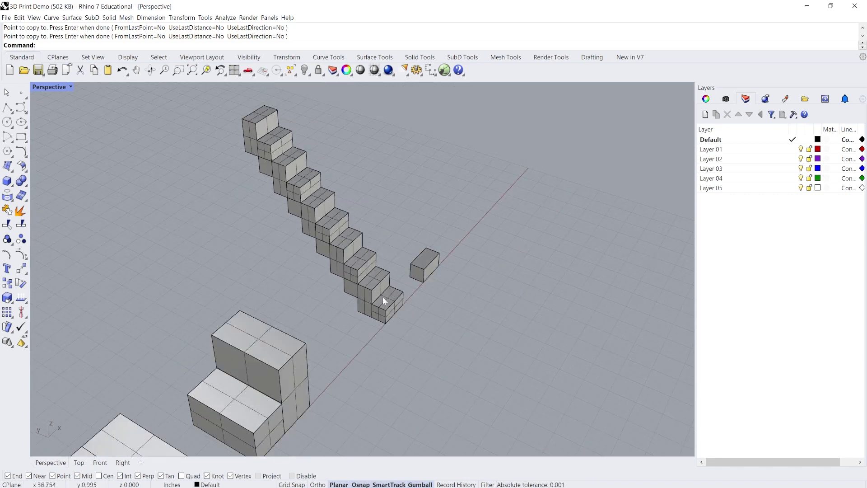
left_click_drag(220, 306, 220, 305)
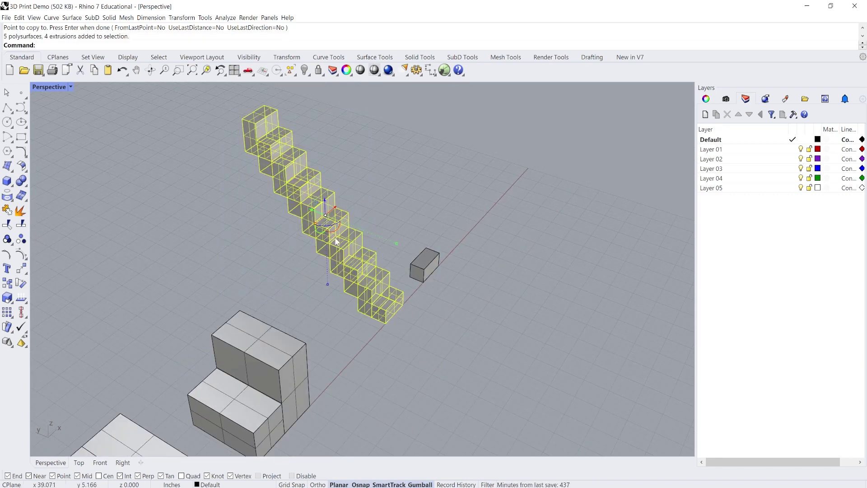
right_click_drag(220, 305, 270, 221)
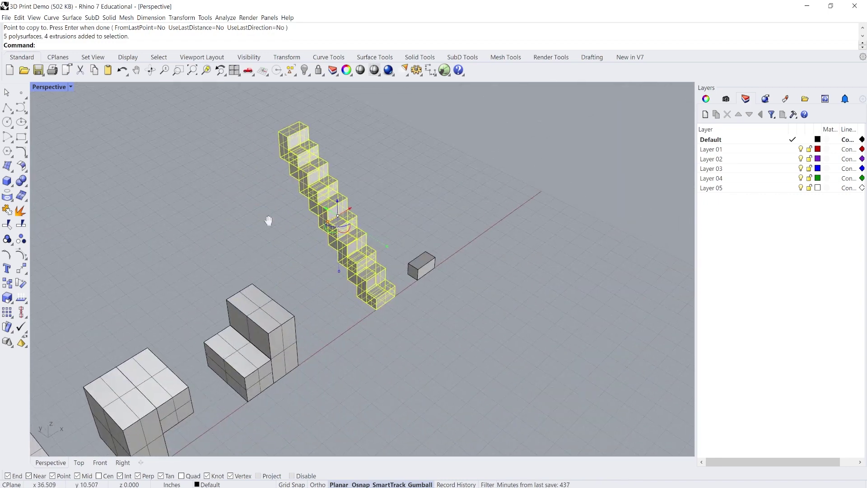
scroll(315, 279, "up", 2)
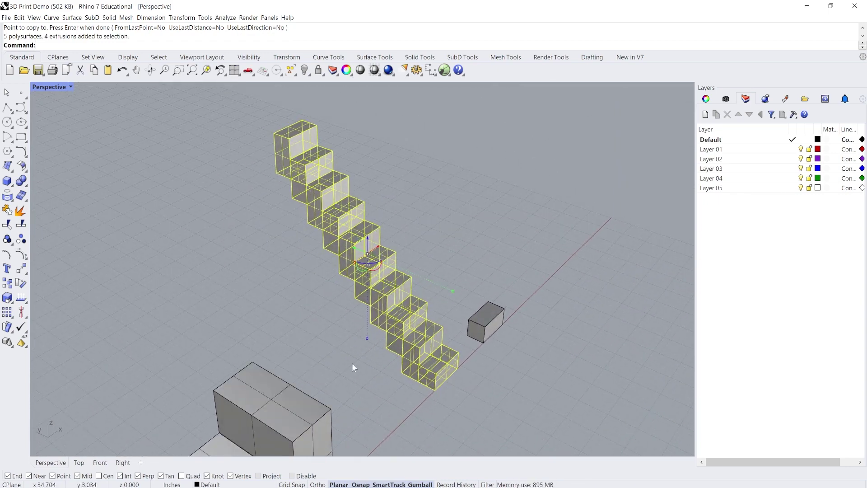
- Deselect the staircase and select individual connector boxes and stair blocks to check whether they are separate objects
key("Escape")
left_click(394, 344)
left_click(381, 310)
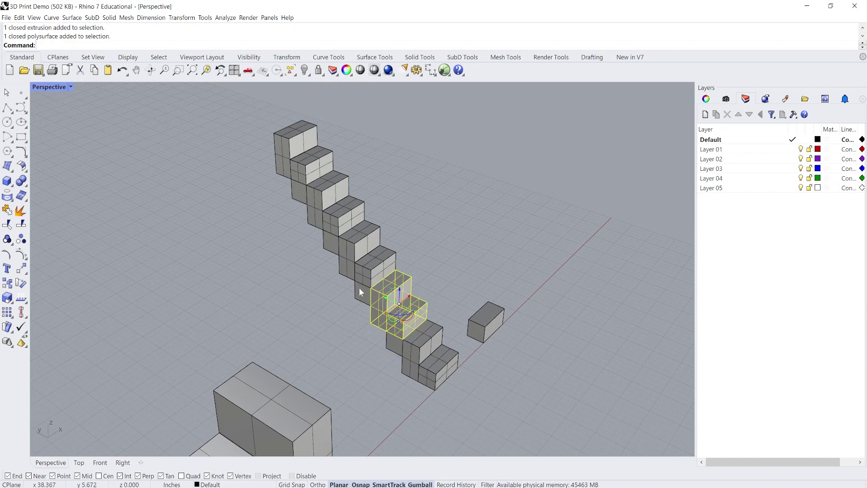
left_click(358, 287)
left_click(360, 256)
left_click(401, 172)
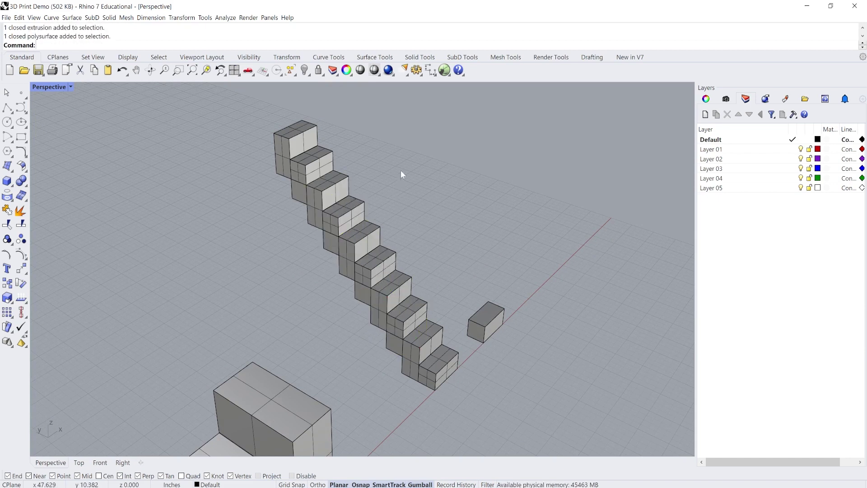
- Boolean union all stair blocks and connector boxes into one solid, and select the result to check it
left_click_drag(248, 349, 250, 350)
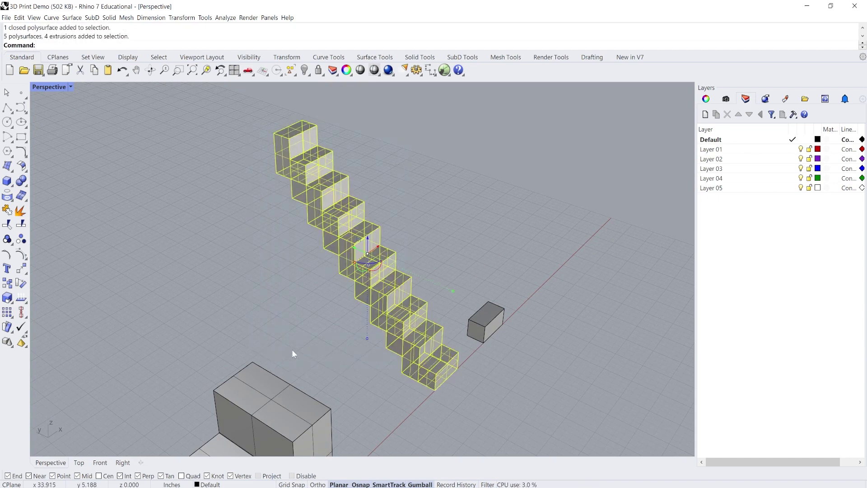
key("Return")
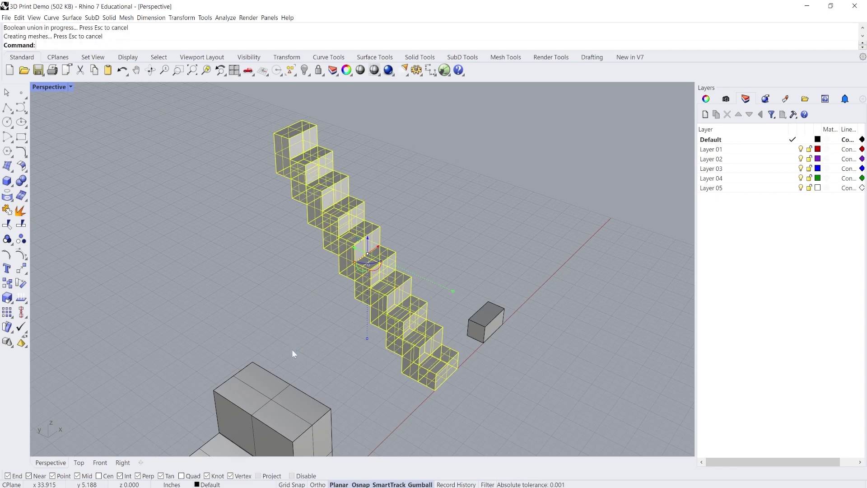
right_click_drag(293, 296, 368, 280)
left_click(368, 280)
left_click(264, 304)
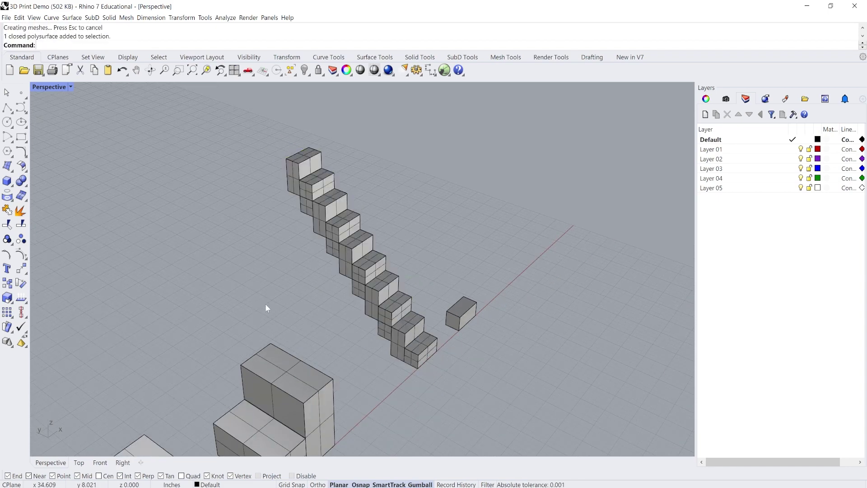
- Select the building model with door and window openings beyond the loose box to check its polysurface type, and deselect it
mouse_move(265, 304)
right_mouse_down()
mouse_move(295, 290)
mouse_move(257, 304)
mouse_move(271, 302)
right_mouse_up()
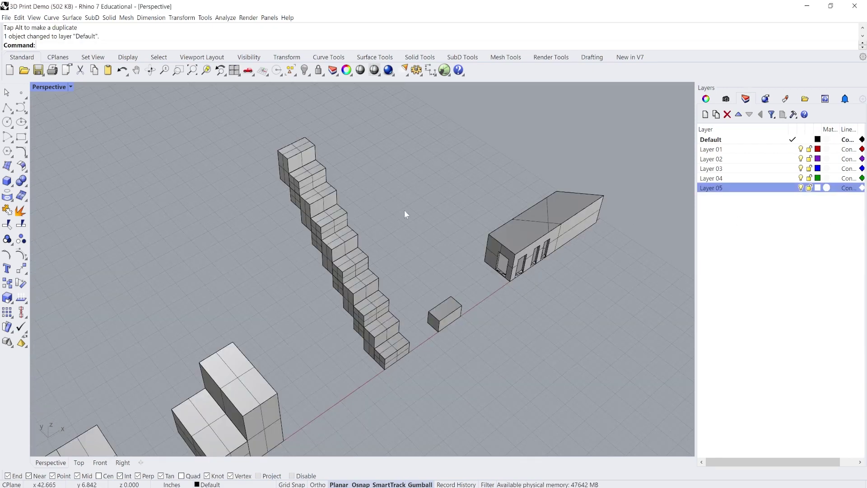
right_click_drag(404, 210, 455, 194)
scroll(428, 243, "up", 5)
left_click(428, 242)
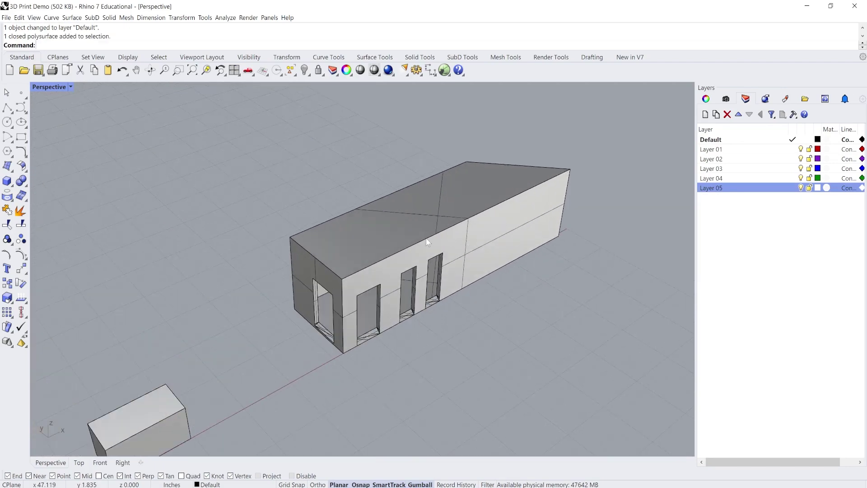
right_click_drag(428, 242, 405, 270)
left_click(304, 306)
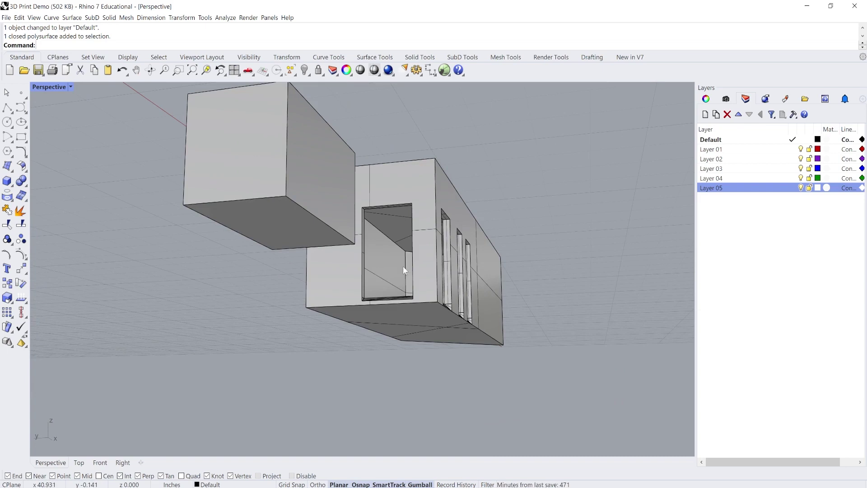
- Examine the building's end doorway, side openings and hollow interior close up from below and at ground level
scroll(392, 237, "up", 3)
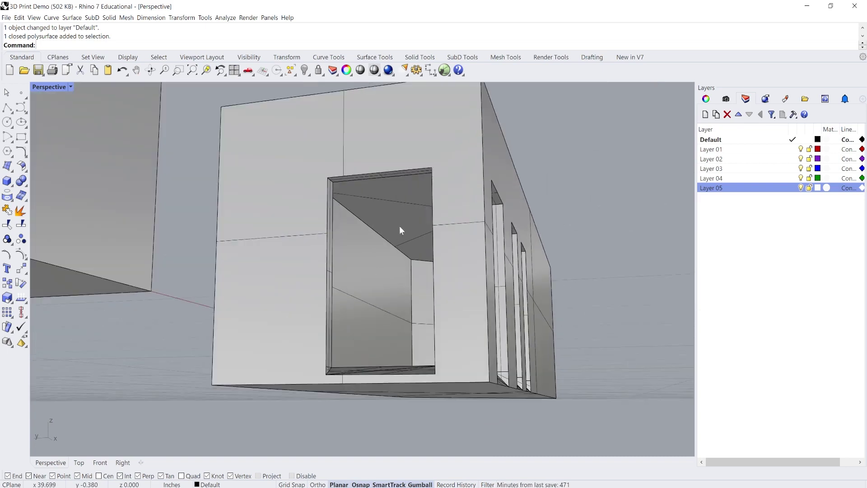
scroll(400, 231, "down", 1)
right_click_drag(394, 231, 370, 238)
scroll(392, 233, "down", 5)
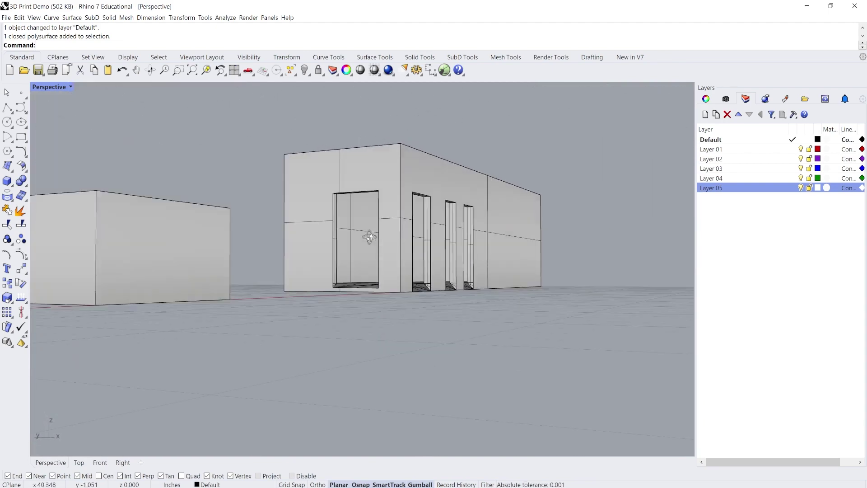
scroll(375, 242, "up", 3)
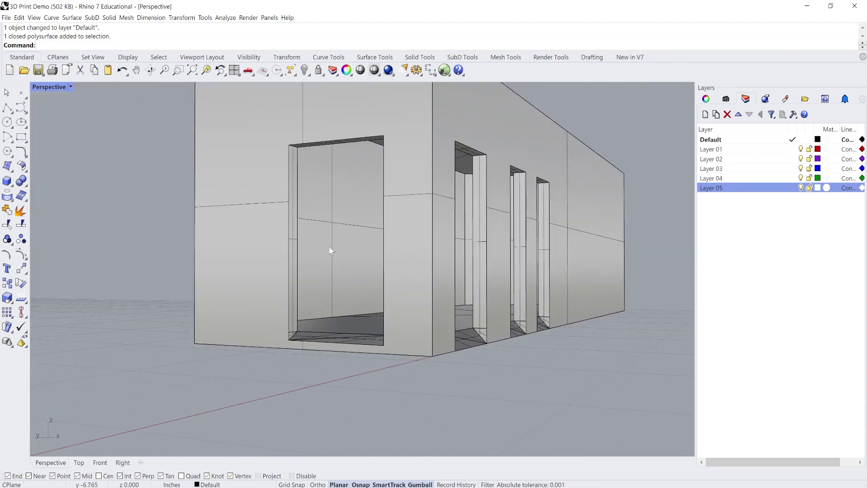
- Examine the whole building with its door, window openings and closed roof from several distances and angles
scroll(429, 239, "down", 3)
right_click_drag(427, 240, 411, 261)
scroll(397, 256, "up", 5)
scroll(396, 256, "down", 5)
scroll(403, 221, "down", 4)
scroll(404, 221, "up", 2)
scroll(407, 235, "down", 4)
scroll(443, 227, "up", 3)
scroll(420, 265, "down", 3)
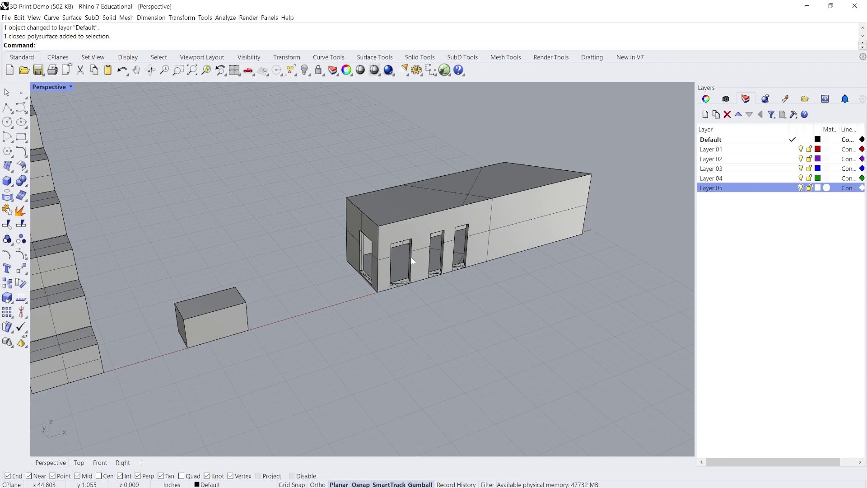
scroll(415, 190, "down", 5)
right_click_drag(412, 215, 373, 229)
scroll(424, 215, "up", 5)
scroll(436, 222, "down", 2)
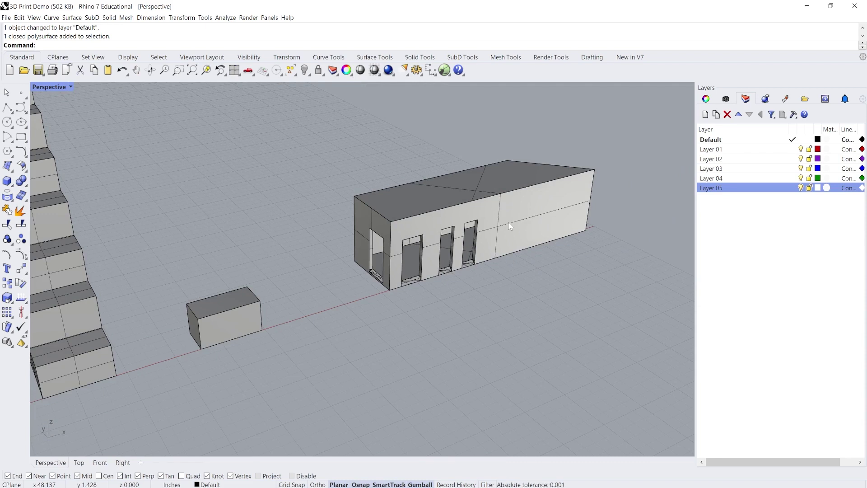
- Create a flat four-corner surface at ground level that extends beyond the building's footprint on all sides
left_click(8, 166)
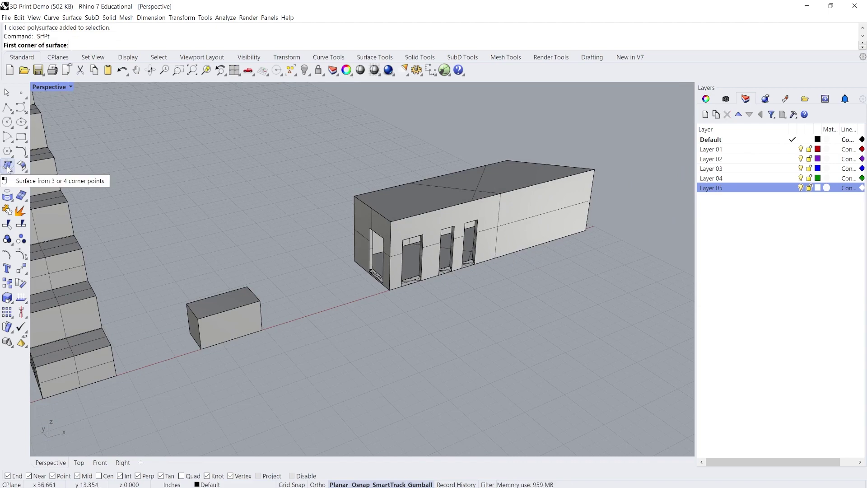
double_click(58, 88)
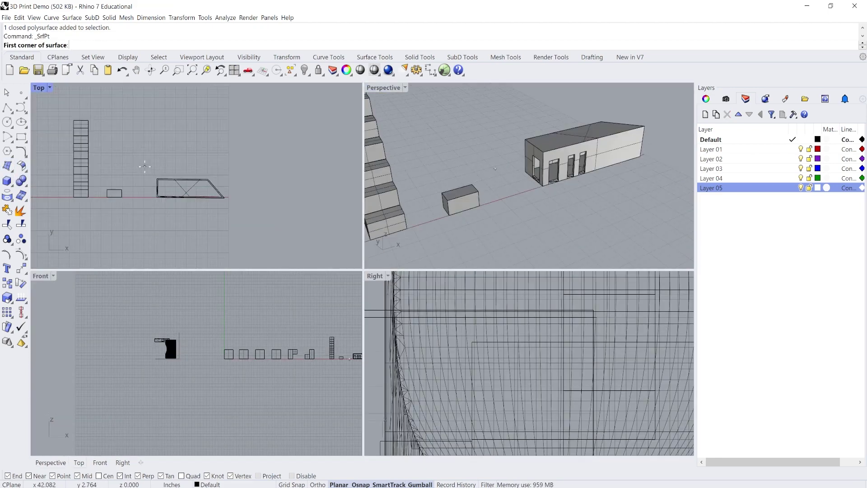
left_click(241, 223)
left_click(247, 158)
scroll(234, 190, "up", 1)
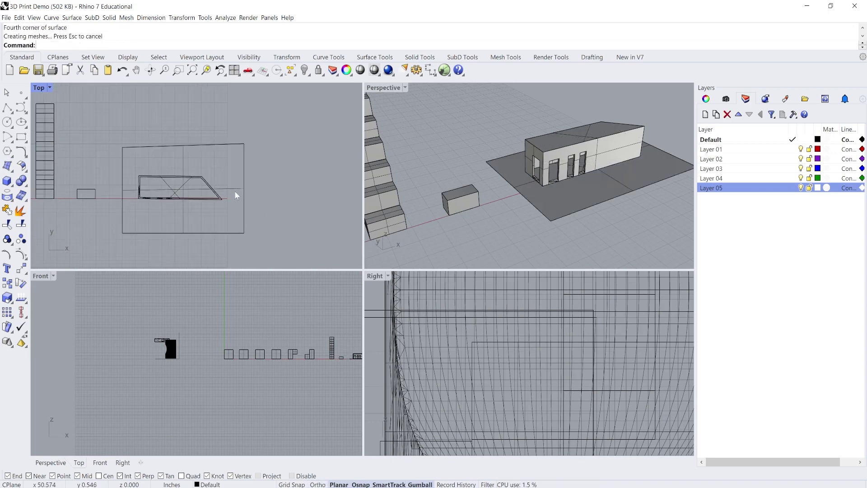
- Raise the flat surface to about 1.42 inches so it cuts through the building walls above the door and windows
left_click(568, 199)
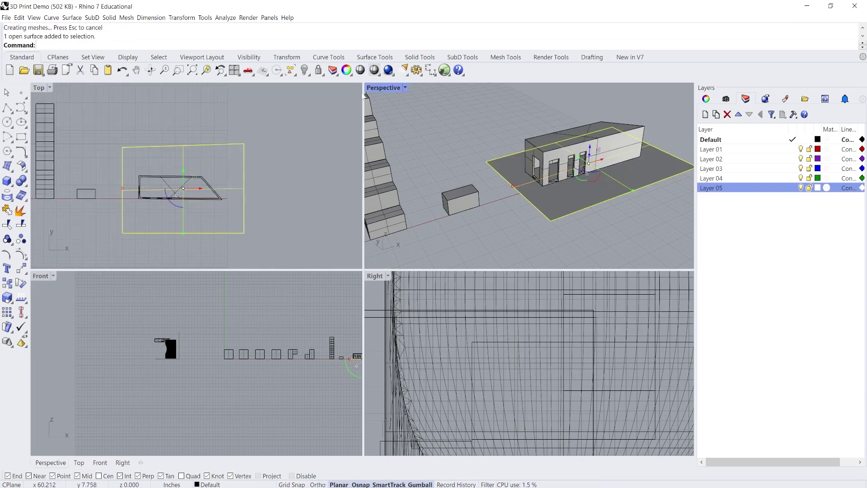
double_click(377, 89)
scroll(452, 256, "down", 3)
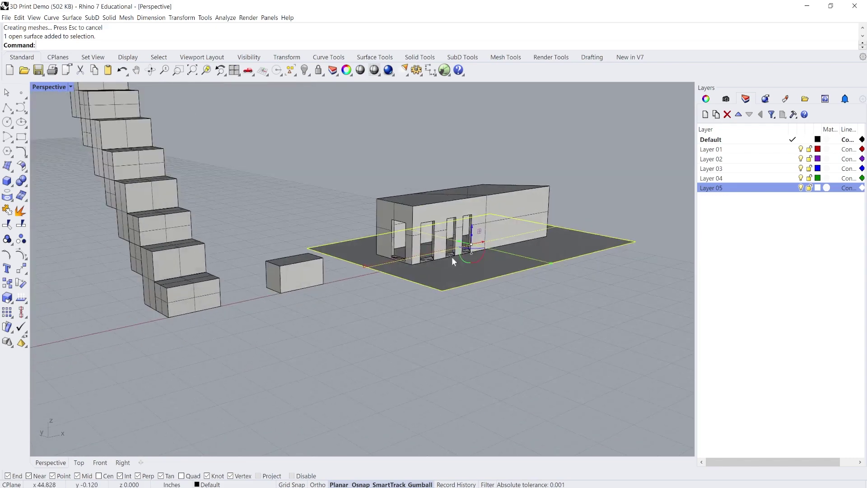
scroll(452, 261, "up", 3)
left_click_drag(441, 257, 435, 192)
right_click_drag(435, 192, 390, 239)
scroll(432, 231, "up", 2)
left_click(421, 203)
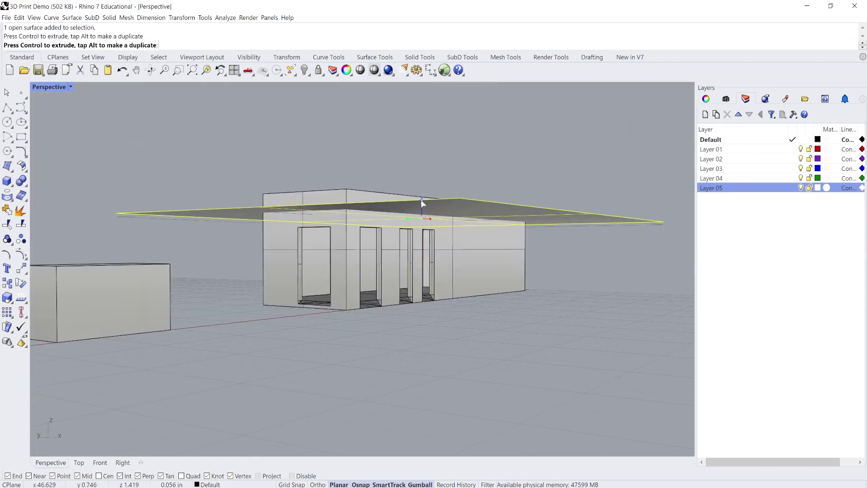
right_click_drag(421, 202, 436, 246)
scroll(384, 275, "down", 3)
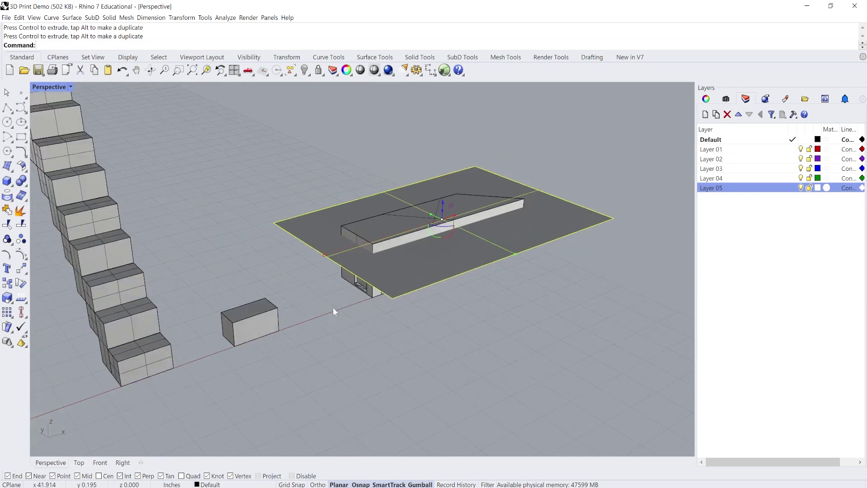
right_click_drag(333, 307, 334, 307)
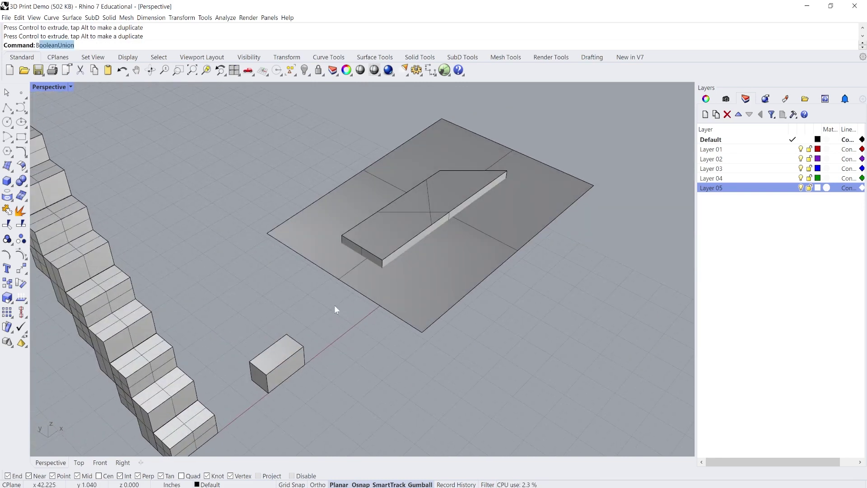
- Boolean split the building with the raised flat surface as the cutting object
type("an")
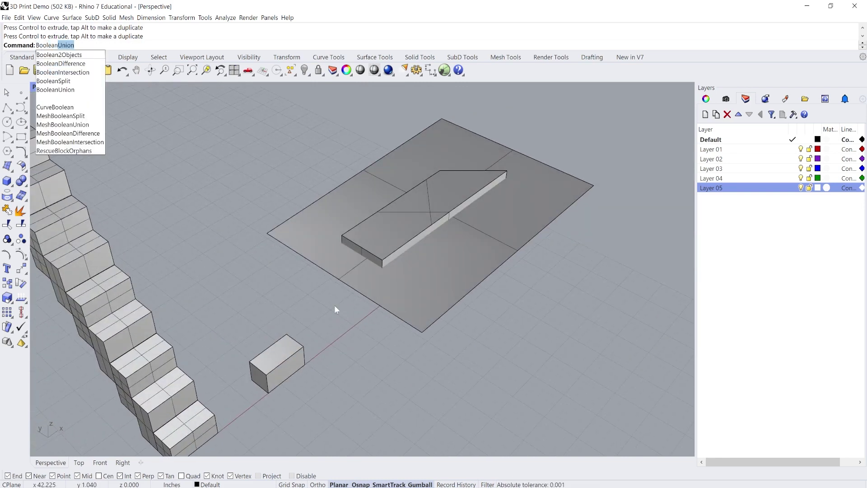
type("Split")
key("Return")
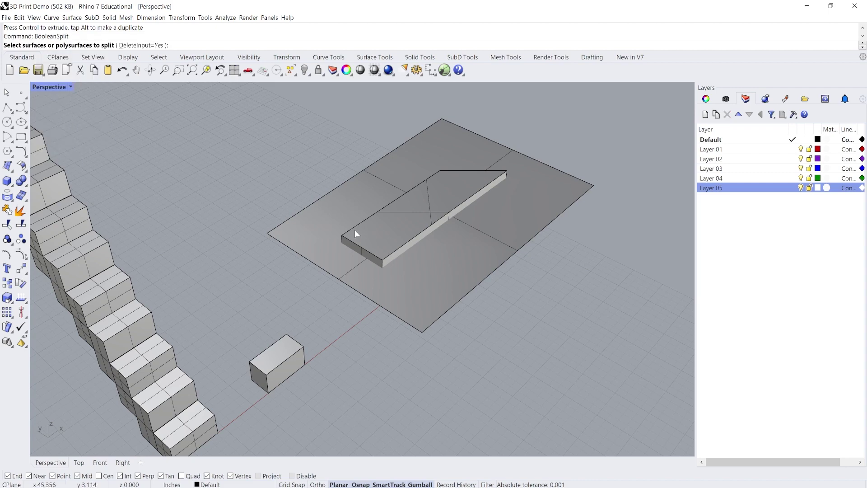
right_click_drag(355, 233, 406, 223)
left_click(406, 222)
scroll(407, 223, "up", 2)
key("Return")
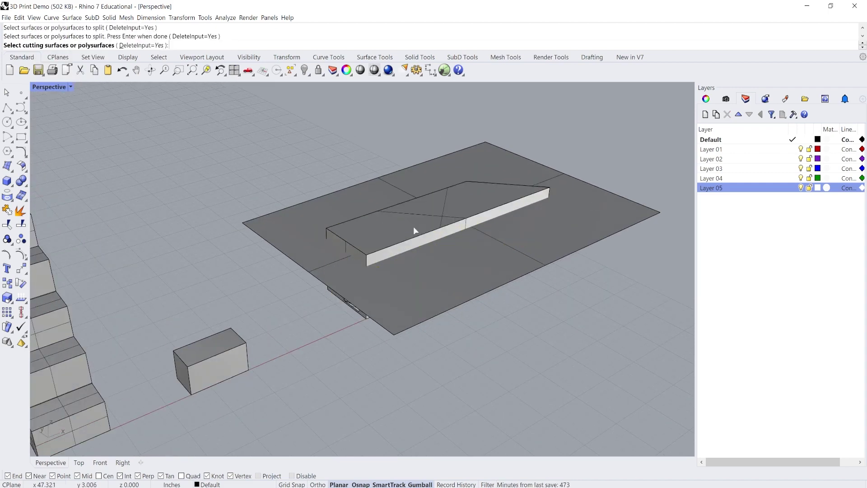
left_click(512, 249)
key("Return")
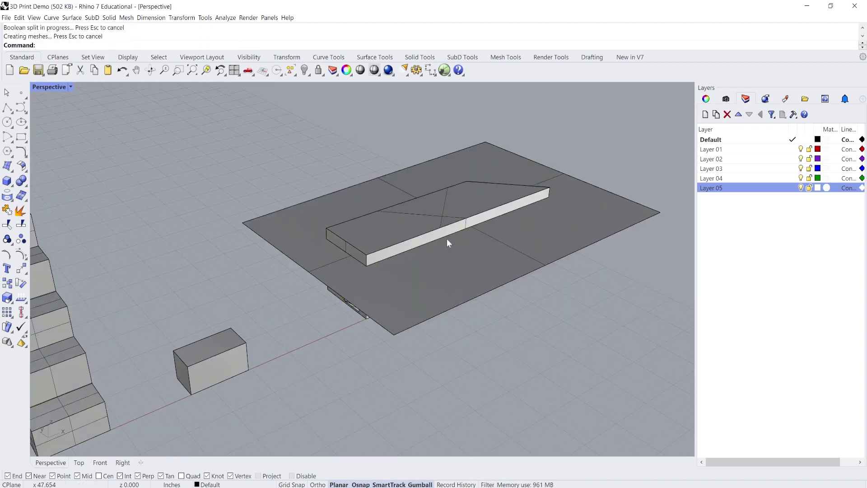
- Select the upper piece of the split building to check it, and hide the cutting surface
left_click(412, 217)
right_click_drag(412, 217, 381, 234)
left_click(334, 260)
scroll(381, 234, "down", 2)
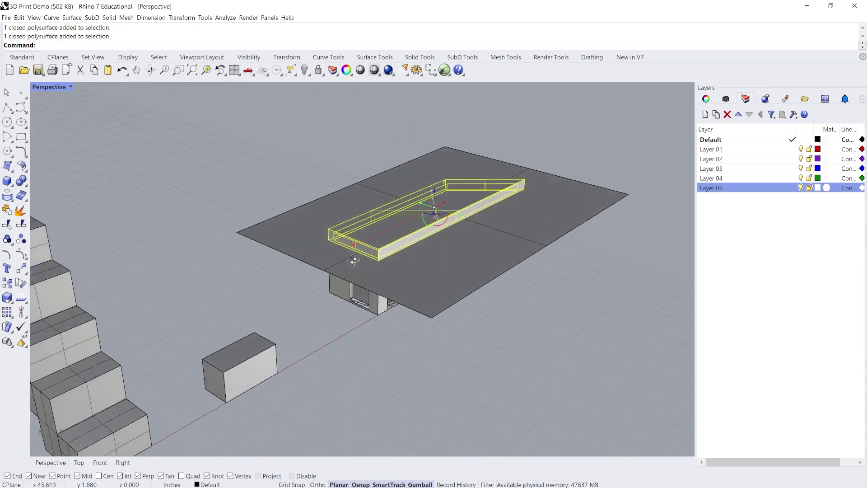
scroll(396, 257, "up", 2)
scroll(396, 257, "down", 1)
left_click(448, 250)
type("Hide")
key("Return")
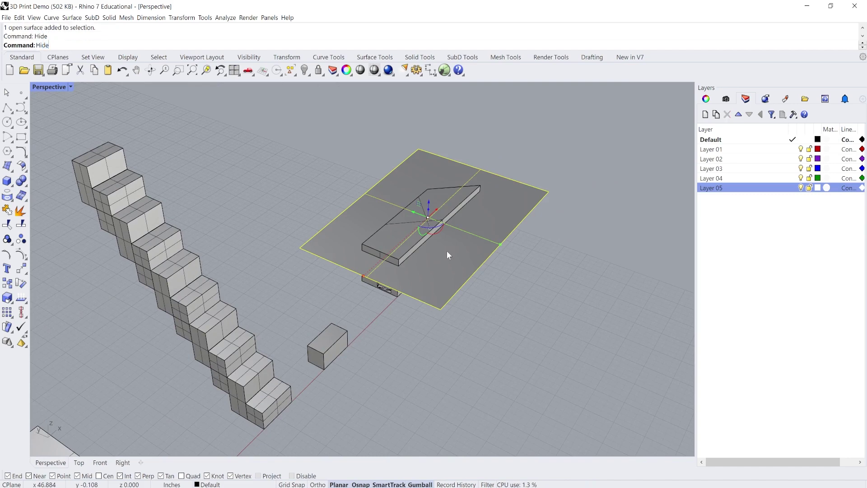
- Move the cut-off roof piece sideways off the building so it sits clear of the walls, and deselect it
left_click(419, 210)
scroll(429, 221, "up", 3)
left_click_drag(408, 204, 514, 243)
right_click_drag(513, 239, 473, 240)
left_click(427, 229)
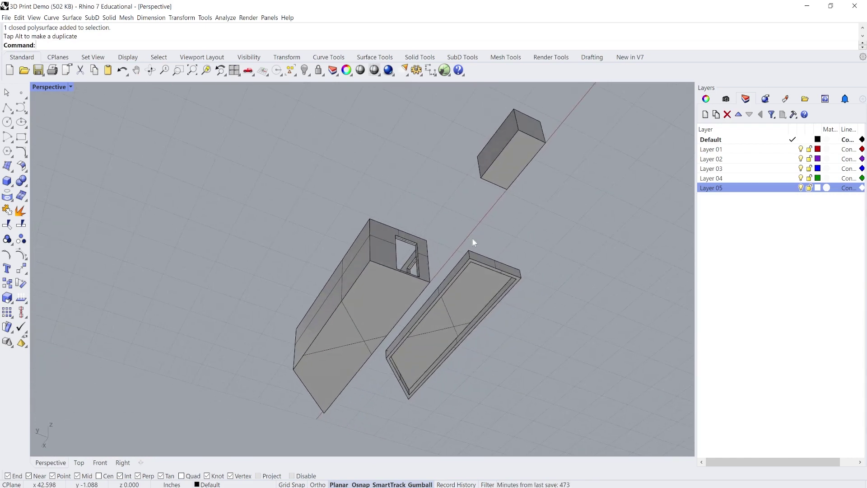
- Select the open-topped building body and the roof piece in turn to check the two parts, and deselect them
right_click_drag(505, 313, 375, 268)
left_click(375, 265)
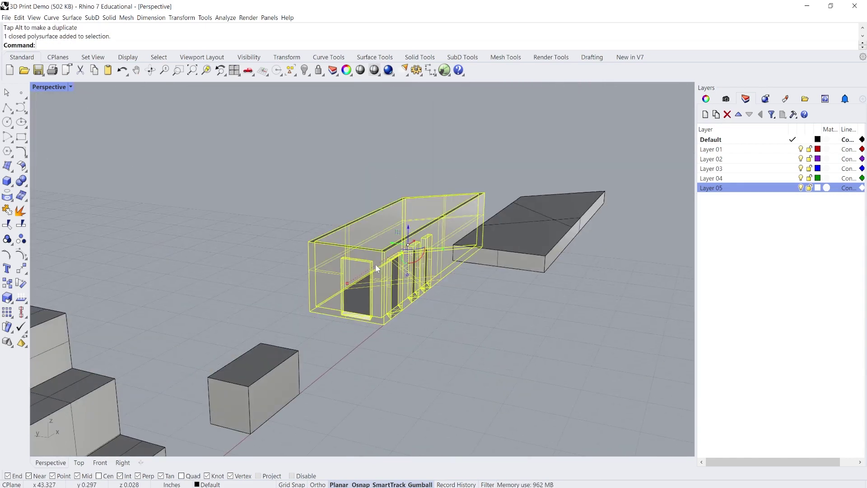
left_click(516, 236)
left_click(458, 300)
mouse_move(459, 300)
right_mouse_down()
mouse_move(461, 275)
mouse_move(451, 325)
mouse_move(454, 280)
mouse_move(457, 308)
right_mouse_up()
- Rotate the roof piece upside down so its rim faces up, and deselect it
left_click(517, 243)
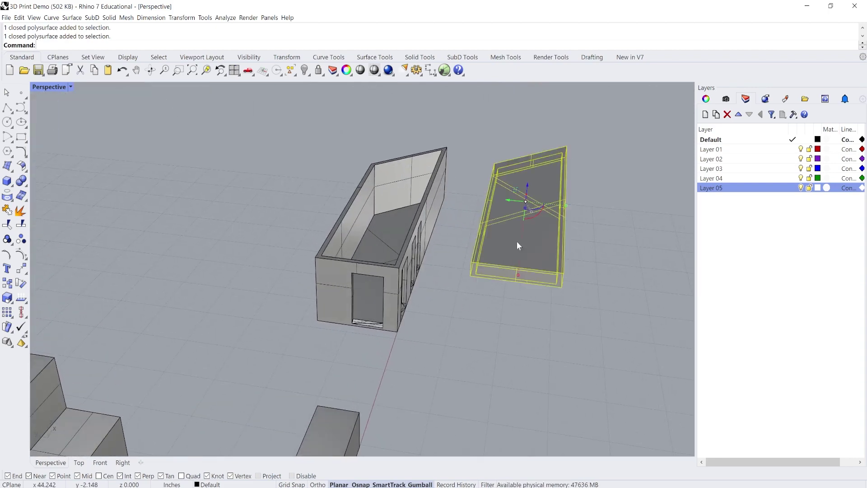
right_click_drag(517, 243, 478, 269)
left_click_drag(525, 239, 457, 196)
left_click(453, 197)
right_click_drag(453, 197, 443, 227)
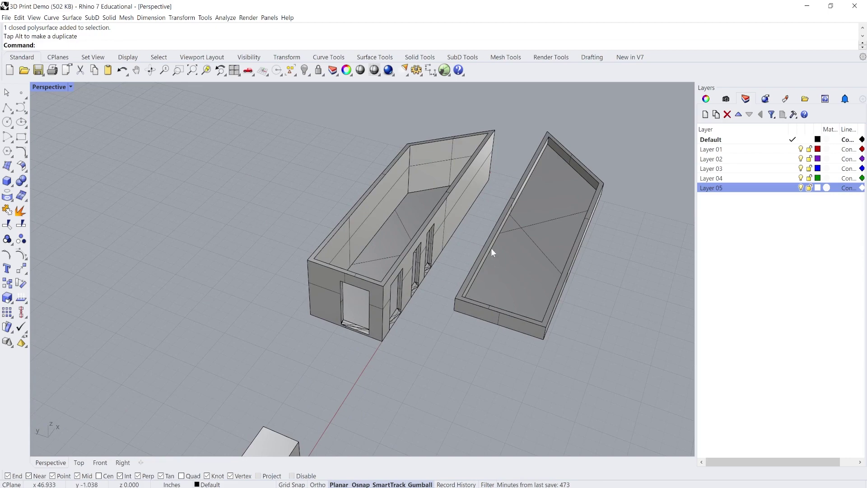
- Start Orient3Pt on the roof piece and pick three corners of its flat outer face as reference points
right_click_drag(534, 298, 403, 314)
left_click(449, 308)
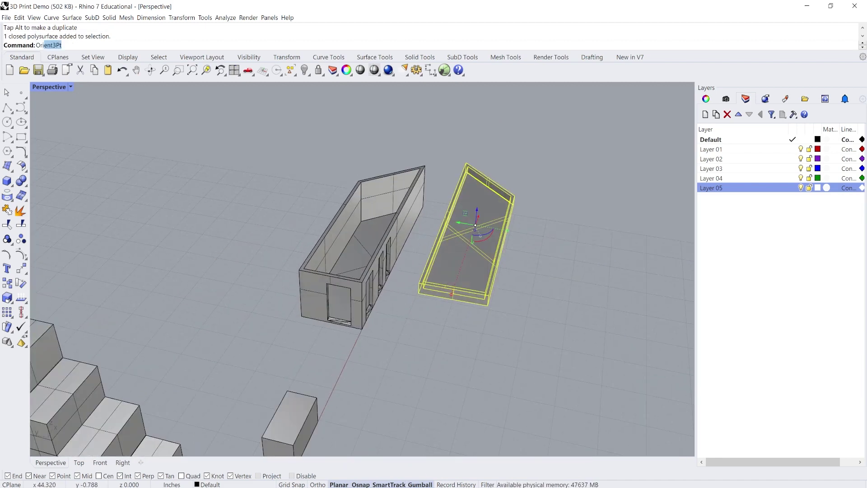
type("3Pt")
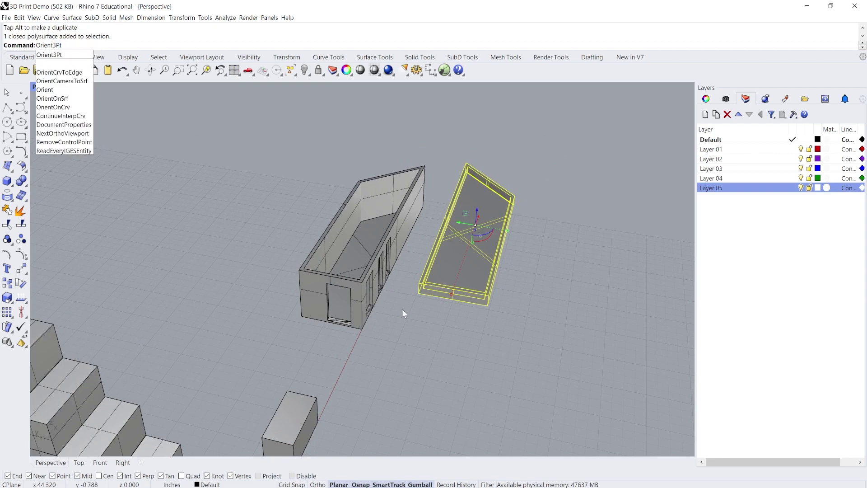
key("Return")
right_click_drag(402, 304, 441, 304)
scroll(329, 138, "up", 4)
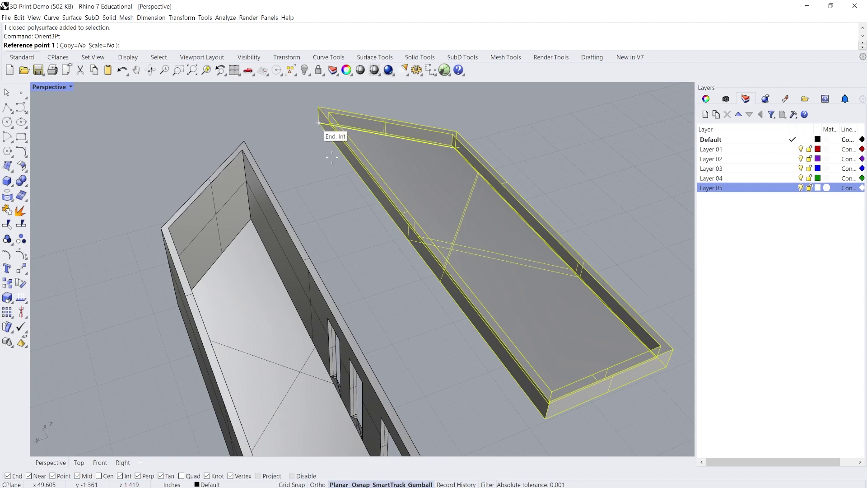
left_click(319, 122)
scroll(319, 122, "down", 3)
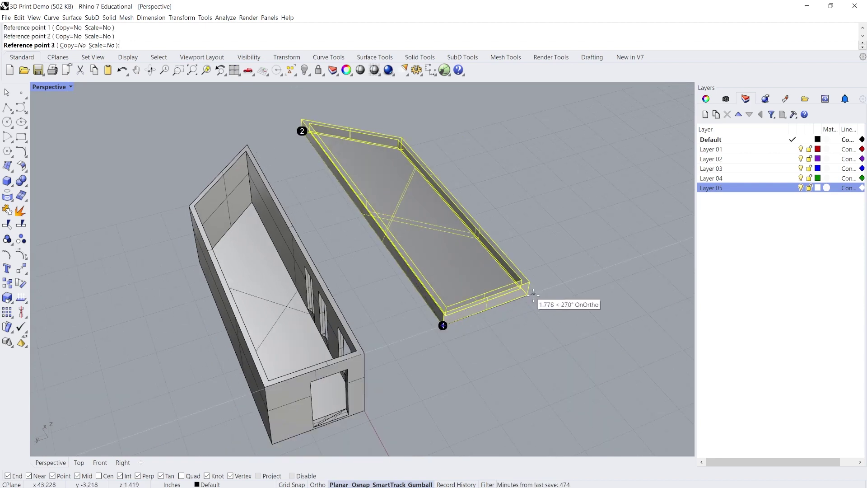
left_click(527, 294)
- Place the roof piece on the ground plane by picking three bottom corners of the first cube as target points
scroll(390, 246, "down", 4)
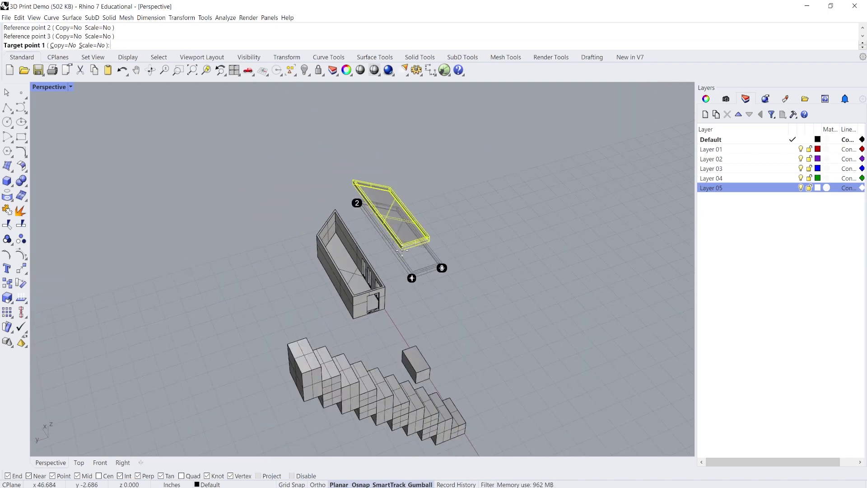
right_click_drag(397, 253, 439, 285)
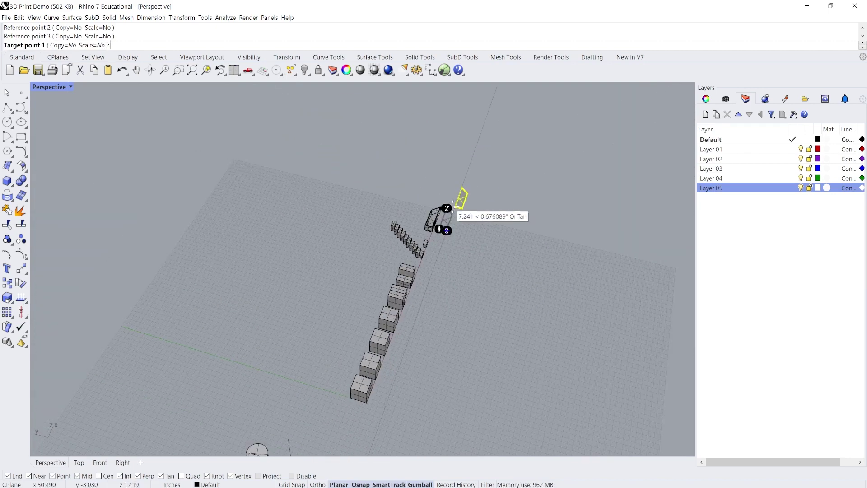
scroll(398, 380, "up", 6)
right_click_drag(364, 353, 344, 316)
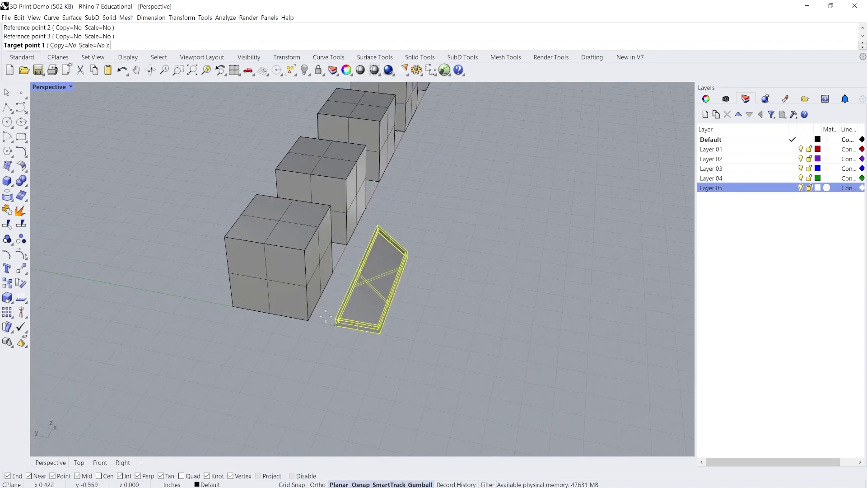
left_click(308, 320)
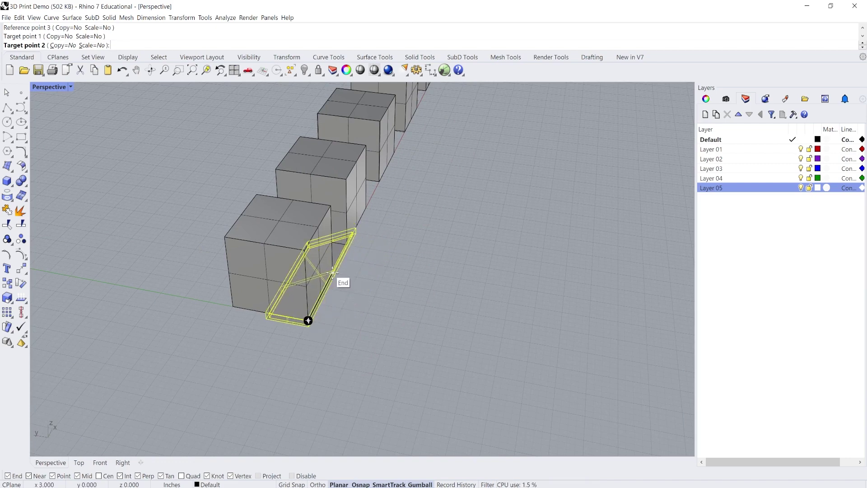
left_click(332, 273)
left_click(230, 305)
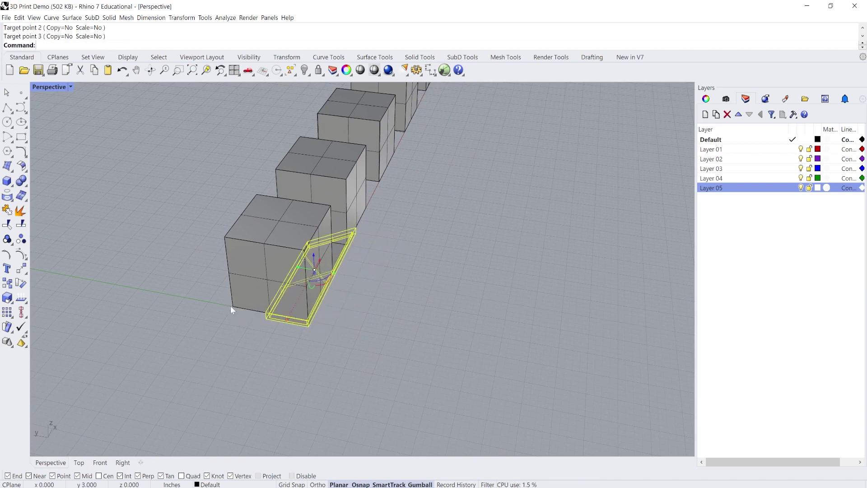
- Move the roof piece from its lower corner to the building's bottom front corner
scroll(337, 265, "down", 8)
type("Move")
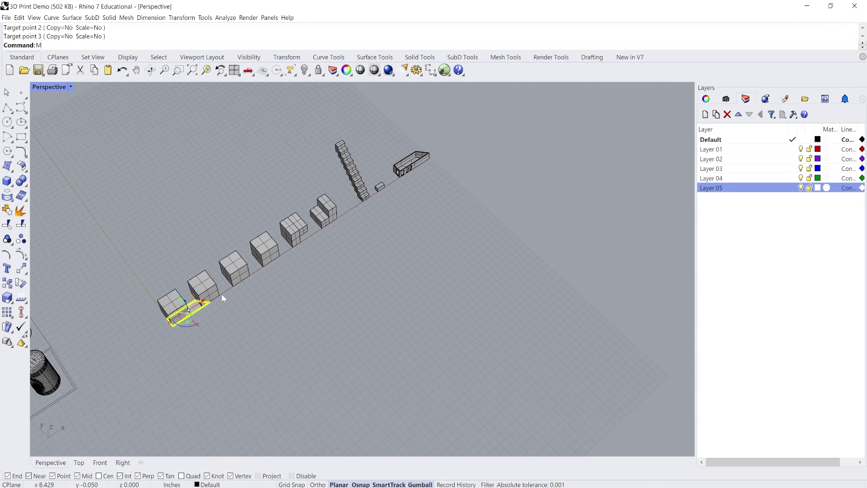
key("Return")
scroll(195, 311, "up", 5)
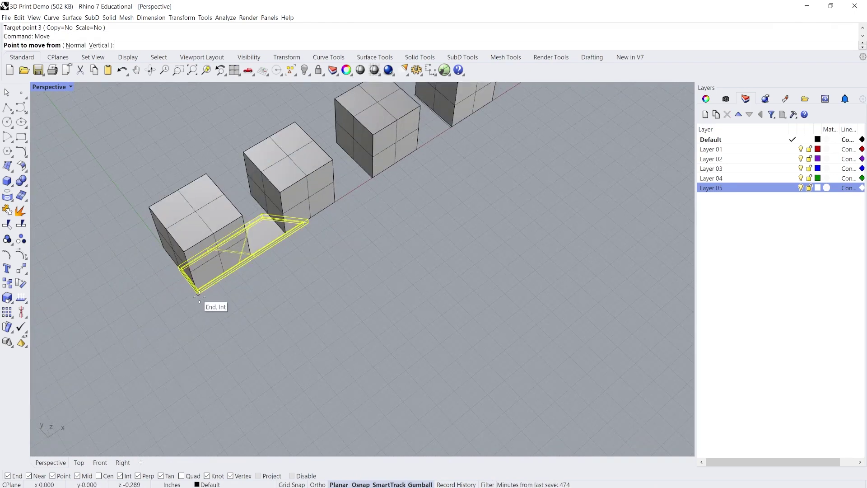
left_click(204, 299)
scroll(412, 219, "down", 6)
scroll(407, 190, "up", 6)
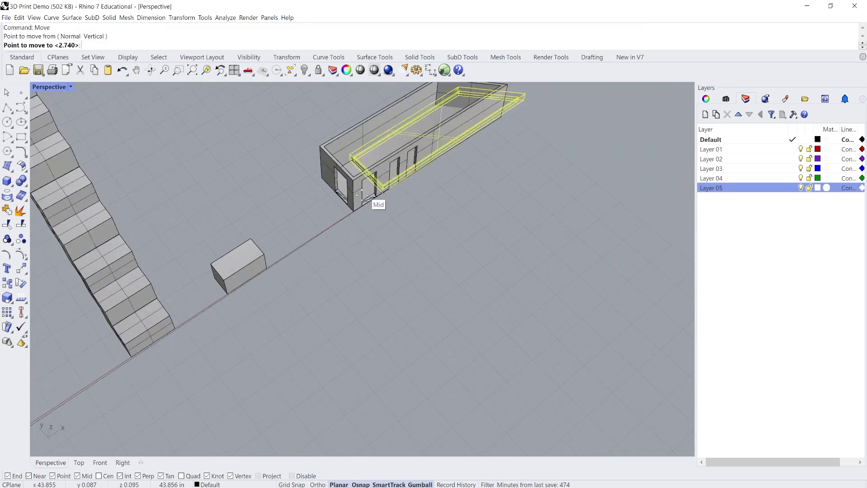
left_click(355, 211)
- Move the roof piece out beside the building, and select the building body to check it before deselecting it
scroll(354, 210, "down", 2)
scroll(355, 212, "up", 2)
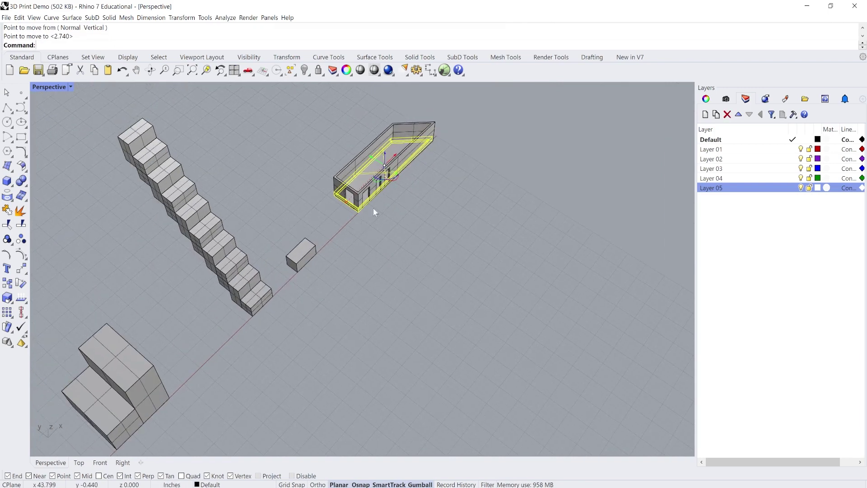
left_click_drag(375, 159, 406, 180)
right_click_drag(405, 182, 370, 186)
left_click(370, 185)
scroll(407, 202, "up", 5)
scroll(407, 201, "down", 3)
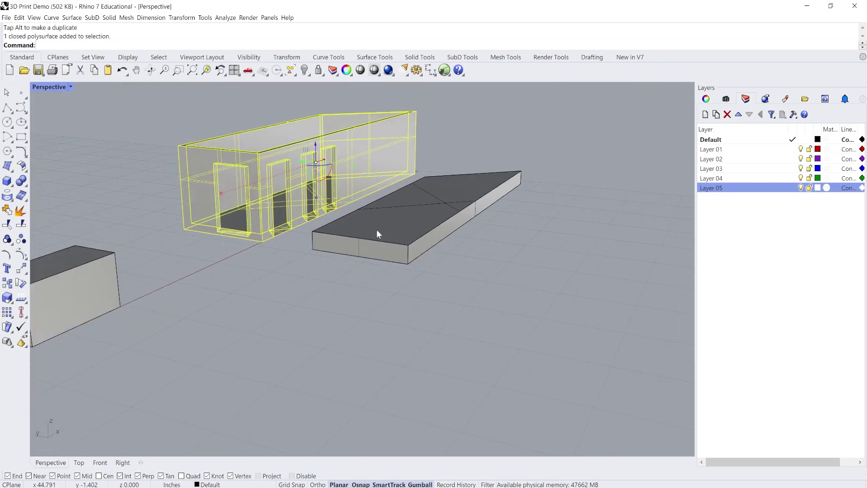
key("Escape")
- Turn the roof piece over on the ground so its flat side is down and its rim faces up
left_click(374, 234)
left_click_drag(432, 216, 381, 197)
key("Escape")
scroll(348, 237, "down", 2)
right_click_drag(349, 241, 312, 244)
scroll(305, 237, "up", 3)
scroll(312, 237, "down", 2)
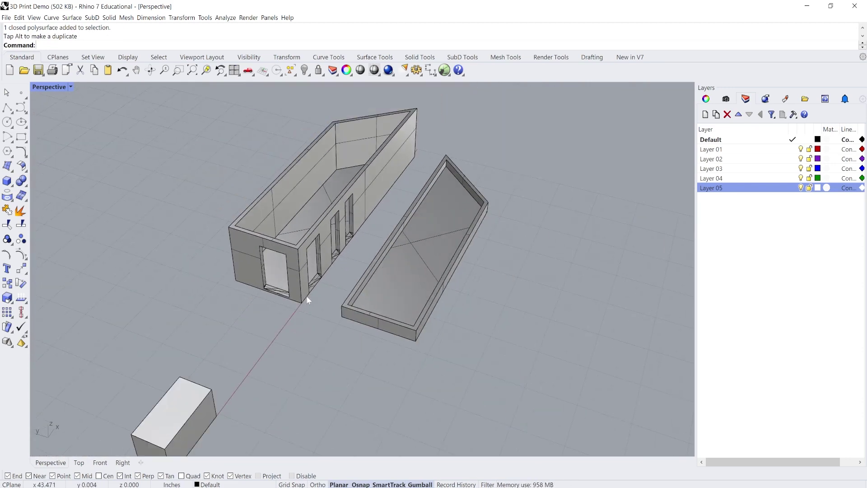
scroll(333, 298, "down", 2)
scroll(334, 293, "up", 2)
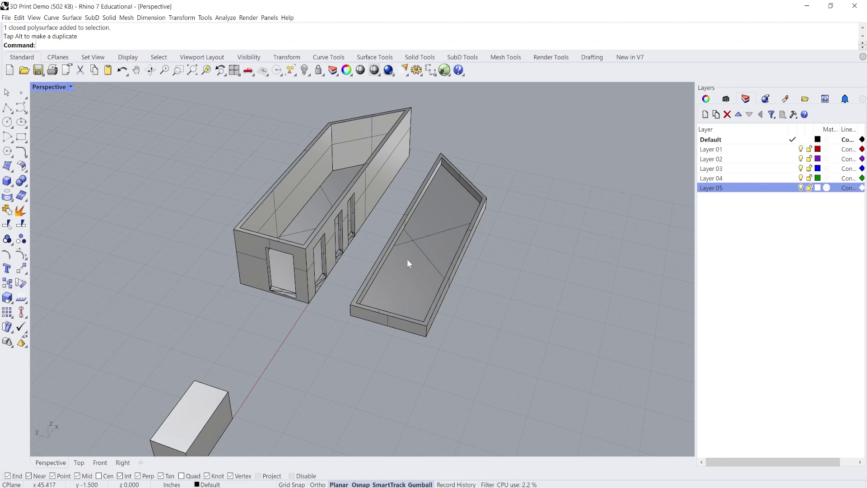
scroll(367, 306, "down", 4)
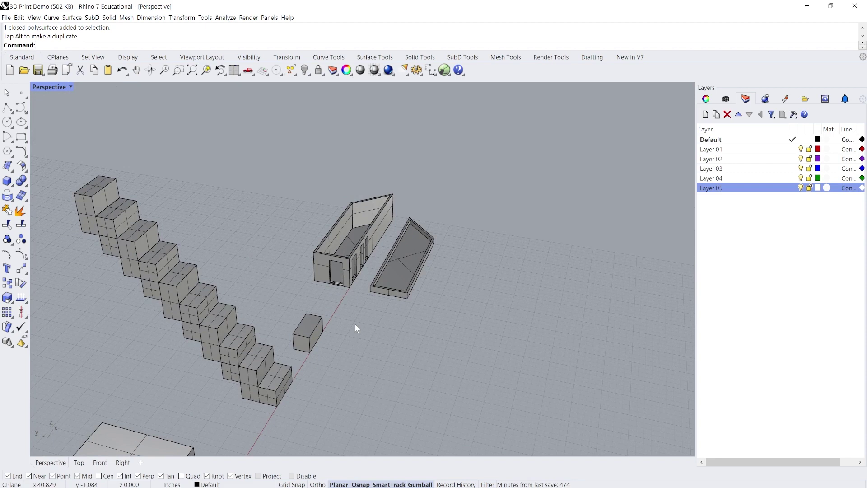
right_click_drag(356, 328, 352, 287)
- Draw a solid cylinder standing inside the double-lined square frame on the ground plane
scroll(321, 339, "up", 5)
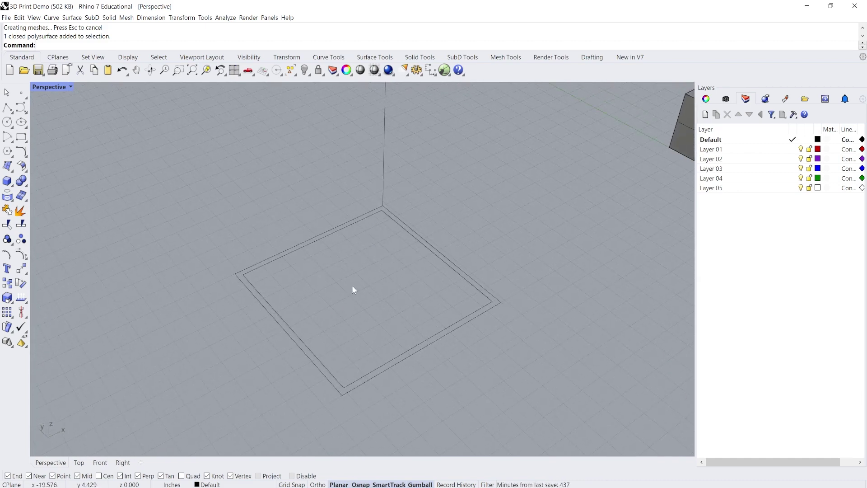
scroll(334, 280, "down", 2)
left_click(7, 195)
left_click(307, 244)
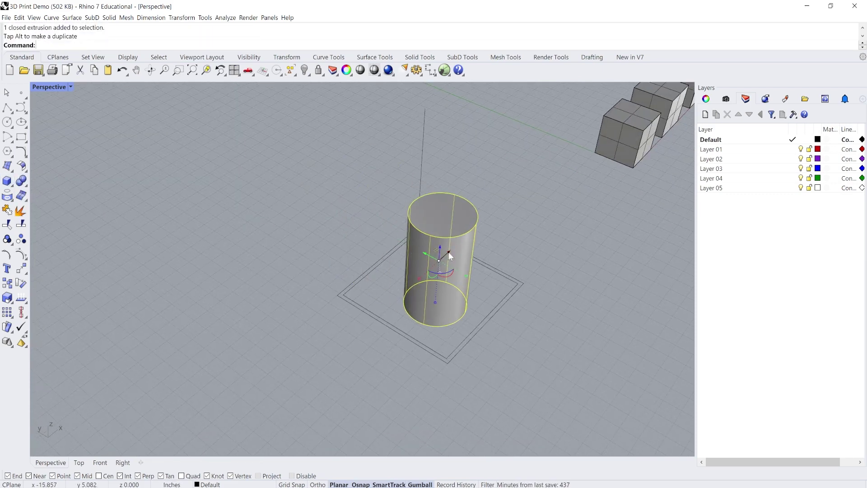
scroll(443, 254, "up", 3)
key("Escape")
- Draw a sphere at the cylinder's front edge, raise it and subtract it from the cylinder with a Boolean difference
left_click(8, 181)
left_click(34, 185)
left_click(377, 339)
left_click(408, 338)
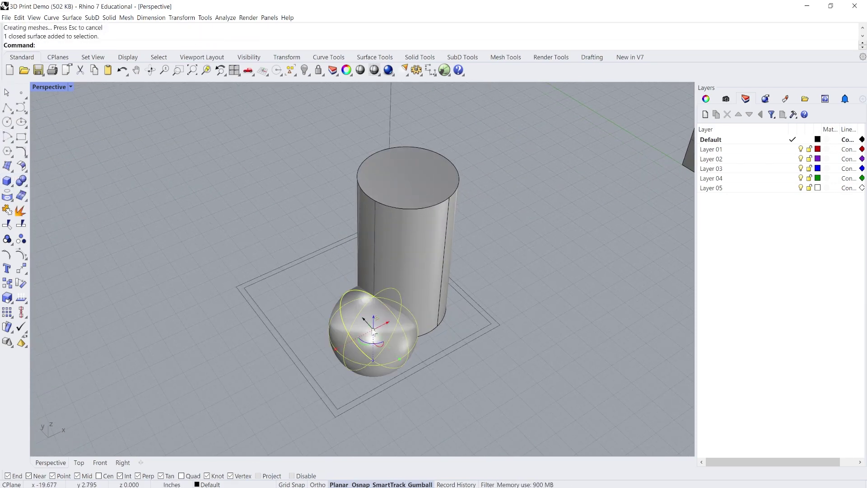
left_click_drag(398, 334, 395, 266)
type("BooleanD")
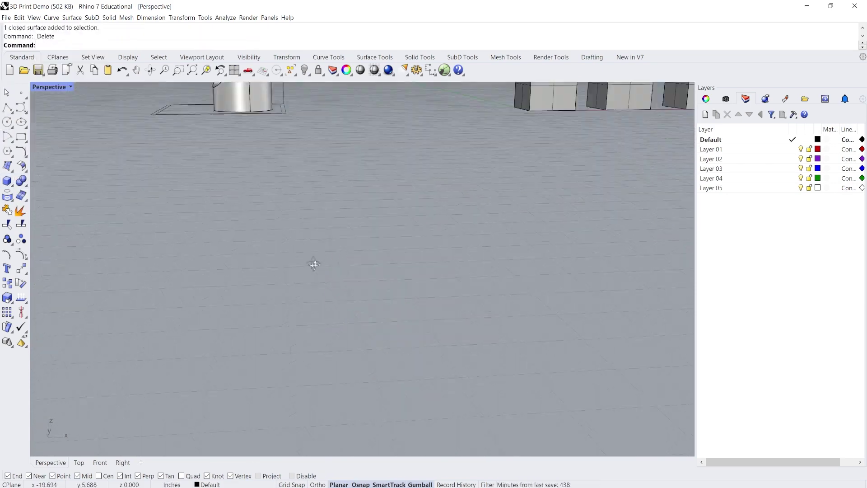
- Add a long box projecting sideways from the top of the cylinder and combine both into one solid
left_click(7, 181)
left_click(24, 185)
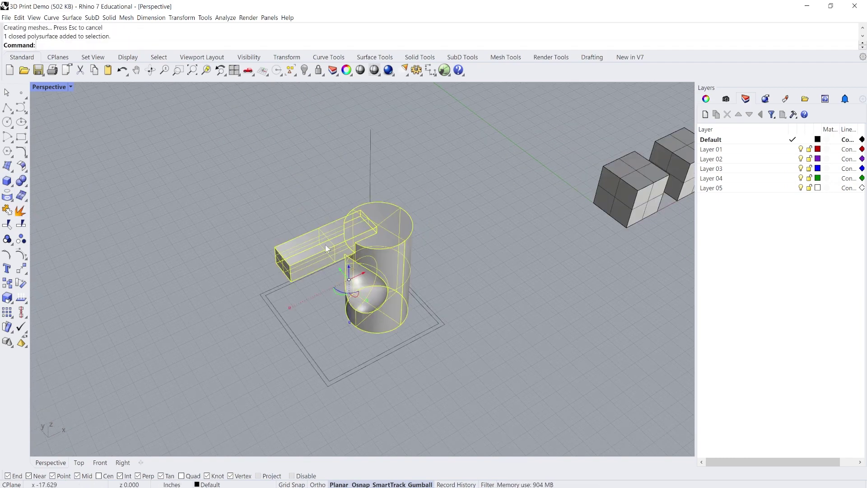
scroll(374, 251, "down", 5)
scroll(369, 259, "up", 5)
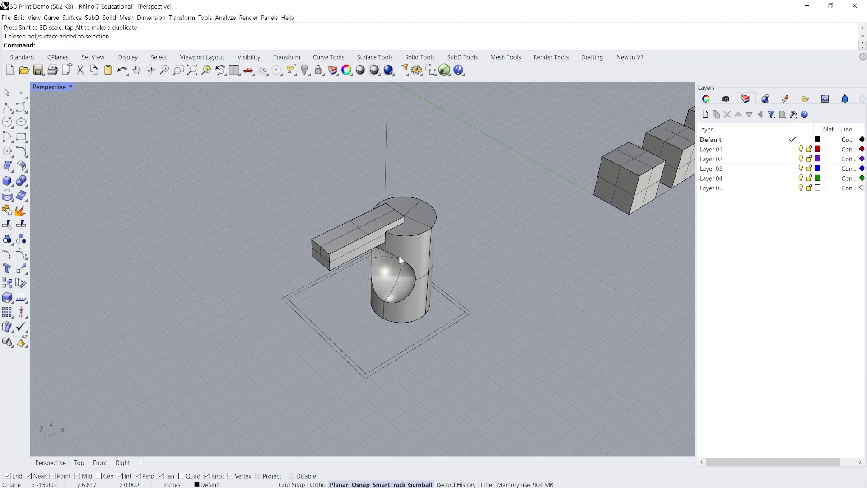
- Inspect the combined solid from the side and from below, examining the overhanging arm and the spherical hollow
scroll(399, 256, "down", 5)
right_click_drag(379, 246, 449, 205)
scroll(367, 235, "up", 6)
scroll(368, 235, "down", 4)
left_click(357, 191)
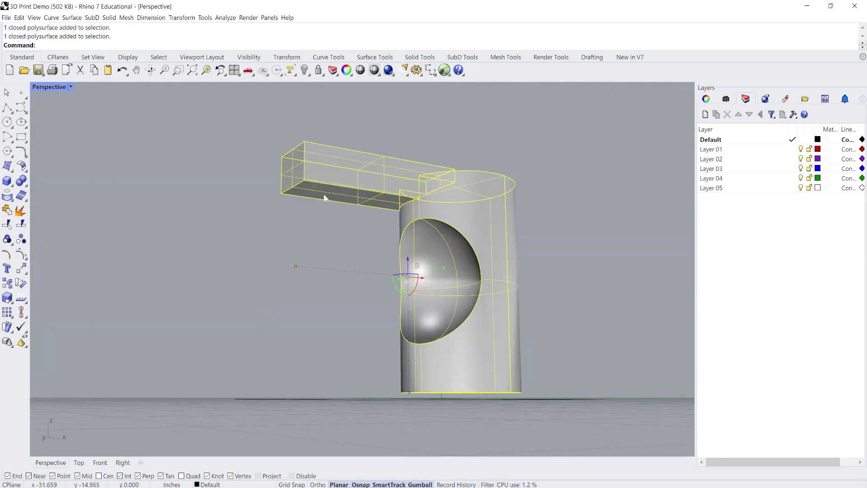
scroll(334, 253, "down", 5)
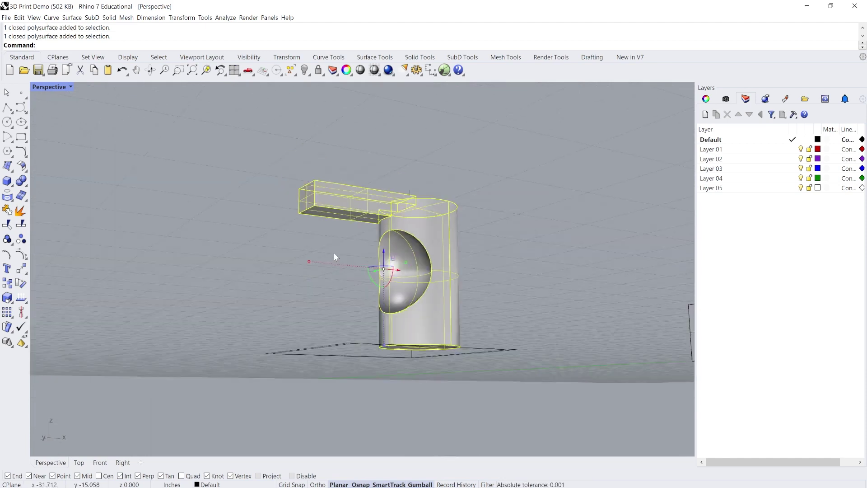
right_click_drag(313, 260, 338, 241)
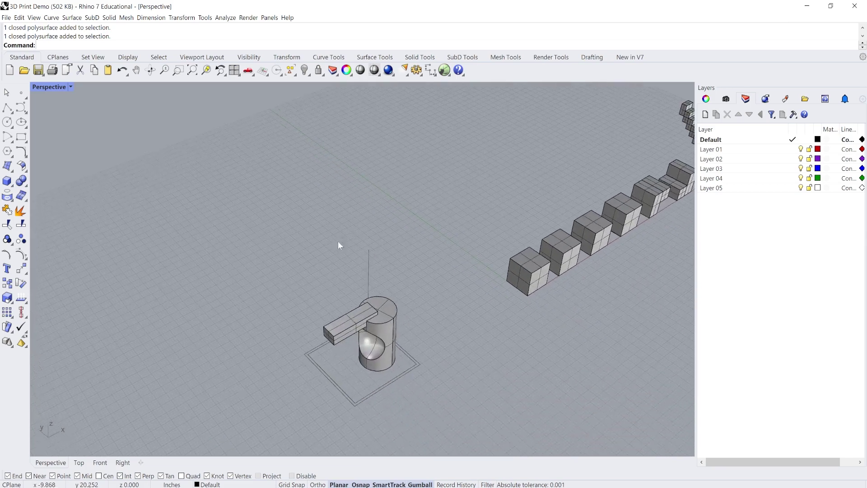
- Select the combined cylinder-and-arm solid and start exporting it with the Export command
scroll(353, 331, "up", 5)
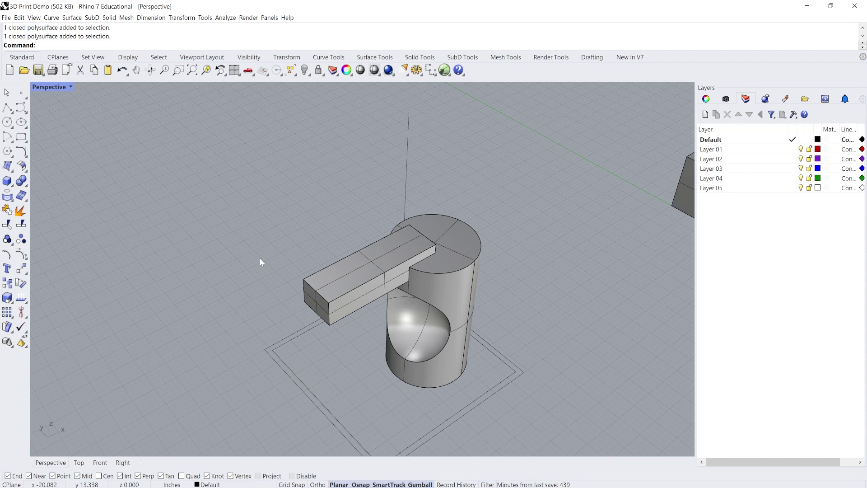
left_click(390, 269)
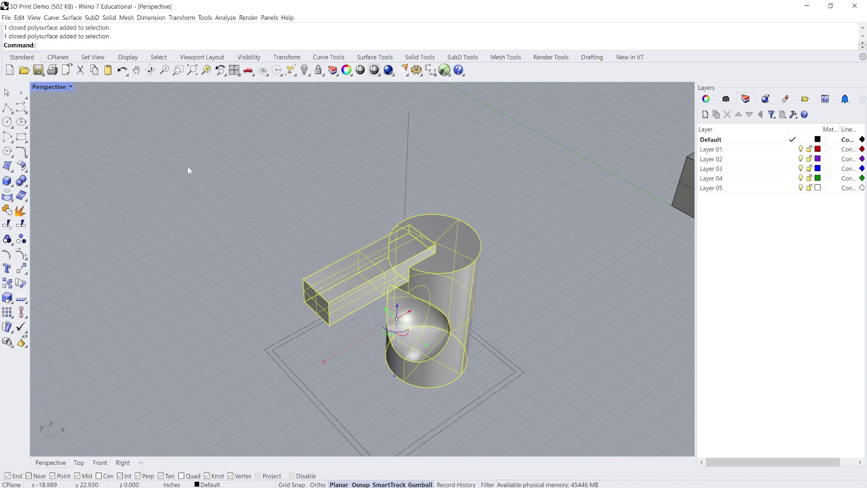
type("Export")
key("Return")
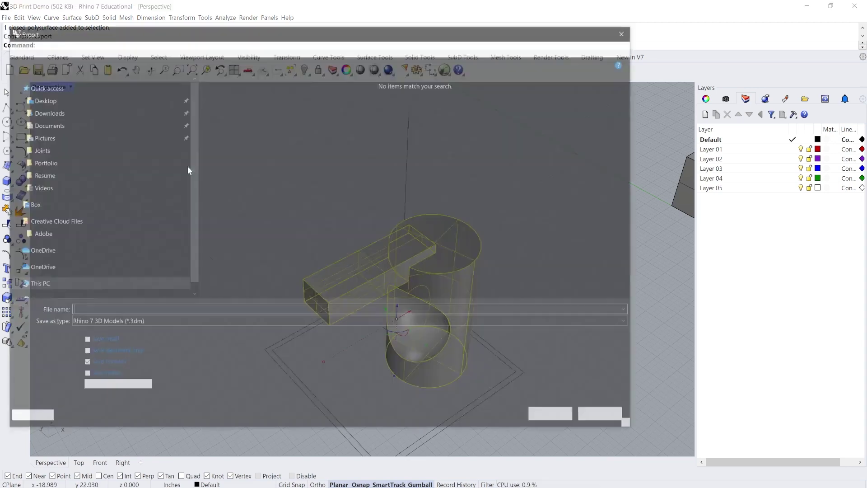
scroll(62, 99, "up", 3)
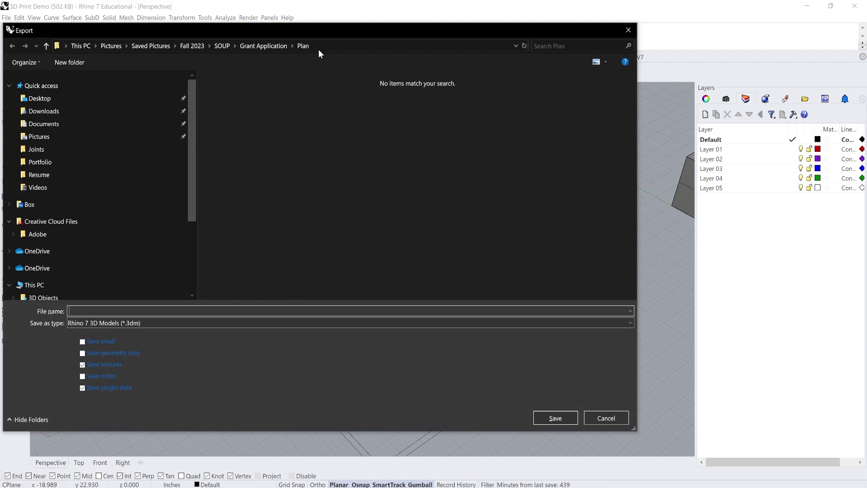
- Set the export file type to STL (Stereolithography) (*.stl)
left_click(153, 322)
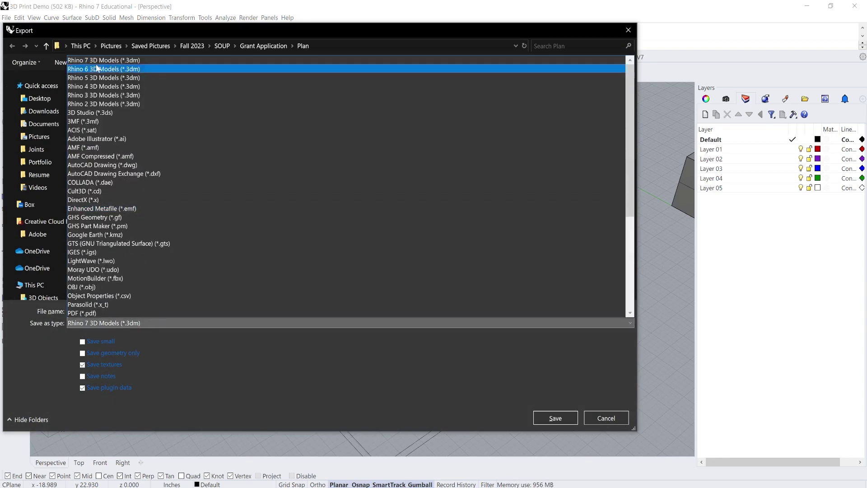
left_click(133, 323)
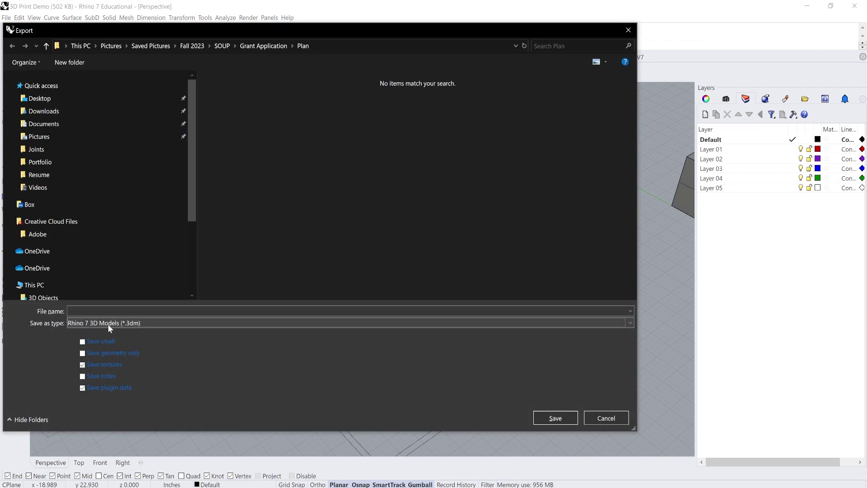
left_click(137, 324)
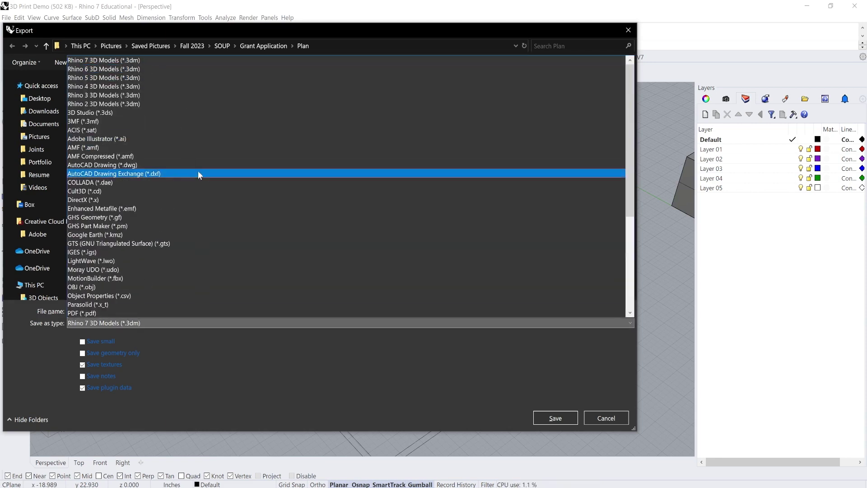
scroll(199, 163, "down", 1)
scroll(199, 163, "down", 5)
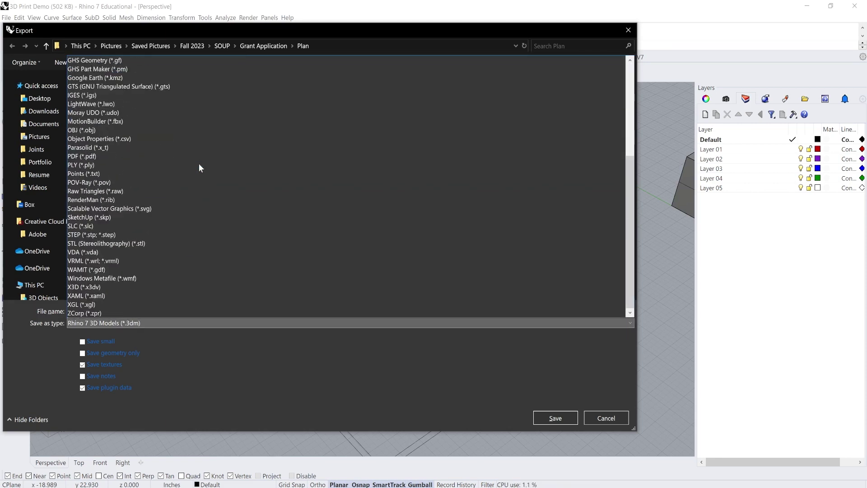
left_click(175, 244)
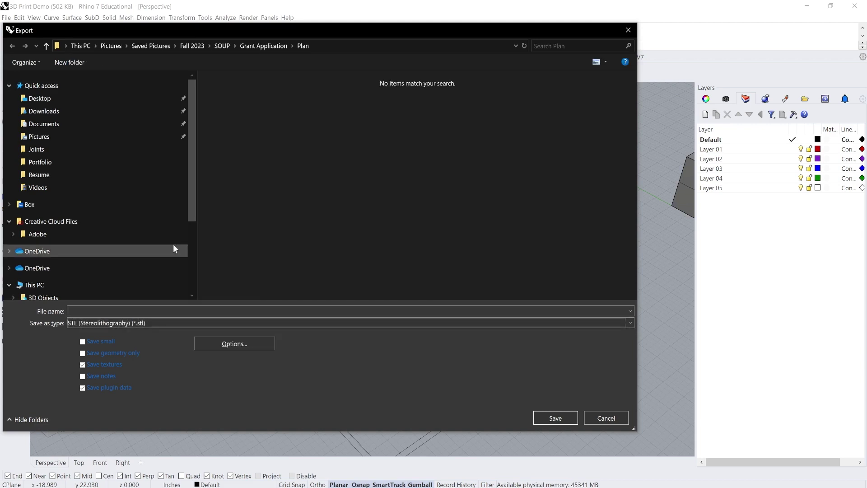
- Name the export file 3Dprtin1 and accept an STL mesh tolerance of 0.000001 inches
left_click(185, 312)
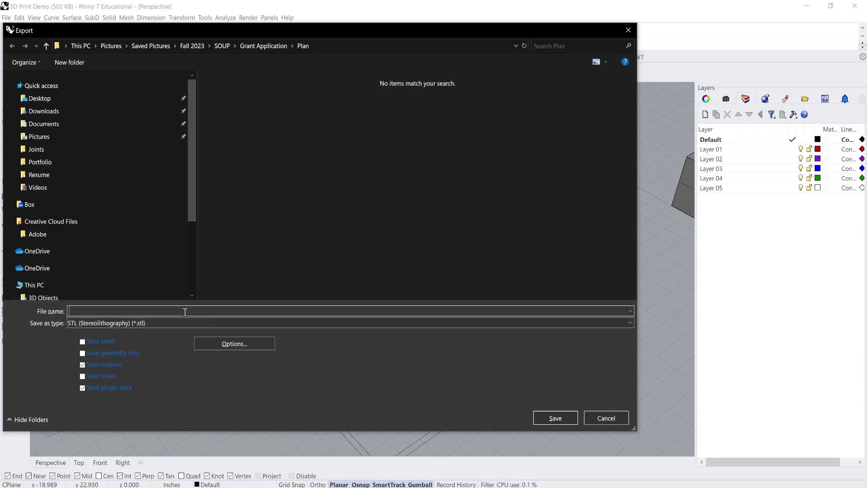
type("3Dprtin1")
key("Return")
left_click(368, 300)
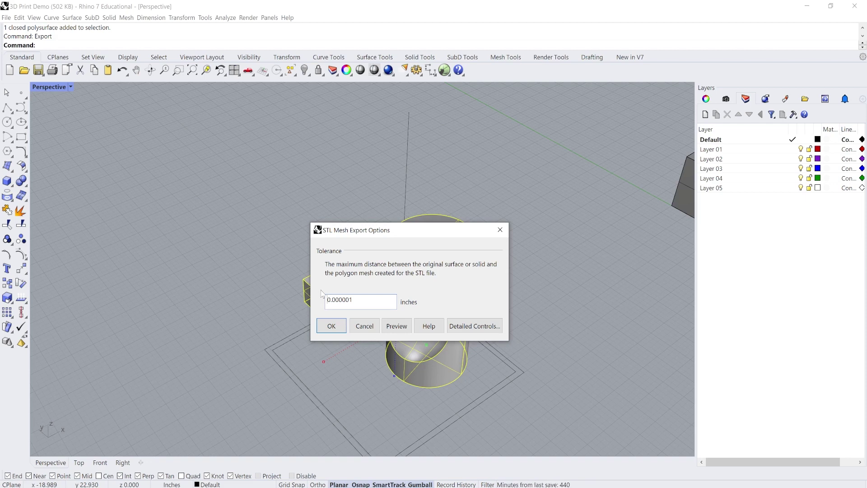
left_click(332, 326)
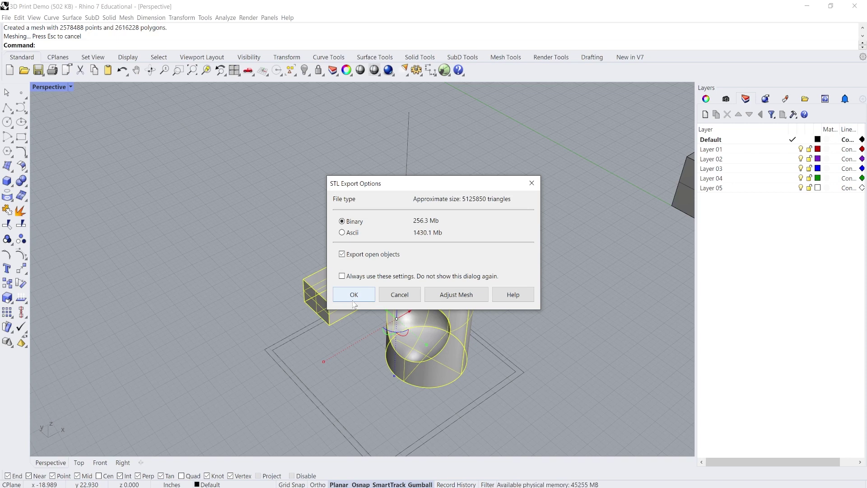
- Export the STL as a Binary file with open objects included
left_click_drag(407, 188, 387, 201)
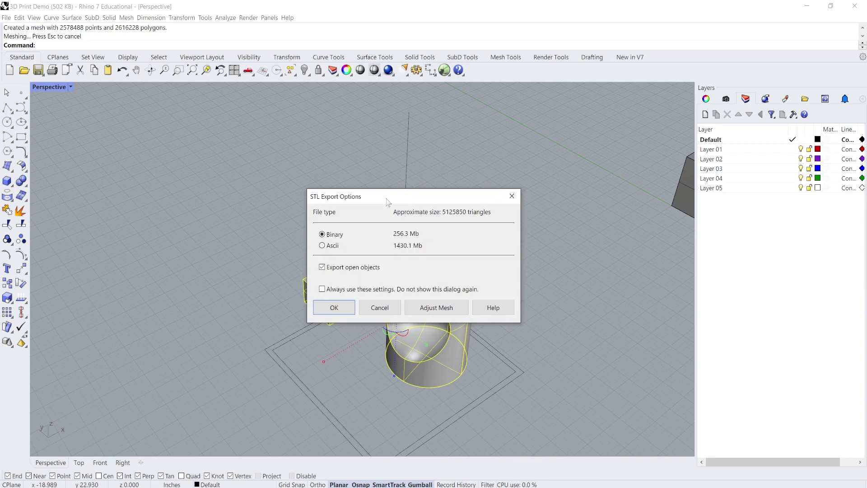
left_click(327, 239)
left_click(337, 309)
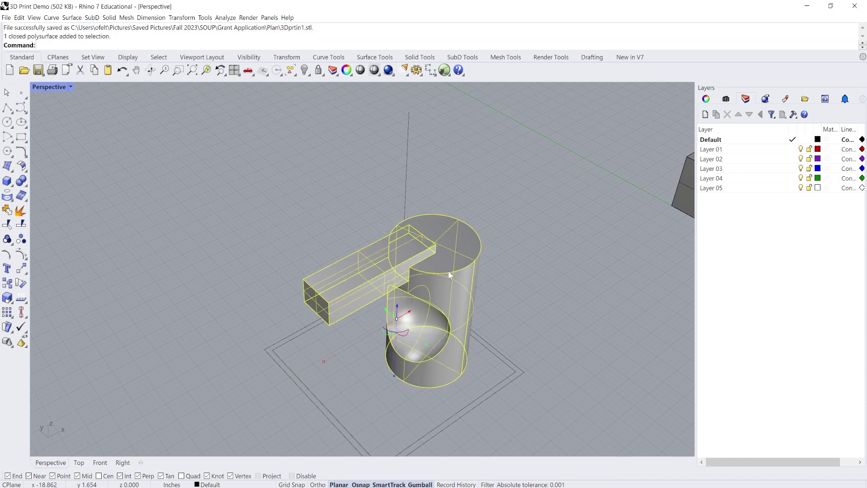
- Create a polygon mesh from the selected solid with the density at the More polygons end
type("Mesh")
key("Return")
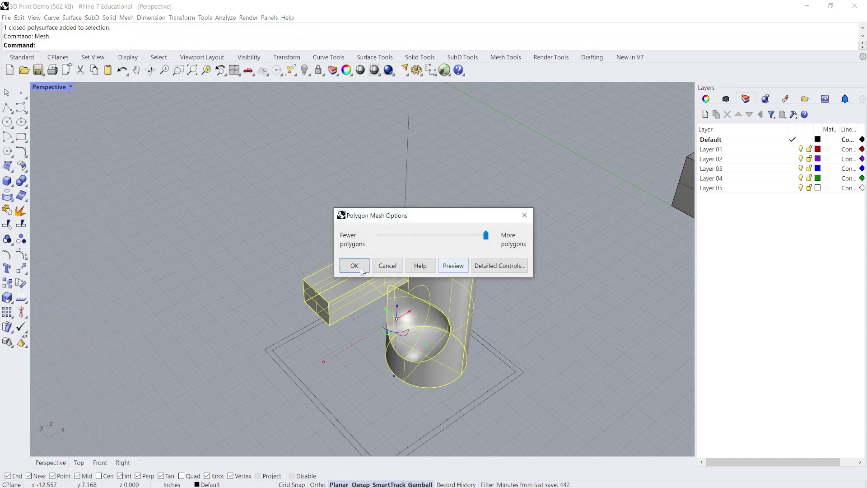
left_click(347, 269)
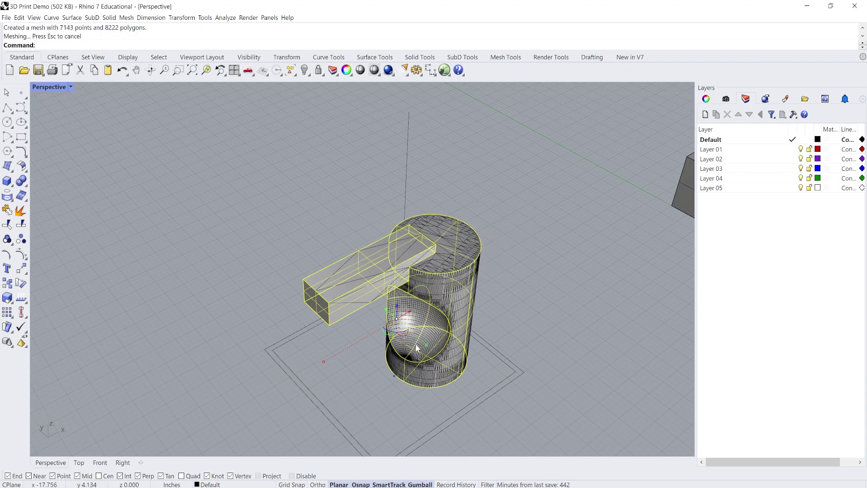
- Move the original solid away from its mesh copy, and select each in turn to compare them before deselecting
left_click_drag(348, 269, 221, 155)
left_click(404, 269)
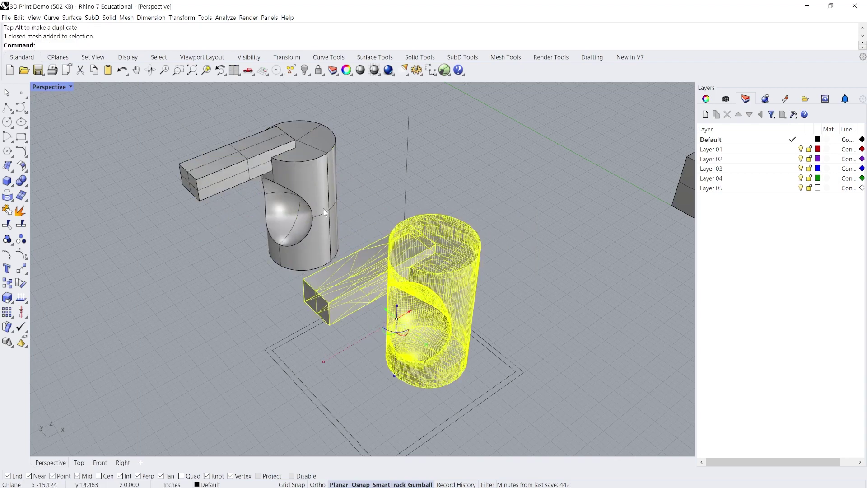
left_click(282, 161)
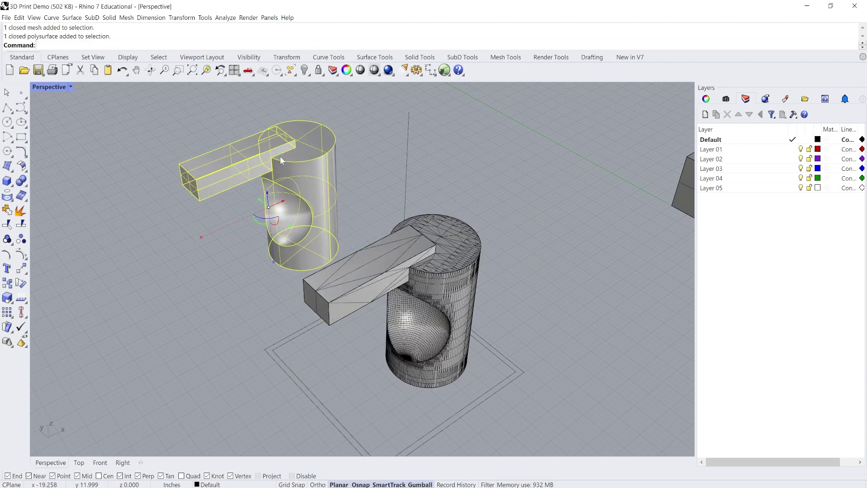
left_click(445, 272)
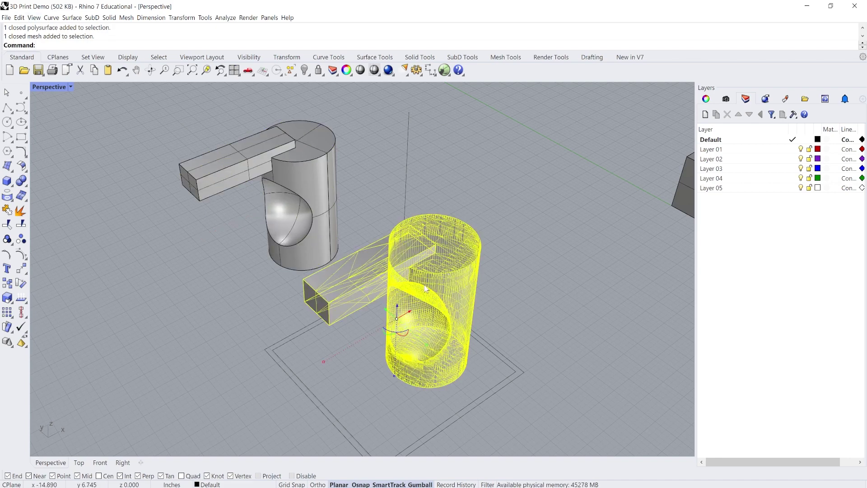
key("Escape")
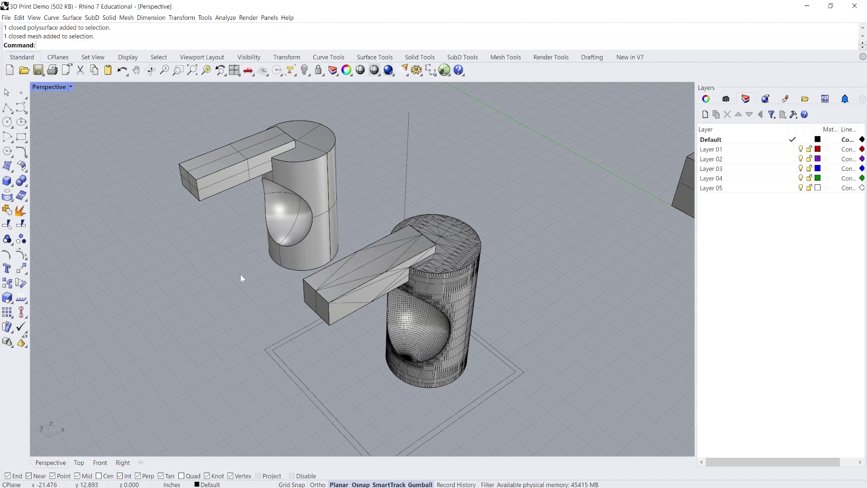
- Switch to Chrome and search Google for prusaslicer
key("alt+Tab")
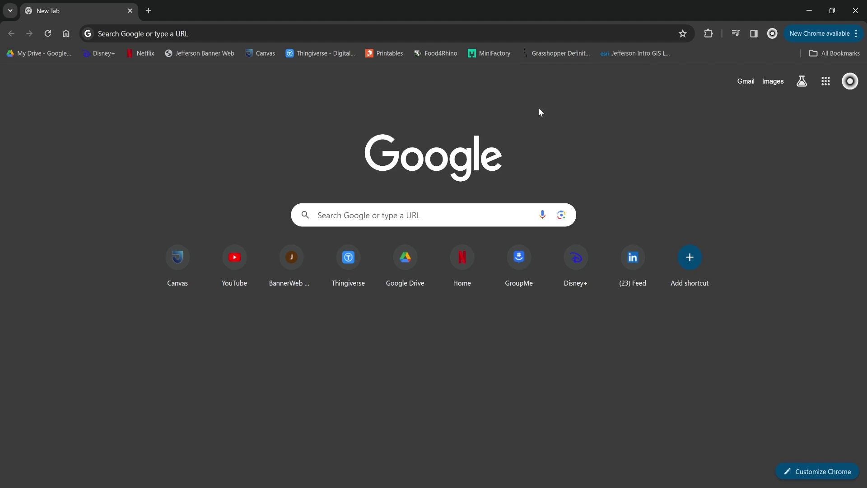
left_click(476, 221)
type("prusa")
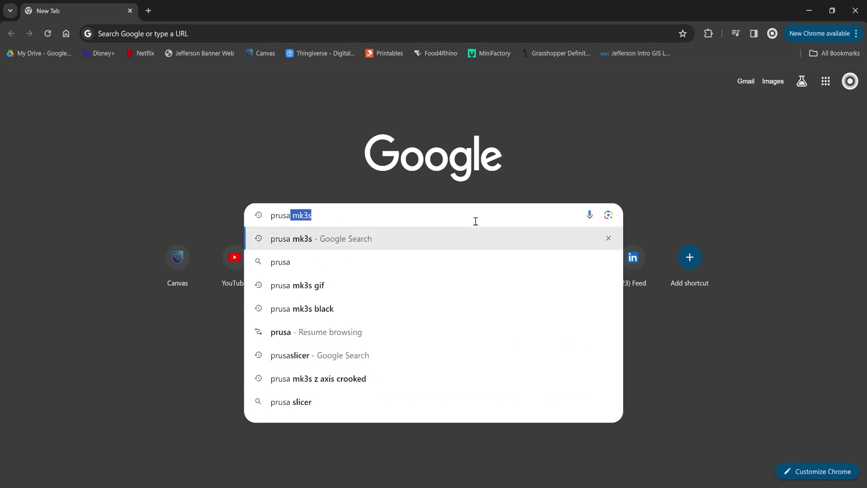
type("slicer")
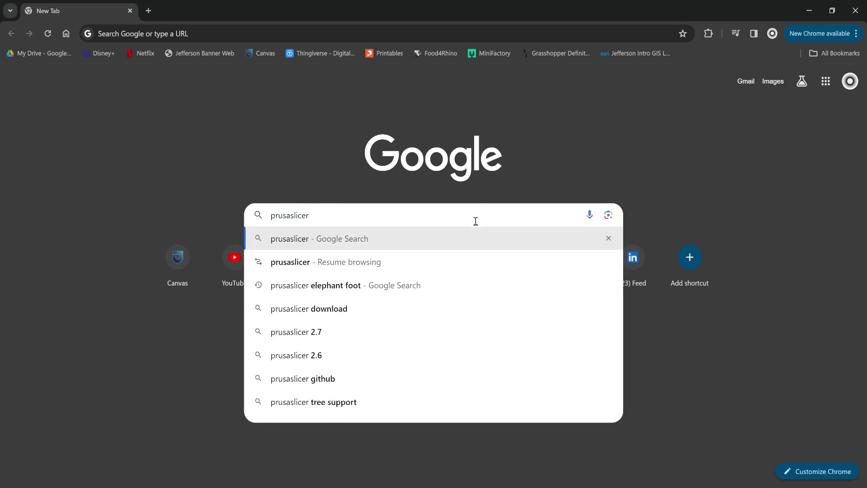
key("Return")
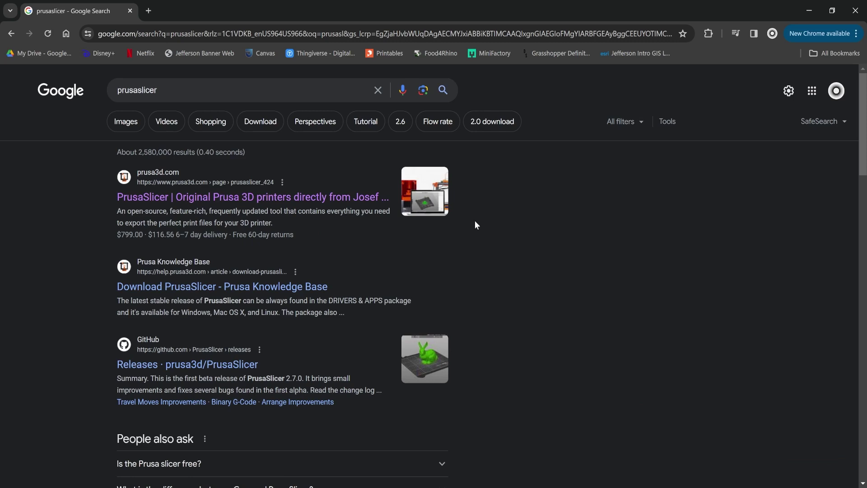
- Open the official PrusaSlicer page from the search results and download the Windows version of PrusaSlicer 2.7.1
left_click(297, 201)
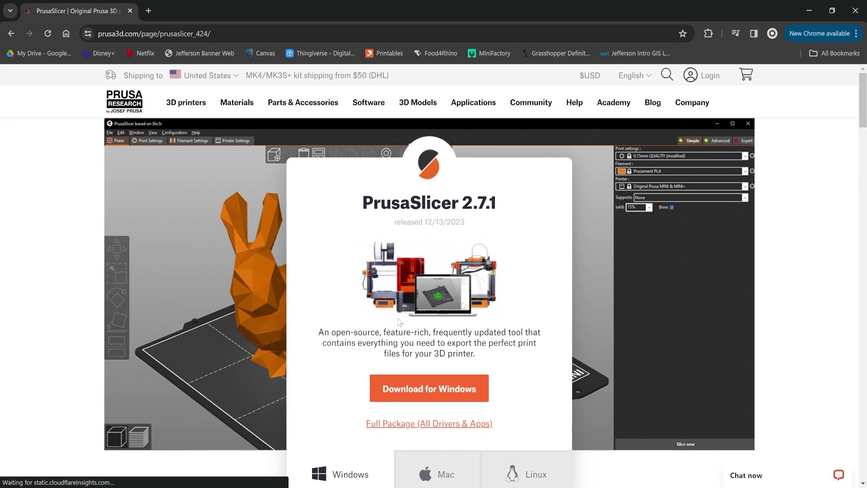
scroll(429, 294, "down", 1)
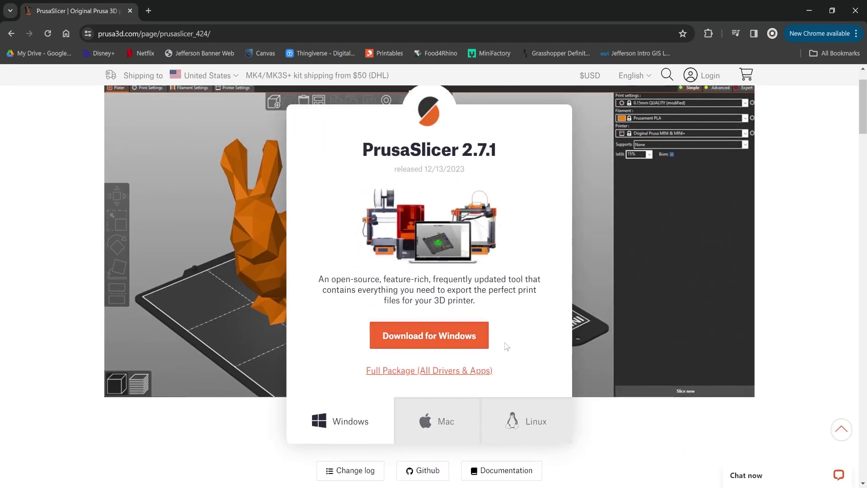
left_click(431, 345)
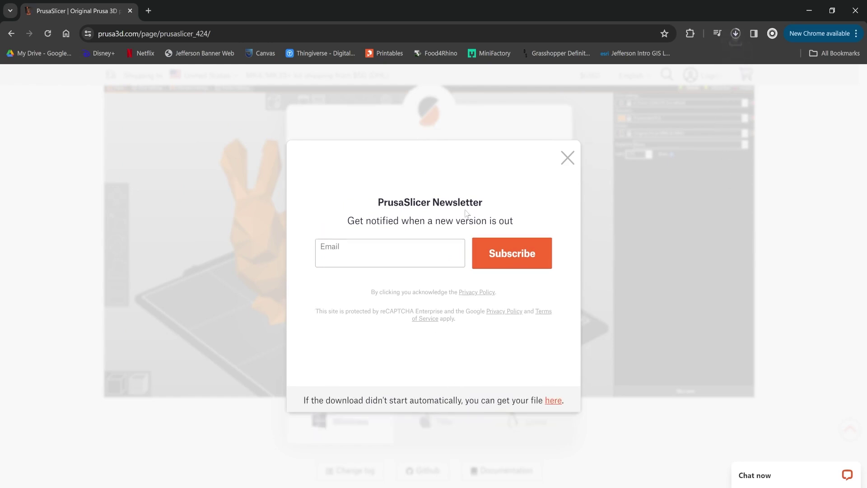
- Run the downloaded installer in English with only the PrusaSlicer component up to the Ready to Install page, and exit without installing
left_click(735, 36)
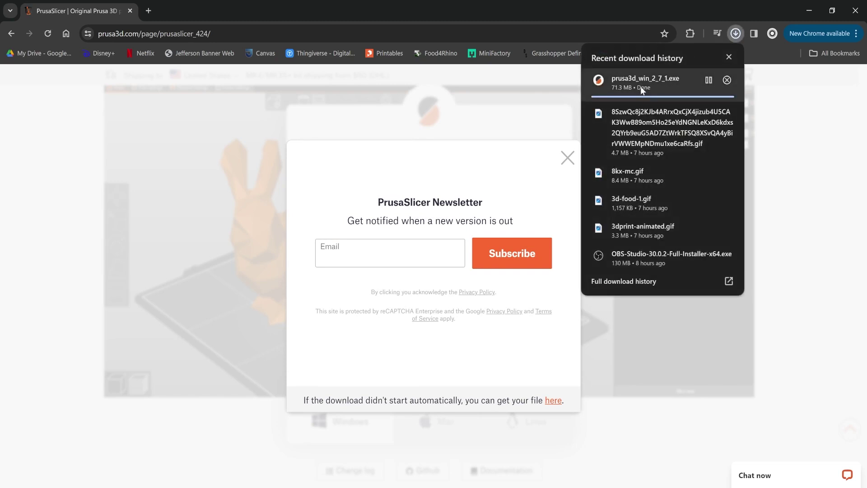
left_click(640, 85)
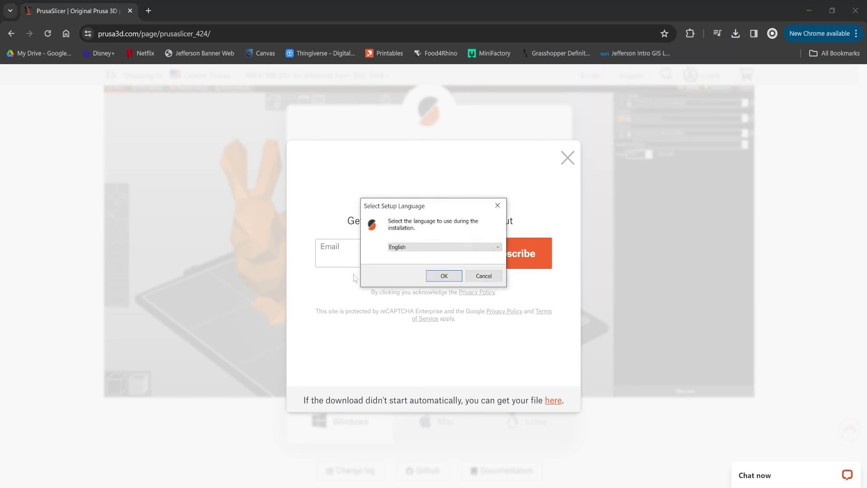
left_click(445, 276)
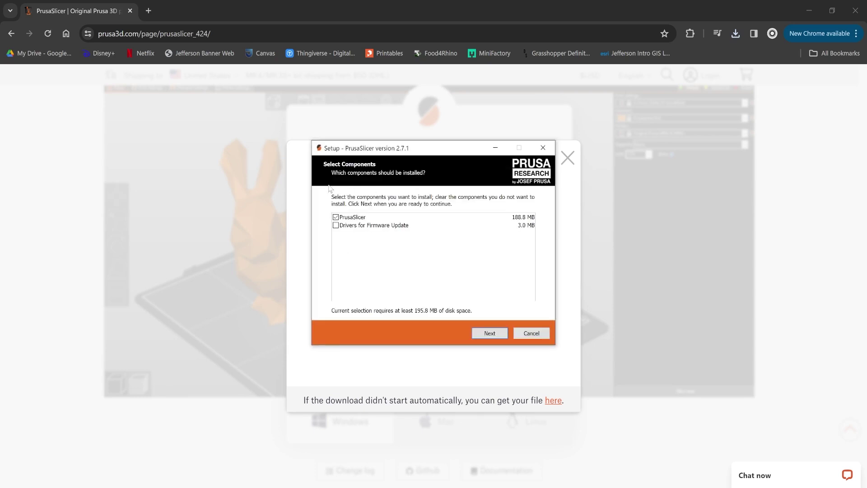
left_click(493, 333)
left_click(490, 334)
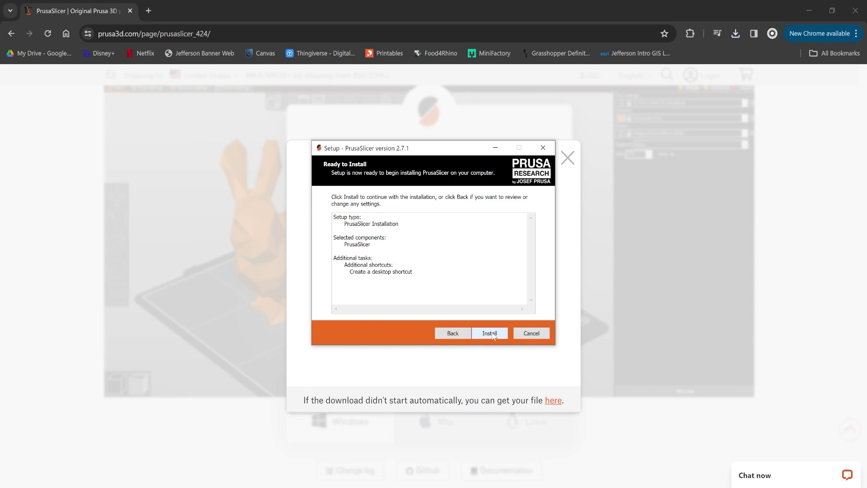
left_click(543, 148)
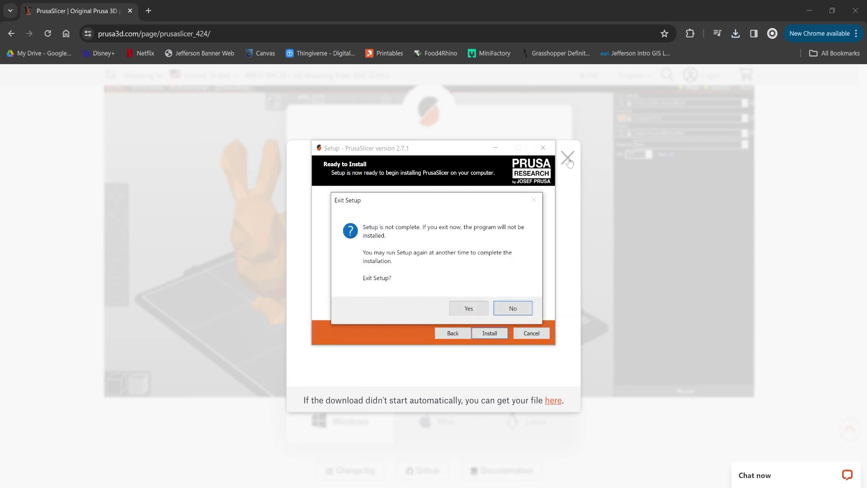
left_click(513, 308)
left_click(543, 148)
left_click(468, 308)
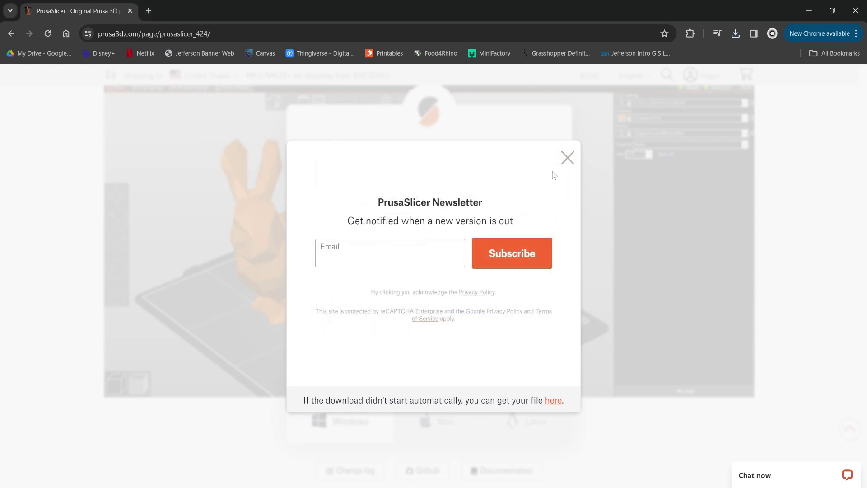
- Dismiss the PrusaSlicer newsletter popup and minimize Chrome and Rhino to show the desktop
left_click(567, 157)
left_click(809, 10)
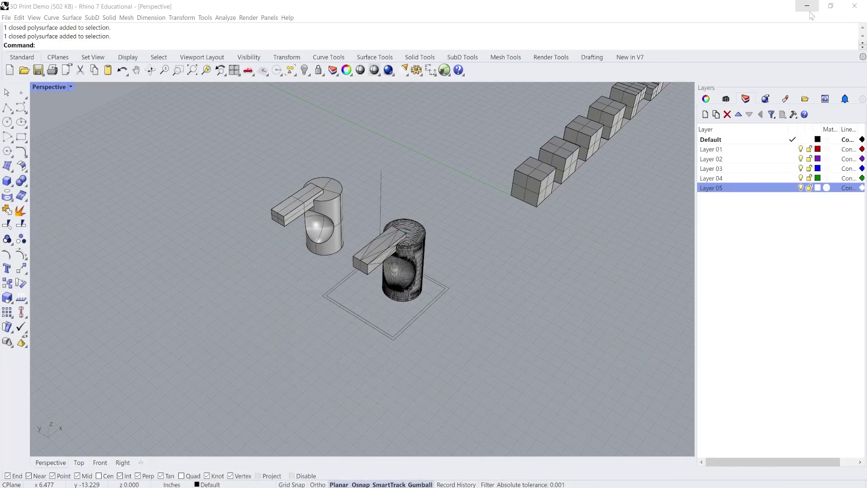
left_click(807, 7)
left_click(807, 6)
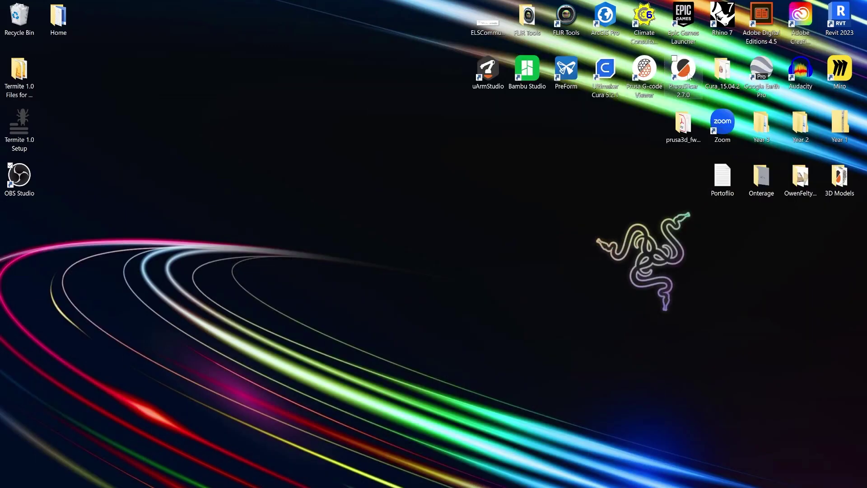
- Launch PrusaSlicer from its desktop shortcut beside the Prusa G-code Viewer
left_click(685, 97)
left_click(651, 95)
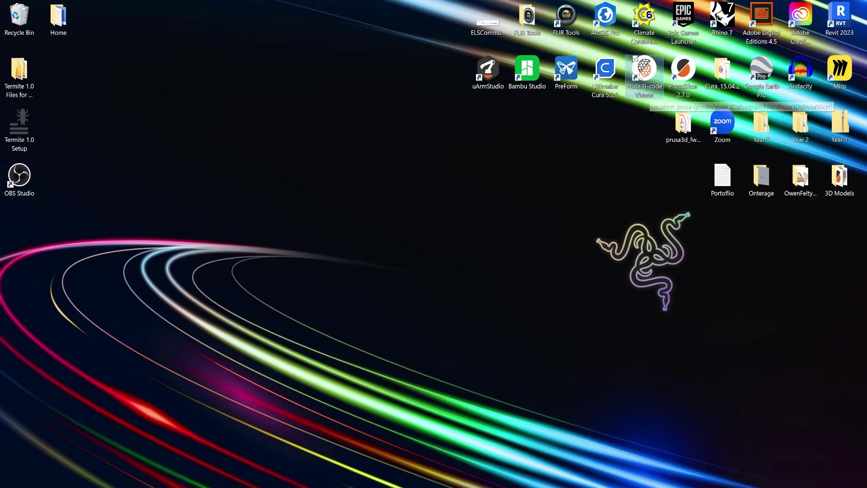
left_click(681, 89)
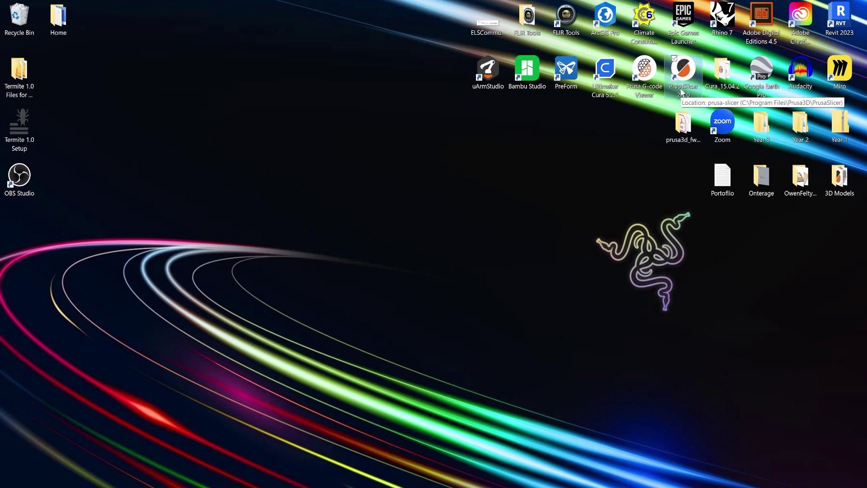
double_click(682, 91)
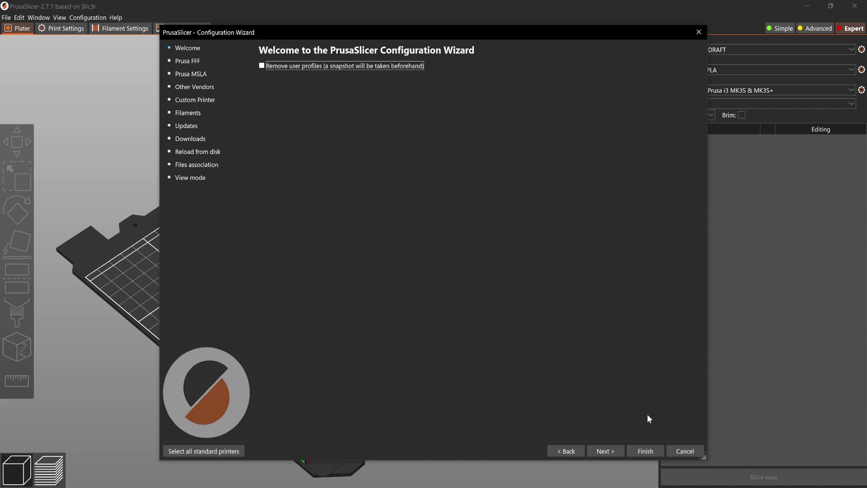
- Complete the Configuration Wizard with the Original Prusa i3 MK3S & MK3S+ and its 0.4 mm nozzle as the printer
left_click(605, 451)
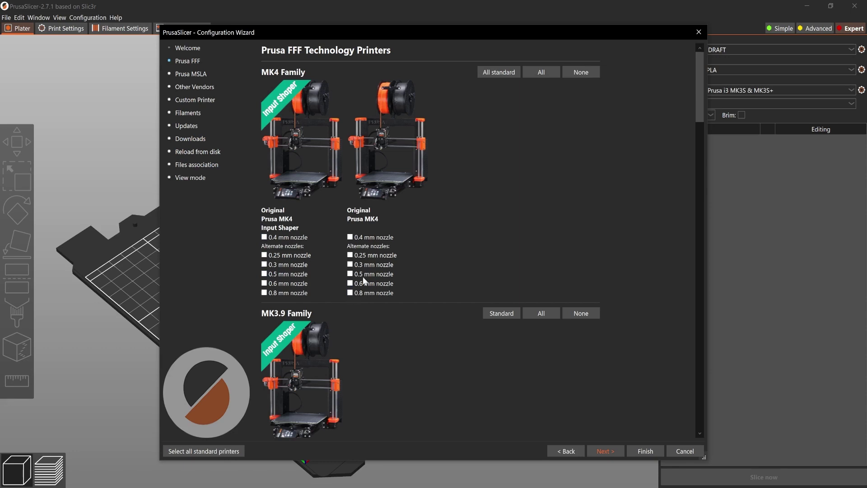
scroll(327, 280, "down", 3)
scroll(327, 280, "down", 10)
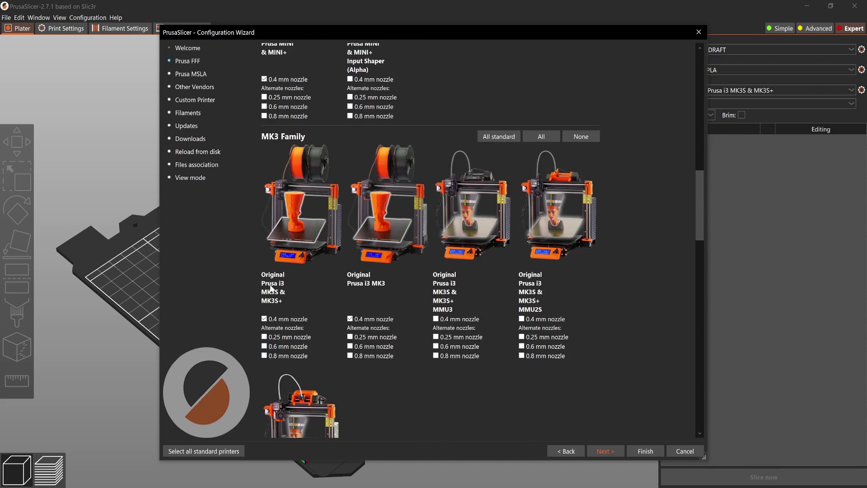
left_click(265, 319)
left_click(641, 446)
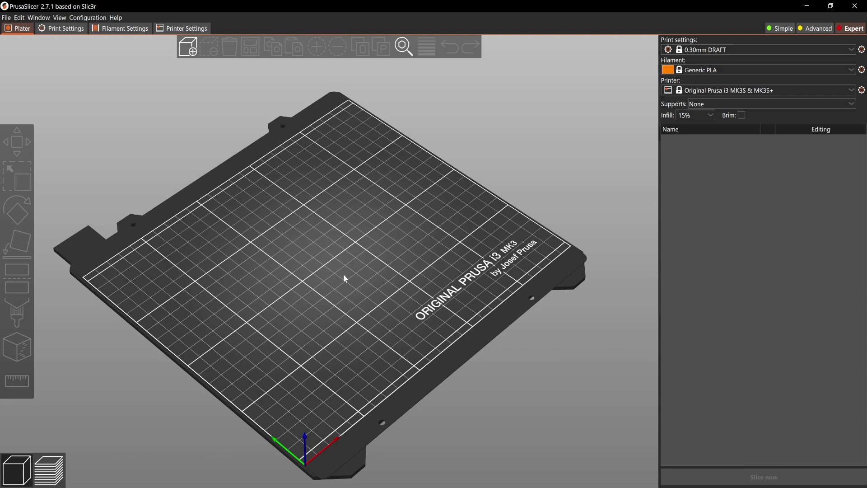
- Reopen the Configuration Wizard to view the Prusa FFF printers page, and cancel it without changes
right_click_drag(343, 274, 374, 307)
mouse_move(373, 306)
left_mouse_down()
mouse_move(354, 291)
mouse_move(307, 285)
mouse_move(305, 295)
mouse_move(369, 292)
left_mouse_up()
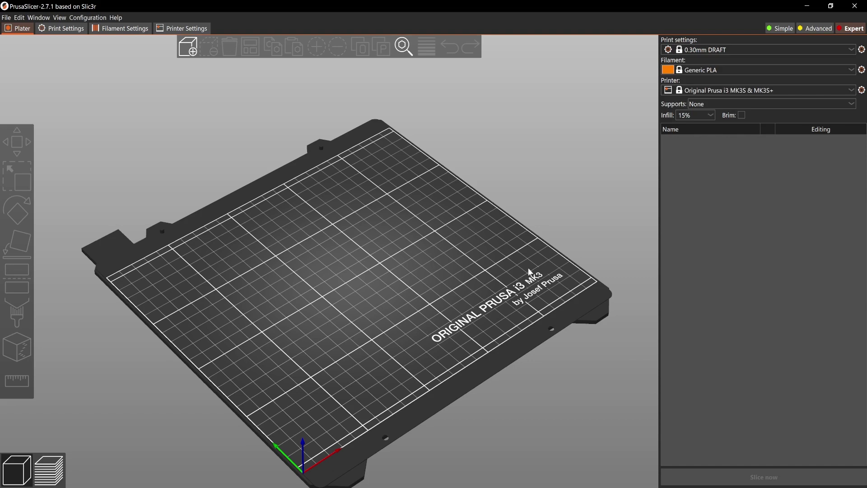
left_click(91, 18)
left_click(99, 29)
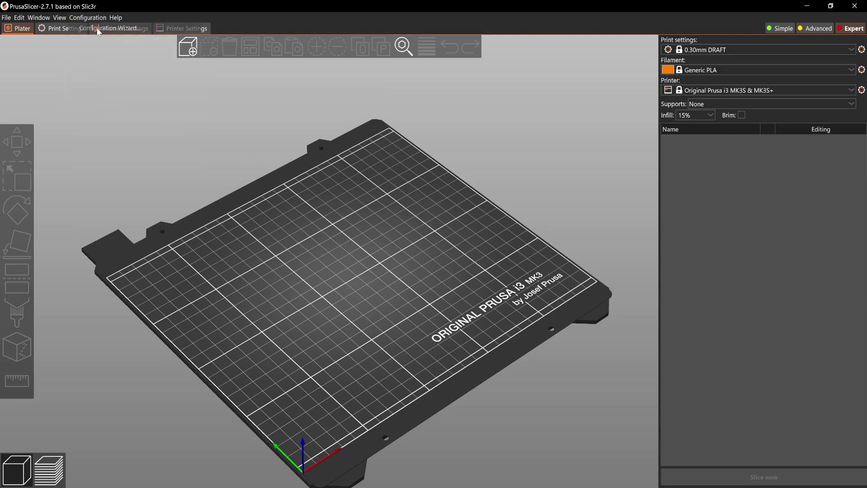
left_click(575, 325)
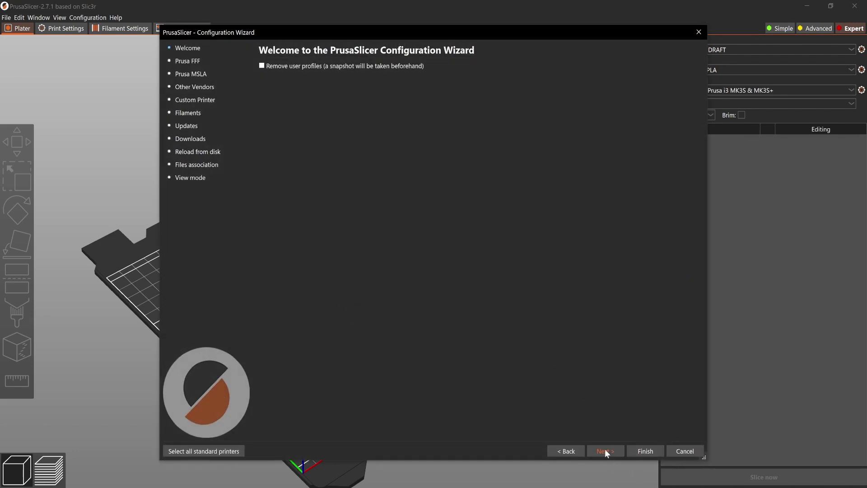
left_click(605, 451)
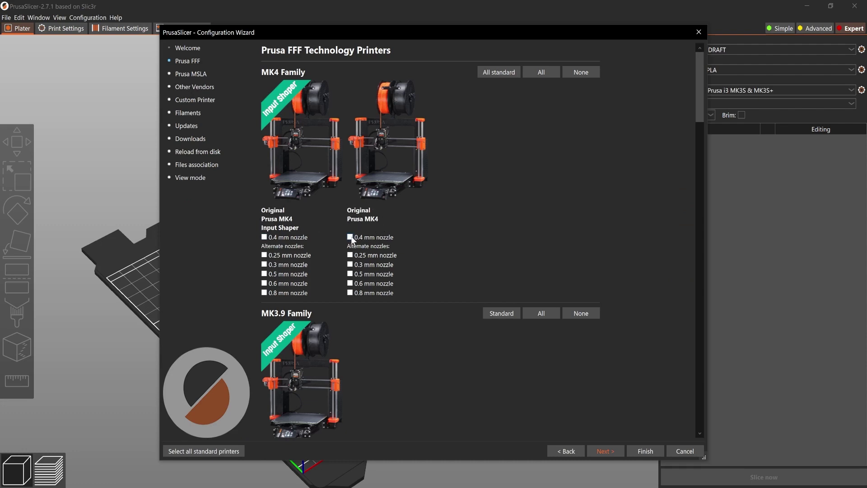
left_click(678, 448)
- Import the 3Dprtin1 model from the Plan folder under SOUP > Grant Application onto the print bed
left_click_drag(411, 268, 360, 289)
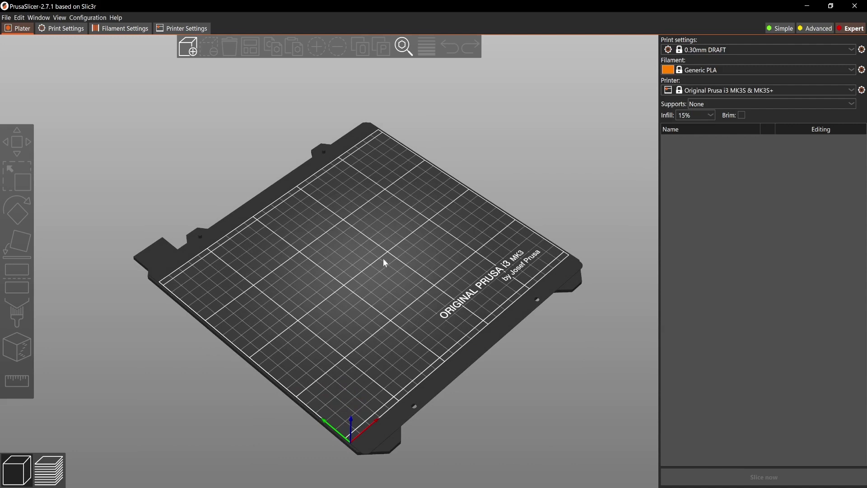
left_click(188, 47)
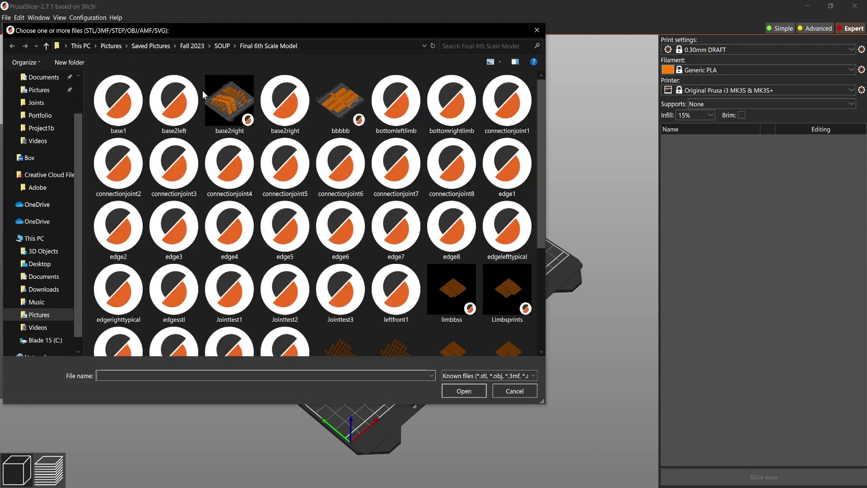
scroll(35, 163, "up", 2)
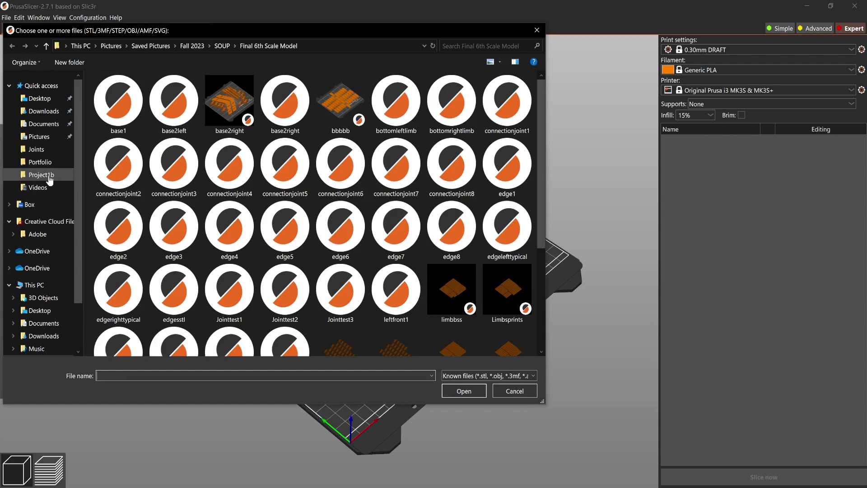
left_click(47, 149)
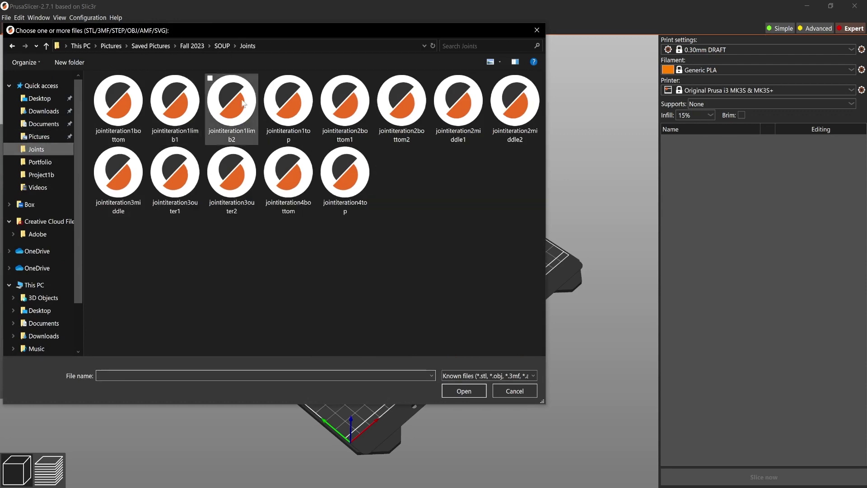
left_click(221, 46)
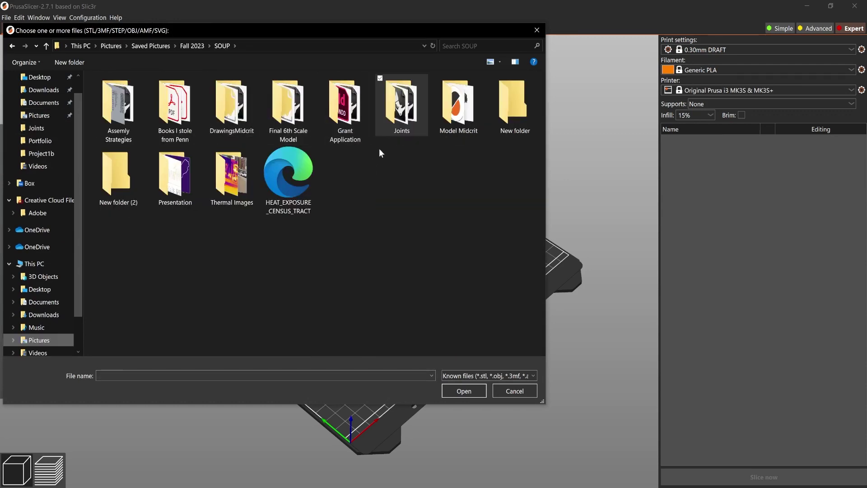
double_click(334, 135)
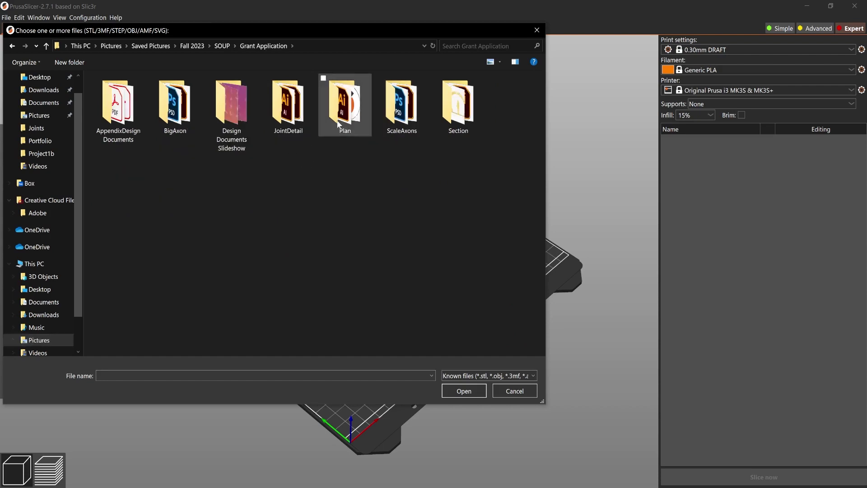
double_click(345, 103)
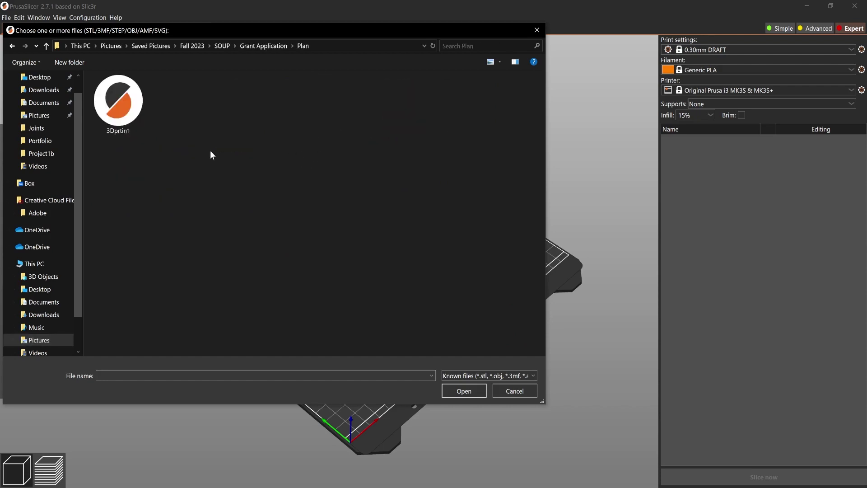
left_click(117, 116)
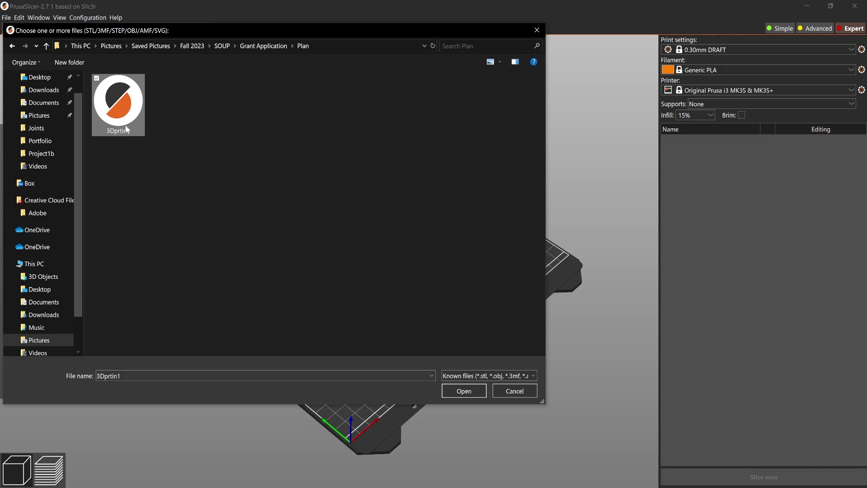
left_click(454, 393)
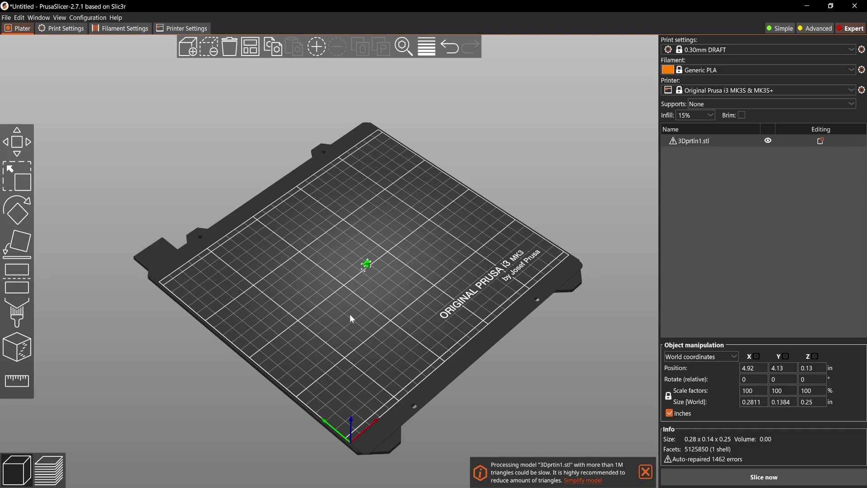
- Examine the imported model up close and its size against the whole print bed, dismissing the triangle-count notification
scroll(413, 276, "up", 10)
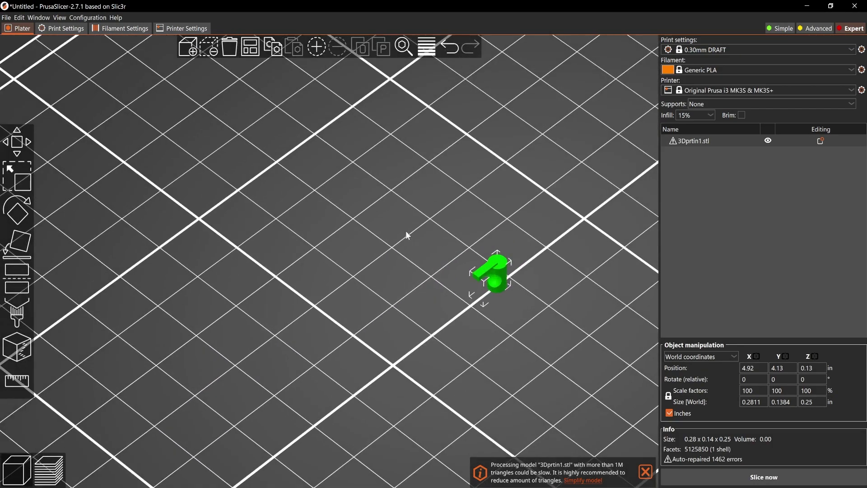
middle_click_drag(406, 231, 194, 208)
scroll(366, 265, "up", 4)
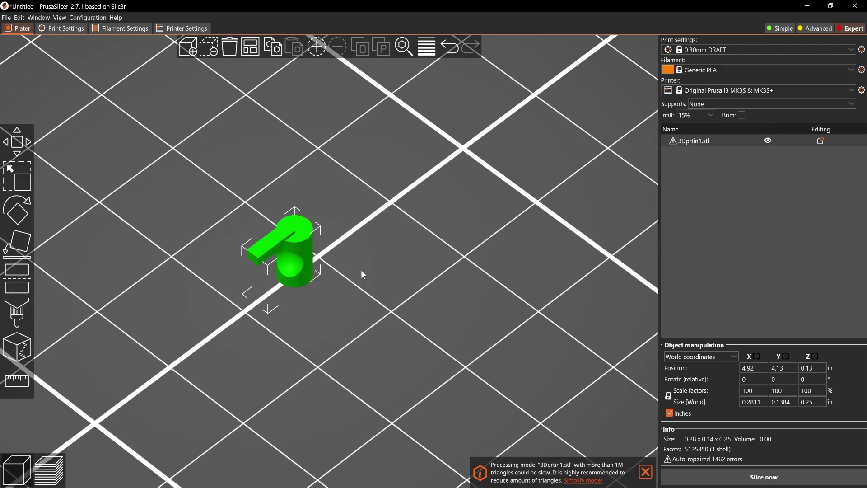
left_click(646, 472)
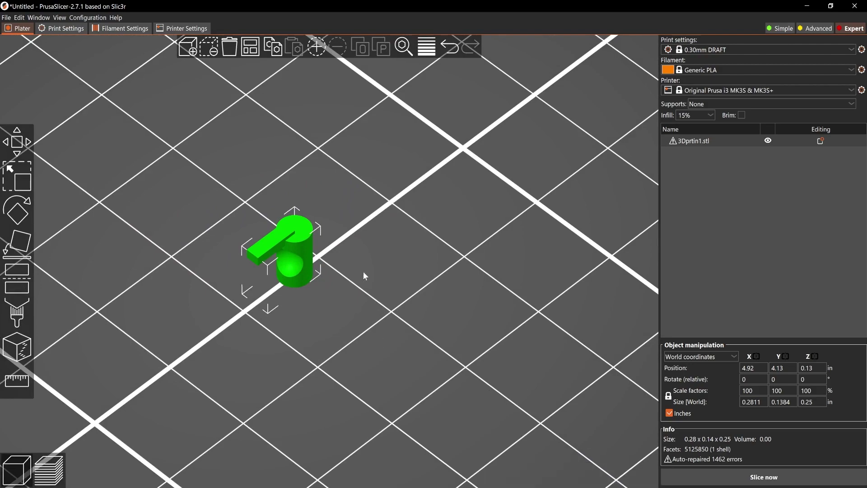
scroll(373, 274, "down", 4)
scroll(373, 274, "down", 8)
scroll(386, 280, "up", 2)
scroll(375, 278, "down", 2)
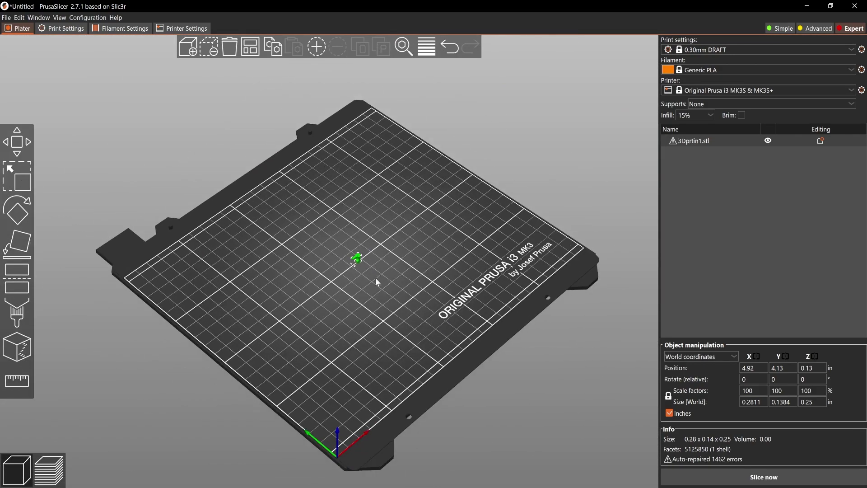
scroll(365, 275, "up", 6)
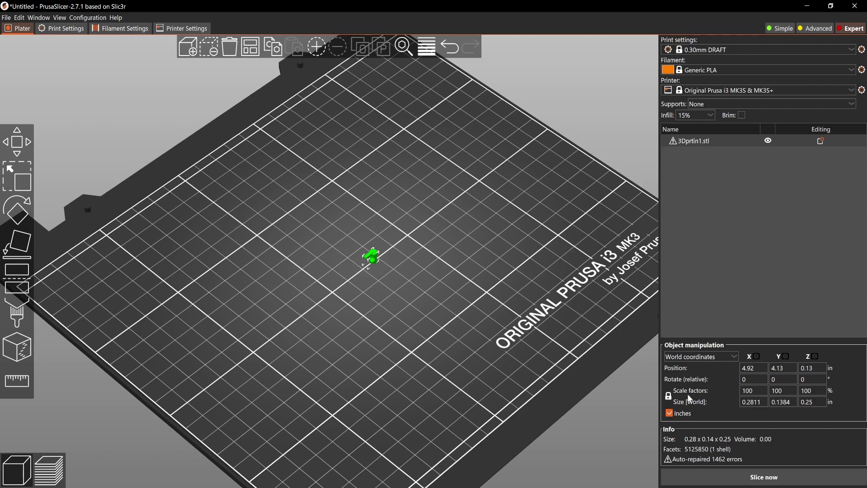
- Scale the 3Dprtin1 model uniformly to 2540% and check its size against the whole print bed
left_click(755, 391)
key("BackSpace")
key("BackSpace")
key("BackSpace")
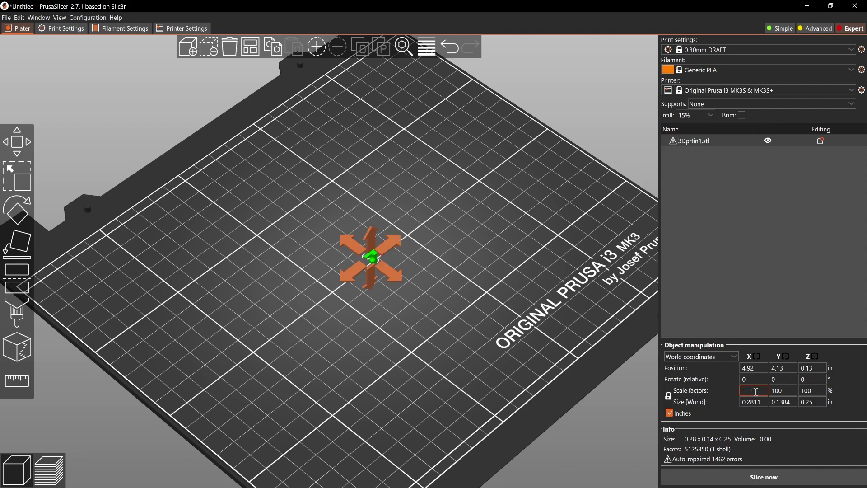
type("2540")
key("Return")
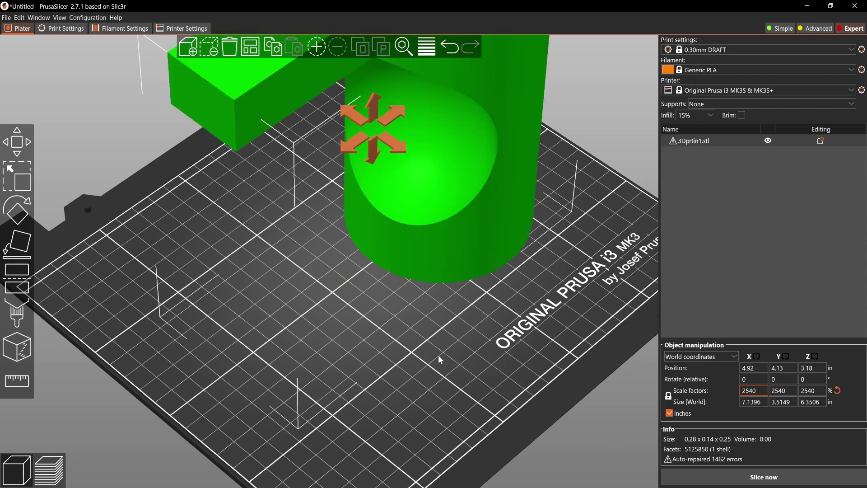
key("z")
left_click(438, 354)
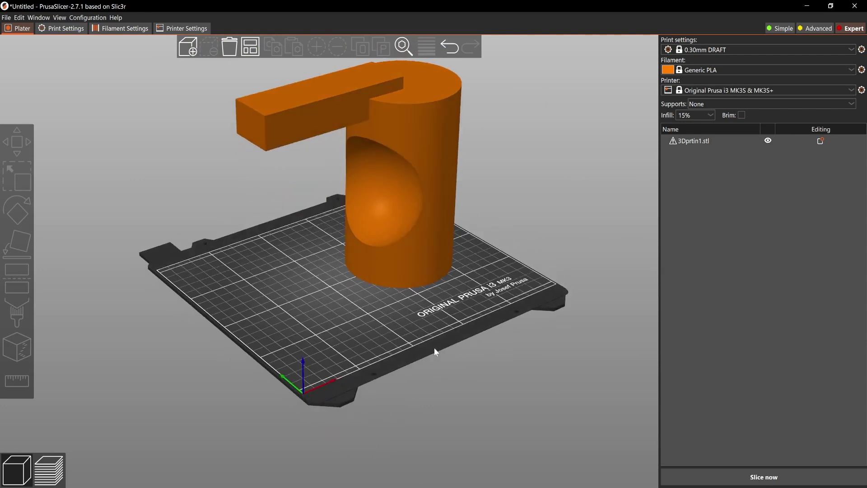
left_click(407, 235)
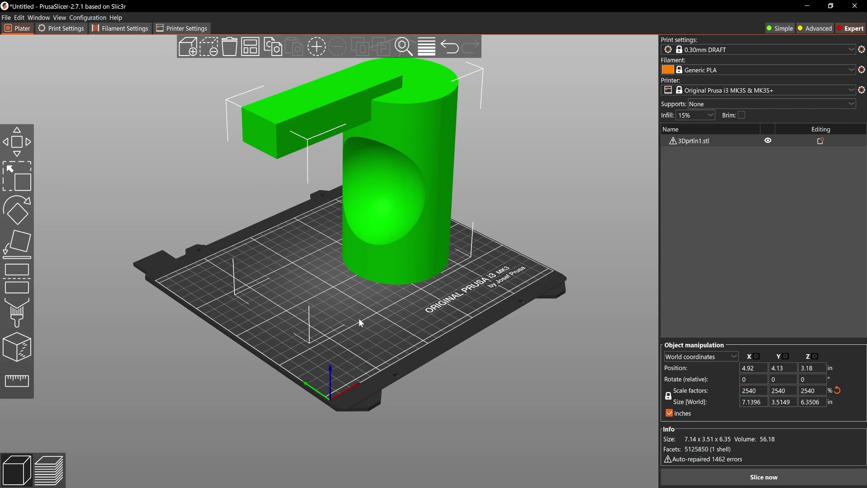
left_click_drag(359, 318, 393, 356)
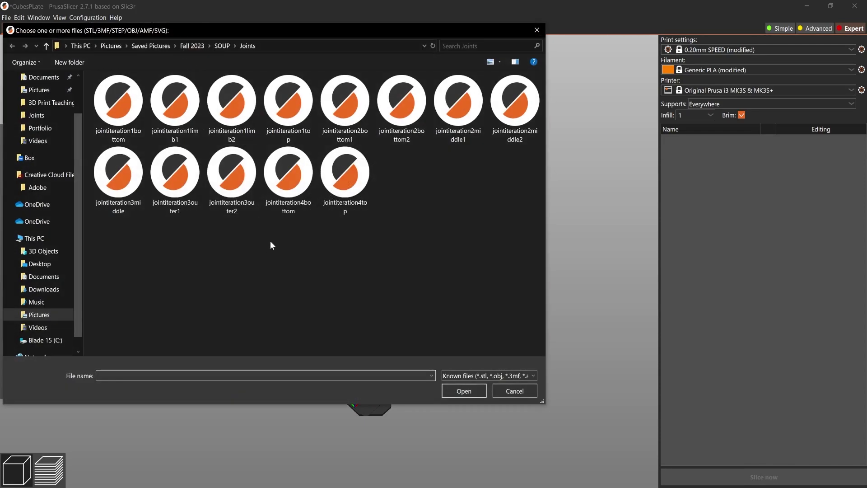
- Import the jointiteration4bottom model from the Joints folder into the CubesPLate project, recalculating its dimensions from inches to millimetres
left_click(288, 176)
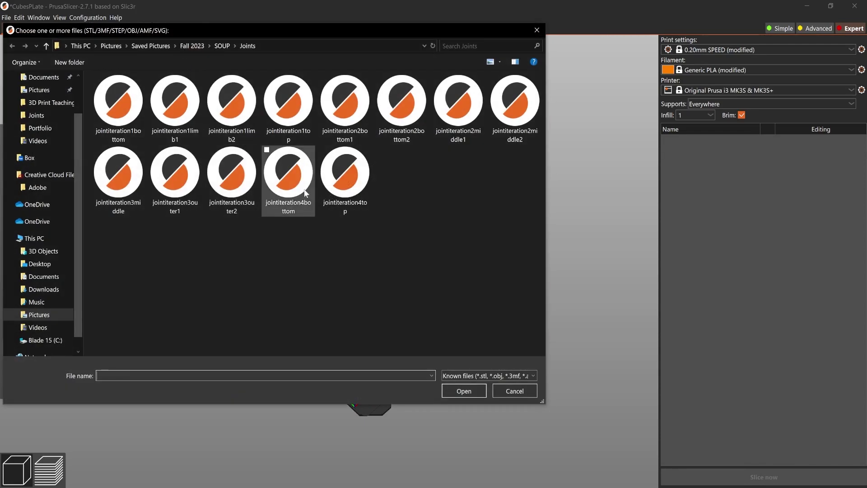
left_click(462, 391)
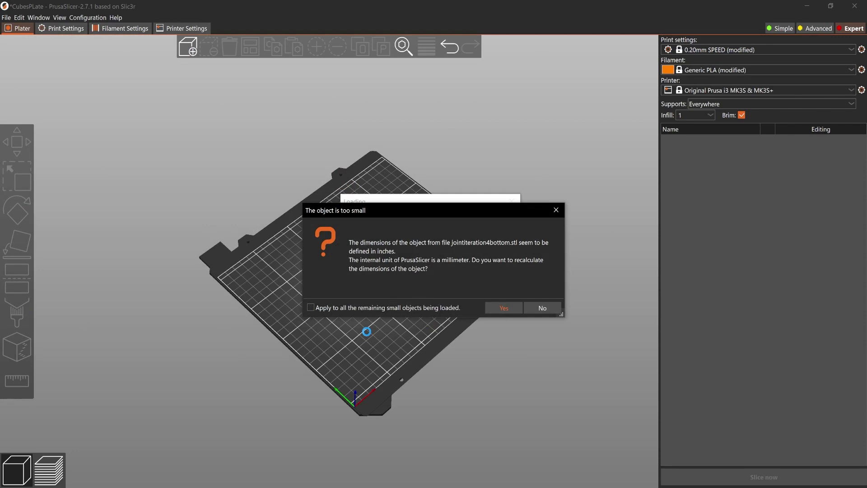
left_click(505, 308)
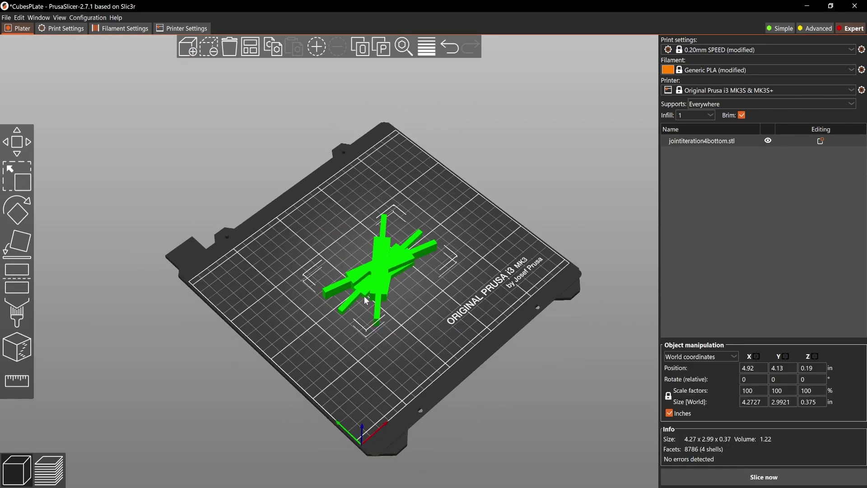
scroll(364, 297, "down", 1)
scroll(258, 300, "down", 1)
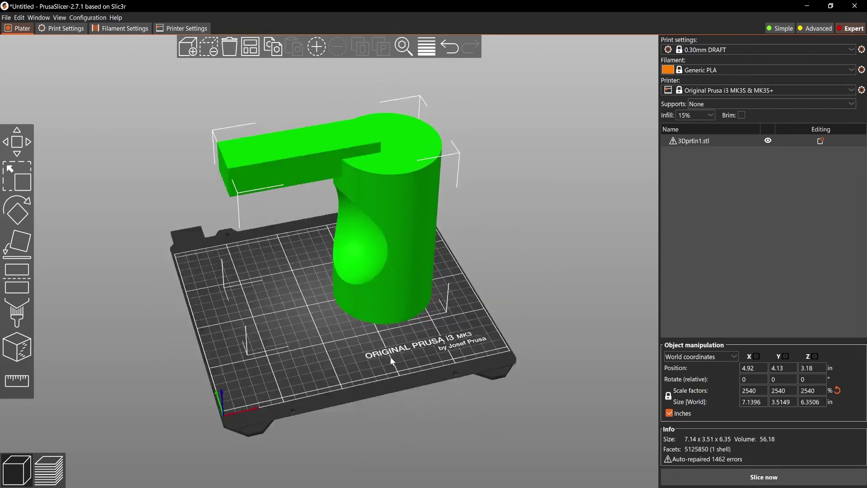
- Move the 3Dprtin1 model partly past the edge of the print bed, and auto-arrange it back onto the bed
mouse_move(391, 360)
left_mouse_down()
mouse_move(351, 348)
mouse_move(420, 361)
mouse_move(444, 354)
mouse_move(397, 358)
left_mouse_up()
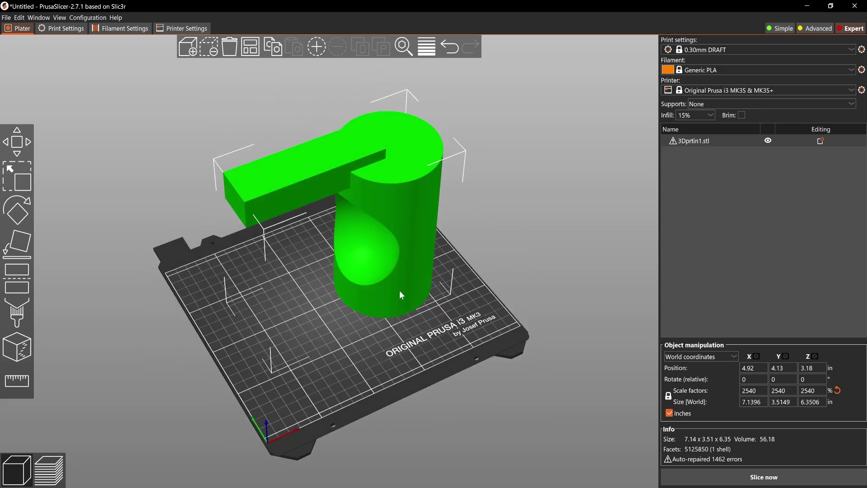
left_click_drag(397, 292, 363, 306)
left_click(363, 321)
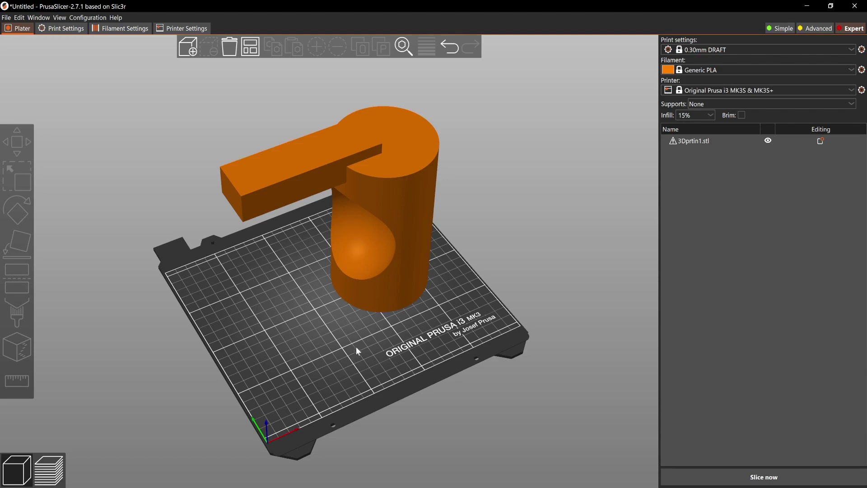
left_click(378, 280)
left_click_drag(374, 295, 450, 273)
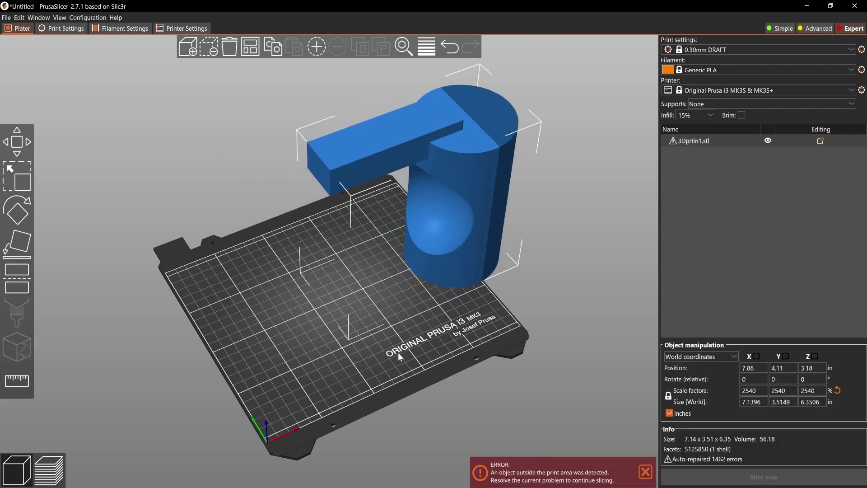
left_click(405, 354)
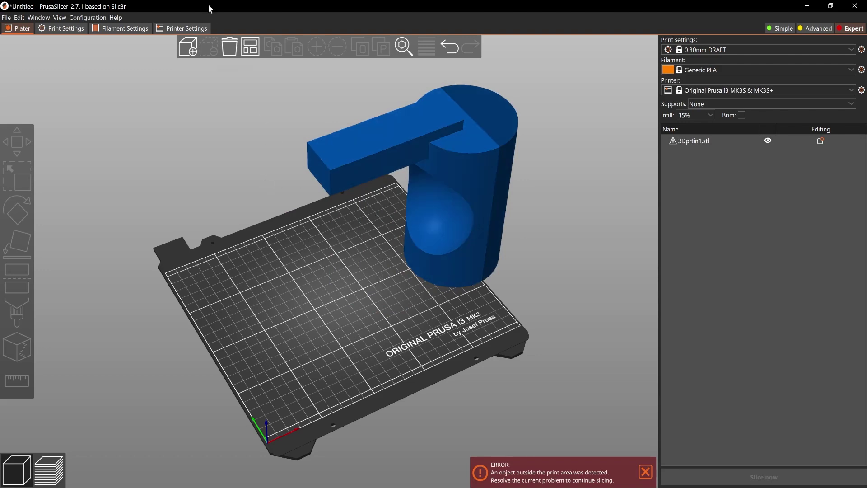
left_click(251, 47)
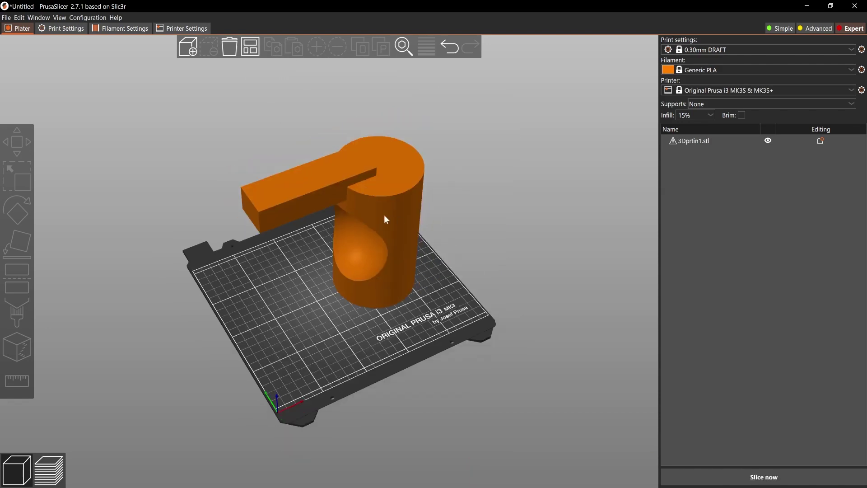
left_click_drag(357, 292, 302, 309)
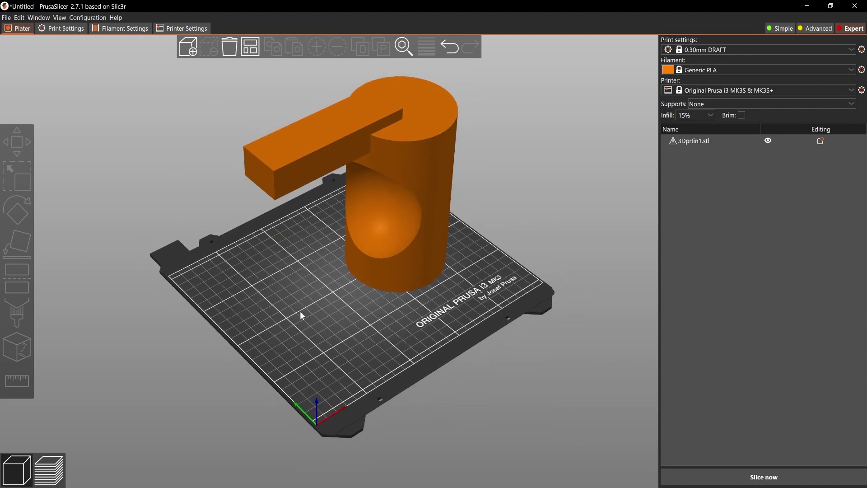
- Try the 0.20mm QUALITY, 0.20mm SPEED and 0.30mm DRAFT print presets in turn
left_click(728, 51)
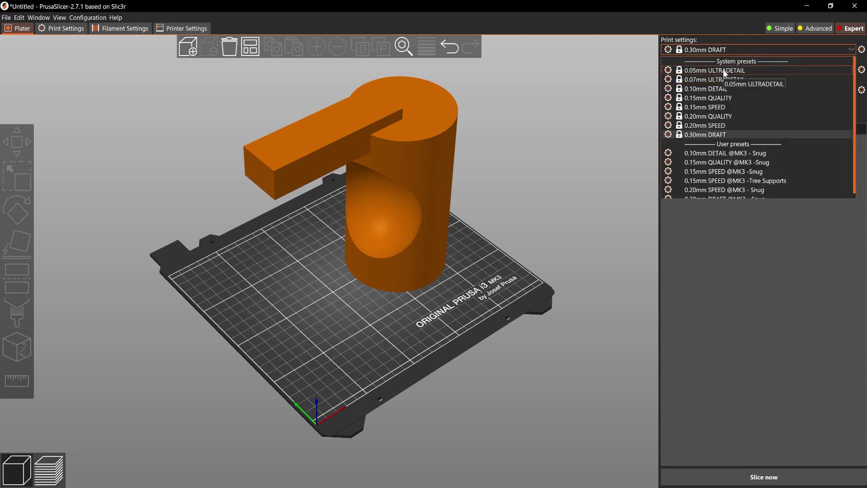
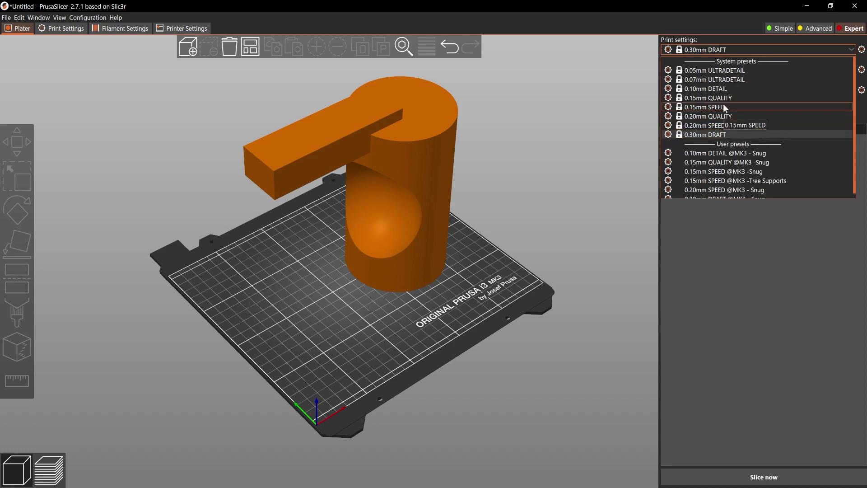
left_click(731, 116)
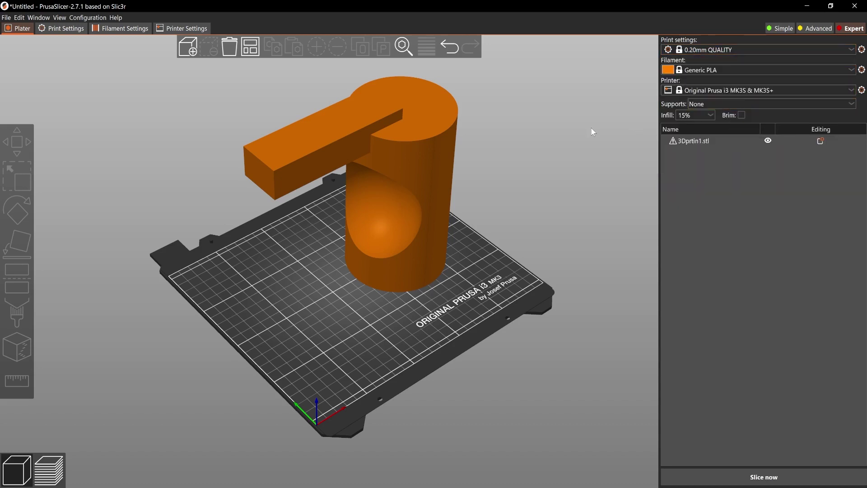
left_click(720, 50)
left_click(734, 127)
left_click(711, 51)
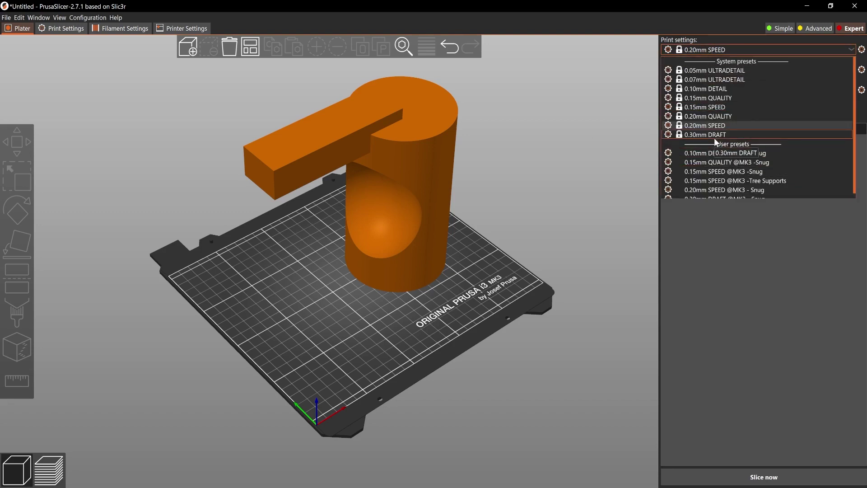
left_click(714, 136)
- Set the print settings preset to 0.15mm QUALITY
left_click(714, 51)
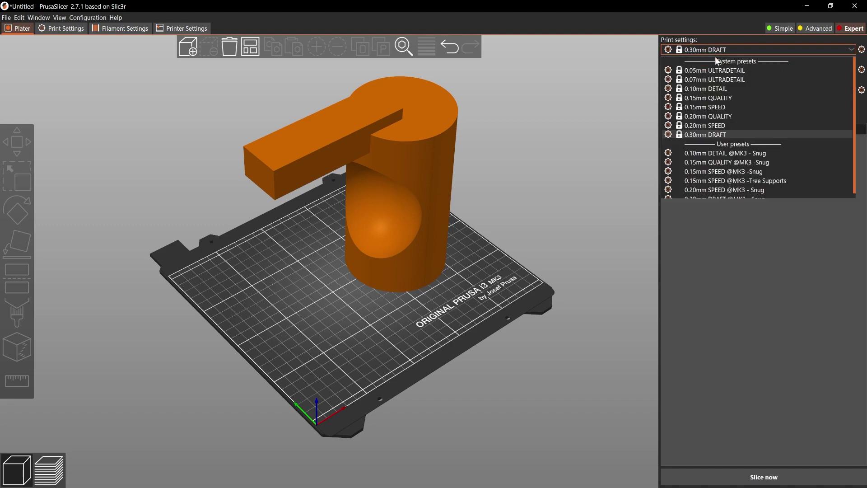
left_click(726, 98)
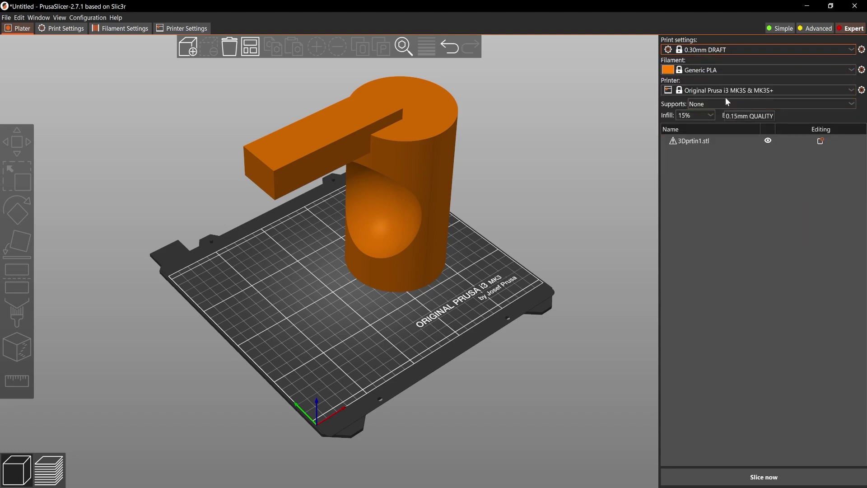
left_click(709, 48)
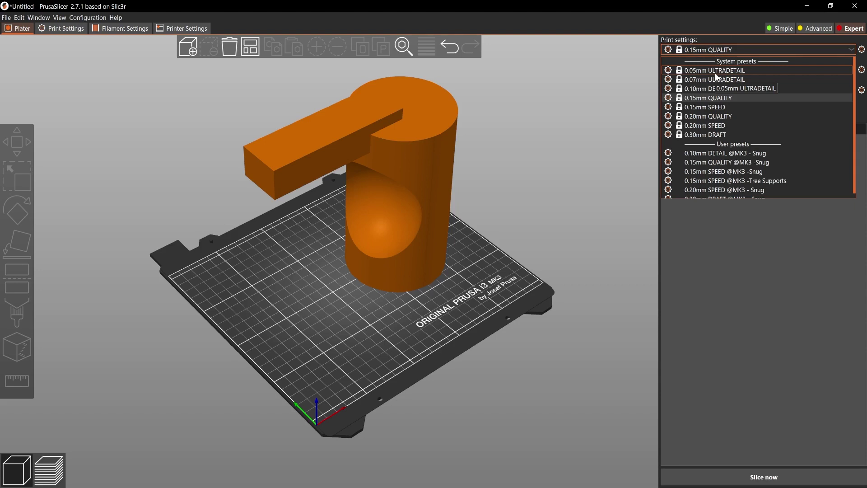
left_click(718, 98)
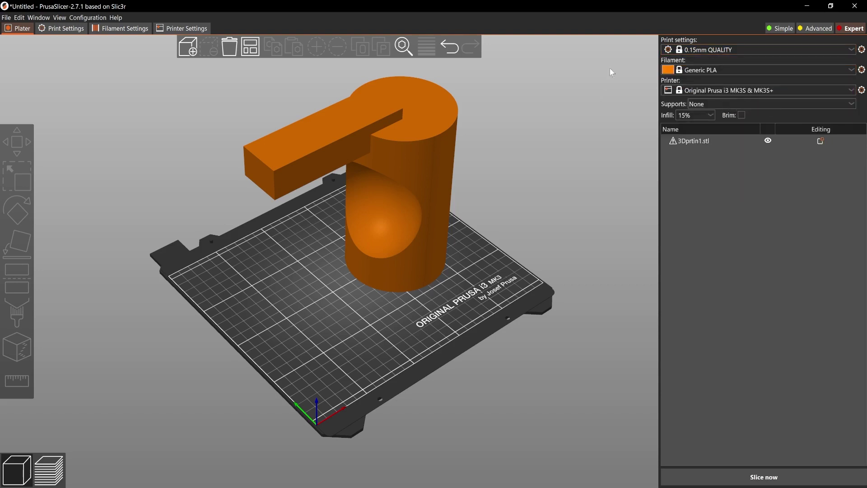
- Choose Generic PLA as the filament and Original Prusa i3 MK3S & MK3S+ as the printer
left_click(718, 70)
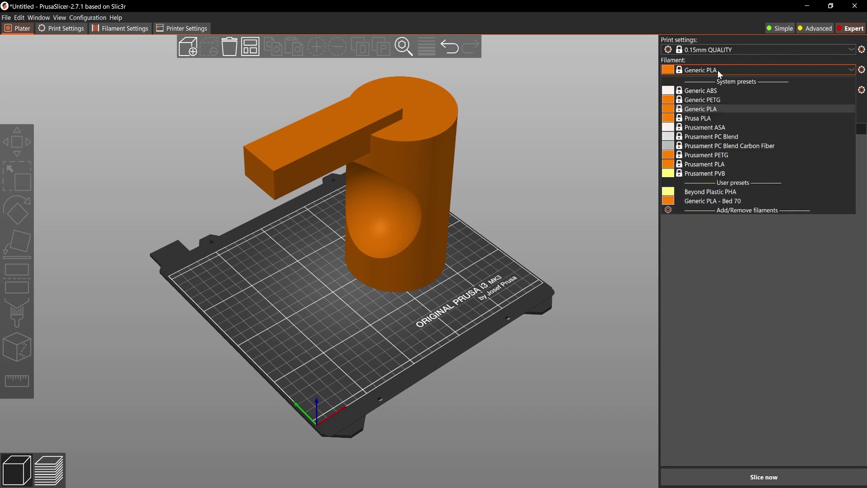
left_click(717, 109)
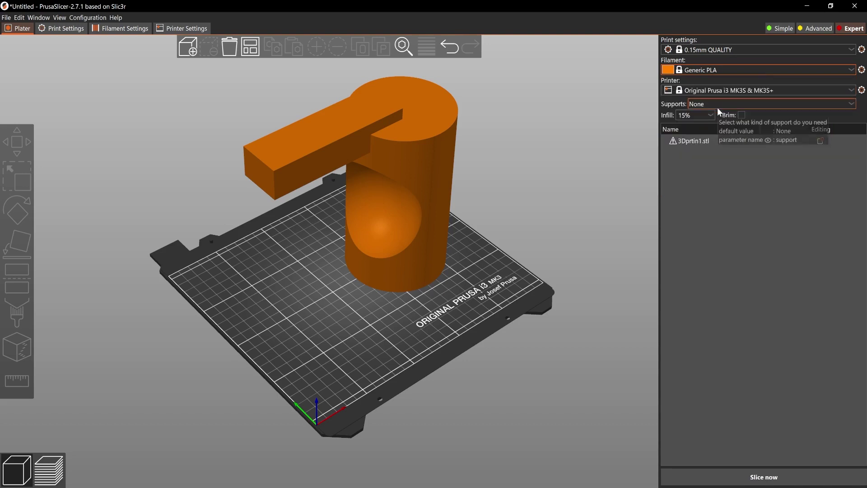
left_click(733, 71)
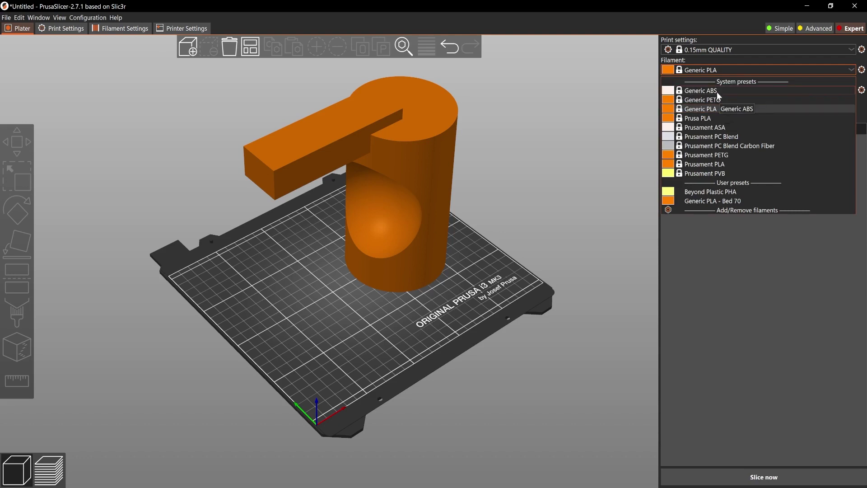
left_click(717, 109)
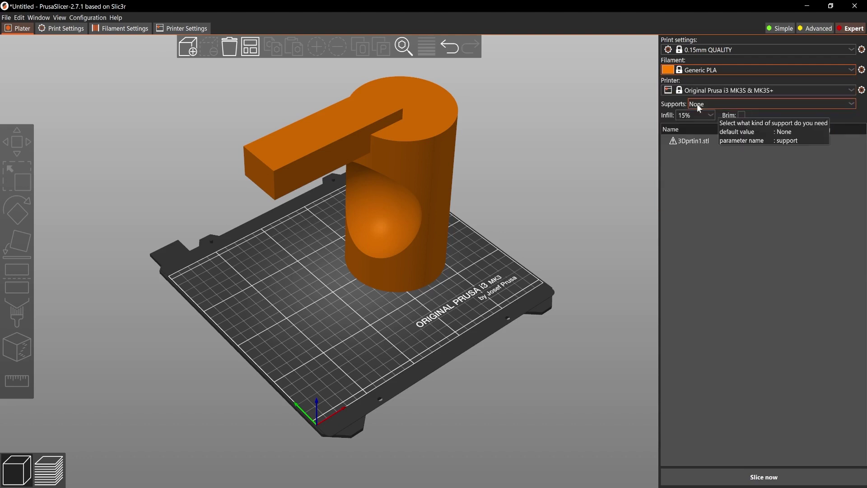
left_click(772, 92)
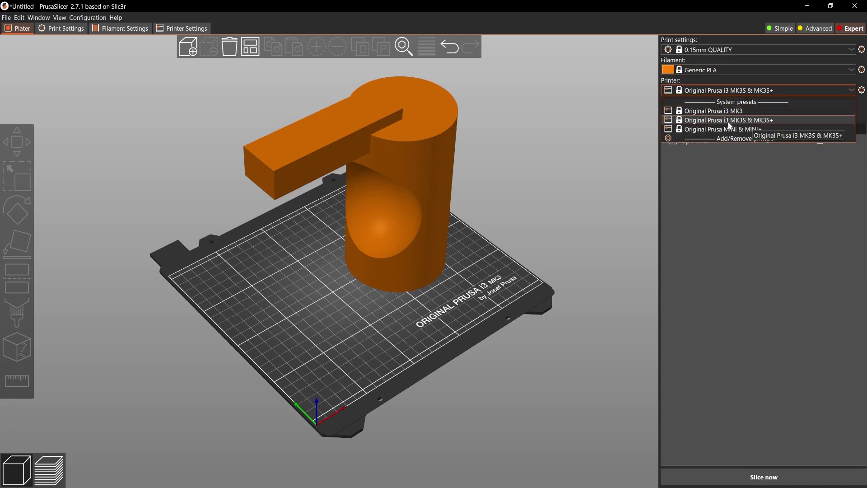
left_click(765, 119)
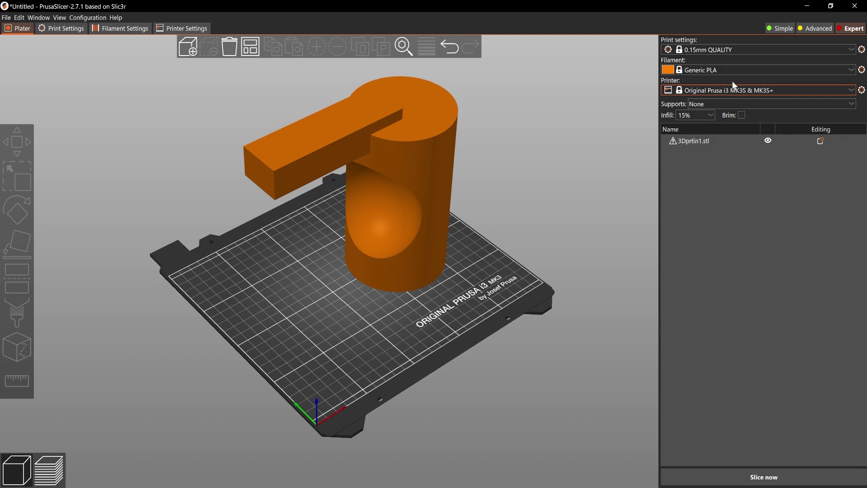
- Set the supports to Everywhere and highlight the model on the bed to check where it needs them
left_click(736, 108)
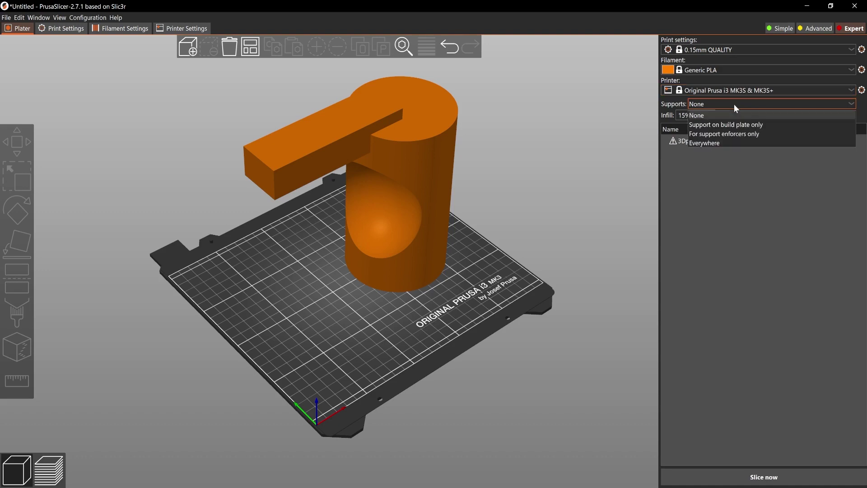
left_click(719, 143)
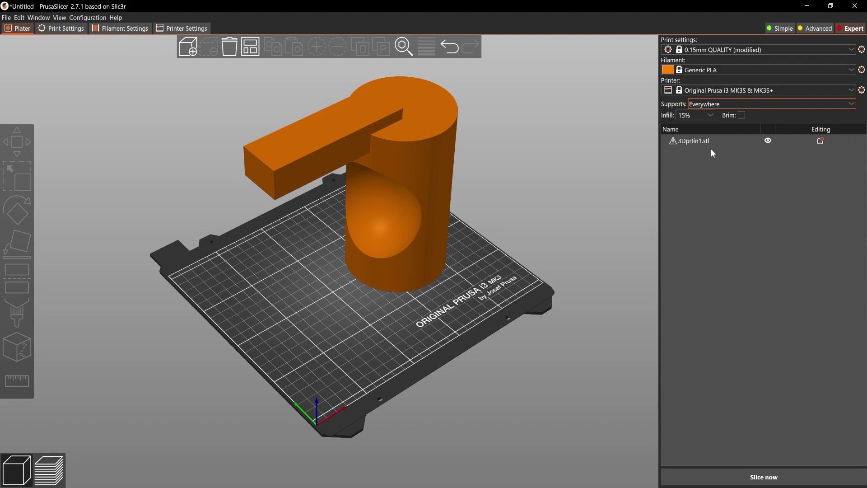
left_click(405, 210)
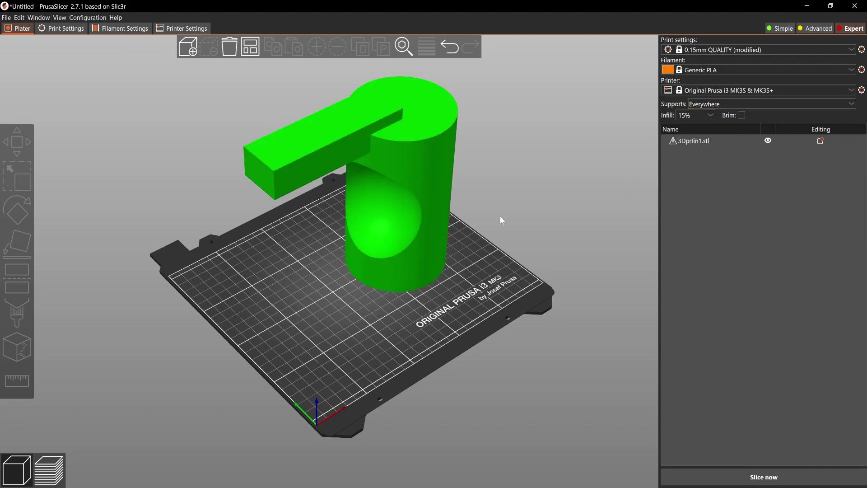
left_click(654, 199)
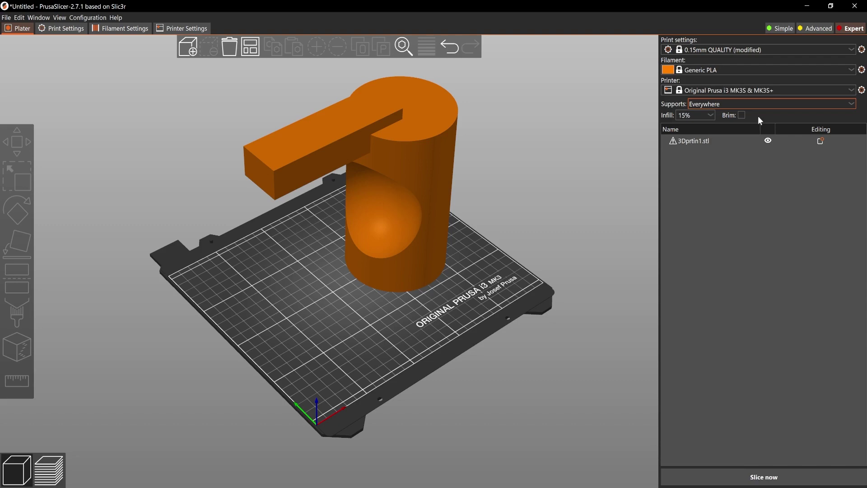
- Try infill densities of 0% and 90% for the print
left_click(711, 116)
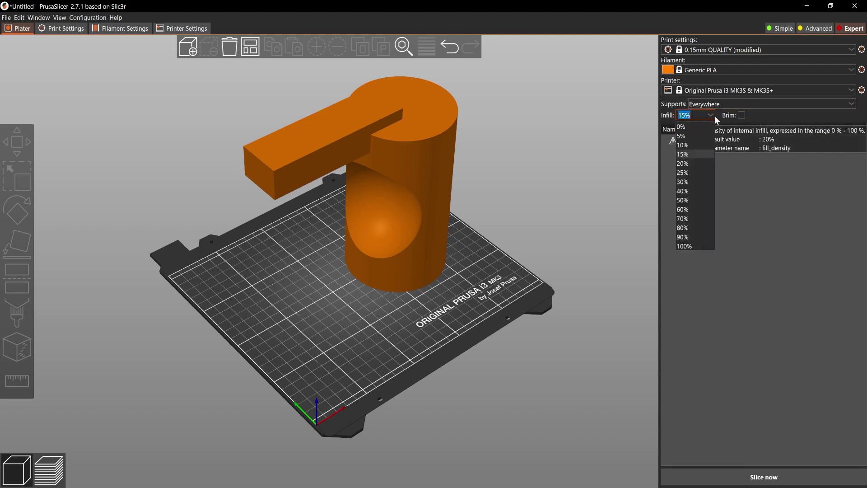
left_click(694, 126)
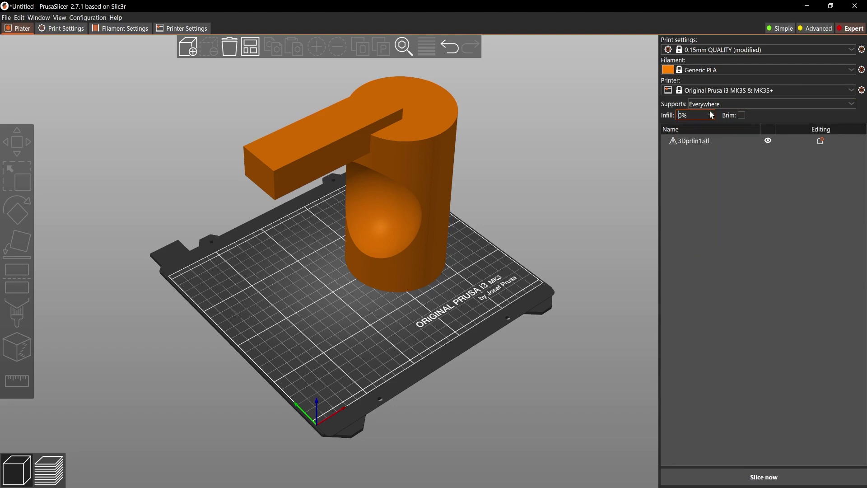
left_click(709, 115)
left_click(695, 238)
- Set the infill density to 10%, and open the available infill values again
left_click(710, 115)
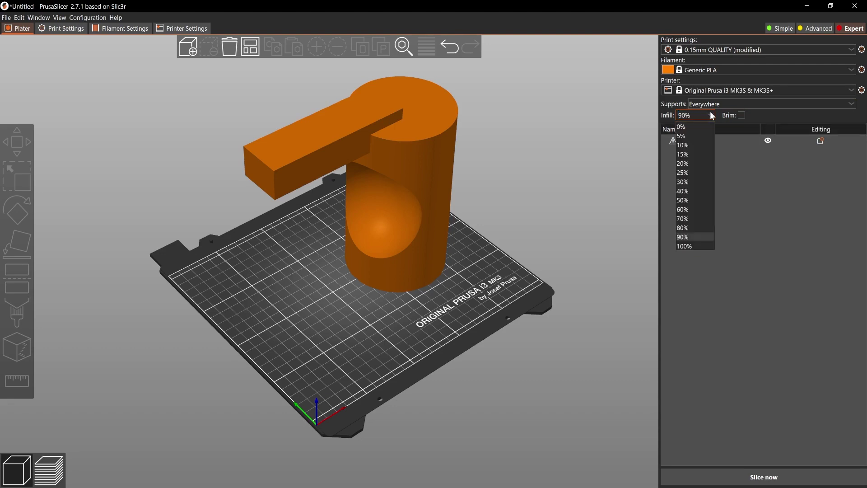
left_click(693, 145)
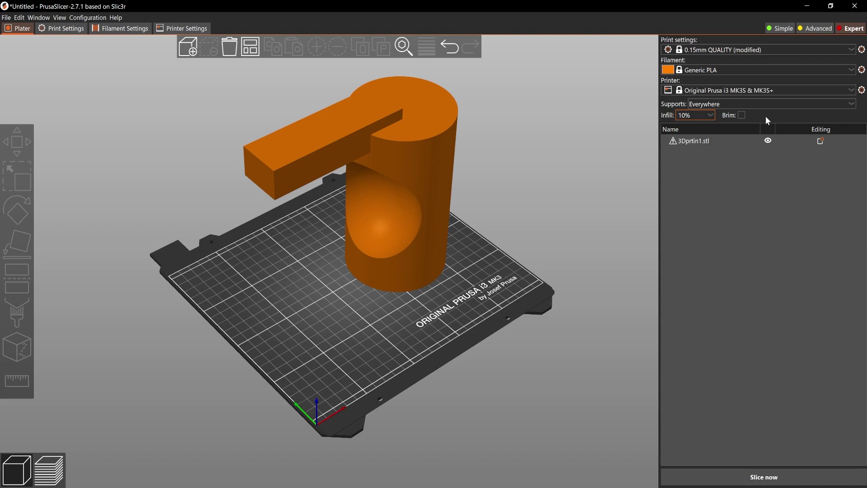
left_click(710, 115)
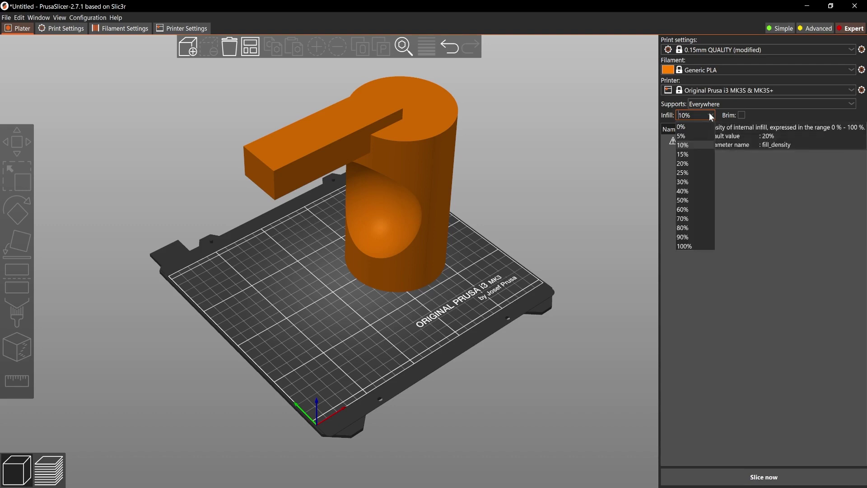
left_click(686, 146)
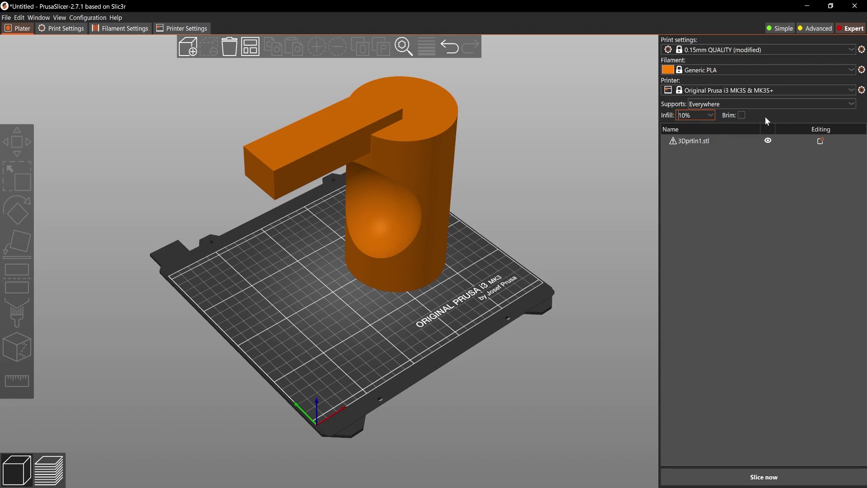
left_click(711, 114)
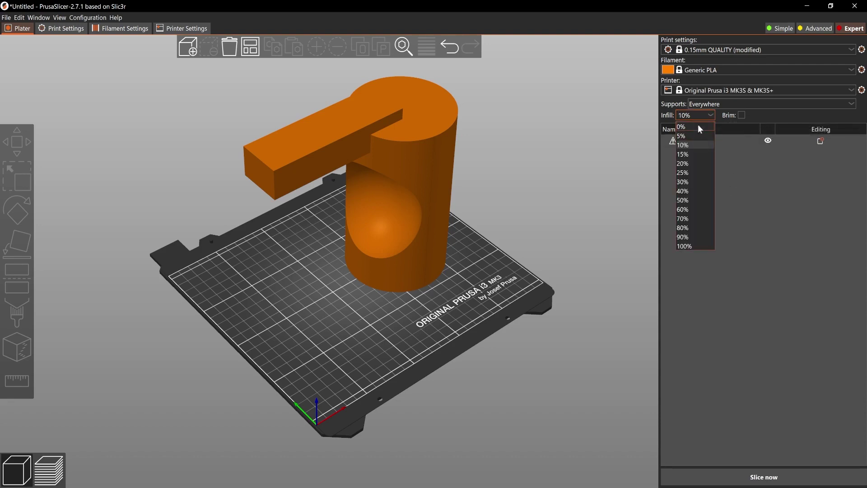
left_click(697, 137)
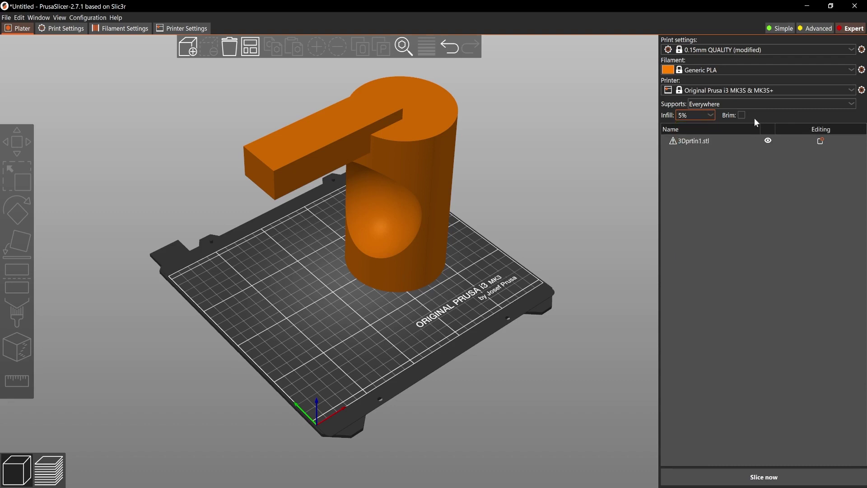
left_click(711, 117)
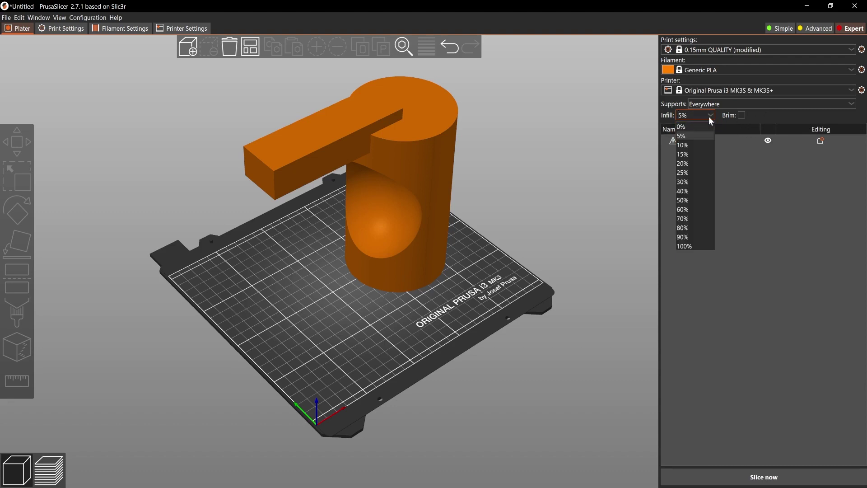
left_click(699, 146)
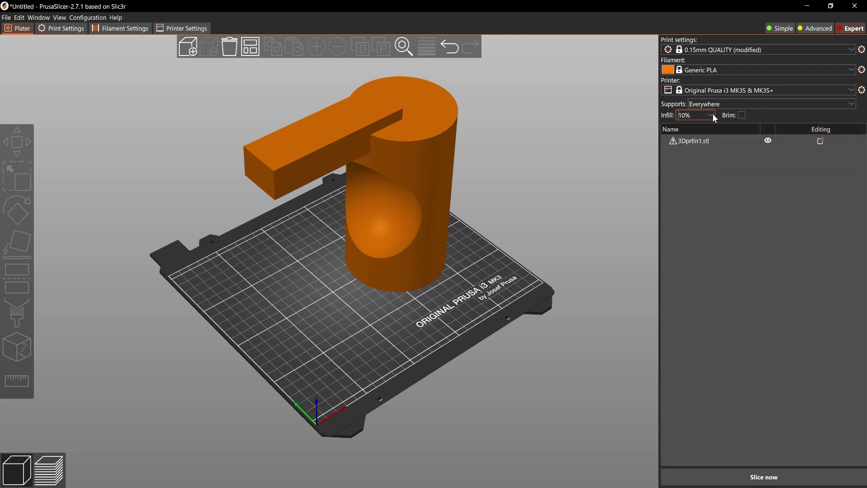
- Set the infill density to 5% and enable the brim for the print
left_click(711, 115)
left_click(691, 138)
left_click(743, 116)
scroll(369, 302, "up", 5)
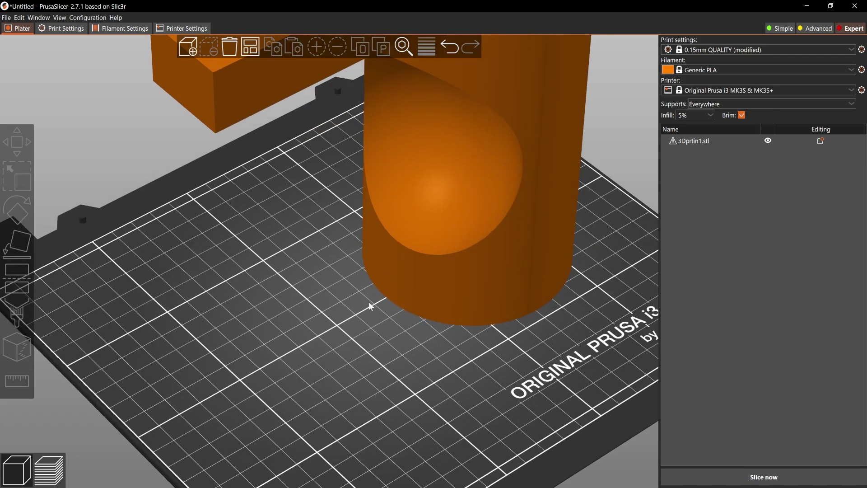
left_click_drag(369, 302, 345, 300)
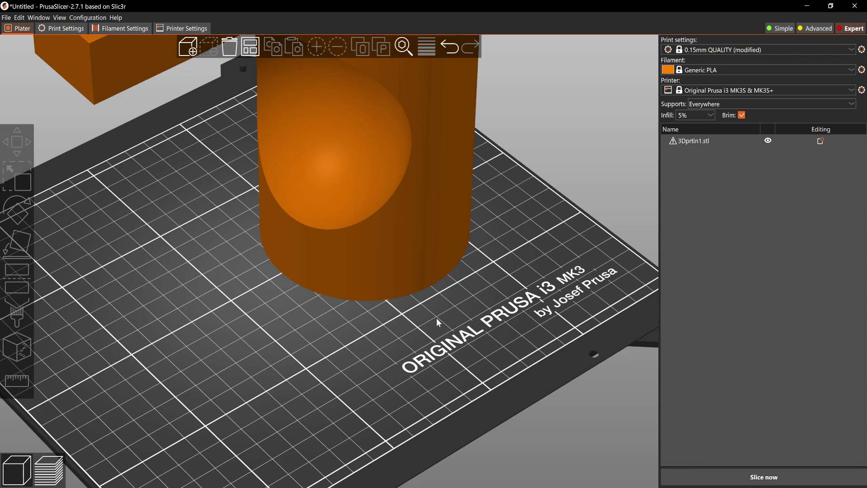
scroll(438, 322, "down", 5)
left_click_drag(427, 333, 410, 351)
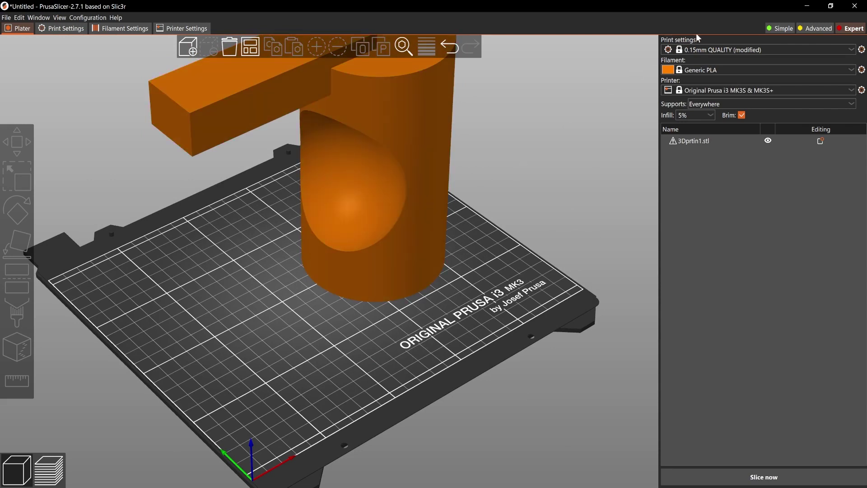
- Switch the print settings to the 0.30mm DRAFT preset, transferring the modified brim, infill and support values
left_click(707, 50)
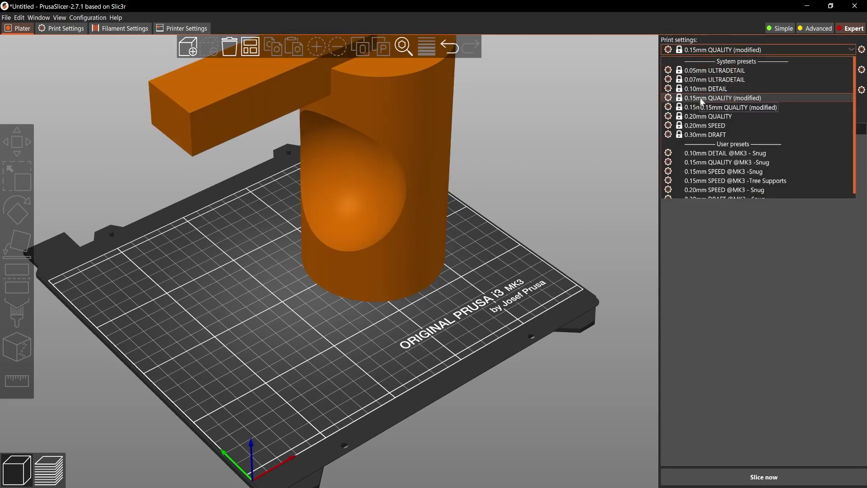
left_click(713, 135)
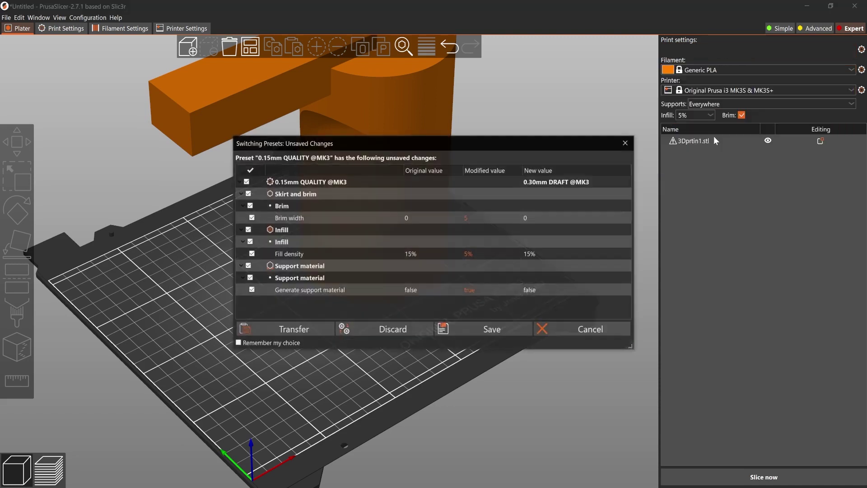
left_click(291, 330)
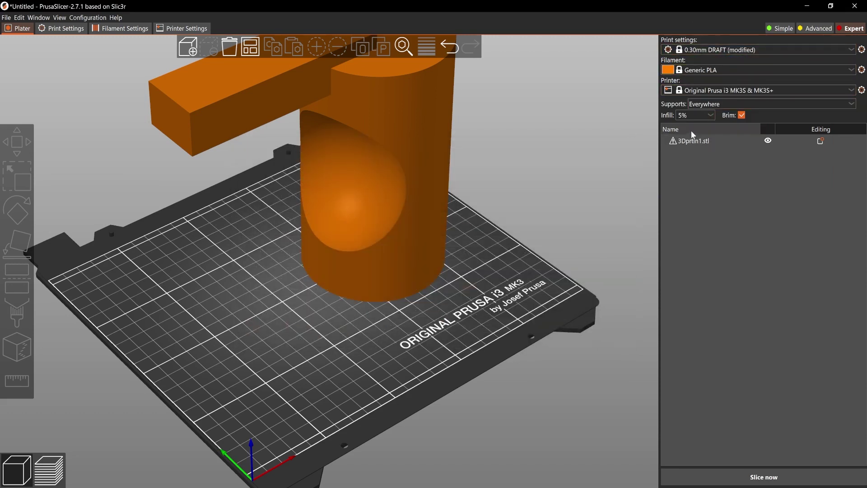
- Slice the 3Dprtin1.stl model with the current print settings
scroll(489, 285, "down", 3)
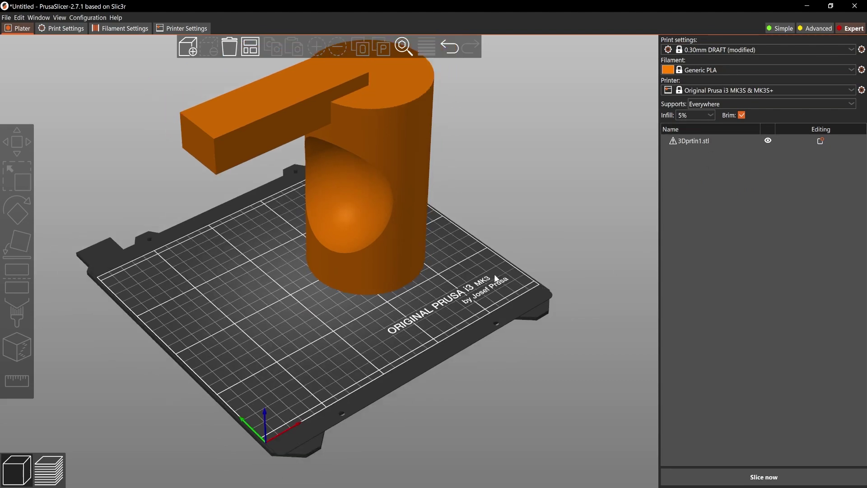
mouse_move(489, 285)
left_mouse_down()
mouse_move(479, 272)
mouse_move(504, 271)
mouse_move(486, 279)
left_mouse_up()
scroll(490, 278, "up", 2)
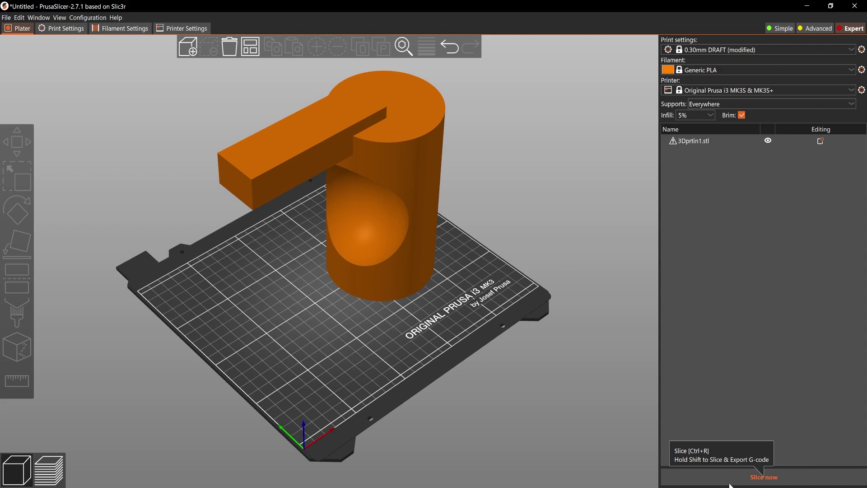
left_click(763, 477)
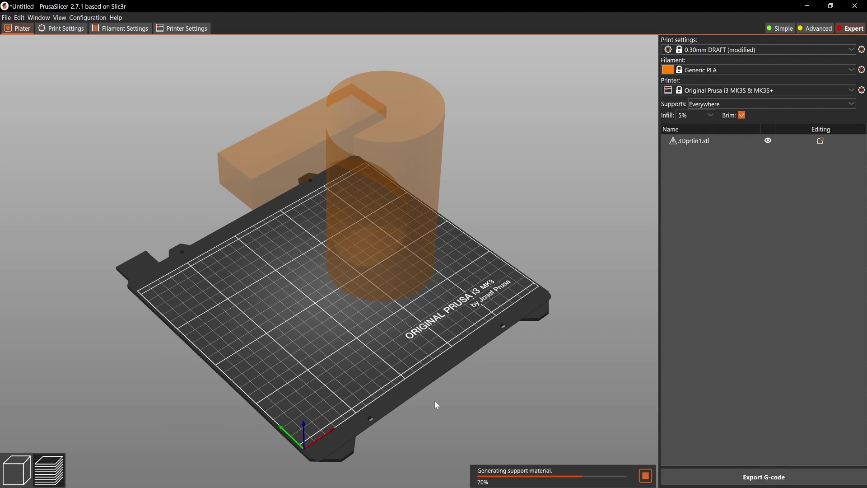
middle_click_drag(439, 399, 430, 369)
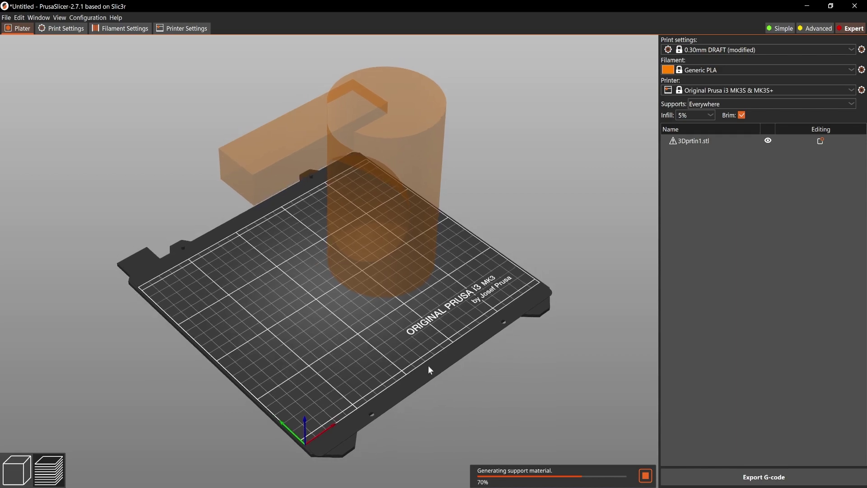
mouse_move(430, 370)
left_mouse_down()
mouse_move(429, 358)
mouse_move(458, 358)
mouse_move(432, 368)
mouse_move(405, 354)
mouse_move(425, 371)
left_mouse_up()
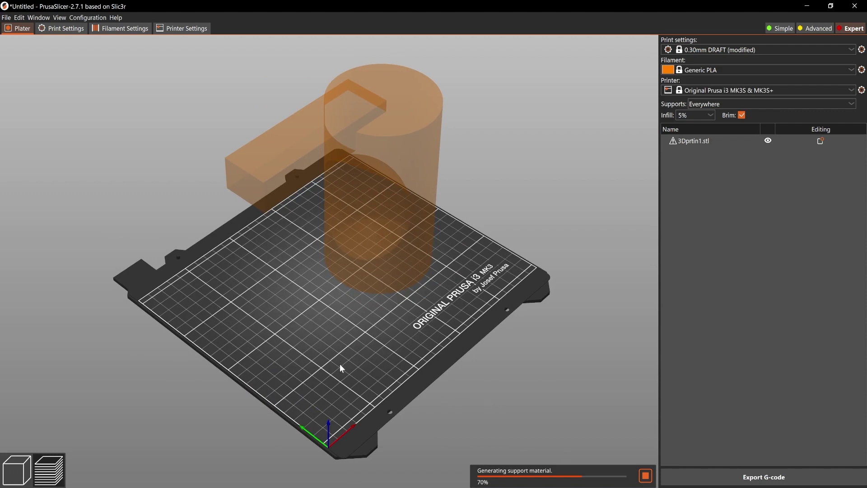
left_click_drag(340, 365, 282, 408)
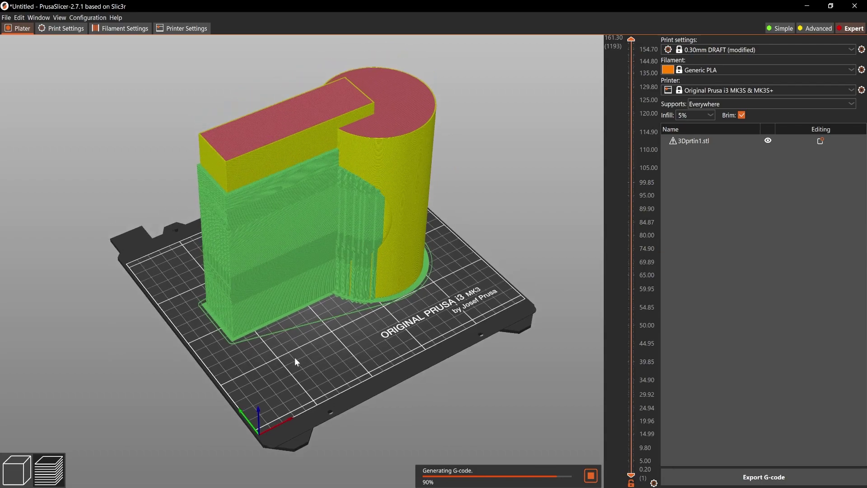
left_click_drag(292, 359, 289, 325)
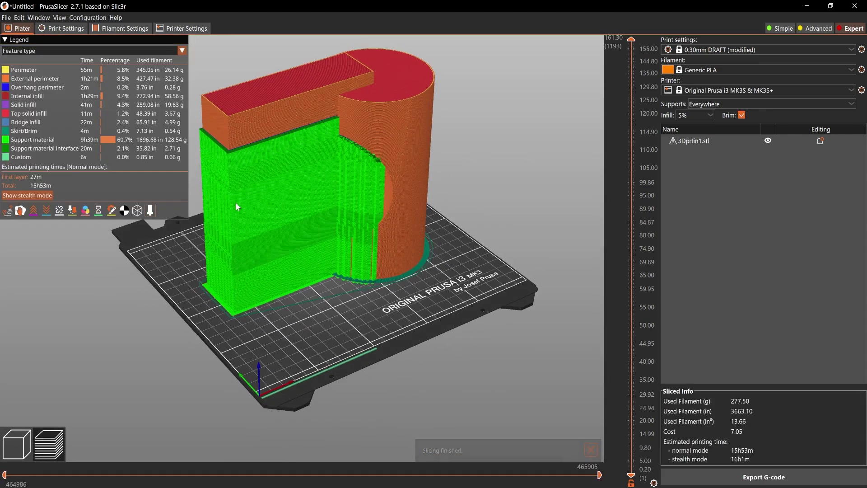
- Examine the sliced preview's support material below the arm and the layer lines at the arm's outer corner
left_click_drag(188, 312, 218, 245)
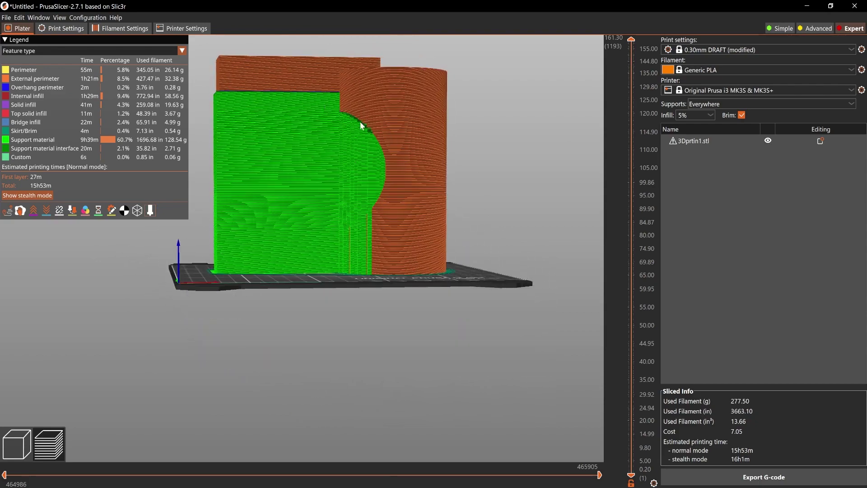
left_click_drag(175, 289, 199, 291)
scroll(400, 168, "up", 2)
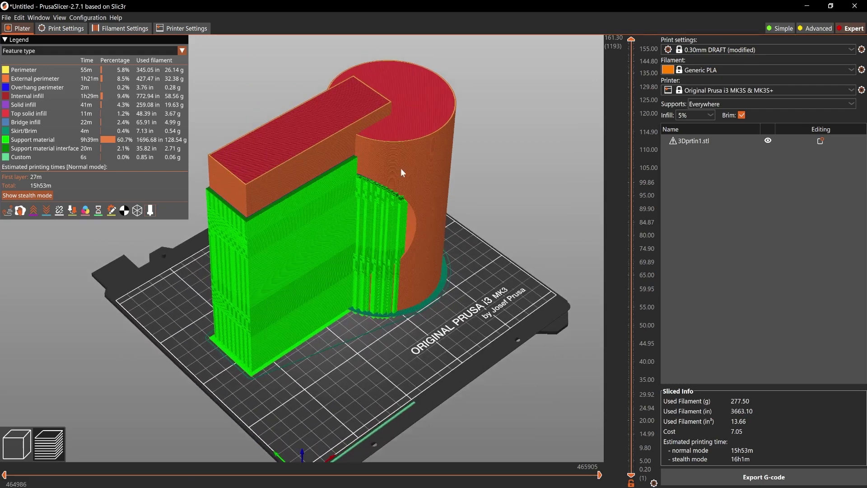
scroll(252, 184, "up", 8)
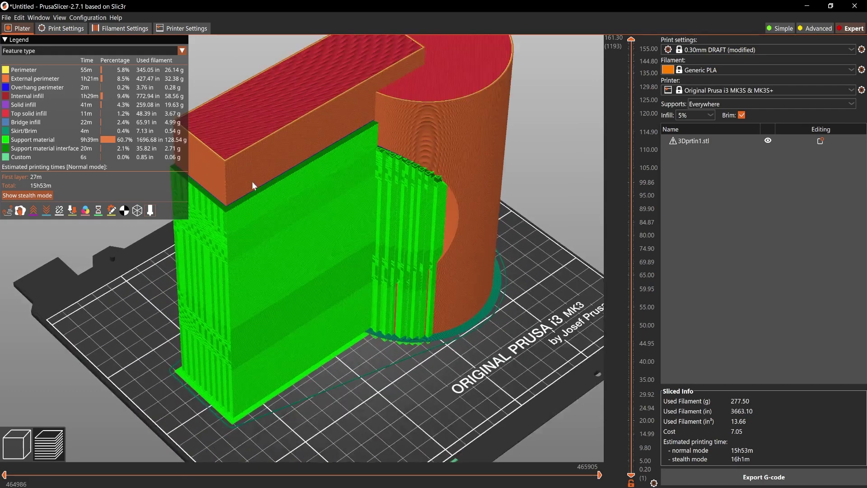
scroll(293, 219, "up", 8)
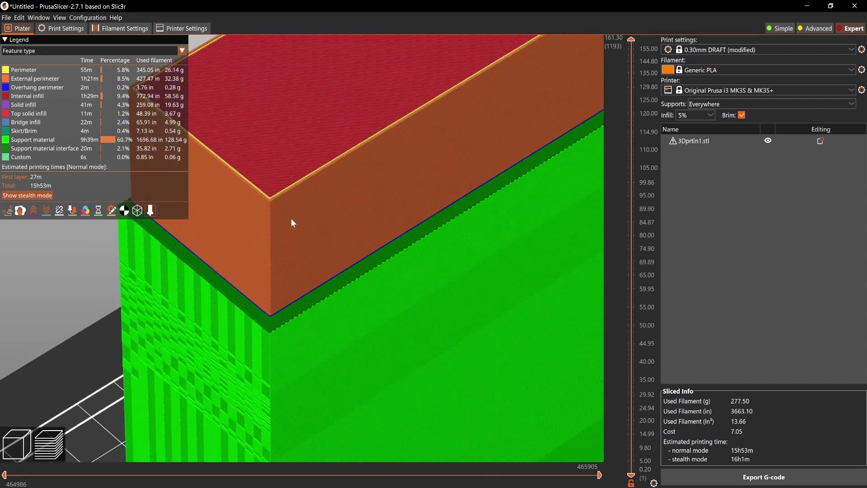
left_click_drag(230, 237, 292, 238)
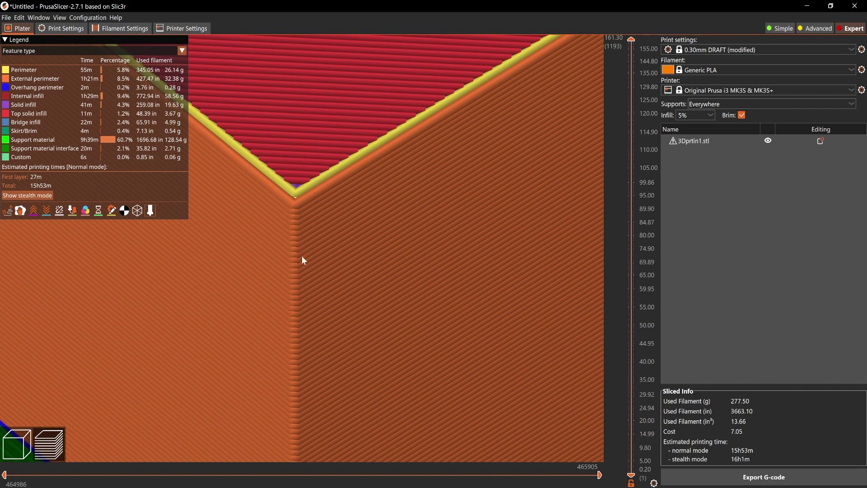
scroll(303, 244, "down", 2)
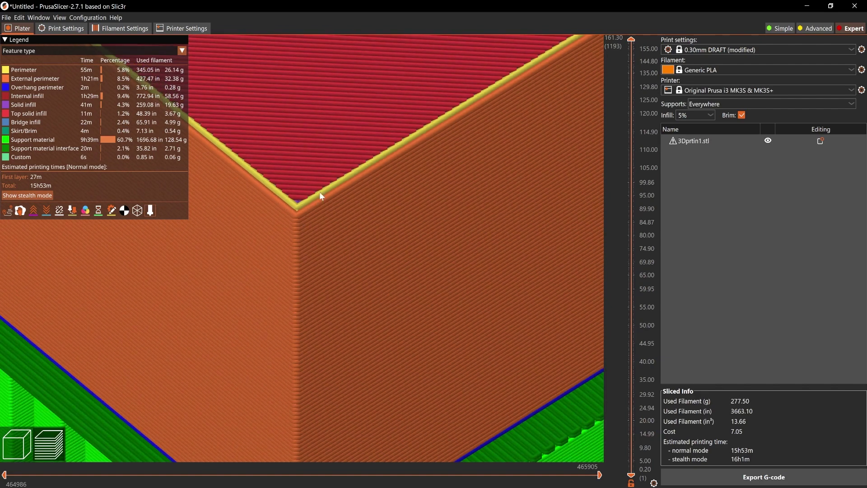
scroll(284, 228, "down", 3)
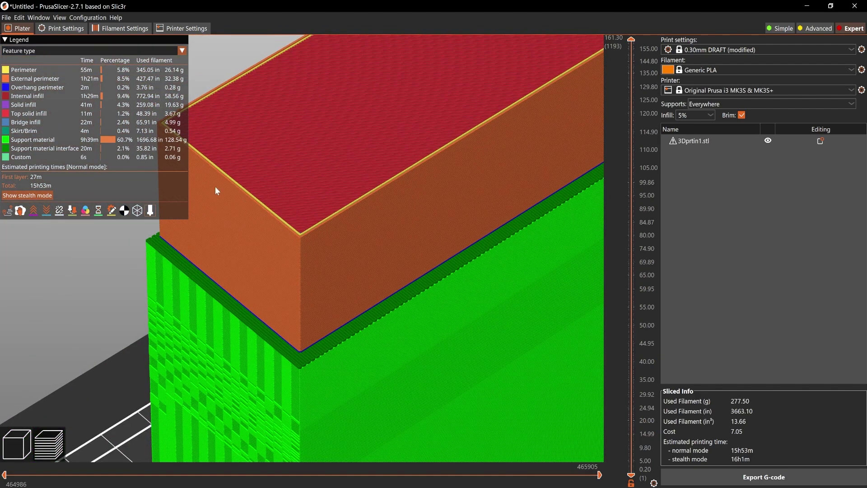
scroll(256, 243, "down", 4)
left_click_drag(402, 237, 310, 186)
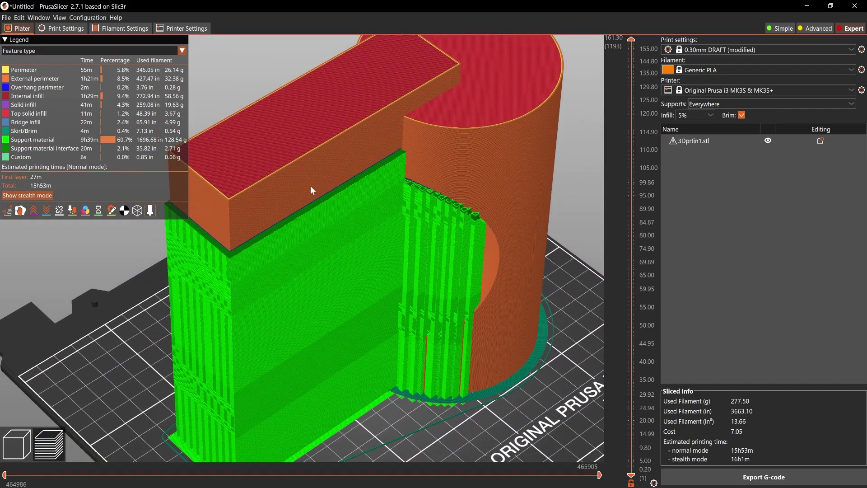
scroll(374, 290, "down", 2)
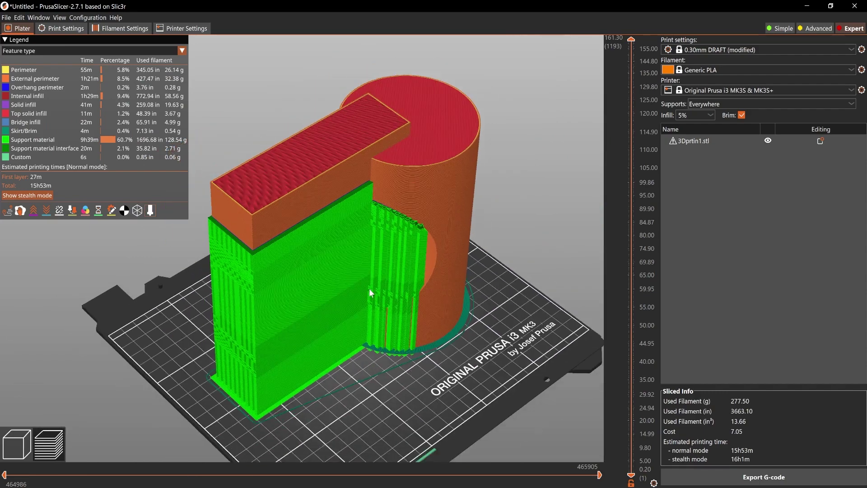
- Examine the brim and skirt around the cylinder's base and the supports in the sliced preview
scroll(436, 306, "up", 6)
scroll(432, 331, "down", 2)
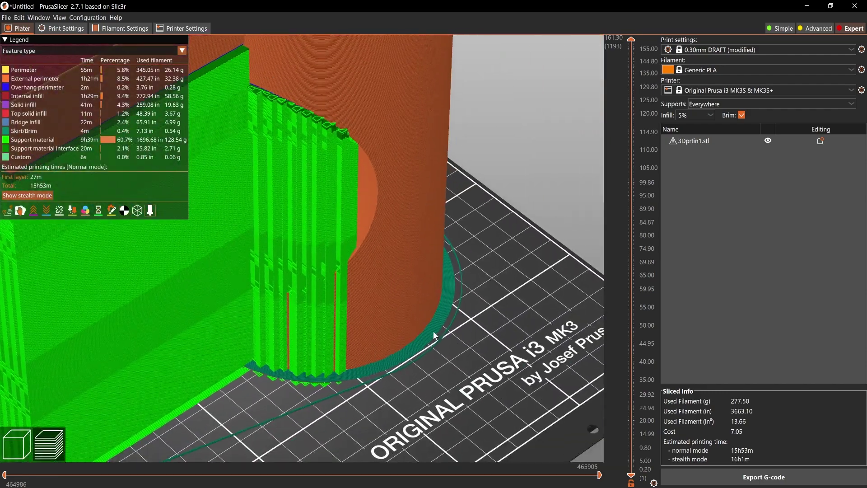
scroll(453, 331, "up", 6)
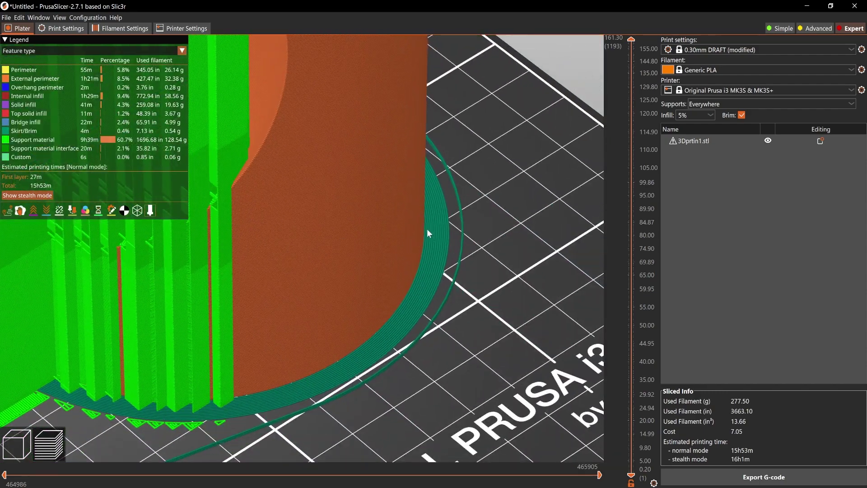
scroll(401, 326, "down", 3)
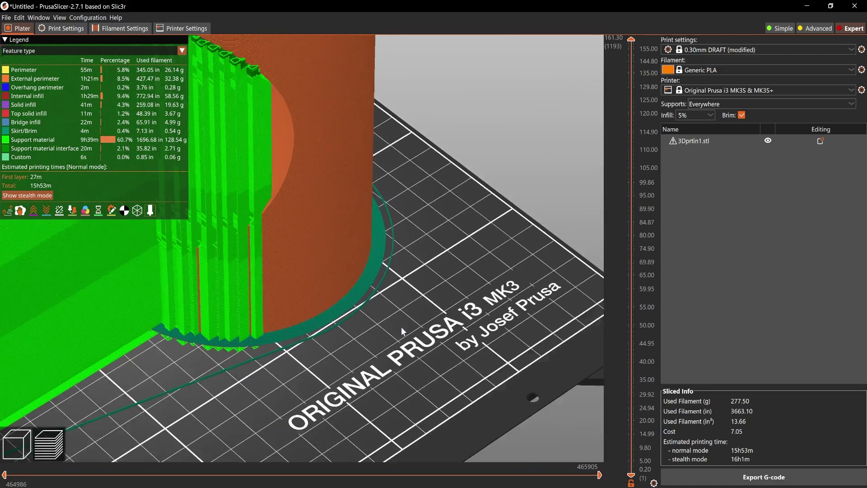
scroll(400, 292, "up", 2)
scroll(400, 292, "up", 4)
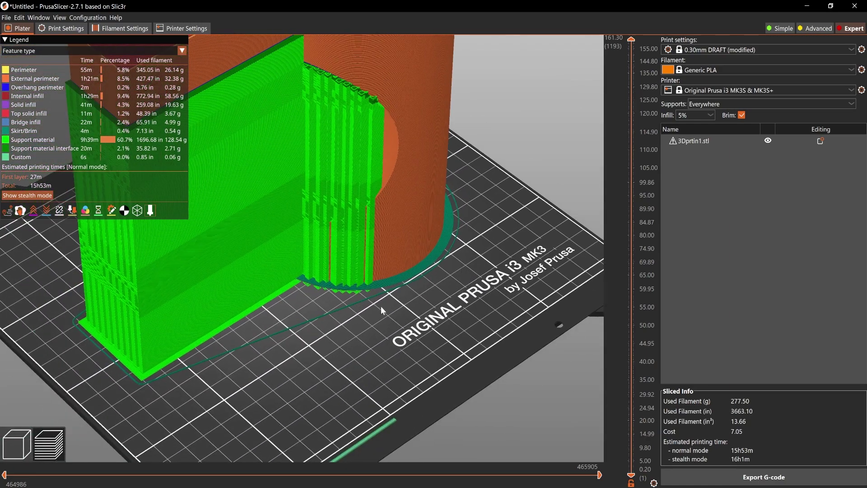
scroll(475, 342, "down", 2)
scroll(476, 342, "down", 2)
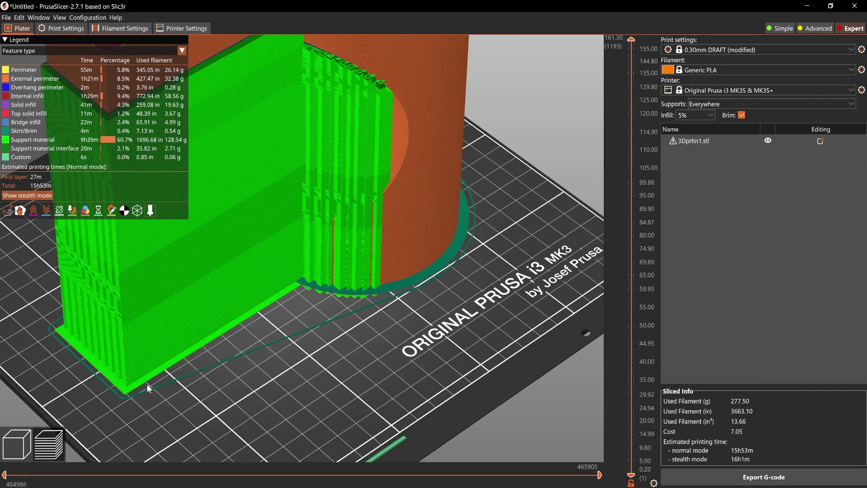
left_click_drag(69, 353, 194, 242)
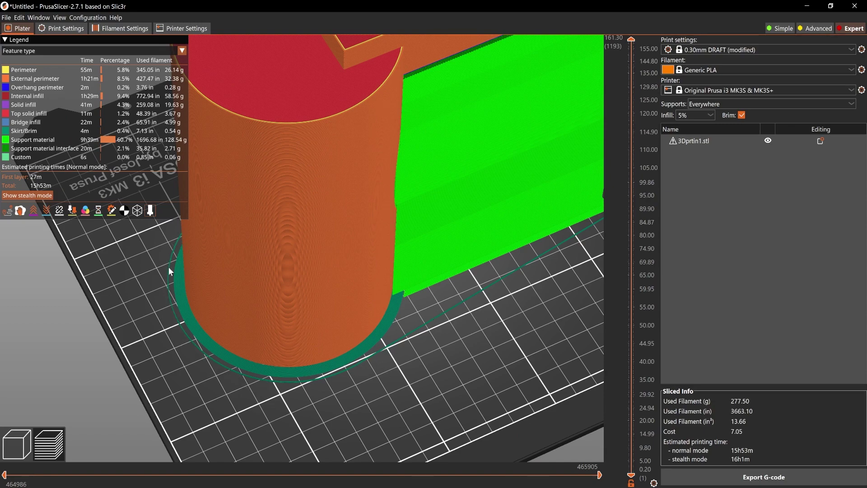
left_click_drag(182, 321, 344, 341)
scroll(271, 329, "down", 5)
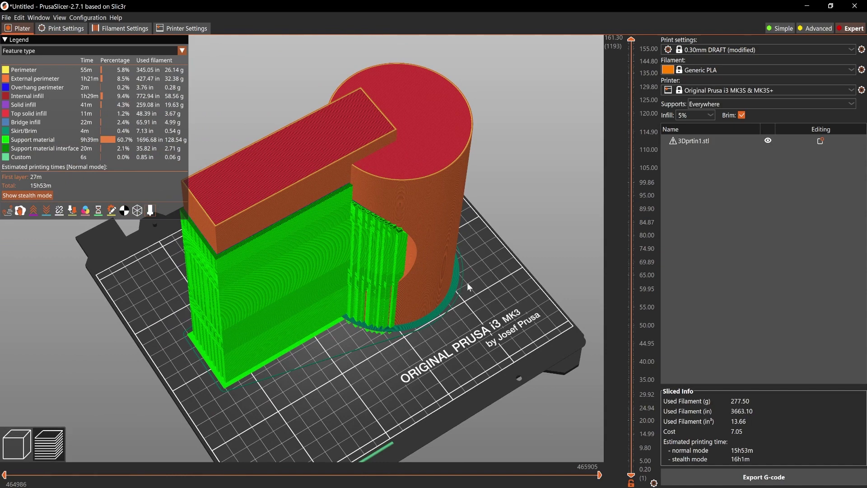
left_click_drag(548, 207, 483, 240)
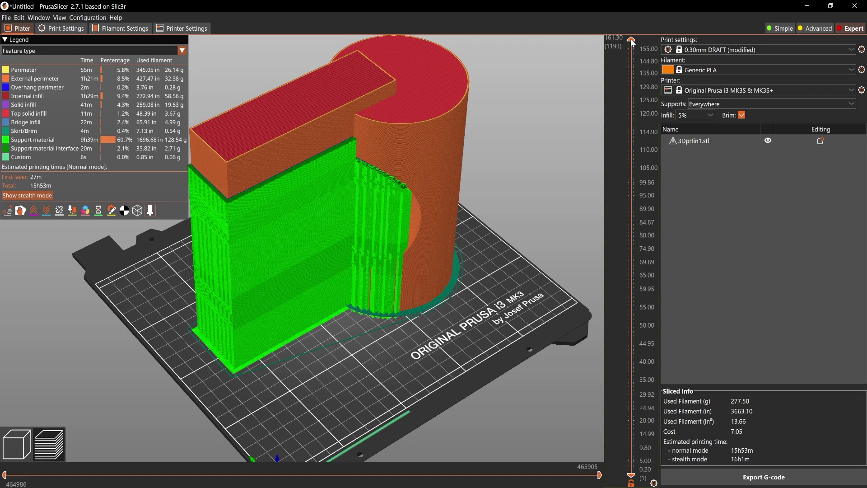
- Inspect the sliced first layer with its brim and supports, and the preview's internal infill at a height of 38.30 mm
left_click_drag(632, 43, 626, 483)
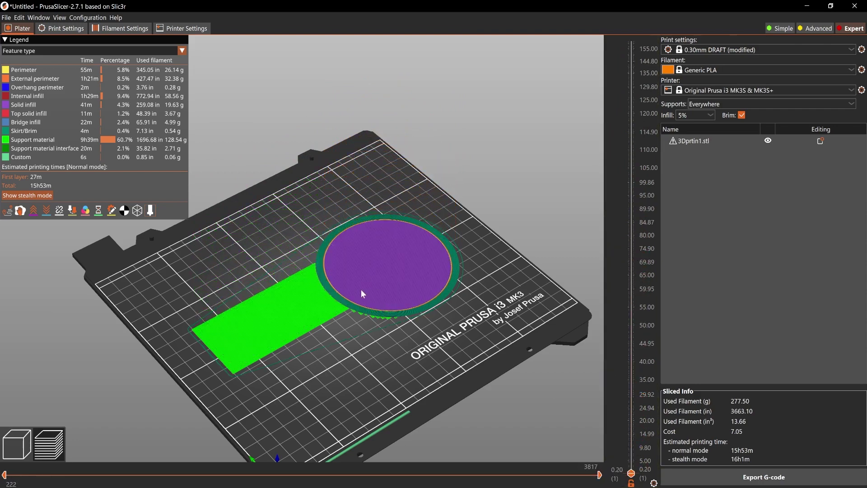
scroll(425, 303, "up", 5)
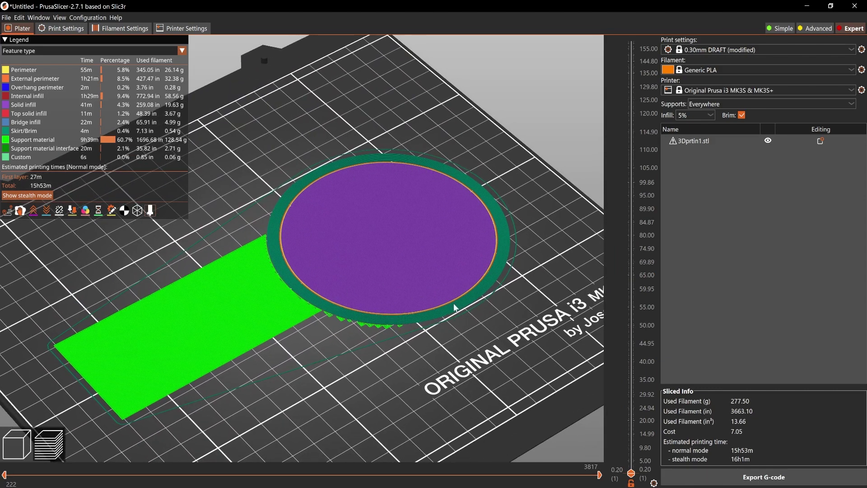
scroll(416, 343, "down", 4)
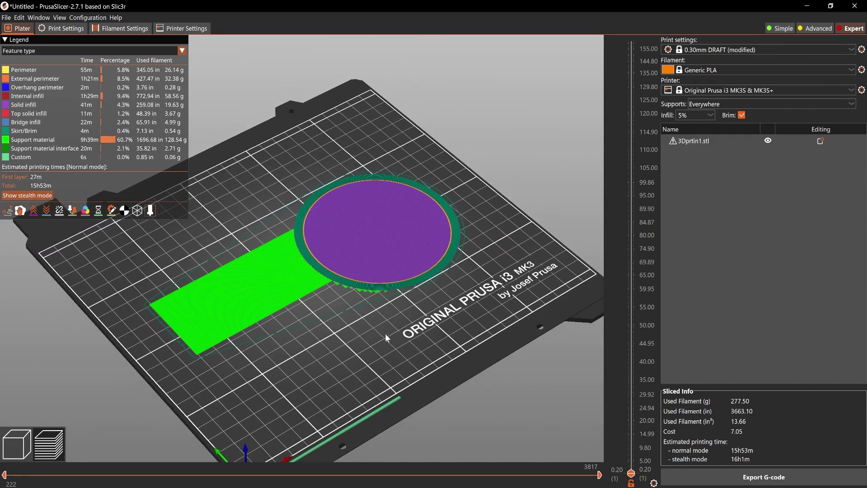
right_click_drag(387, 337, 402, 327)
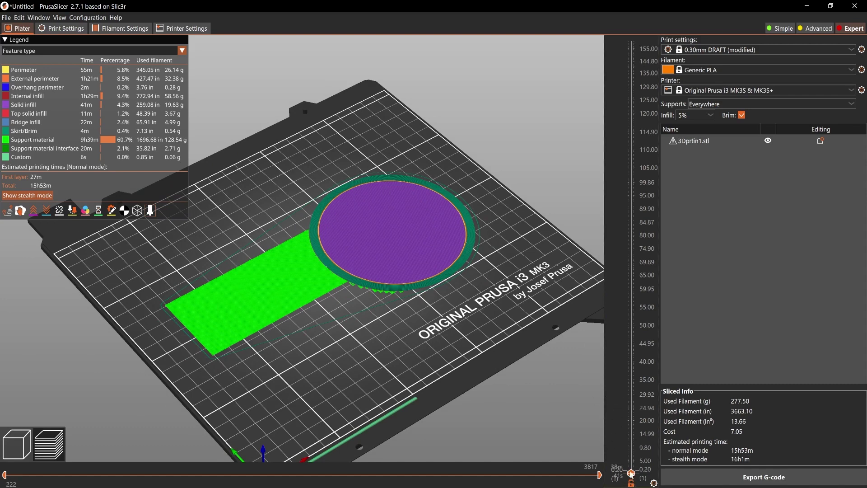
left_click_drag(632, 473, 624, 372)
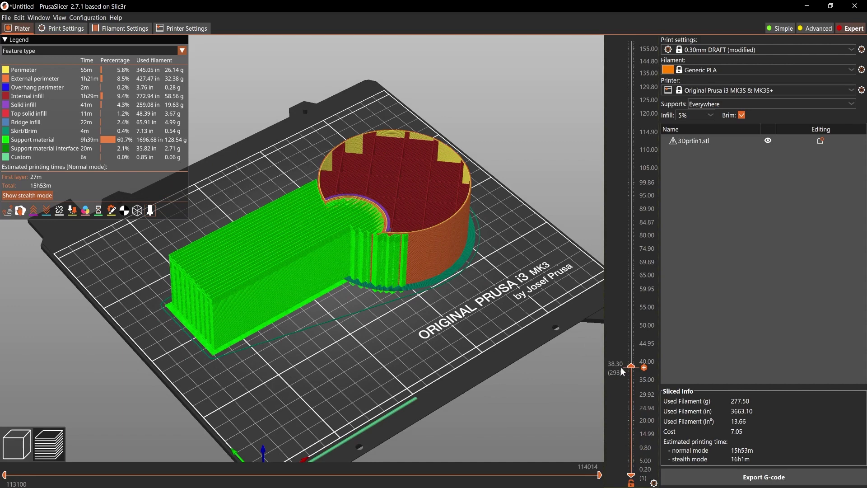
- Set the infill to 10% and slice the 3Dprtin1.stl model again
left_click(711, 115)
left_click(692, 144)
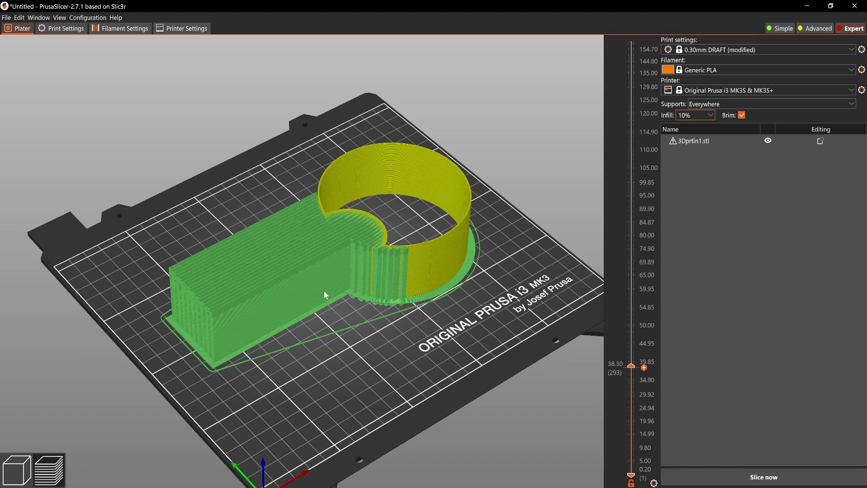
left_click(720, 479)
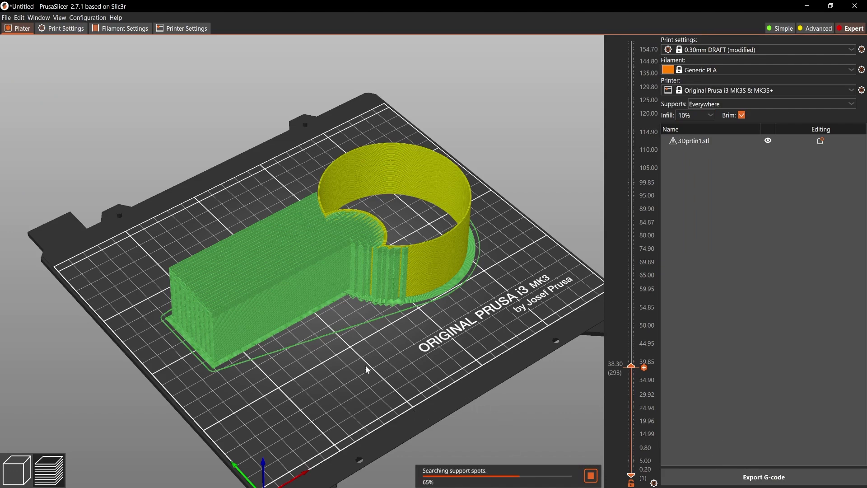
- Examine the cylinder's internal infill grid and the surrounding supports in the preview cut at 38.30 mm
scroll(350, 356, "down", 5)
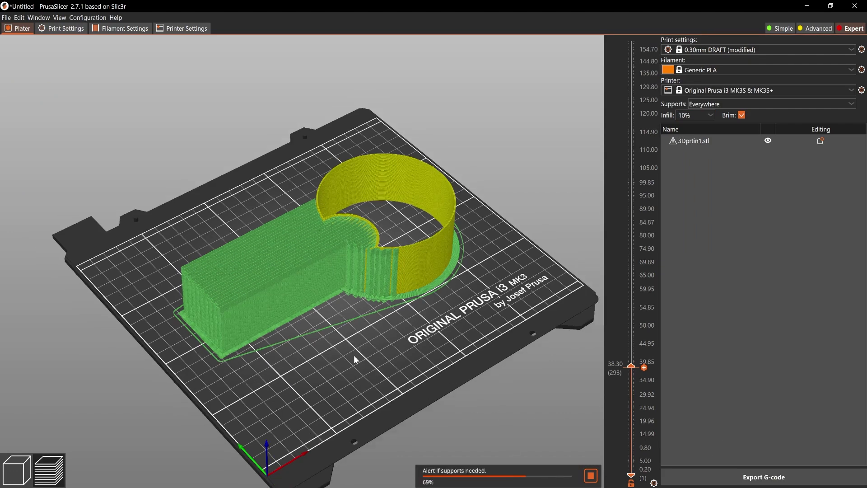
left_click_drag(364, 334, 390, 278)
scroll(390, 278, "up", 8)
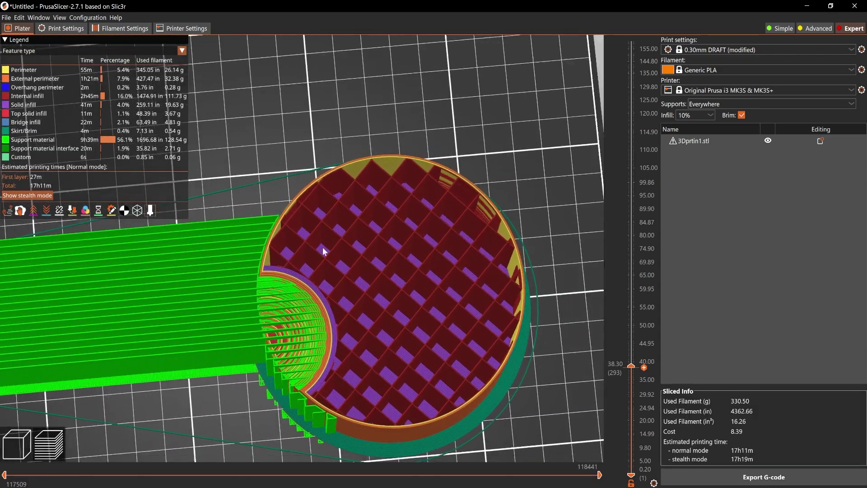
scroll(410, 238, "down", 6)
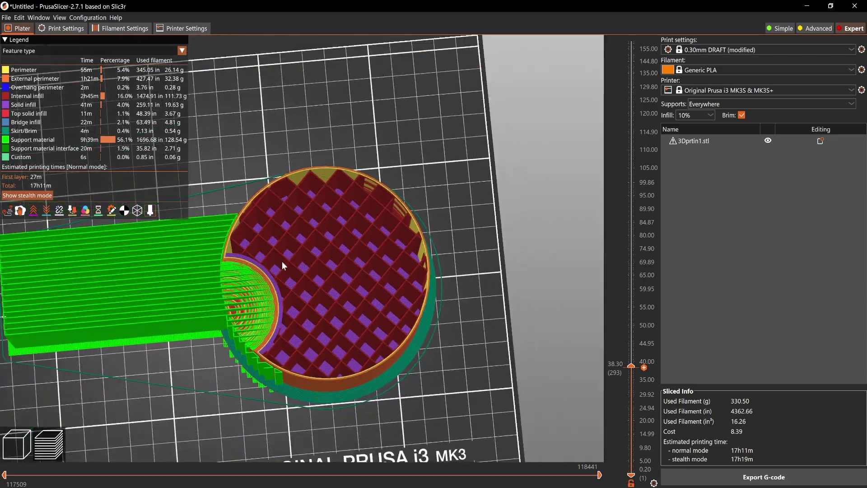
left_click_drag(282, 261, 255, 193)
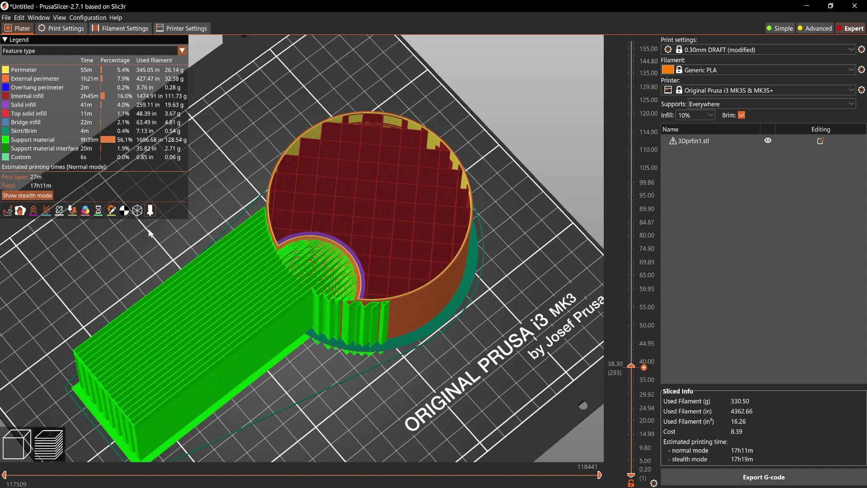
scroll(267, 281, "down", 6)
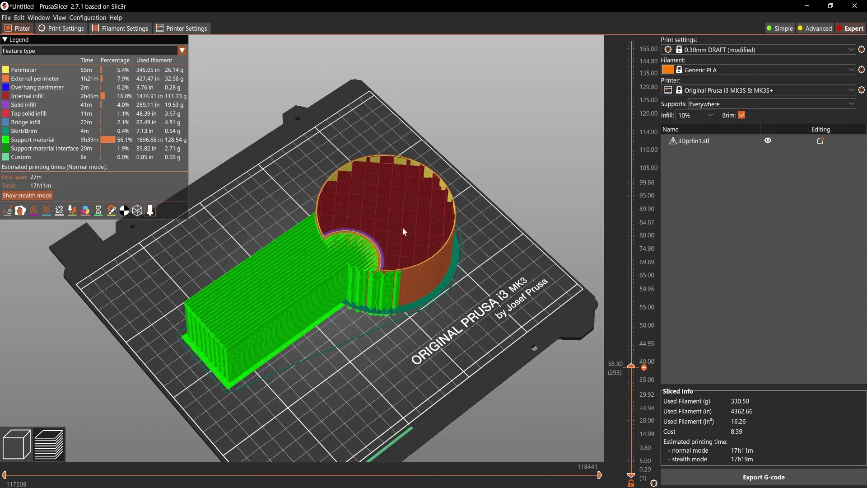
left_click(711, 115)
left_click(694, 136)
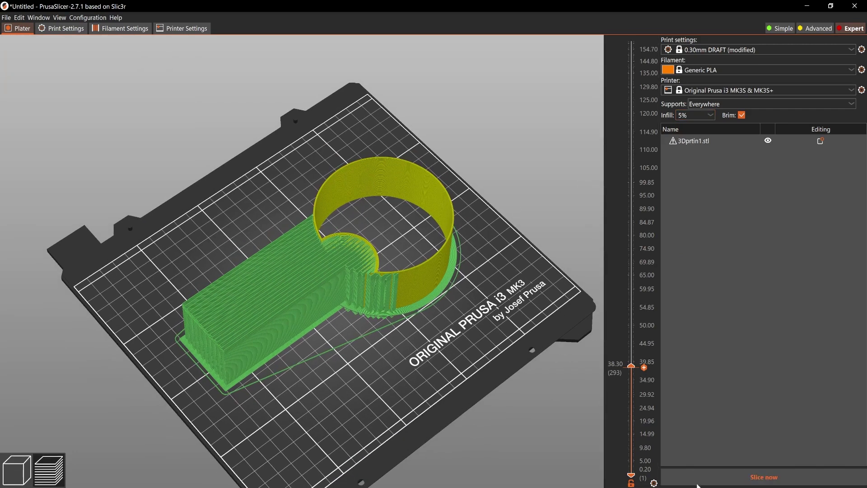
left_click(711, 115)
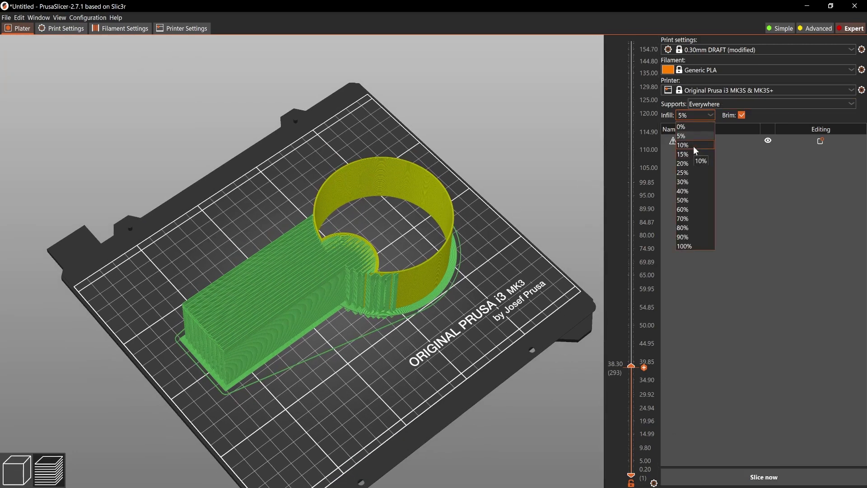
left_click(692, 145)
- Switch the print settings to the 0.15mm SPEED preset, transferring the modified infill, brim and support values, and slice the model
left_click(730, 50)
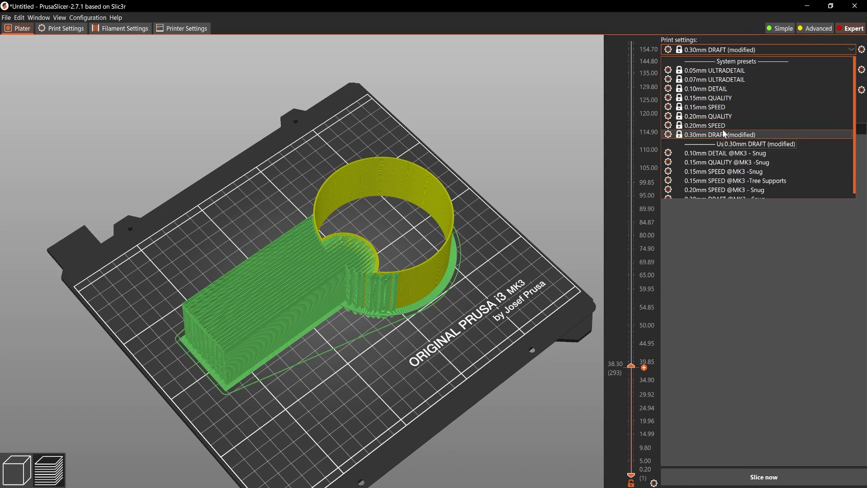
left_click(718, 107)
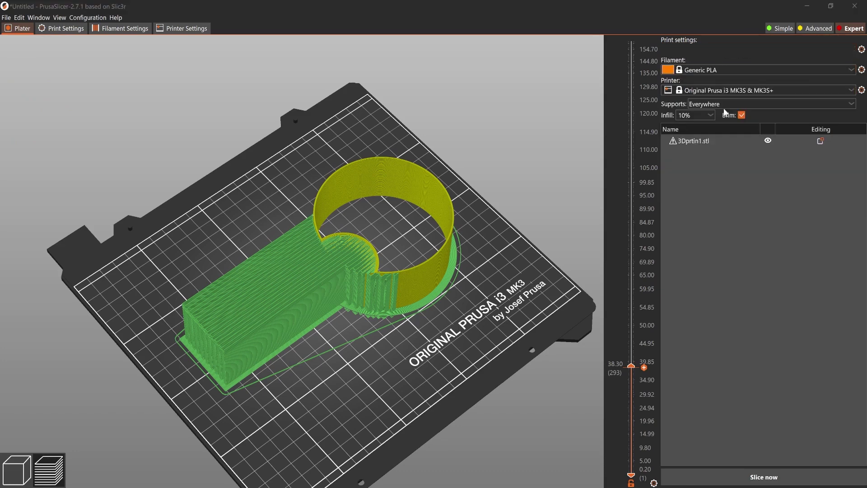
left_click(316, 328)
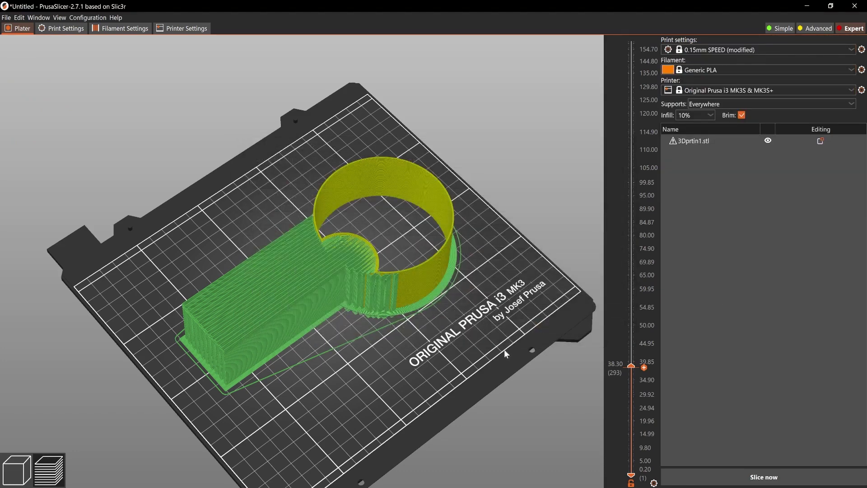
left_click(764, 476)
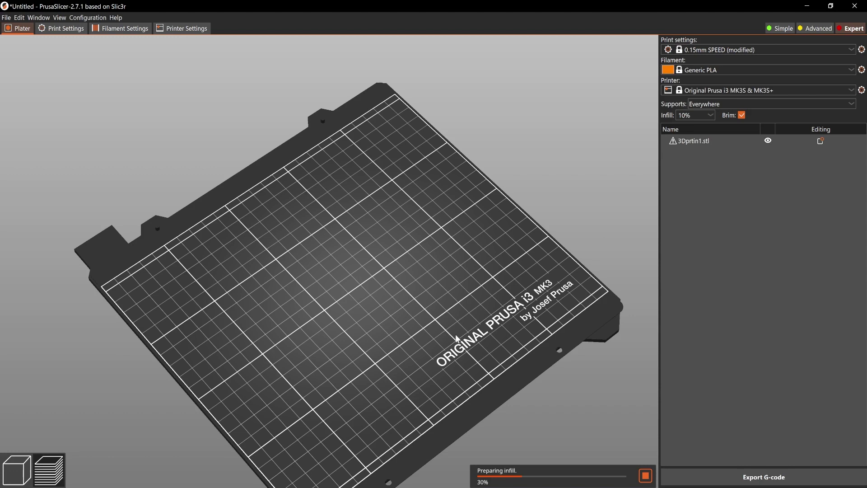
left_click_drag(458, 339, 366, 318)
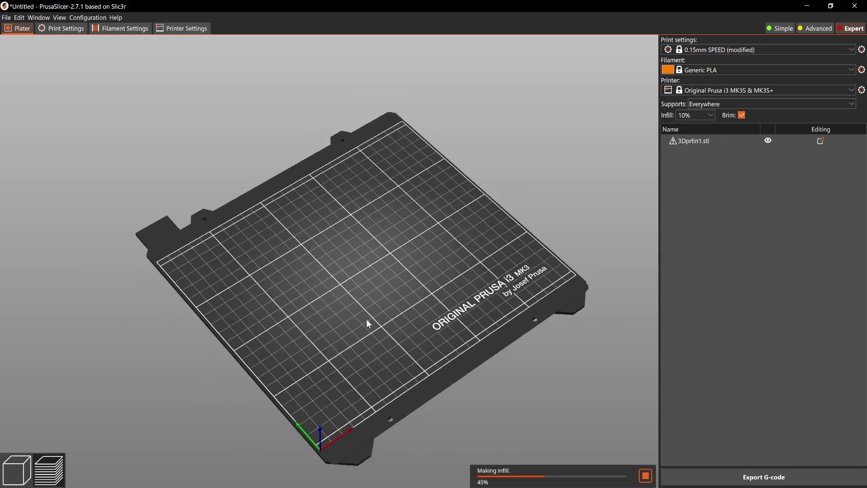
scroll(368, 317, "down", 3)
scroll(371, 322, "up", 2)
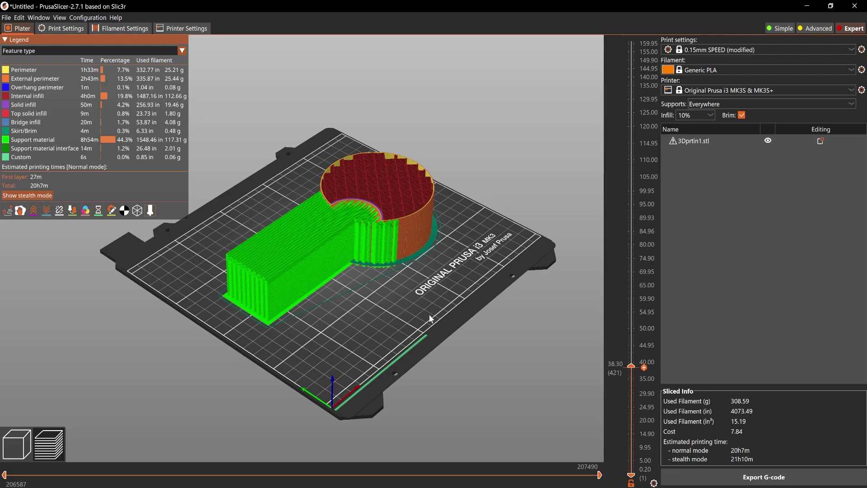
- Show all layers up to 161.30 mm and examine the supports under the arm and their share of the print time
mouse_move(415, 325)
left_mouse_down()
mouse_move(395, 337)
mouse_move(420, 326)
left_mouse_up()
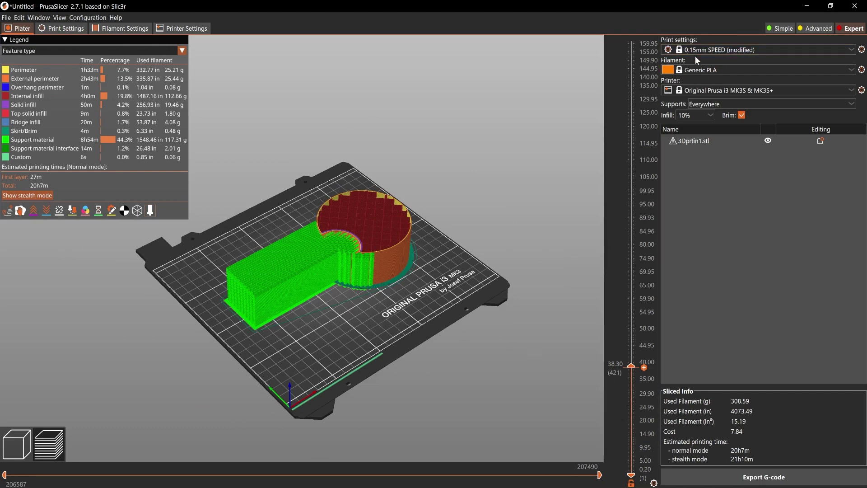
left_click_drag(337, 315, 358, 318)
left_click_drag(625, 366, 627, 26)
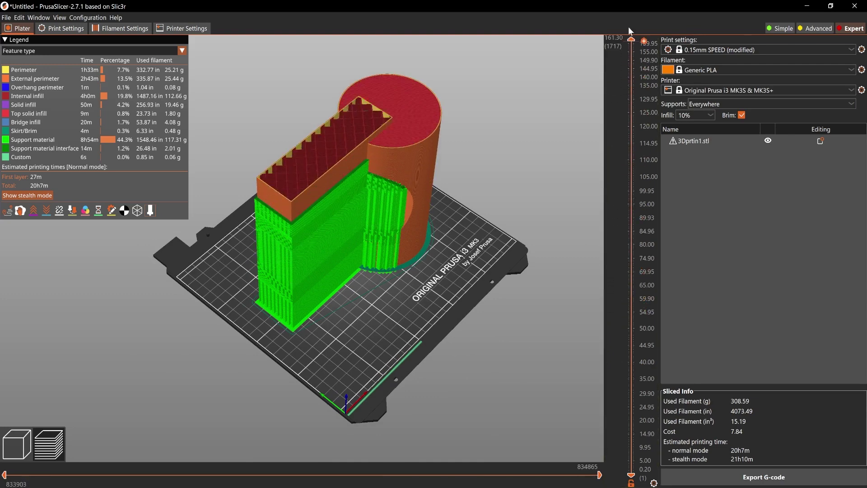
left_click_drag(422, 249, 361, 284)
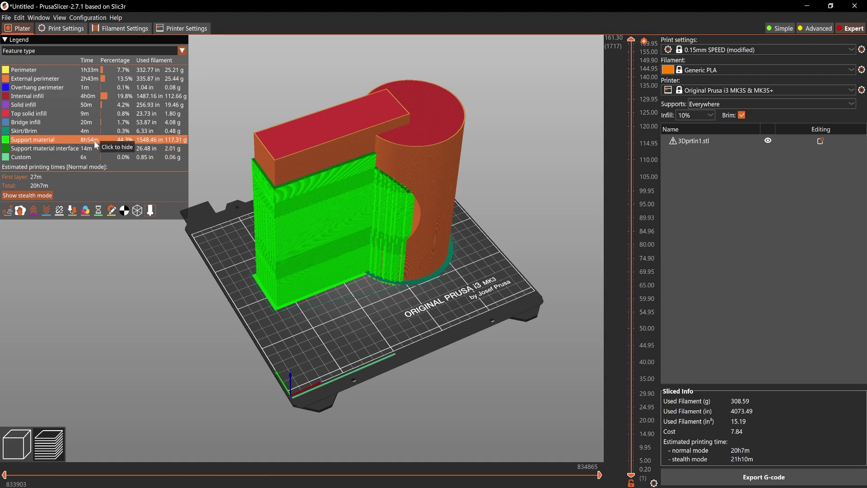
mouse_move(201, 300)
left_mouse_down()
mouse_move(218, 310)
mouse_move(209, 300)
left_mouse_up()
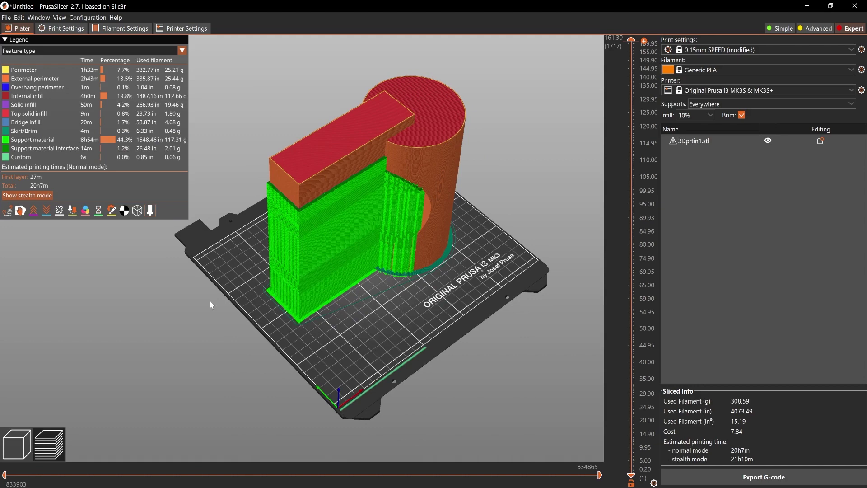
left_click_drag(240, 262, 249, 289)
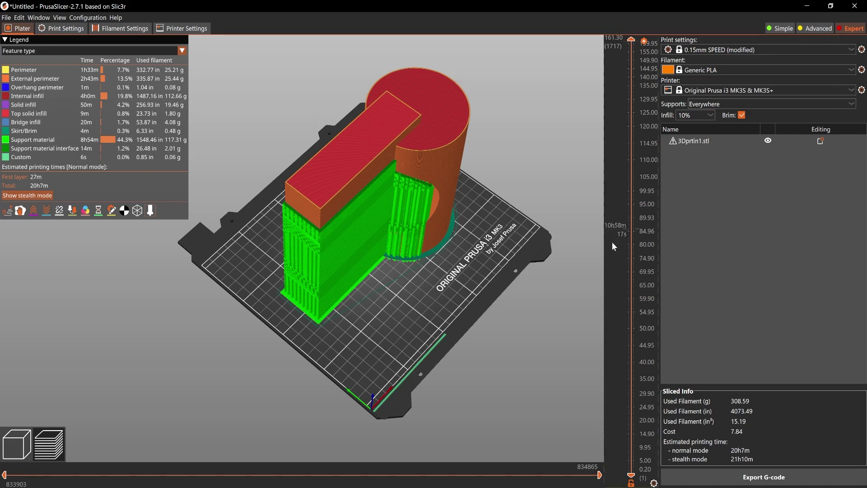
left_click_drag(452, 254, 443, 256)
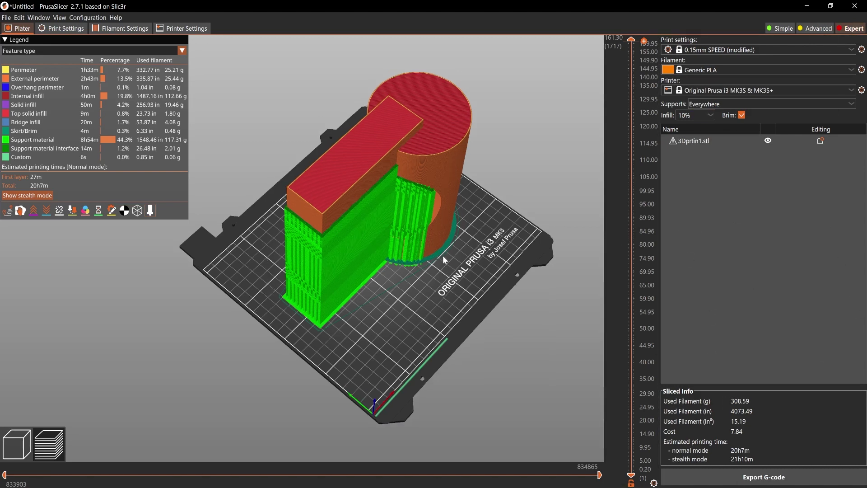
- Set the support material style to Organic in the print settings
left_click(65, 29)
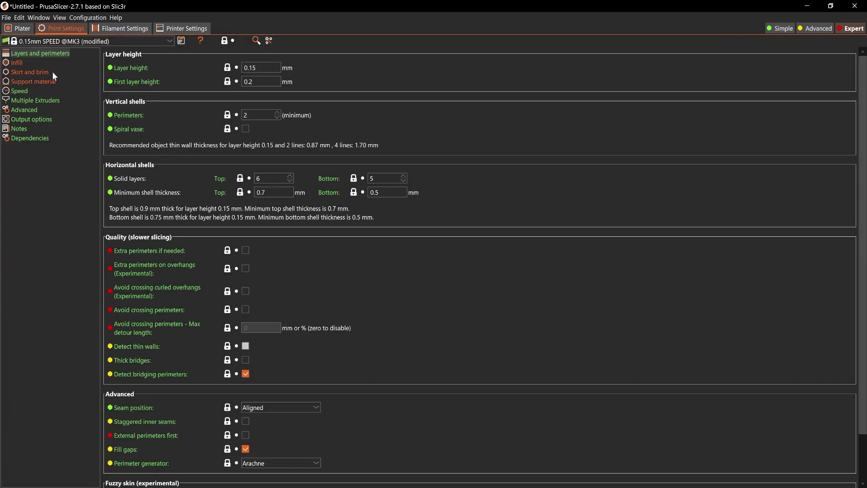
left_click(52, 81)
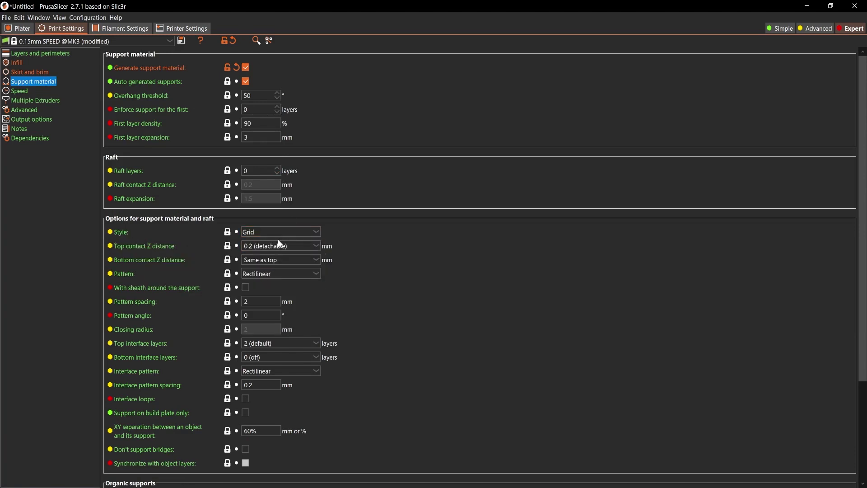
left_click(307, 232)
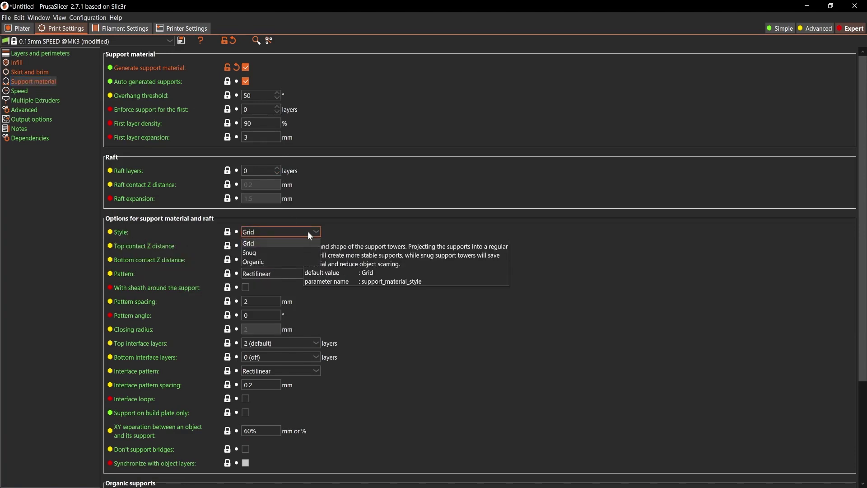
left_click(263, 264)
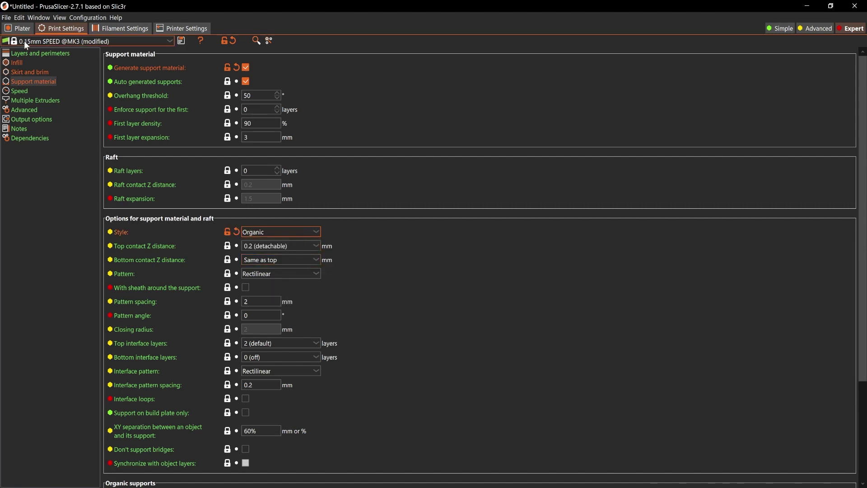
- Return to the plater and slice the model with the organic supports
left_click(23, 28)
scroll(481, 350, "up", 1)
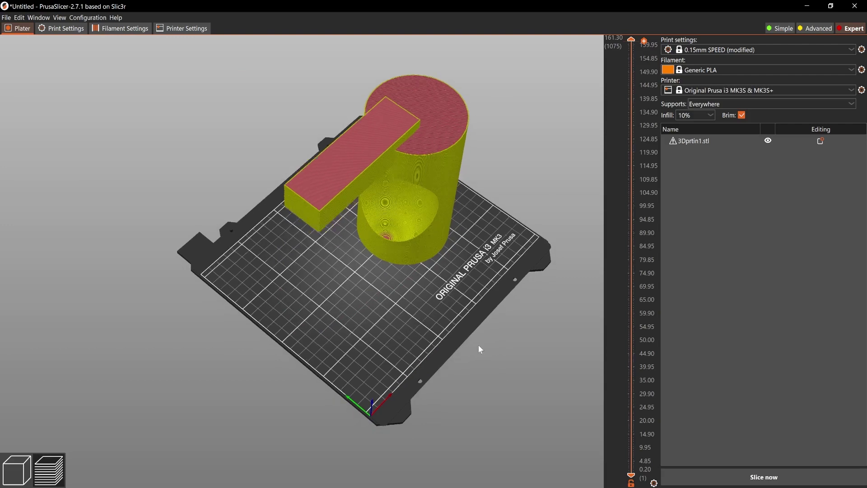
left_click_drag(481, 350, 488, 334)
left_click(764, 477)
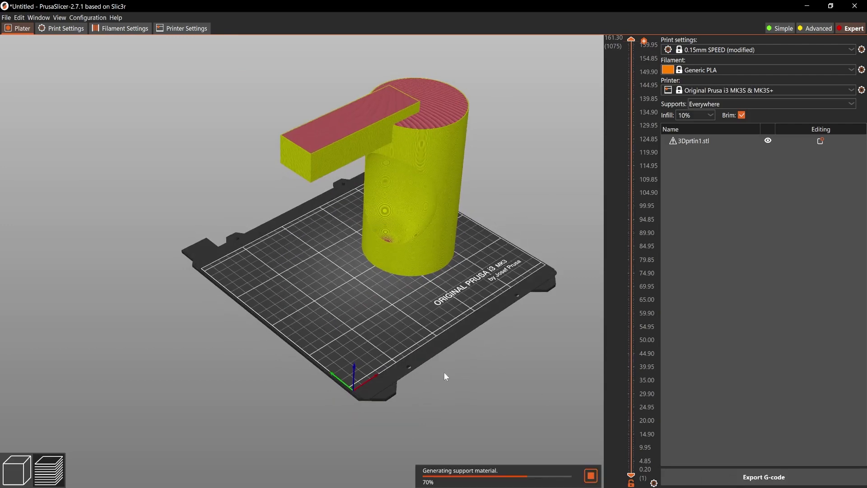
- Examine the tree-shaped organic supports beneath the arm and beside the cylinder's opening in the sliced preview
mouse_move(433, 326)
left_mouse_down()
mouse_move(425, 301)
mouse_move(425, 318)
mouse_move(380, 305)
mouse_move(404, 340)
mouse_move(382, 334)
mouse_move(412, 330)
mouse_move(374, 340)
mouse_move(362, 332)
mouse_move(373, 335)
left_mouse_up()
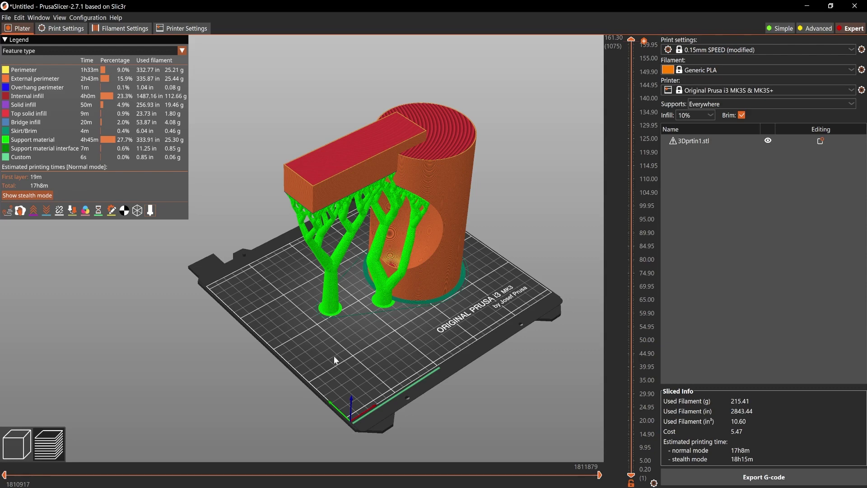
left_click_drag(334, 355, 282, 304)
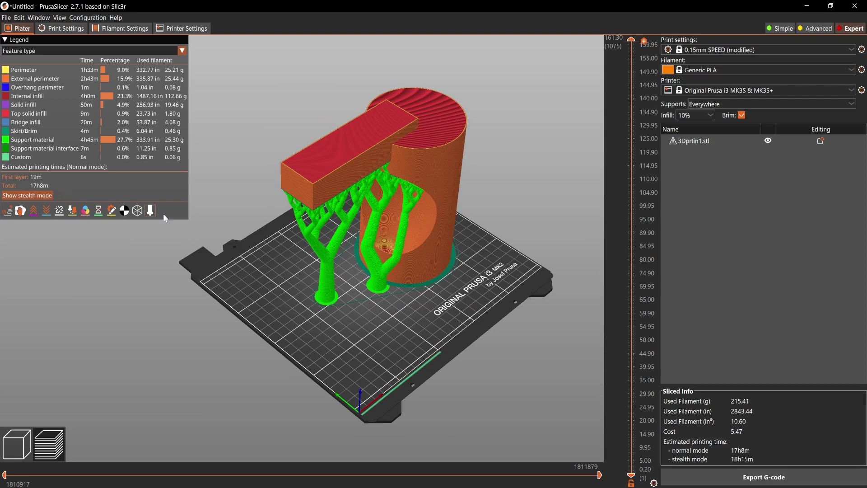
scroll(280, 298, "up", 10)
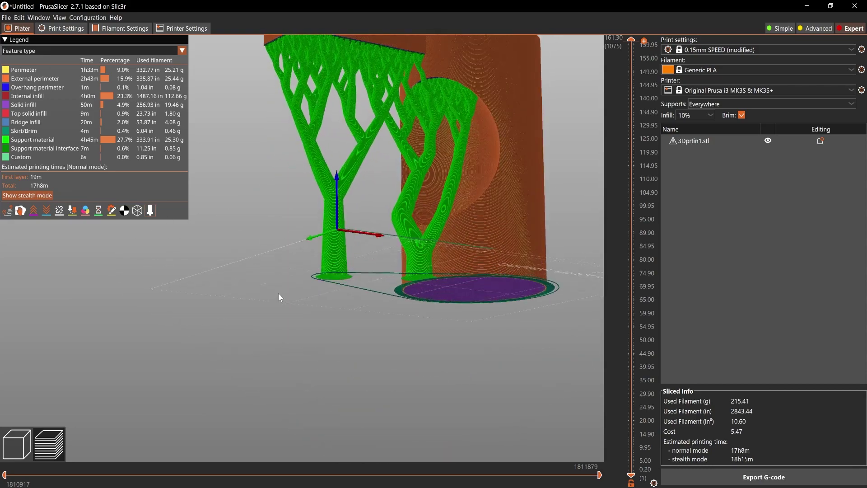
- Examine the whole sliced model with its organic supports from above and compare it against the estimated print time
scroll(271, 223, "down", 10)
mouse_move(275, 240)
left_mouse_down()
mouse_move(322, 234)
mouse_move(274, 254)
left_mouse_up()
scroll(275, 259, "up", 3)
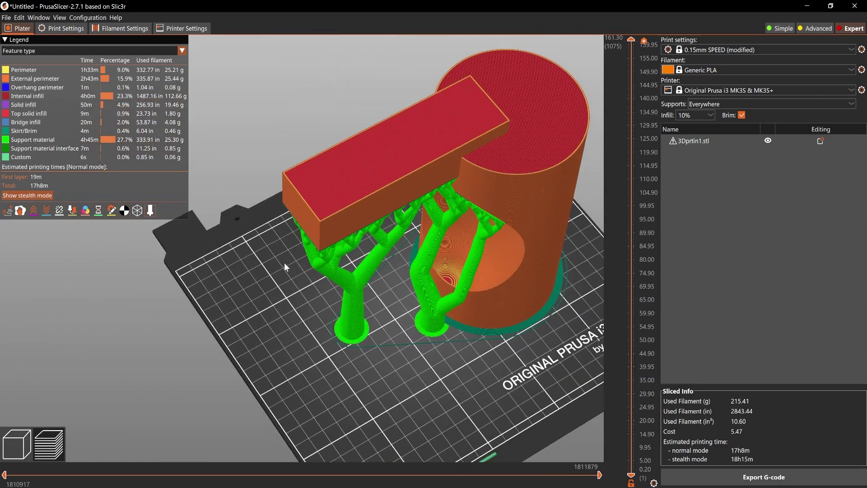
scroll(271, 252, "down", 2)
mouse_move(633, 46)
left_mouse_down()
mouse_move(614, 150)
mouse_move(597, 416)
mouse_move(612, 465)
mouse_move(641, 64)
mouse_move(632, 40)
left_mouse_up()
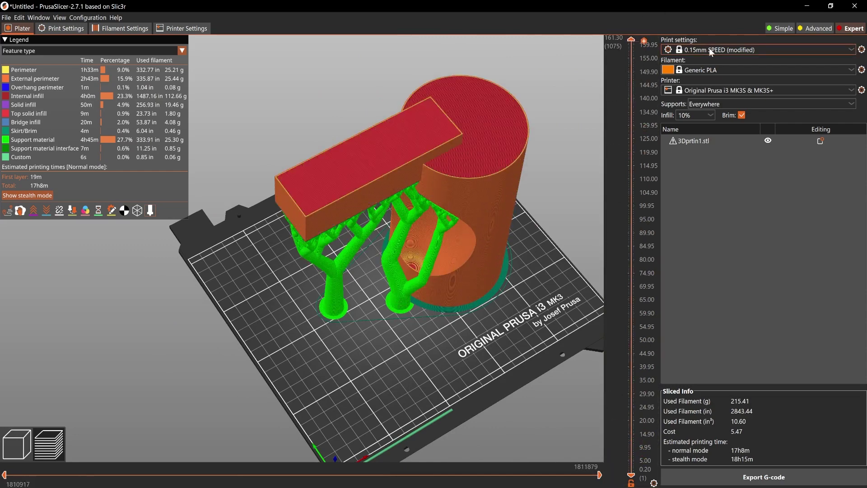
left_click_drag(216, 229, 264, 206)
scroll(251, 226, "down", 2)
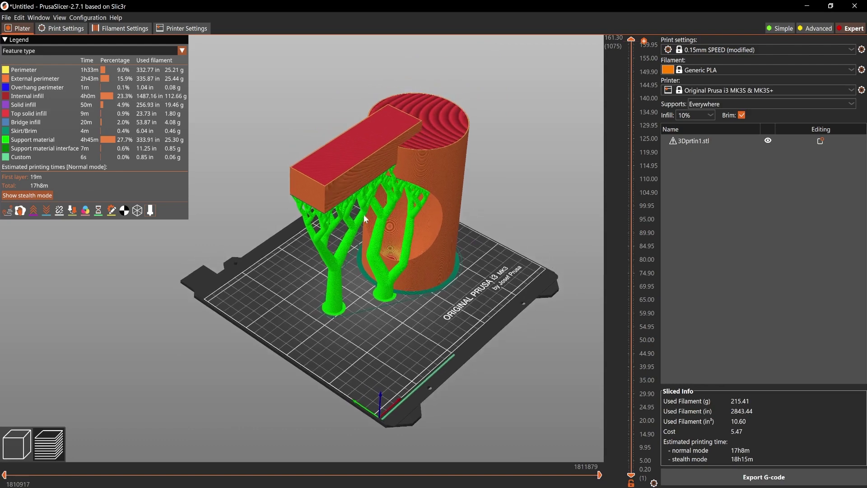
- Set the support material style to Snug in the print settings and slice the model again
left_click(63, 28)
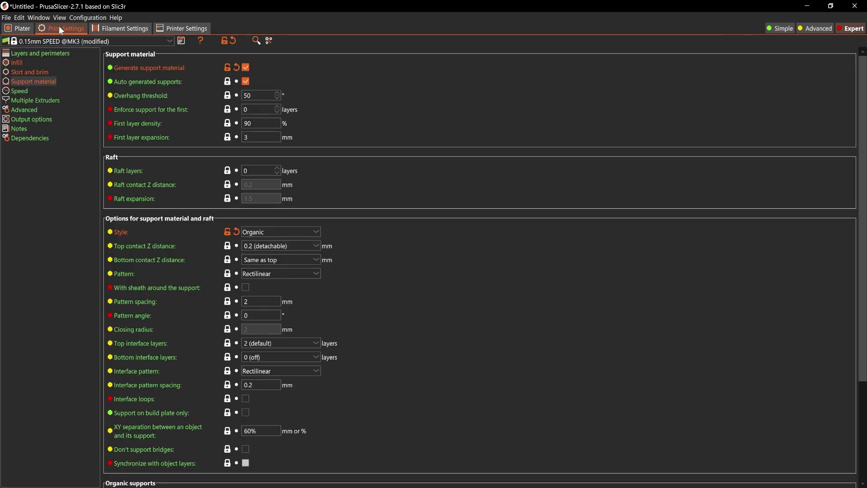
left_click(277, 233)
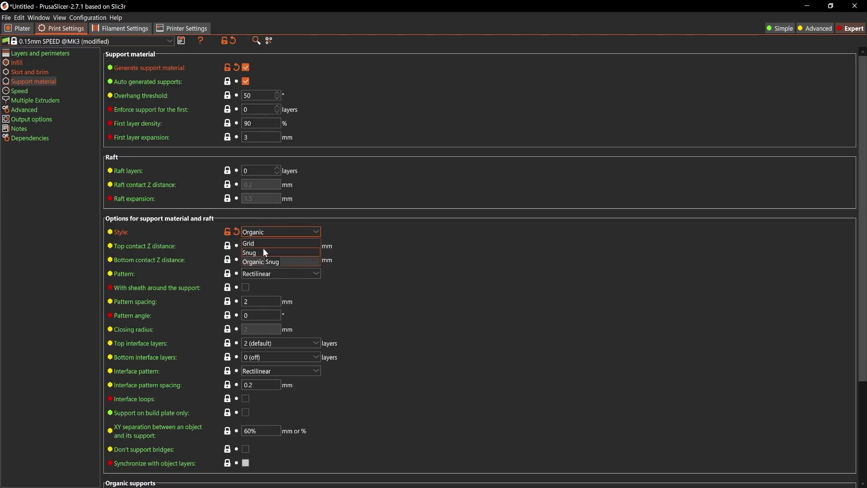
left_click(261, 254)
left_click(17, 28)
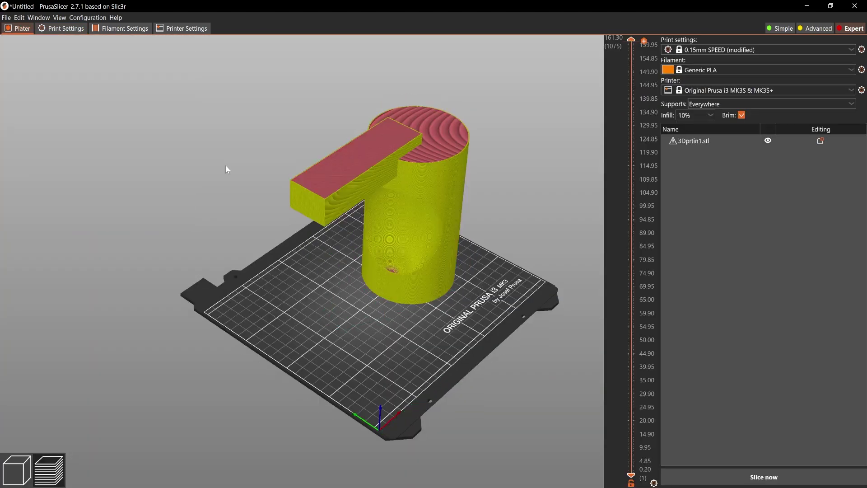
left_click(764, 477)
left_click_drag(479, 389, 451, 370)
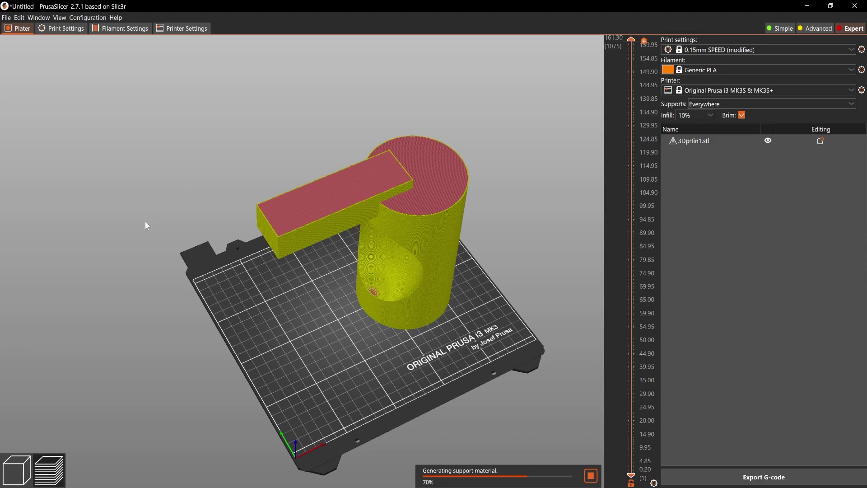
- Check the support style options in the print settings, keep Snug selected and return to the plater
left_click(72, 29)
left_click(283, 236)
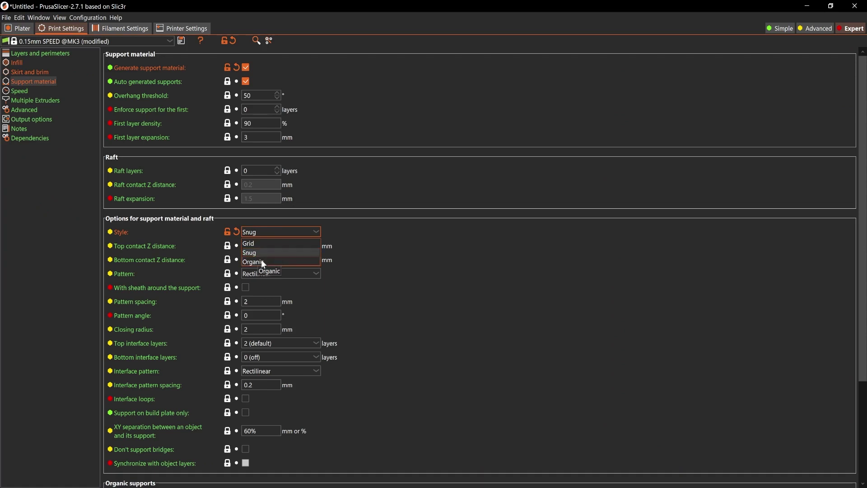
left_click(259, 254)
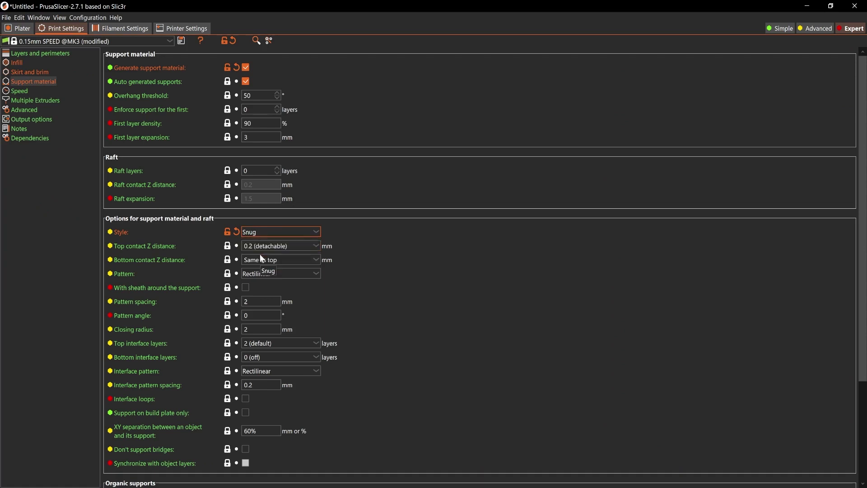
left_click(20, 28)
- Examine the snug supports under the arm and inside the cylinder's opening in the full sliced preview
left_click_drag(533, 393, 514, 362)
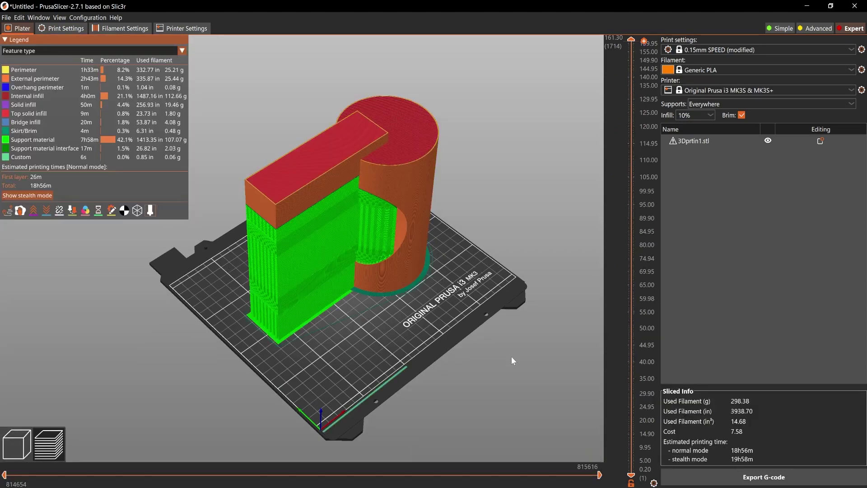
left_click_drag(427, 394, 397, 361)
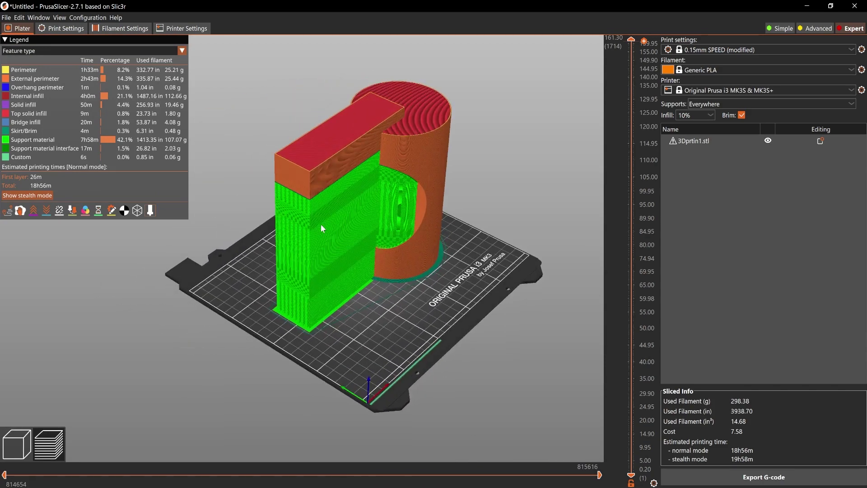
scroll(323, 228, "up", 3)
mouse_move(631, 40)
left_mouse_down()
mouse_move(632, 433)
mouse_move(632, 40)
left_mouse_up()
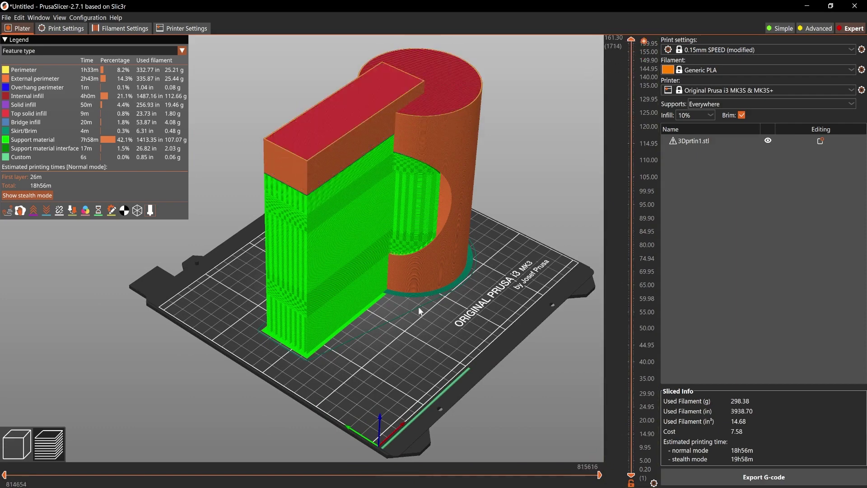
left_click_drag(420, 311, 298, 305)
left_click_drag(395, 305, 374, 312)
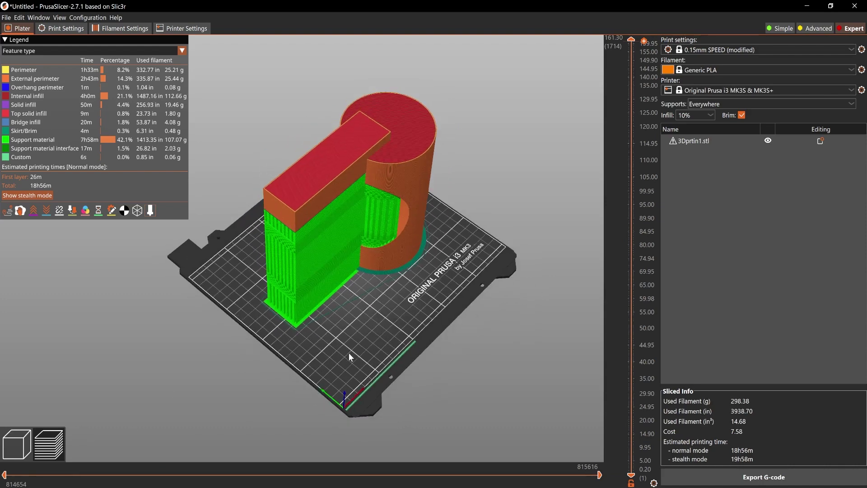
- Switch between the 3D editor view and the sliced preview to compare them, finishing in the 3D editor view
left_click(18, 444)
left_click(50, 472)
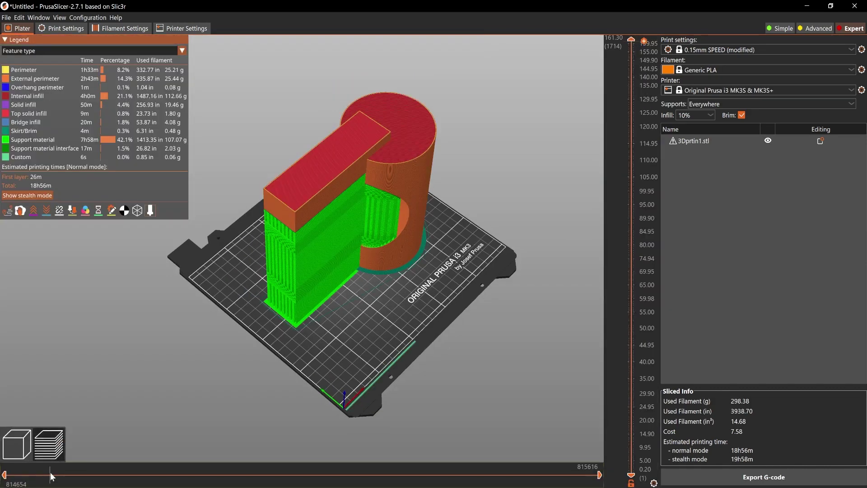
left_click(19, 443)
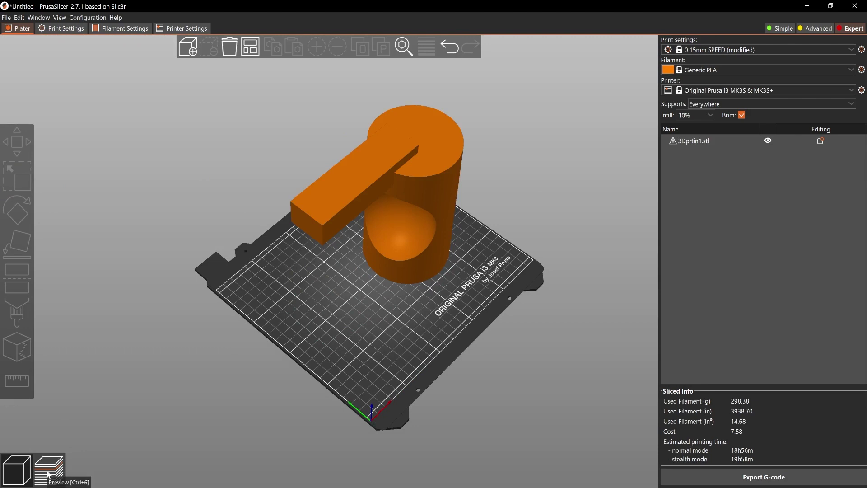
left_click(47, 470)
left_click(20, 446)
left_click(49, 470)
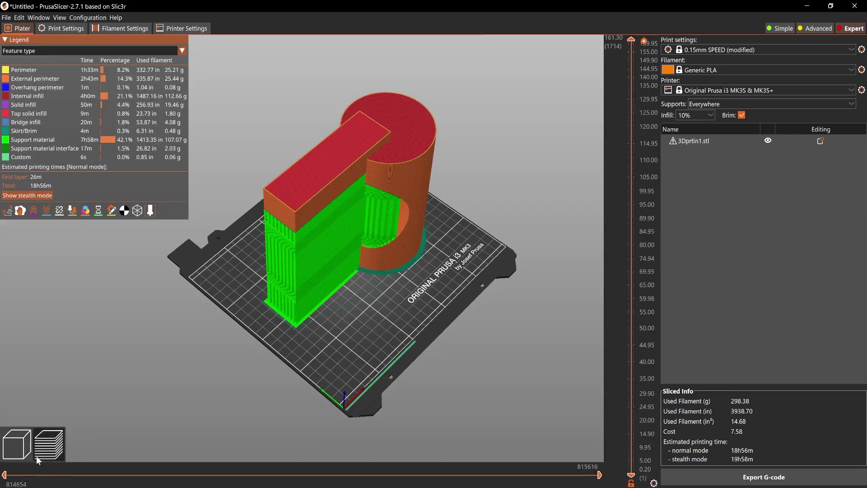
left_click(13, 441)
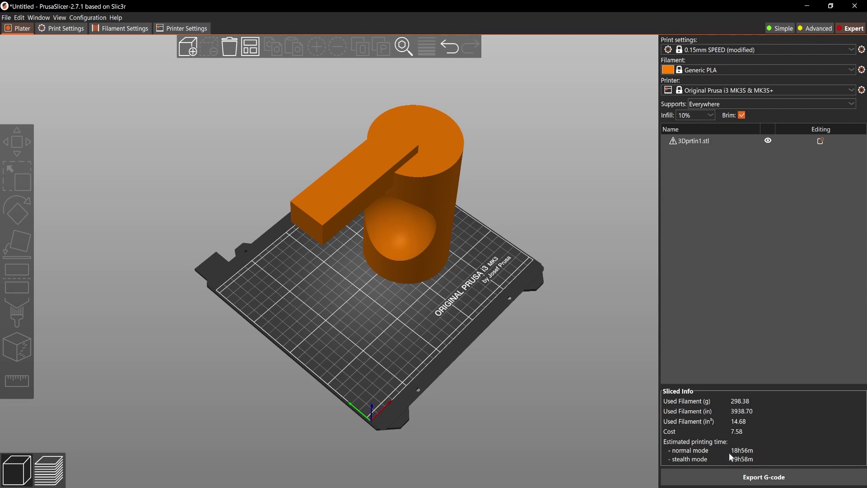
- Select the model and move it on the bed to about X 4.64 in and Y 4.05 in
left_click_drag(383, 350, 423, 280)
left_click(436, 251)
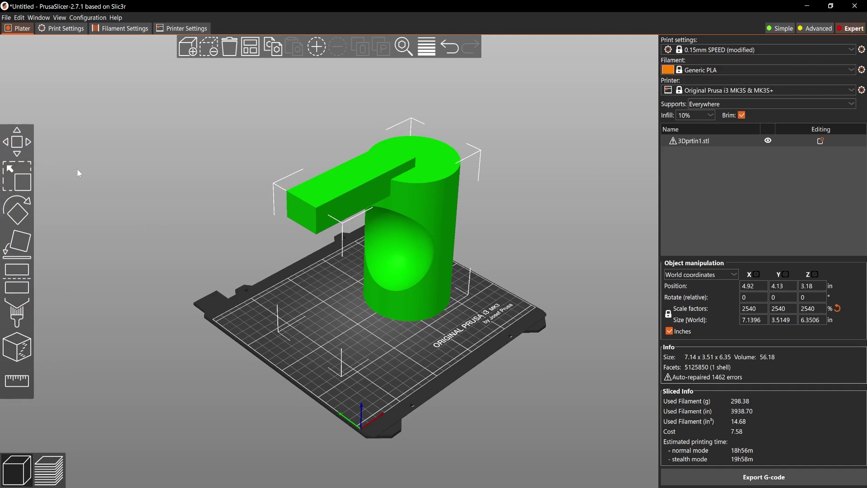
left_click(17, 142)
left_click_drag(470, 207, 436, 218)
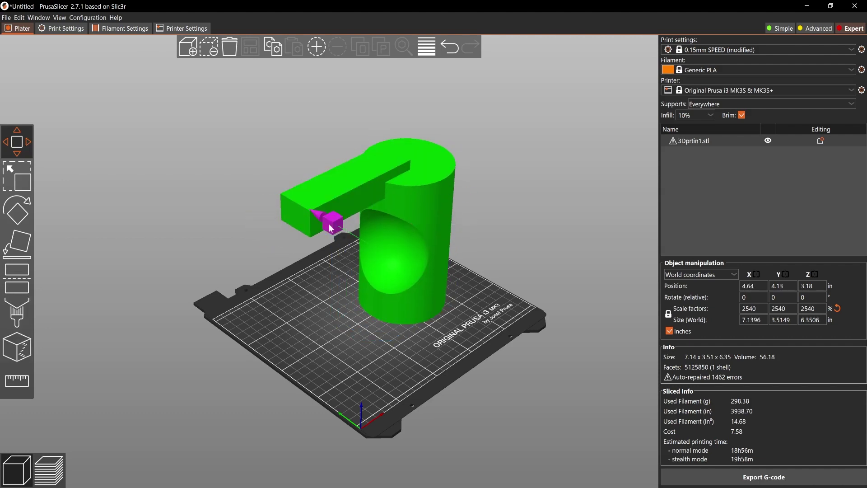
left_click_drag(324, 225, 344, 216)
mouse_move(378, 156)
left_mouse_down()
mouse_move(378, 193)
mouse_move(378, 150)
mouse_move(379, 159)
left_mouse_up()
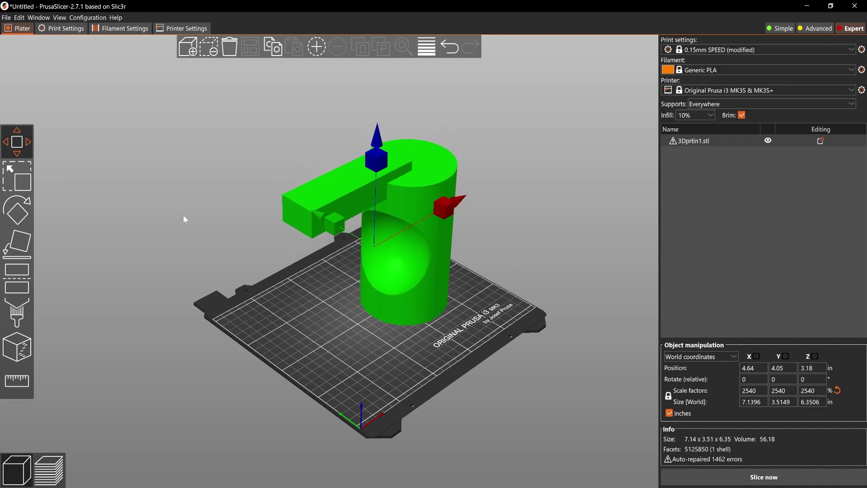
- Scale the model uniformly to about 2604.4 %, try stretching it along X and undo that stretch
left_click(17, 177)
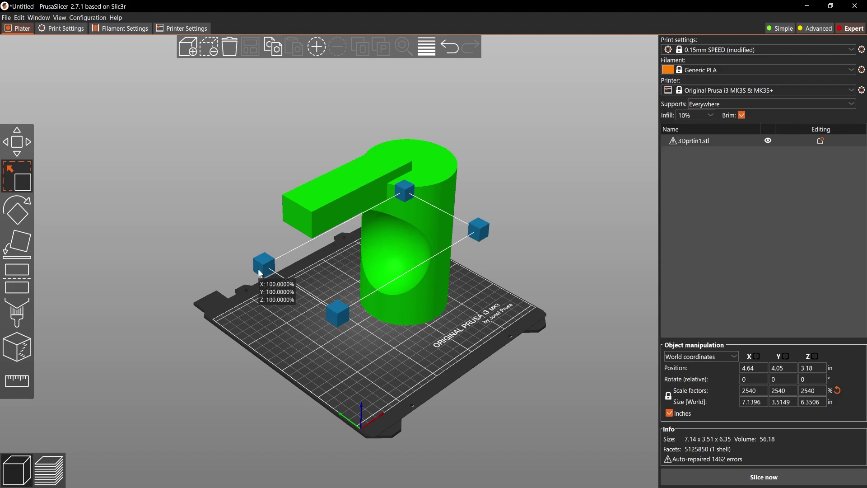
left_click_drag(260, 273, 239, 298)
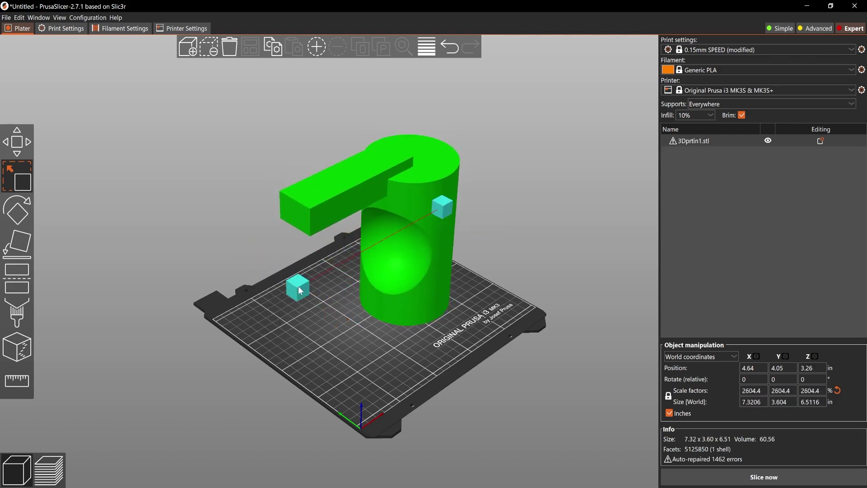
left_click_drag(297, 285, 371, 263)
key("ctrl+z")
key("ctrl+z")
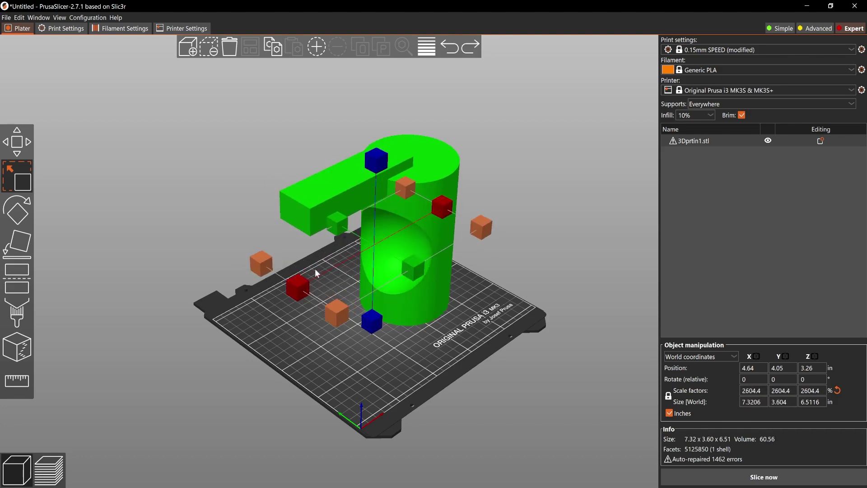
- Shrink the model along X only to about 2227.89 %, and undo a trial scaling along Y
mouse_move(295, 287)
left_mouse_down()
mouse_move(327, 271)
mouse_move(307, 282)
left_mouse_up()
left_click_drag(413, 266, 400, 264)
key("ctrl+z")
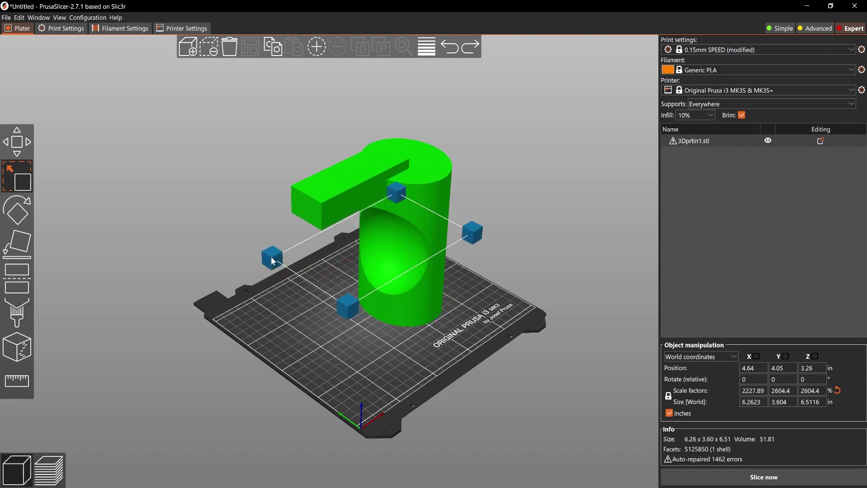
- Scale the whole model down proportionally to about 2051.56 % in X and 2398.26 % in Y and Z, and reselect it
left_click_drag(269, 258, 393, 260)
left_click(299, 318)
left_click(396, 255)
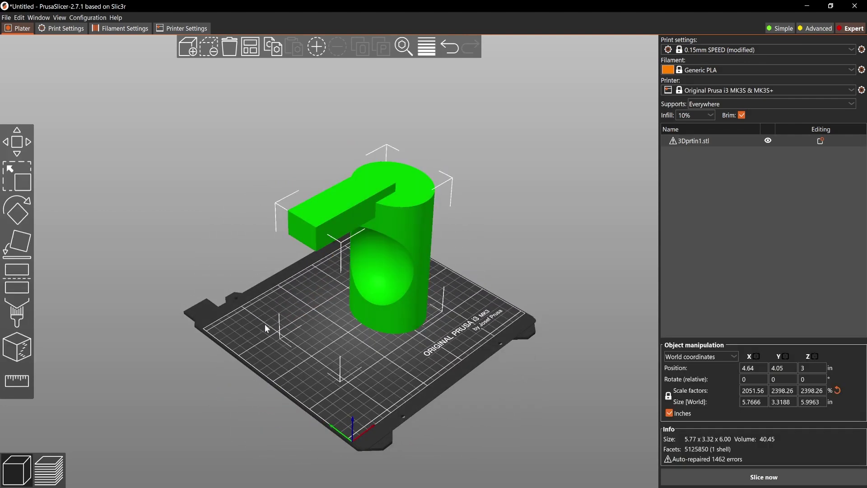
left_click(234, 313)
left_click(372, 257)
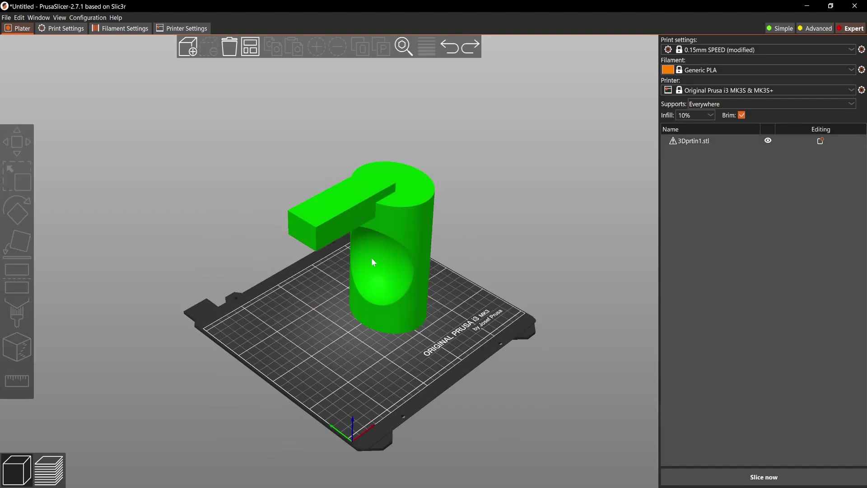
- Try rotating the model about its Y, X and Z axes with the Rotate tool, and deselect it
right_click_drag(263, 312, 237, 305)
left_click_drag(238, 307, 235, 308)
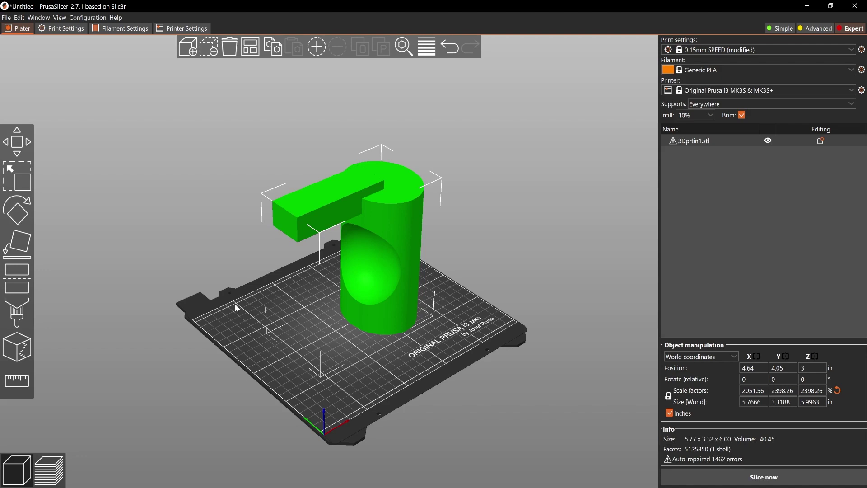
left_click(16, 215)
right_click_drag(200, 259, 207, 261)
mouse_move(208, 260)
left_mouse_down()
mouse_move(213, 252)
mouse_move(211, 260)
left_mouse_up()
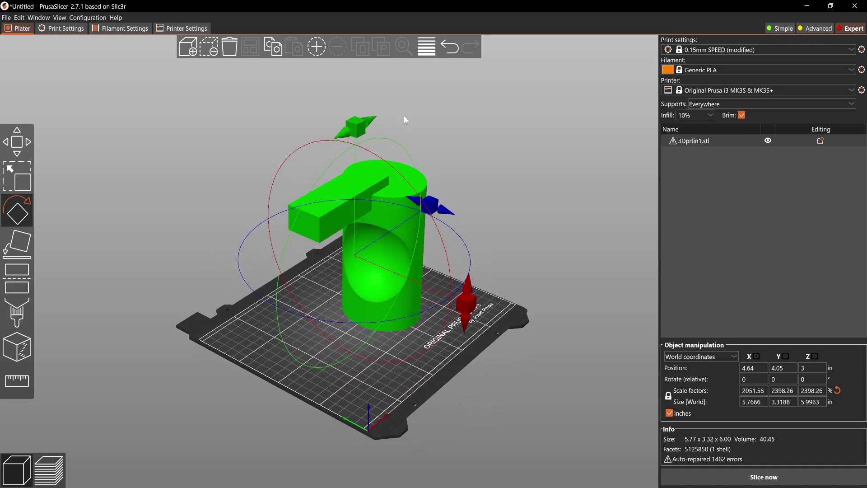
left_click_drag(356, 127, 337, 132)
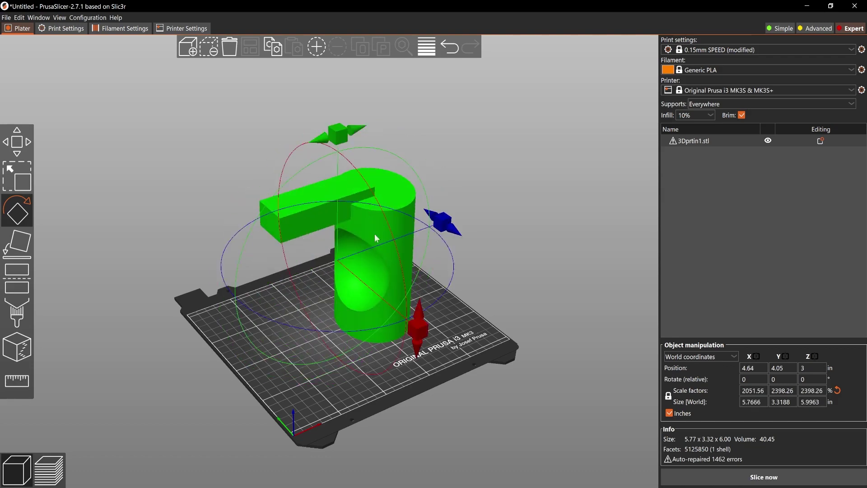
mouse_move(416, 326)
left_mouse_down()
mouse_move(350, 93)
mouse_move(256, 153)
mouse_move(339, 136)
mouse_move(376, 208)
mouse_move(413, 331)
left_mouse_up()
mouse_move(444, 223)
left_mouse_down()
mouse_move(465, 245)
mouse_move(360, 348)
mouse_move(213, 299)
mouse_move(361, 308)
mouse_move(459, 228)
left_mouse_up()
left_click(158, 262)
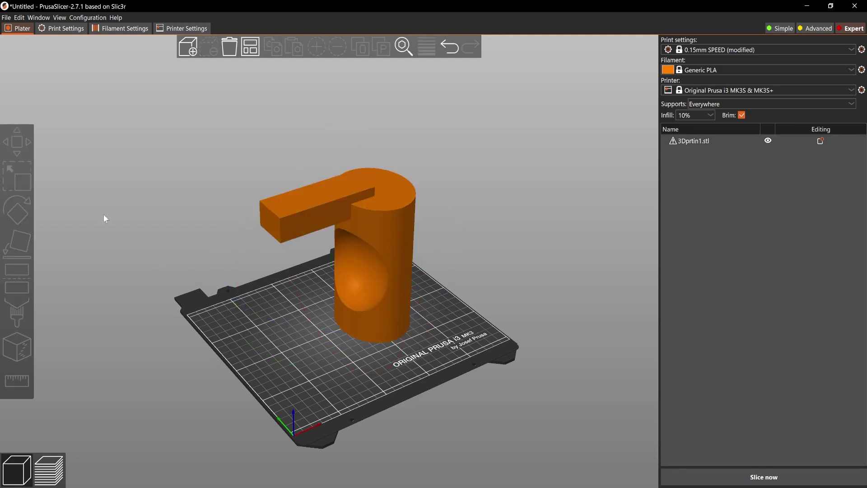
- Select the model and use Place on face to lay it on the slanted face across the cylinder's opening
left_click(385, 209)
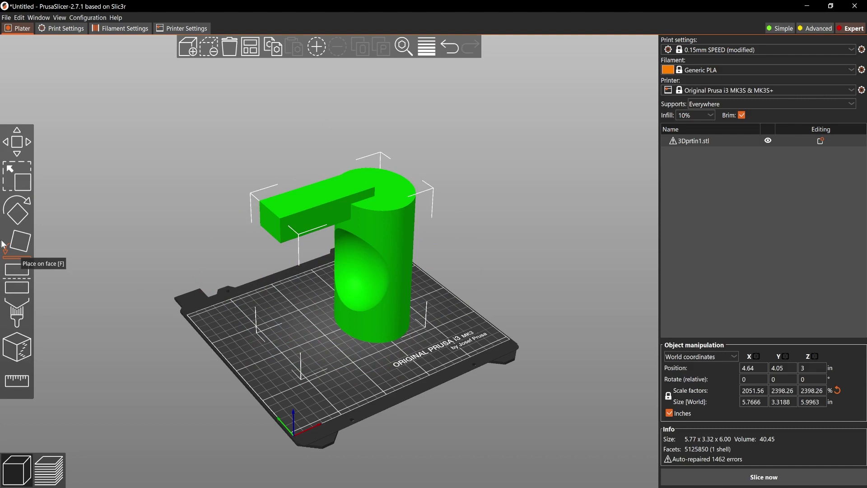
key("f")
left_click_drag(183, 332, 230, 354)
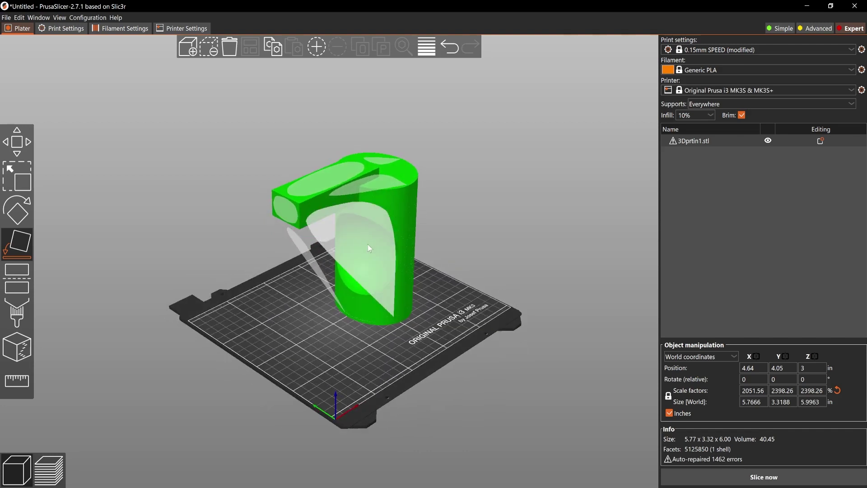
left_click(350, 248)
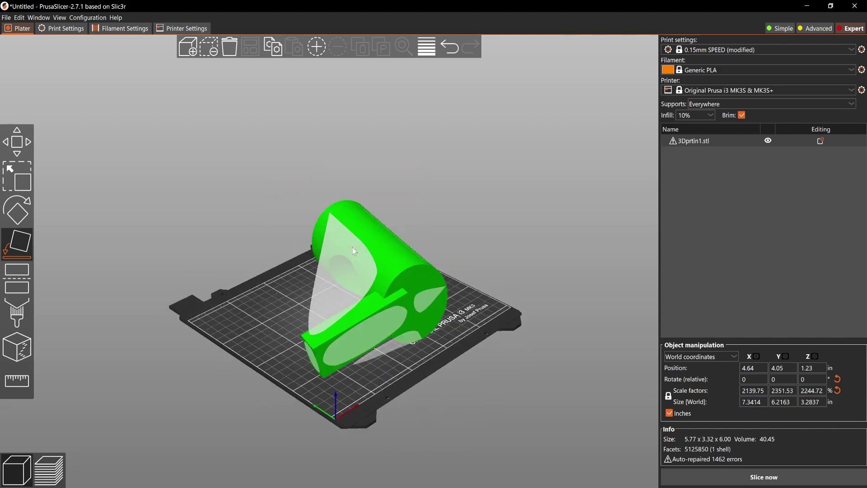
- Place the model on other candidate faces in turn, finishing with it standing upright on the cylinder's base
left_click_drag(253, 315, 325, 306)
left_click(338, 305)
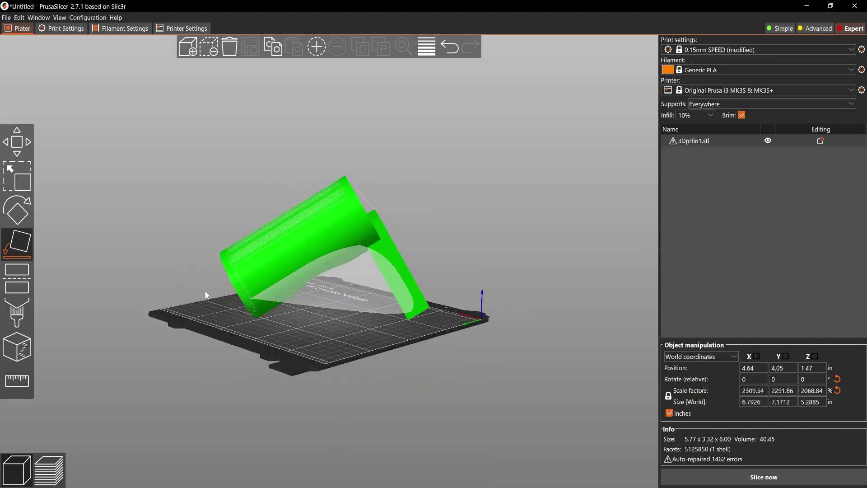
left_click(344, 304)
left_click_drag(156, 309, 212, 309)
left_click(365, 321)
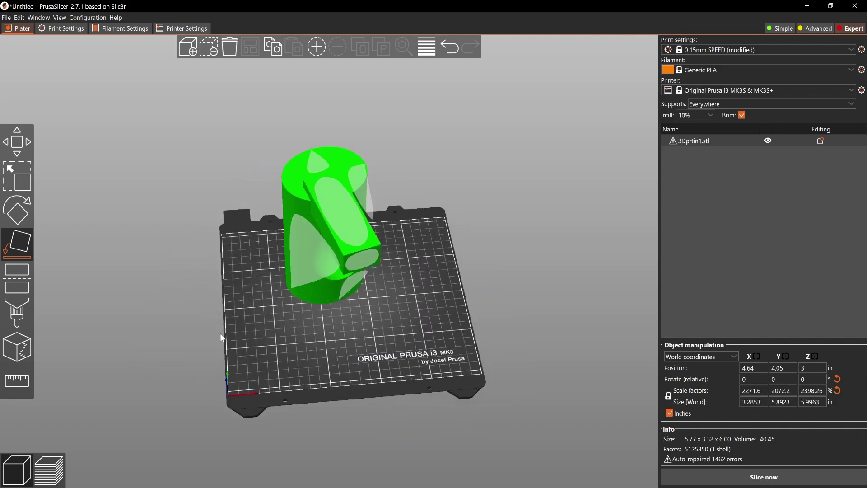
- Use Place on face to turn the model over onto its arm end, and stand it back upright with the arm on top
left_click_drag(221, 339, 334, 305)
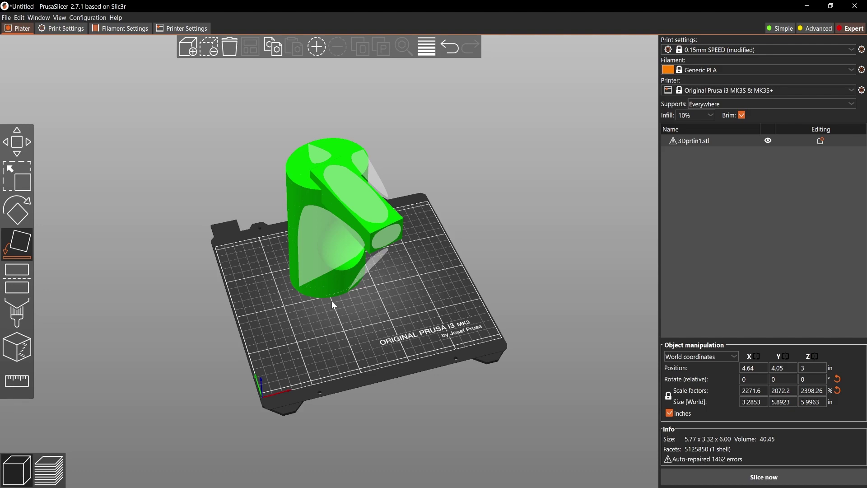
left_click(348, 206)
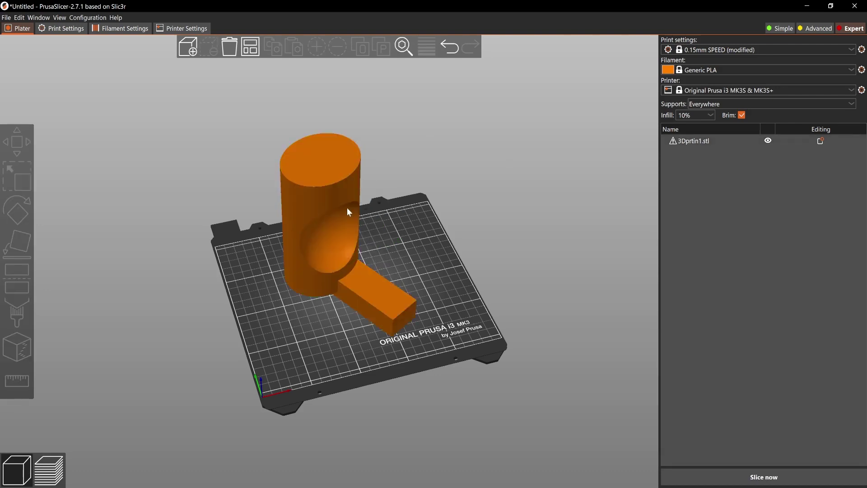
left_click(319, 227)
key("f")
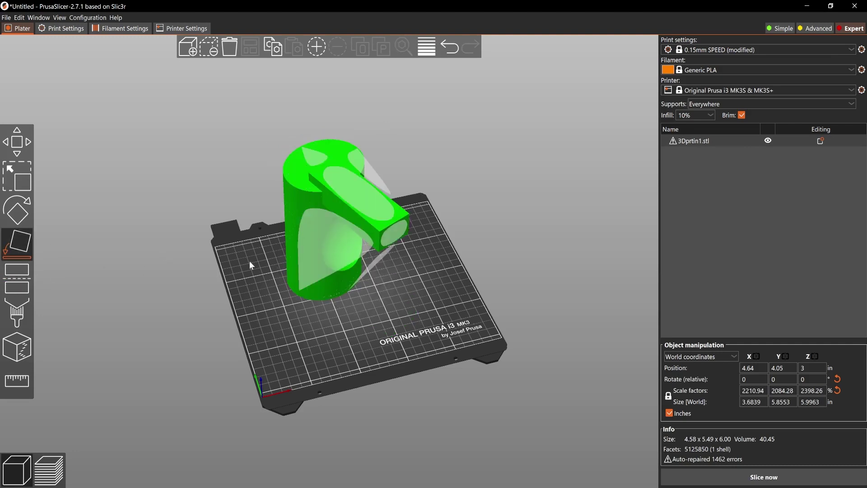
left_click_drag(252, 265, 221, 277)
left_click(286, 267)
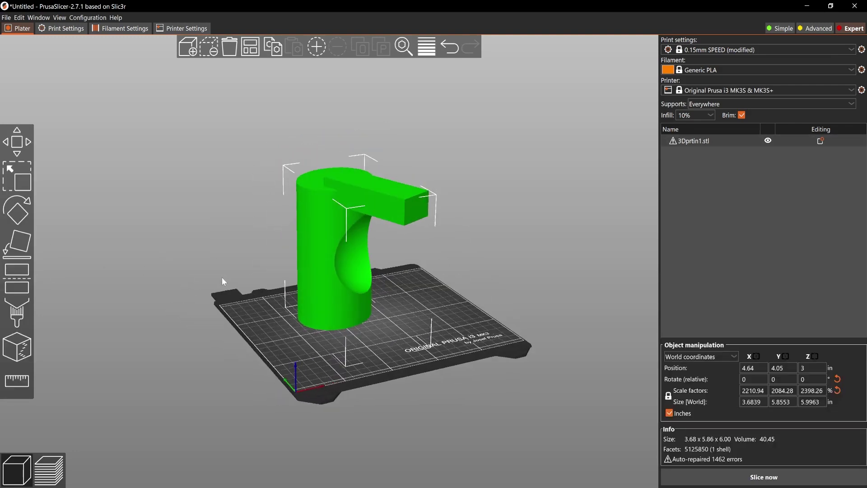
- Cut the model into two objects with a horizontal planar cut at about Z 3.63 in
left_click(18, 280)
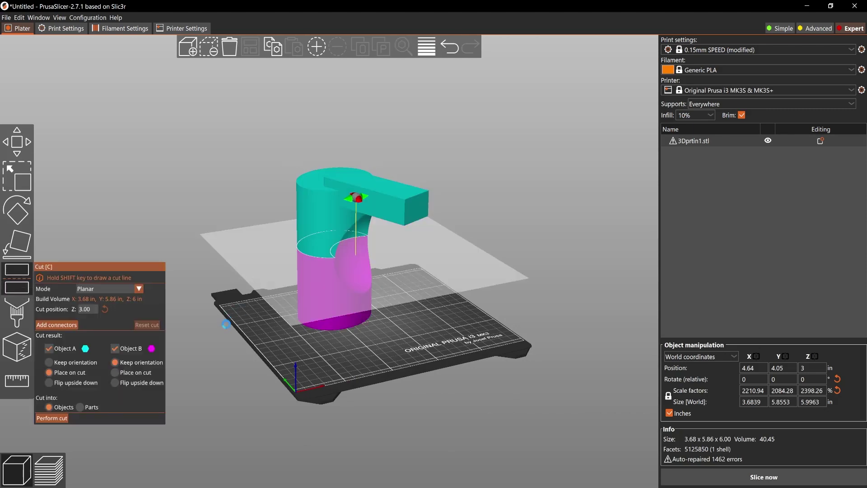
left_click_drag(233, 318, 247, 290)
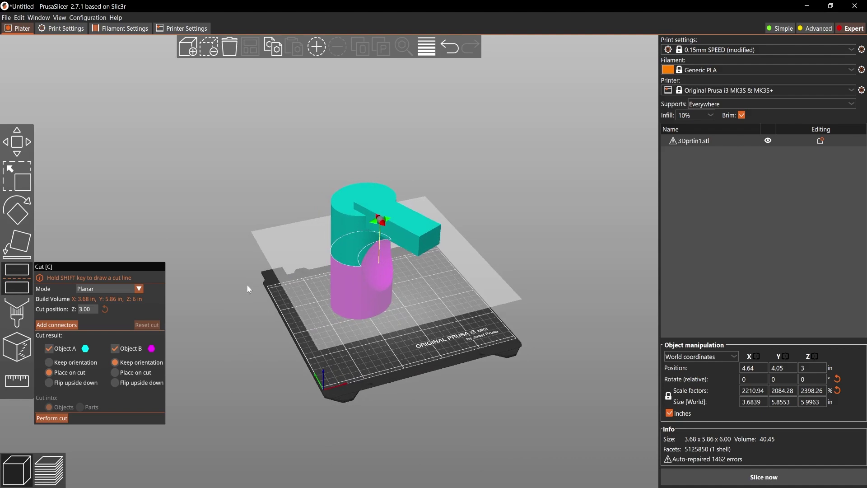
left_click_drag(248, 289, 250, 312)
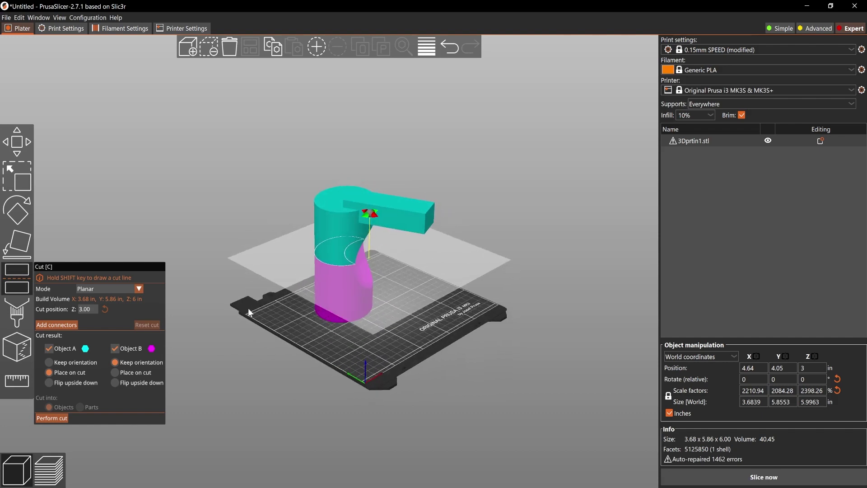
scroll(389, 204, "up", 2)
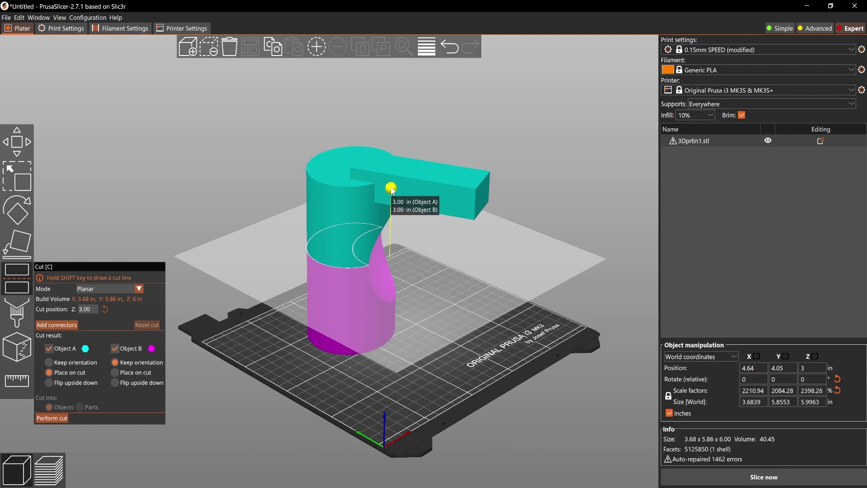
left_click_drag(392, 192, 403, 169)
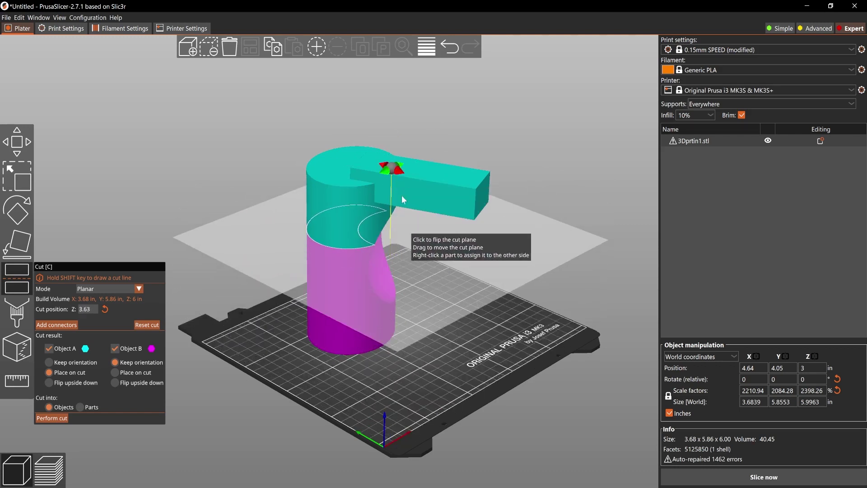
mouse_move(402, 176)
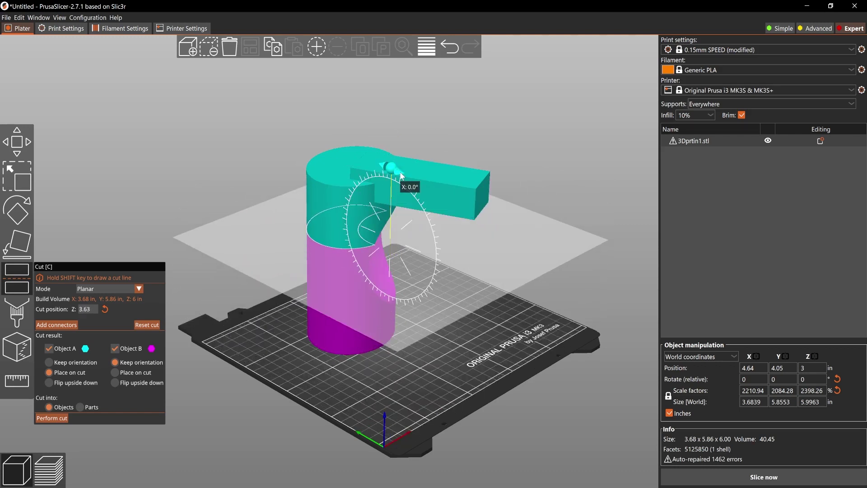
mouse_move(401, 175)
left_mouse_down()
mouse_move(441, 242)
mouse_move(438, 256)
mouse_move(444, 252)
mouse_move(422, 208)
mouse_move(393, 179)
mouse_move(339, 283)
mouse_move(348, 244)
mouse_move(401, 175)
mouse_move(387, 172)
left_mouse_up()
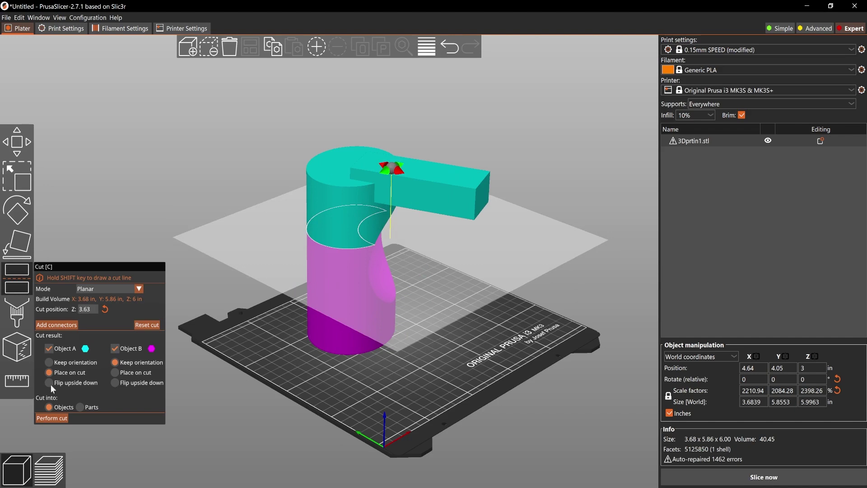
left_click(56, 419)
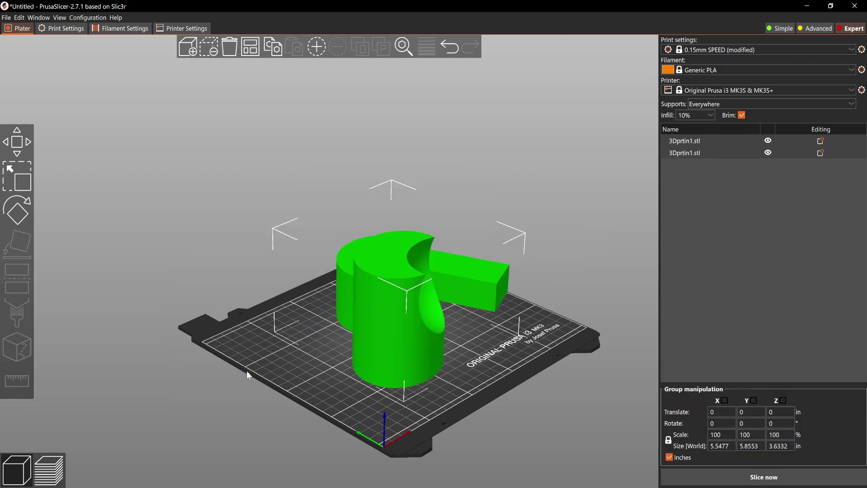
- Move the cut pieces apart on the bed, the arm piece to about X 7.15, Y 4.16 in and the cylinder piece to about X 3.72, Y 2.82 in
mouse_move(235, 332)
left_mouse_down()
mouse_move(228, 327)
mouse_move(250, 342)
mouse_move(237, 346)
left_mouse_up()
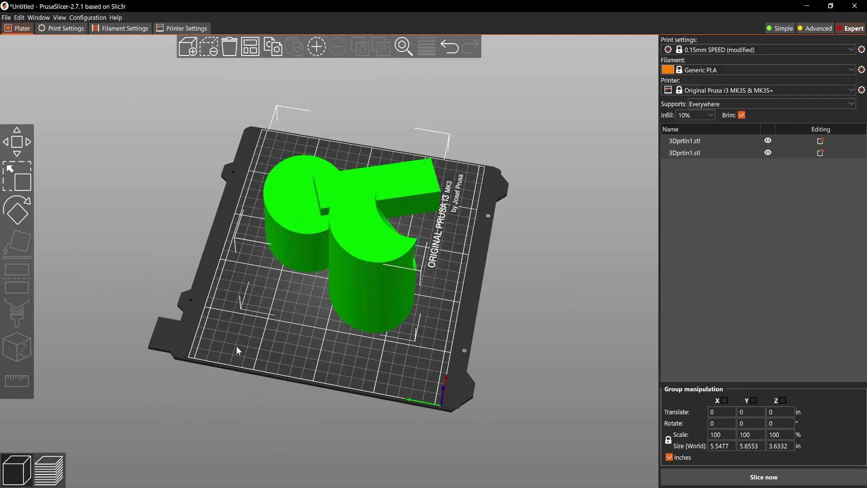
left_click(236, 346)
left_click(362, 269)
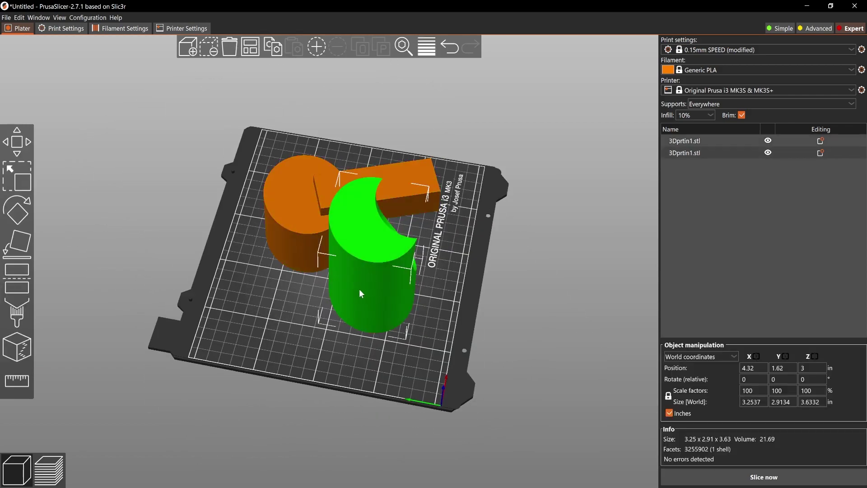
left_click_drag(360, 290, 378, 314)
mouse_move(305, 220)
left_mouse_down()
mouse_move(267, 231)
mouse_move(301, 225)
left_mouse_up()
left_click(223, 300)
left_click_drag(222, 299, 275, 281)
left_click(382, 342)
left_click(474, 329)
left_click_drag(420, 232, 435, 238)
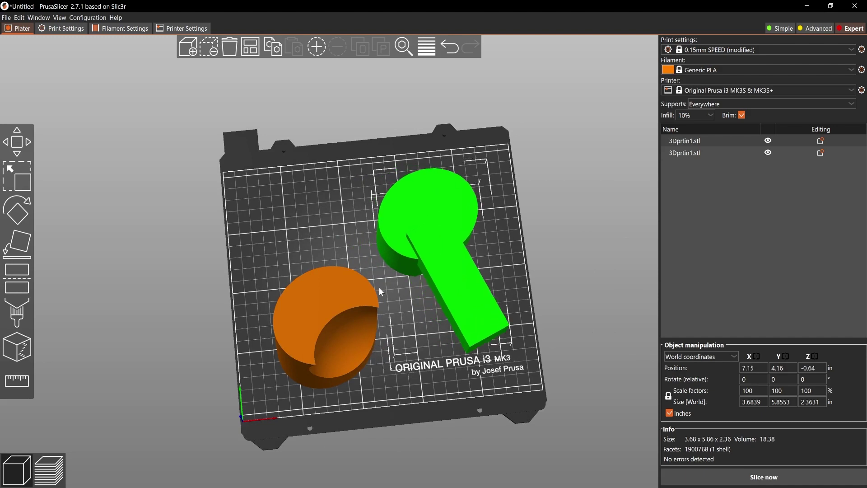
left_click(322, 286)
left_click_drag(321, 286, 313, 259)
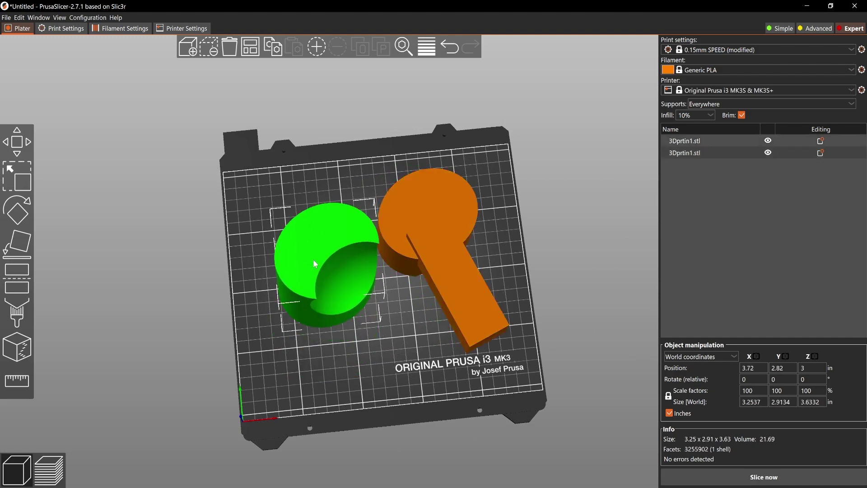
- Undo the moves of the two pieces and the cut to restore the single upright model
key("ctrl+z")
key("ctrl+z")
key("ctrl+z")
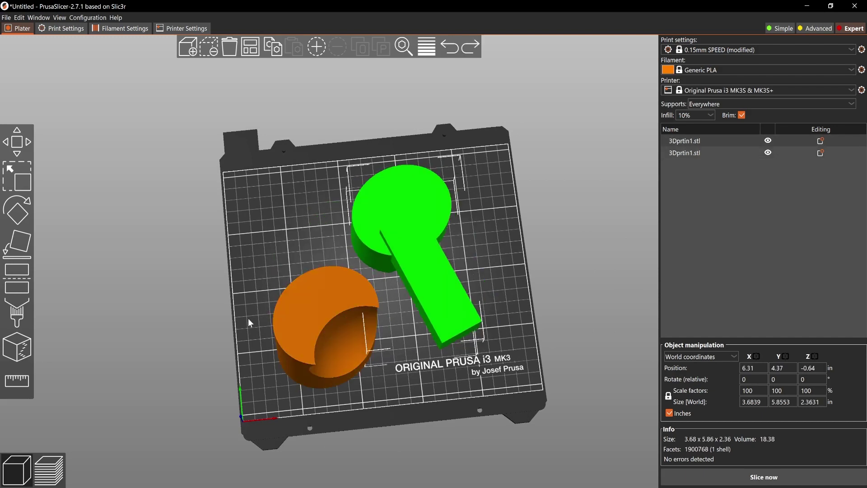
key("ctrl+z")
key("ctrl+z")
key("ctrl+z")
key("ctrl+z")
key("ctrl+z")
key("ctrl+z")
key("ctrl+z")
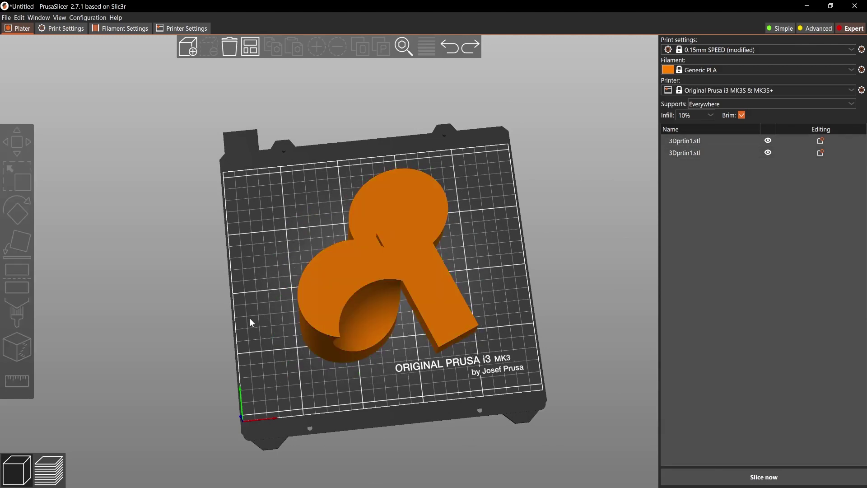
key("ctrl+z")
key("ctrl+z")
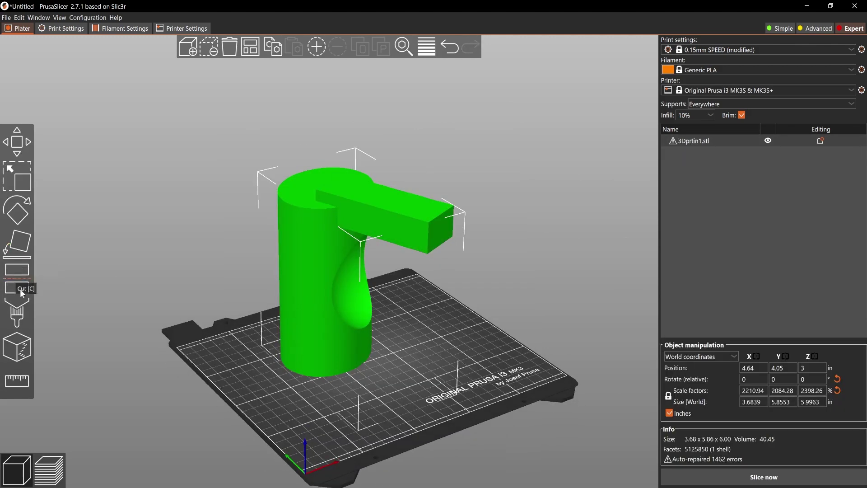
- Start Paint-on supports facing the arm's underside, try the Circle and Triangles brush shapes, and set the tool type to Smart fill
left_click(18, 316)
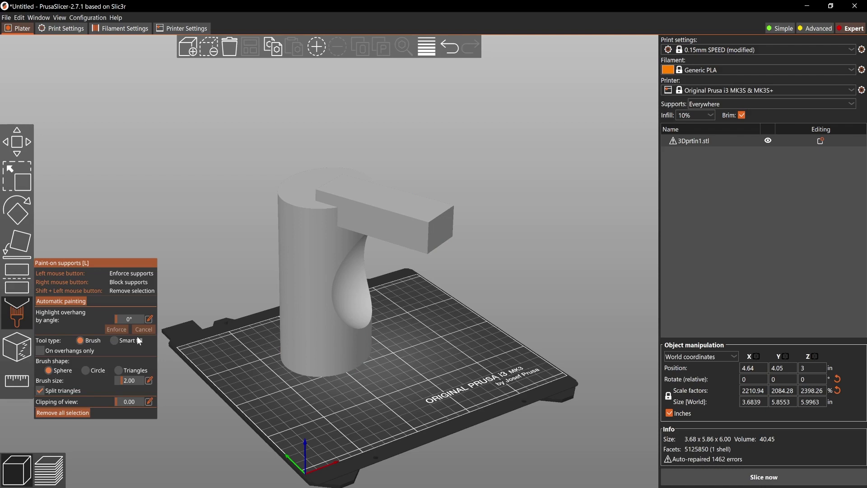
left_click_drag(223, 327, 265, 294)
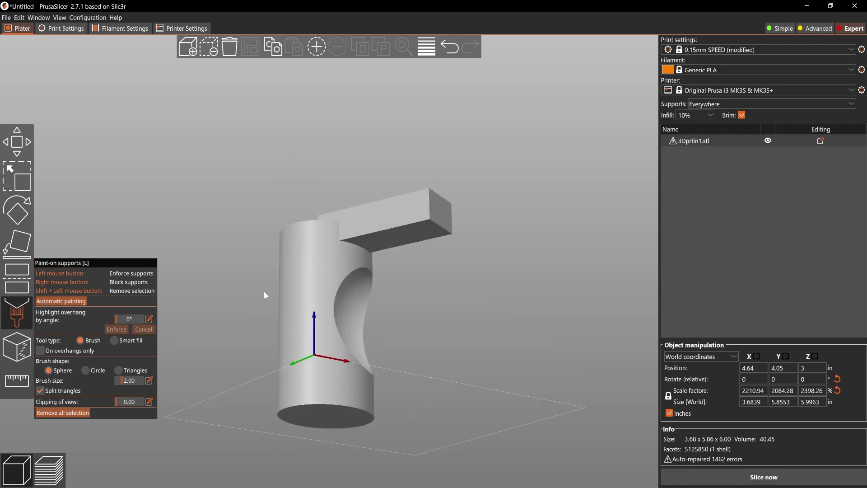
scroll(423, 228, "up", 10)
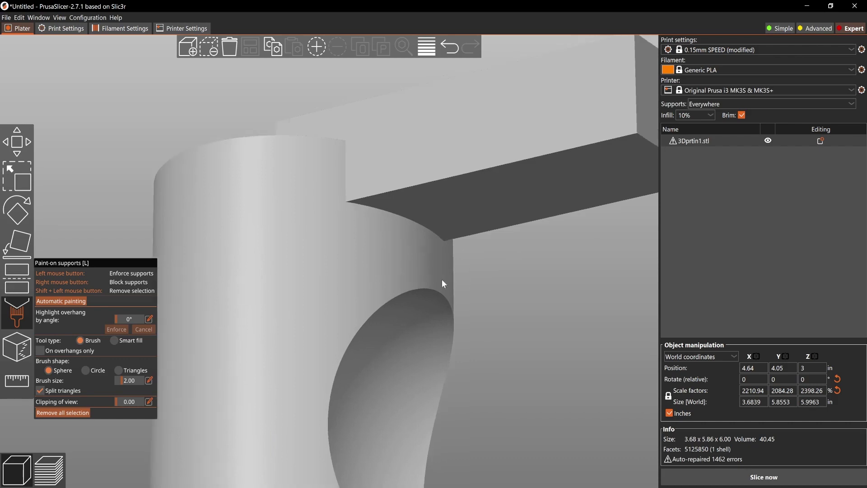
scroll(418, 206, "up", 5)
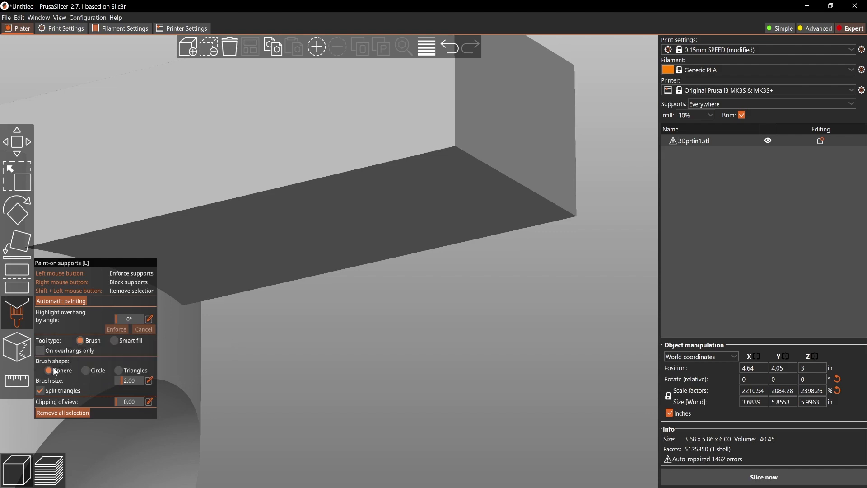
left_click(85, 370)
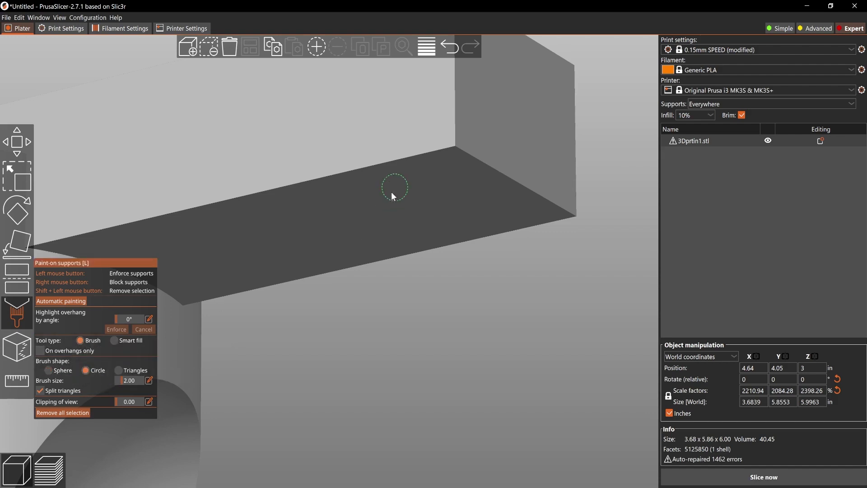
left_click(118, 370)
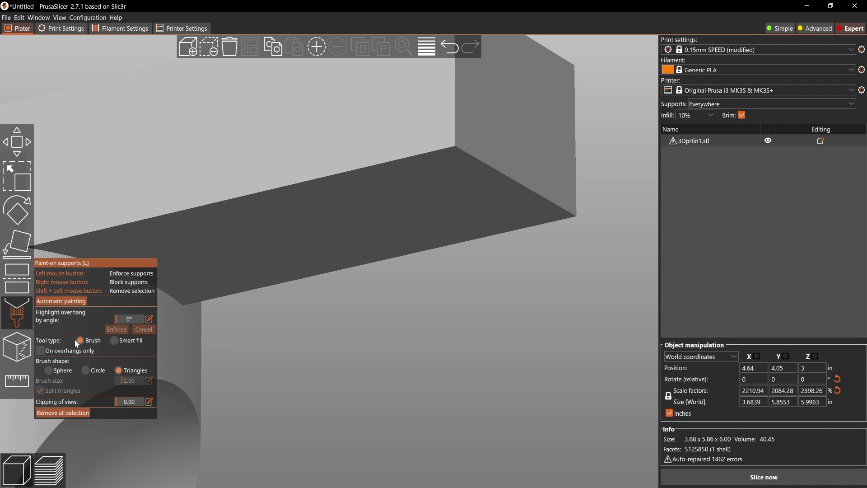
left_click(115, 340)
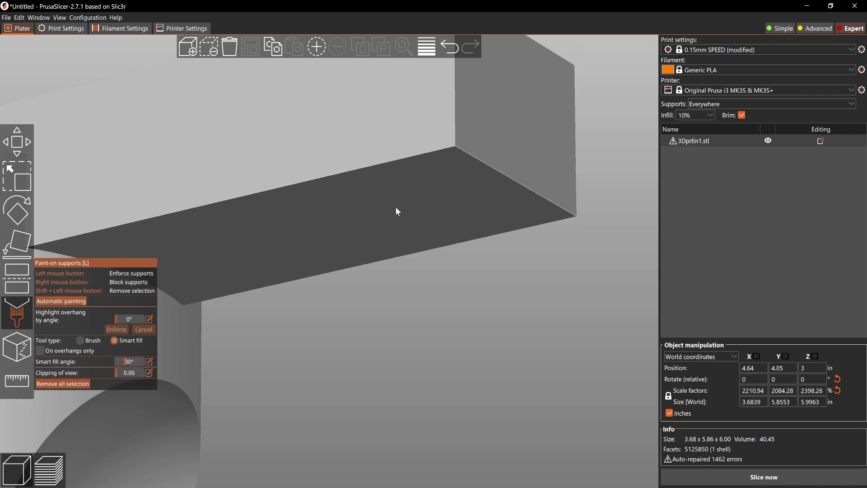
- Try Smart fill to enforce supports on the arm's underside, end face and side face, and remove all the painted selection
left_click(417, 200)
scroll(416, 265, "down", 5)
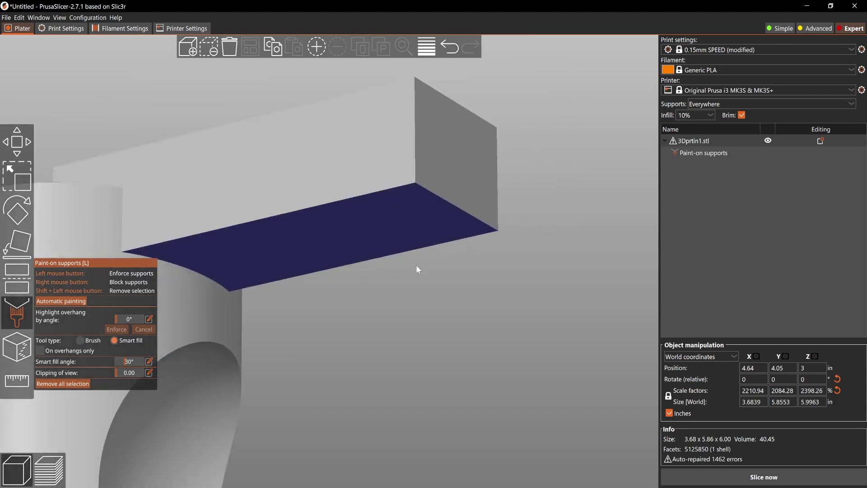
mouse_move(416, 264)
left_mouse_down()
mouse_move(447, 234)
mouse_move(372, 242)
left_mouse_up()
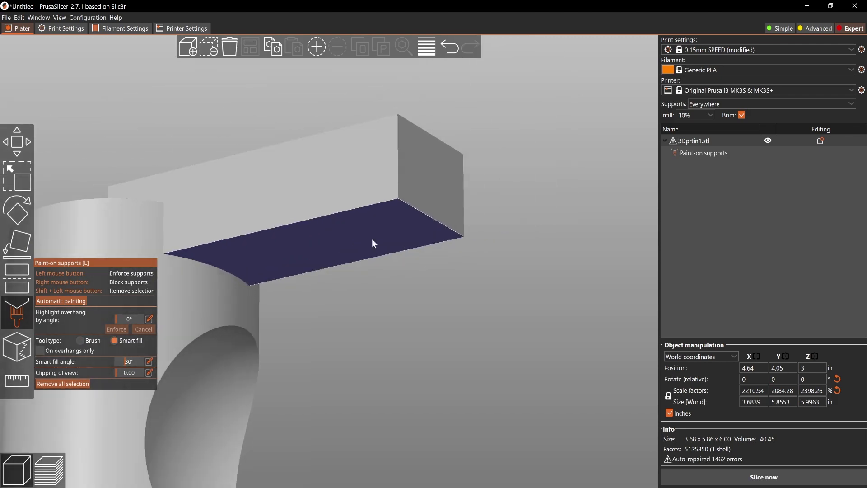
left_click(446, 188)
left_click(349, 183)
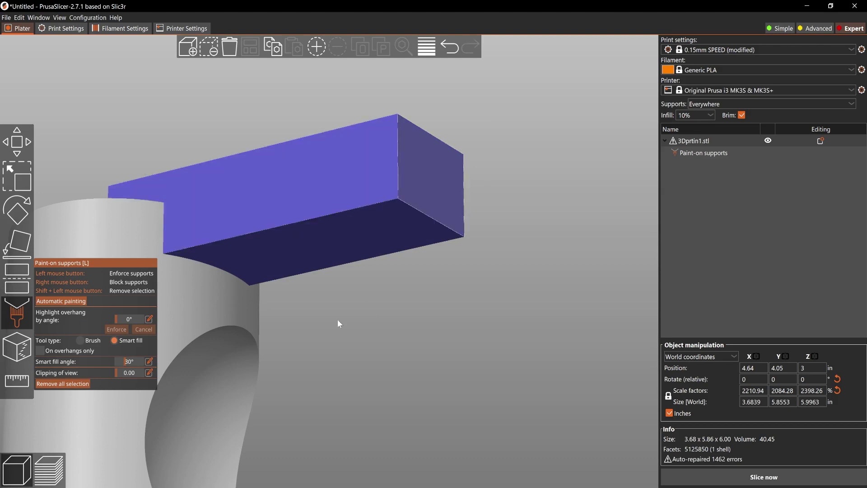
left_click(73, 384)
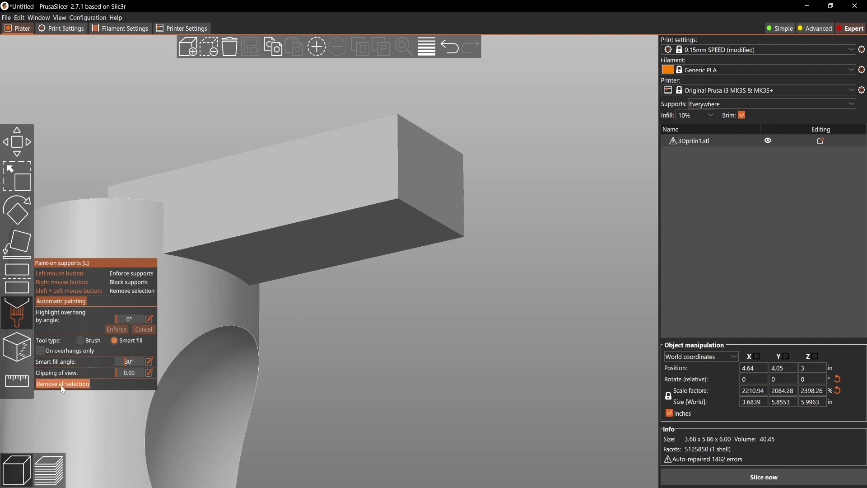
- Block supports on the whole underside of the arm with Smart fill
scroll(372, 266, "down", 3)
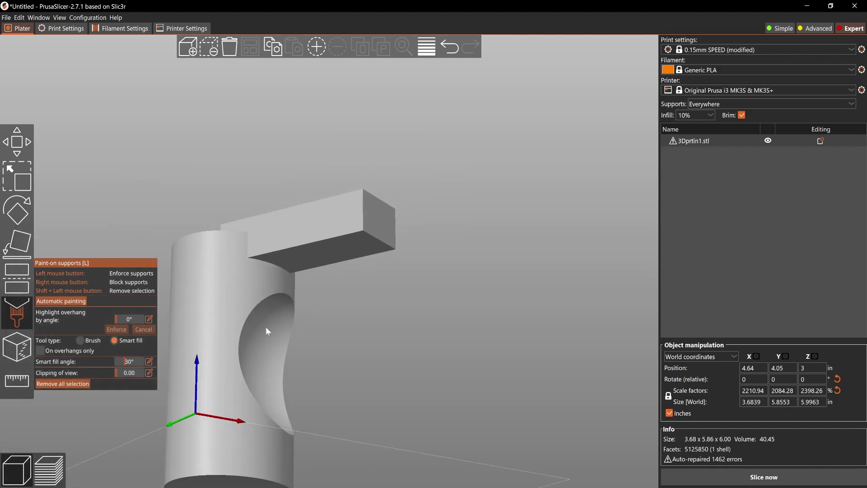
scroll(350, 312, "up", 3)
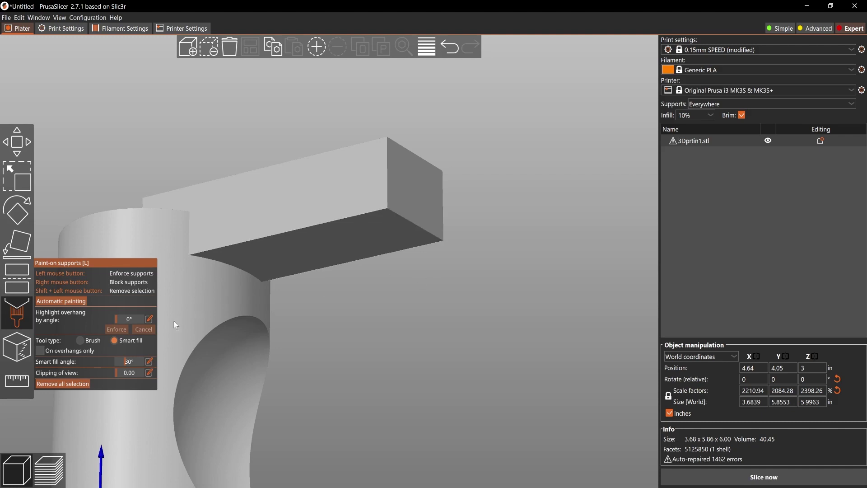
left_click(363, 244)
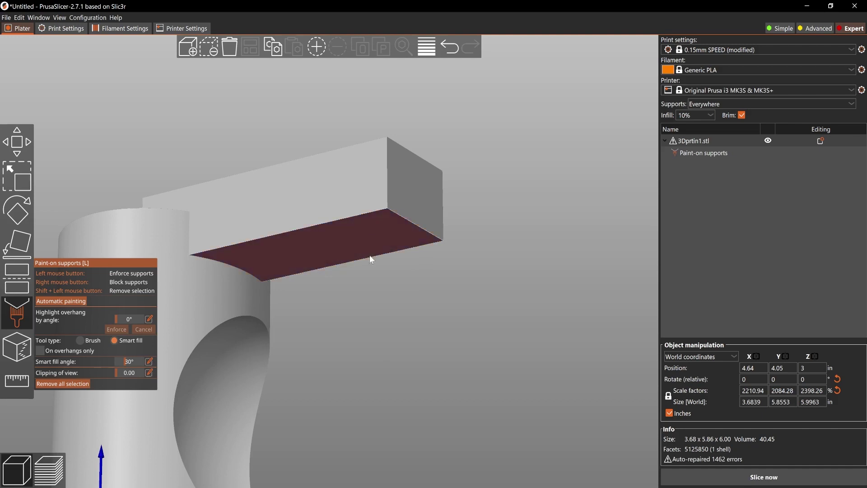
scroll(348, 256, "up", 5)
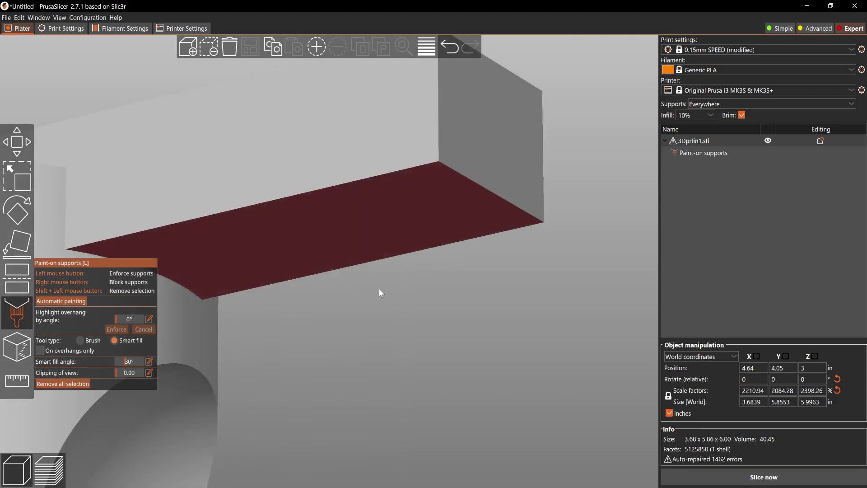
scroll(380, 293, "down", 2)
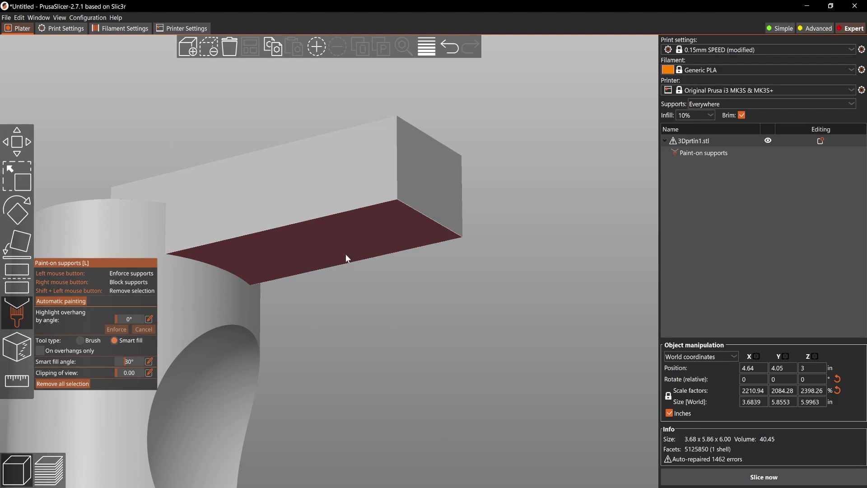
- Set Supports to For support enforcers only, slice the model, and inspect the preview beneath the arm
left_click(726, 105)
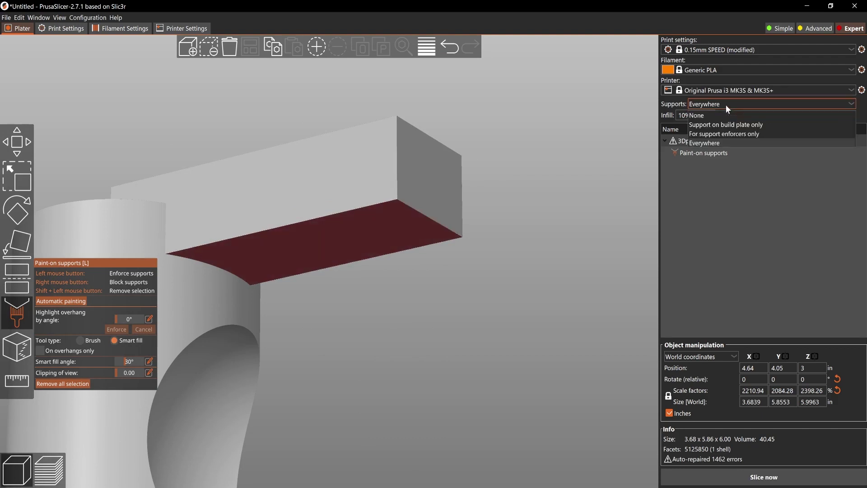
left_click(724, 134)
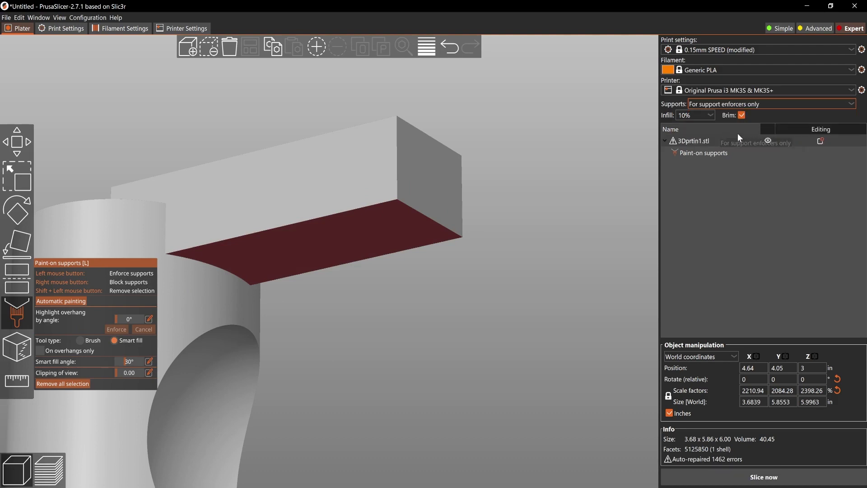
left_click(727, 482)
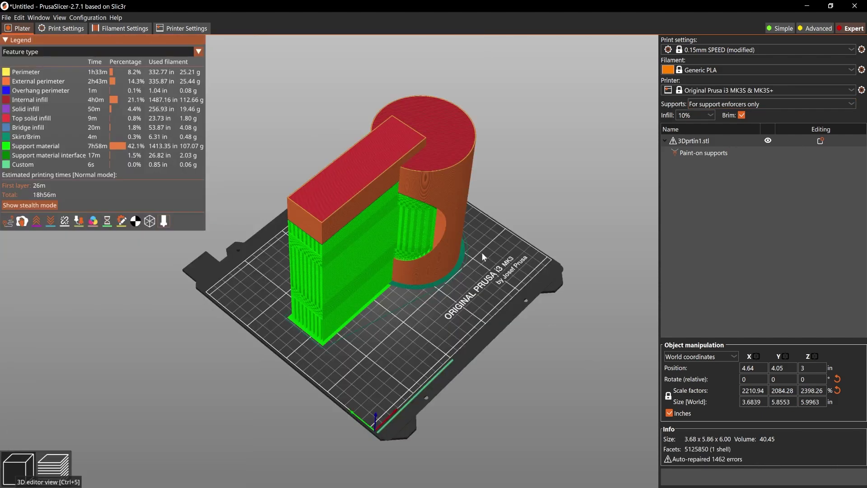
key("Tab")
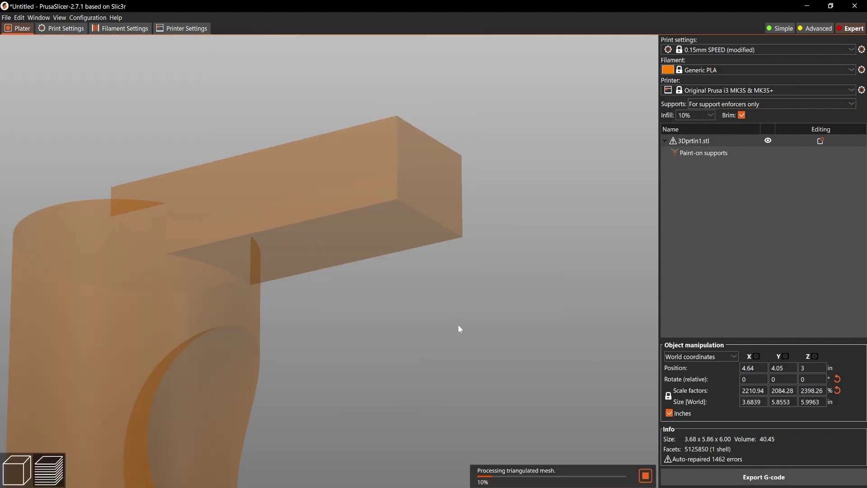
key("Tab")
left_click_drag(387, 292, 433, 272)
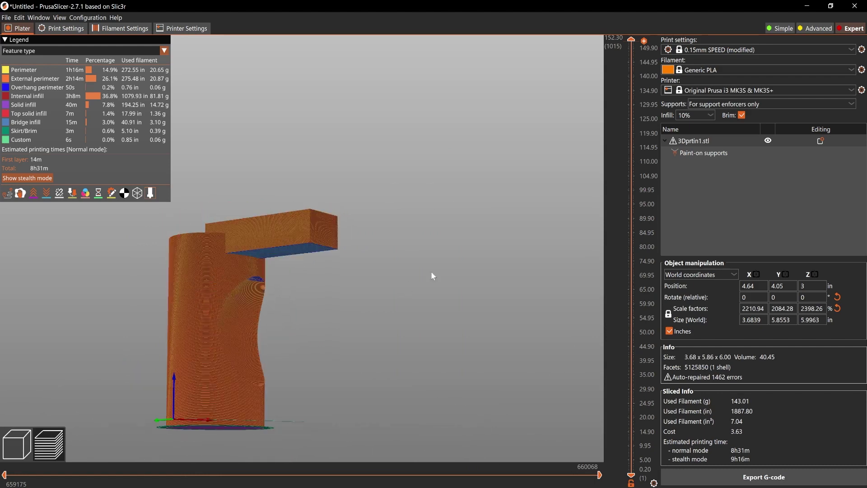
- Replace the blocked area on the arm's underside with Smart fill support enforcers and slice the model again
left_click(21, 444)
scroll(316, 275, "up", 5)
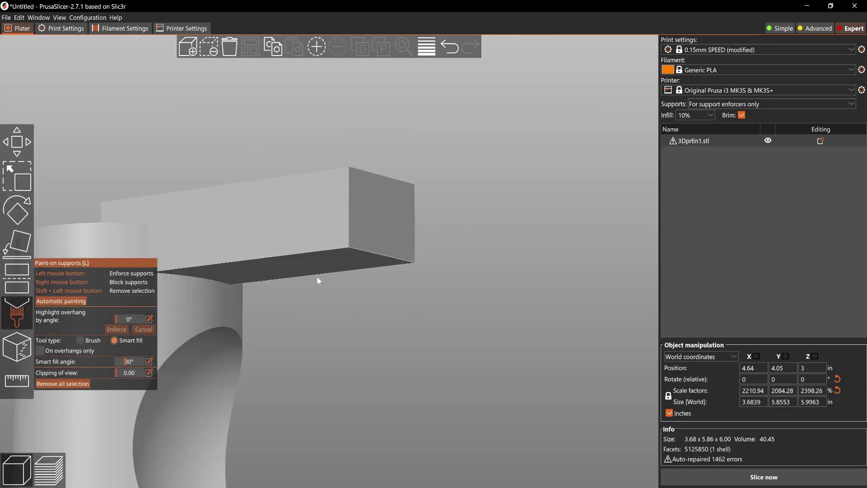
left_click(327, 264)
key("ctrl+r")
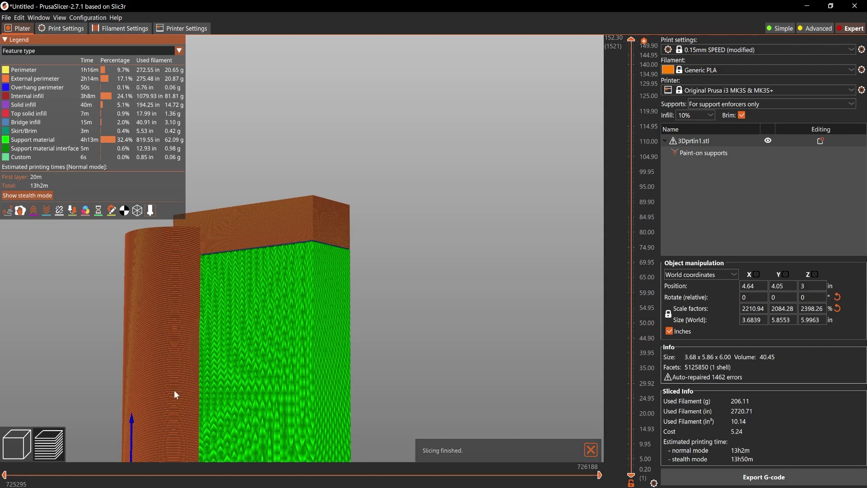
- Paint freehand support enforcers with the Sphere brush on the cylinder wall and the hollow's upper rim, and block supports inside the hollow
left_click(18, 446)
scroll(191, 284, "down", 3)
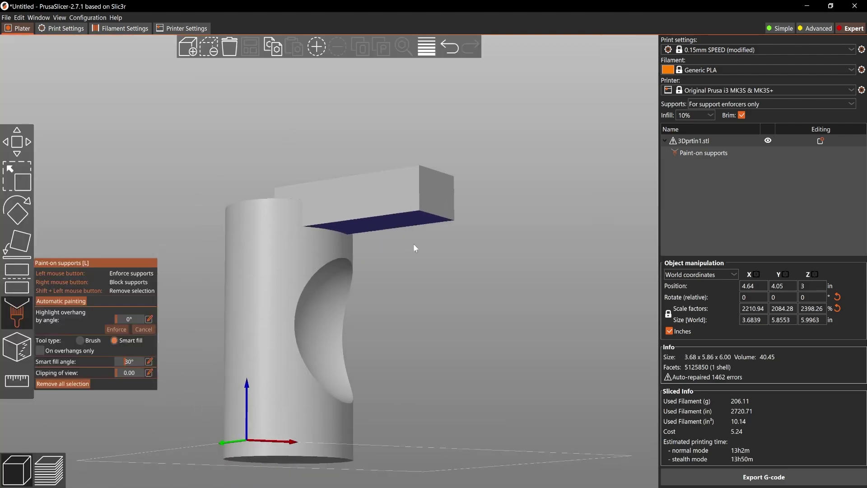
scroll(414, 248, "up", 4)
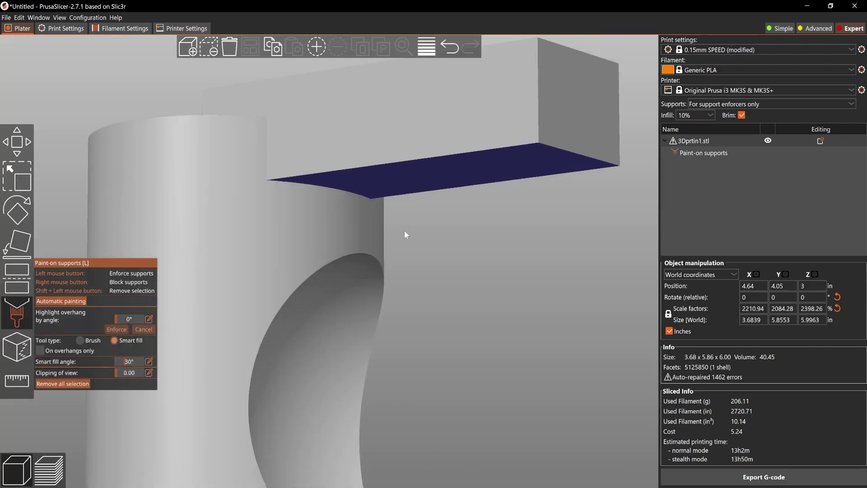
left_click(80, 340)
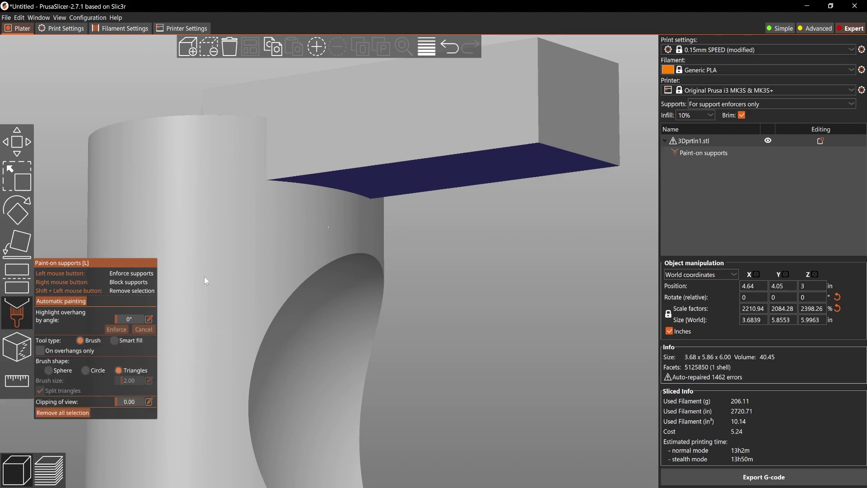
left_click(47, 371)
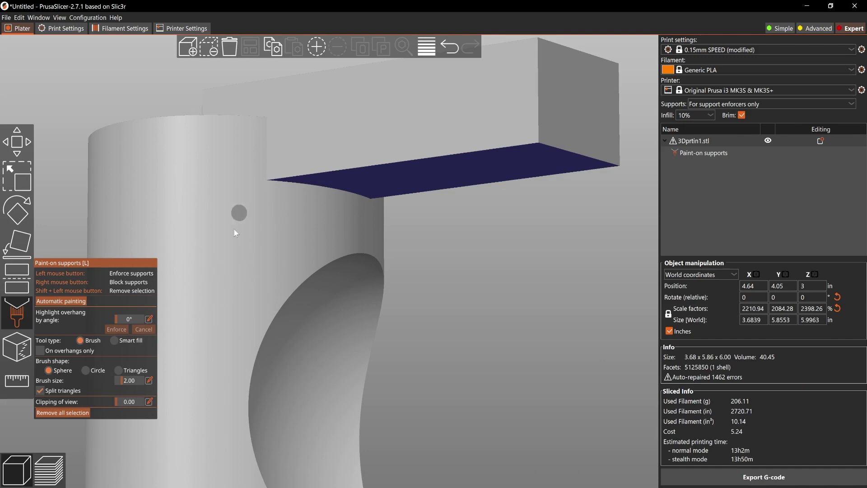
mouse_move(236, 215)
left_mouse_down()
mouse_move(246, 217)
mouse_move(229, 278)
mouse_move(371, 288)
mouse_move(370, 273)
mouse_move(348, 279)
left_mouse_up()
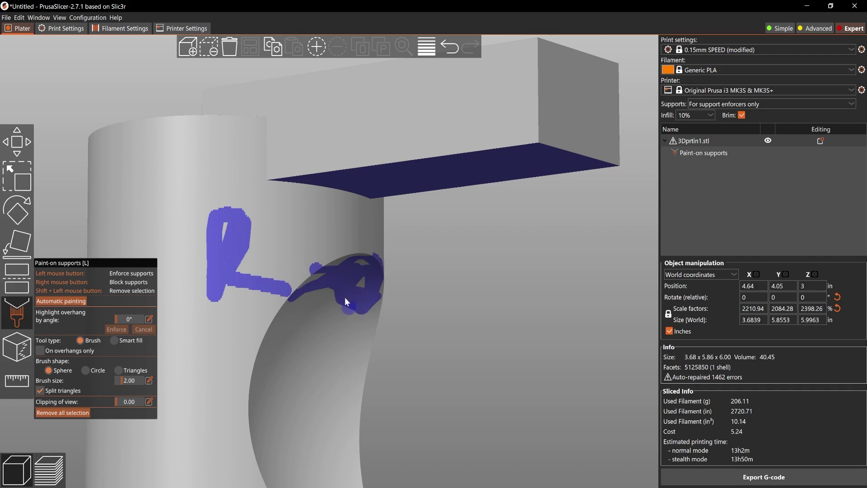
mouse_move(305, 302)
left_mouse_down()
mouse_move(364, 281)
mouse_move(336, 294)
left_mouse_up()
right_click_drag(337, 298, 337, 293)
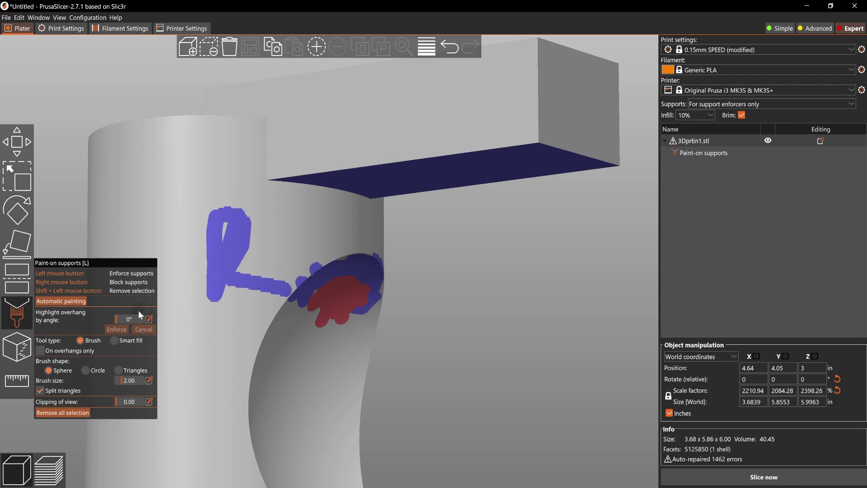
- Remove all the painted support selection from the model and set Supports to Everywhere
left_click(72, 413)
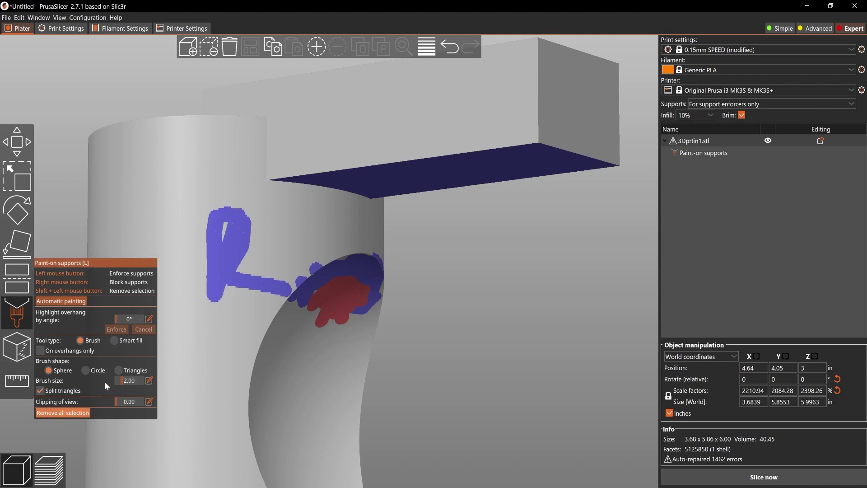
left_click(747, 103)
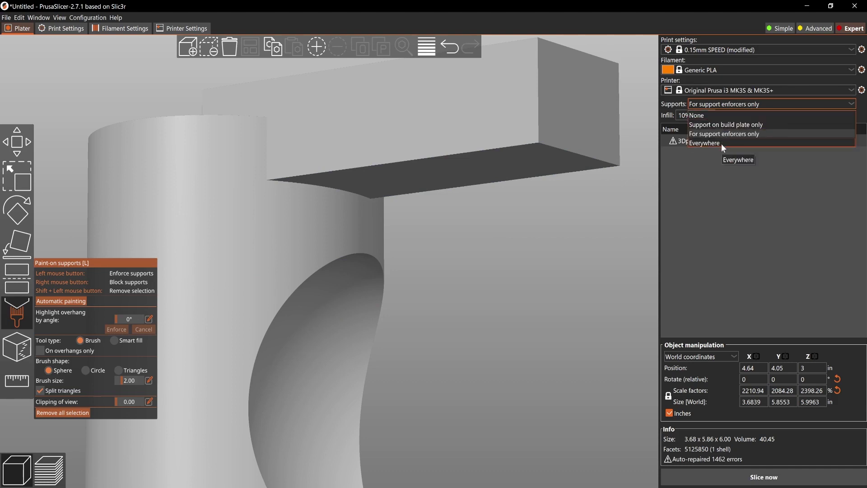
left_click(722, 144)
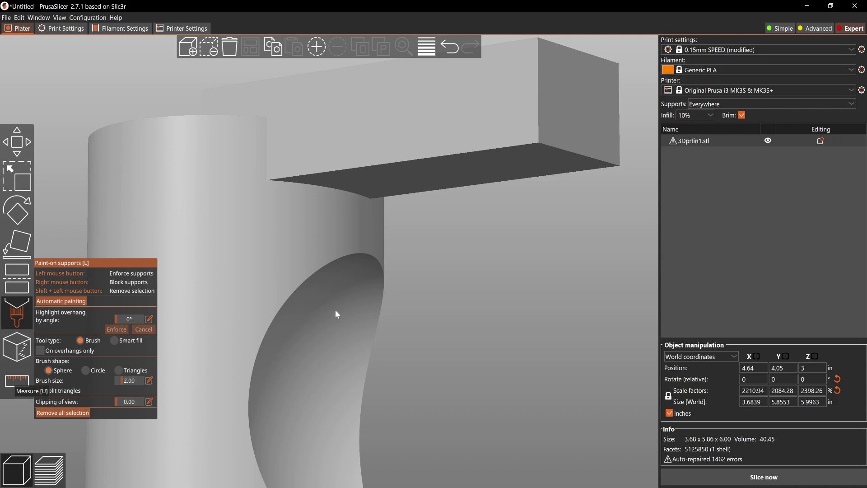
- Start the Measure tool and examine the selectable features over the whole model
key("u")
scroll(338, 266, "down", 5)
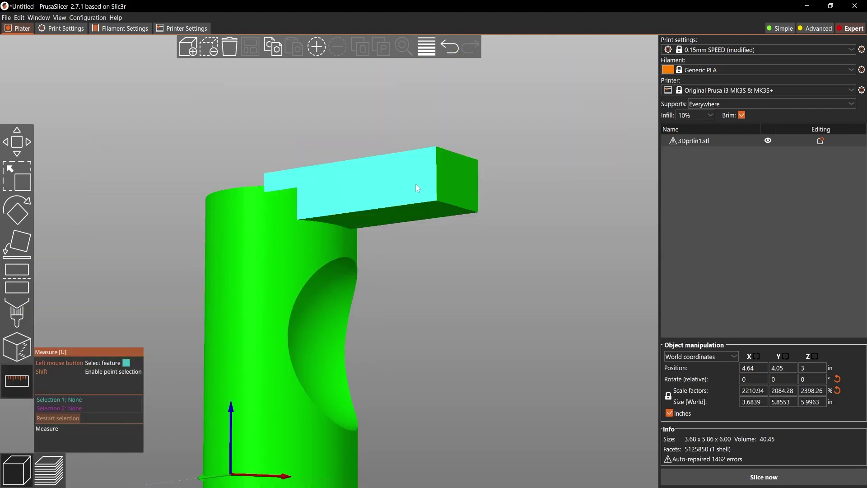
scroll(355, 291, "down", 3)
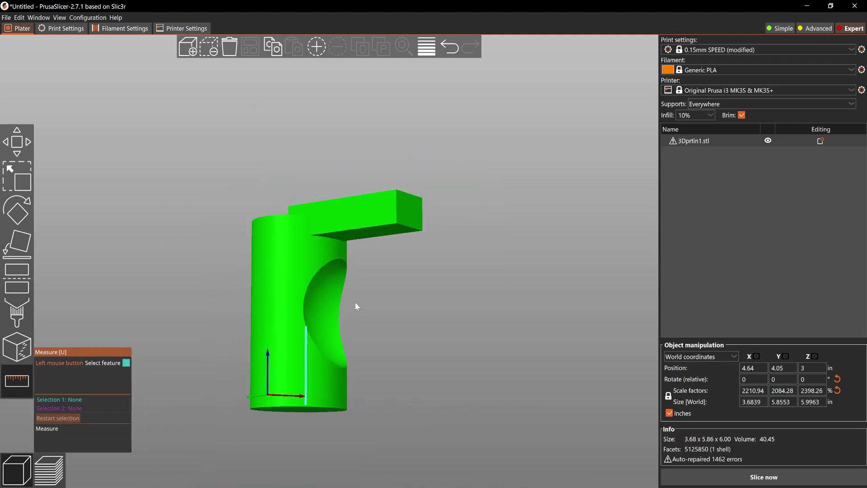
left_click_drag(355, 302, 271, 334)
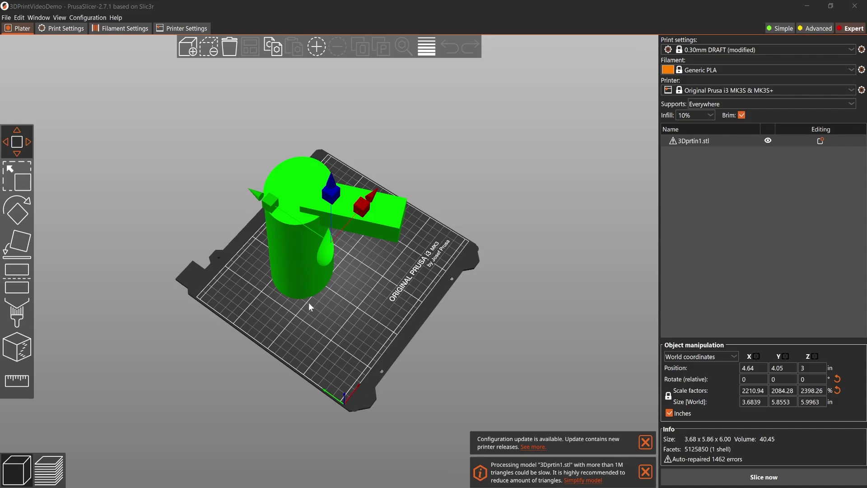
- Save the project as the 3MF file 3DPrintVideoDemo2222 in the 3D Print Teaching folder, and slice the model
left_click(280, 324)
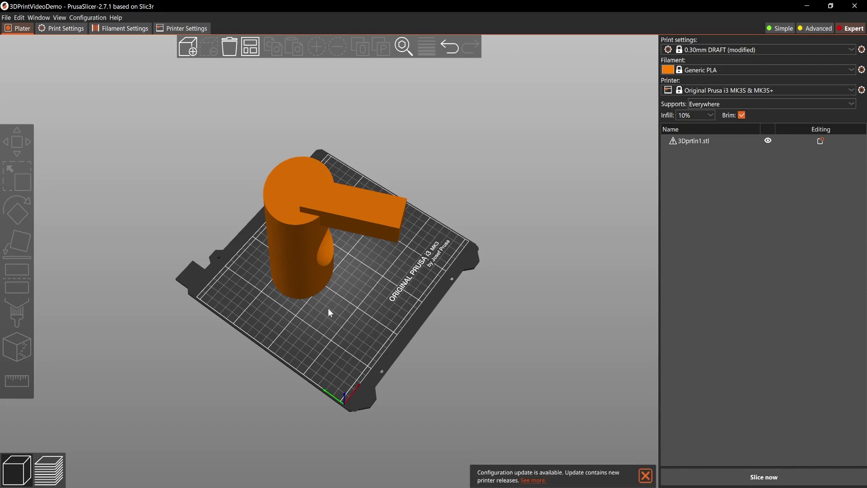
left_click(6, 18)
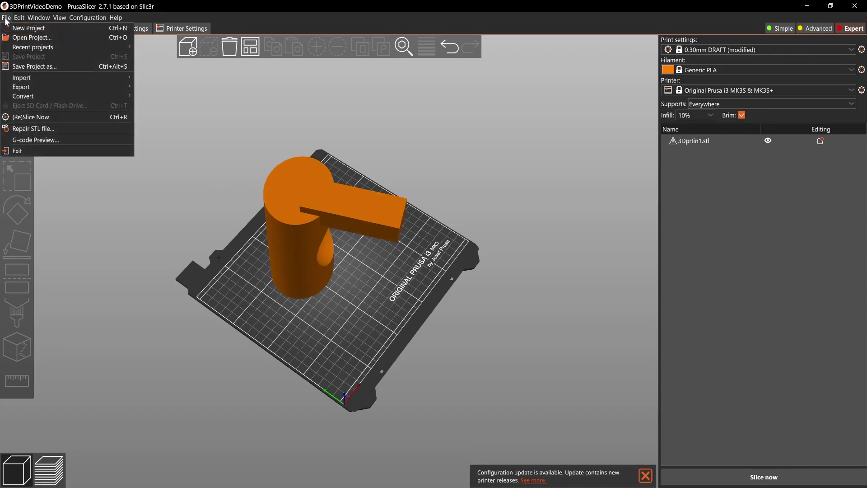
left_click(42, 67)
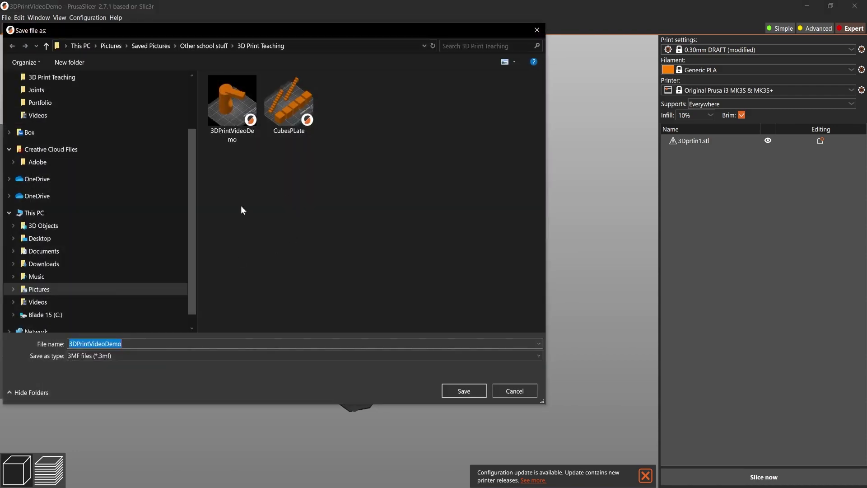
left_click(178, 344)
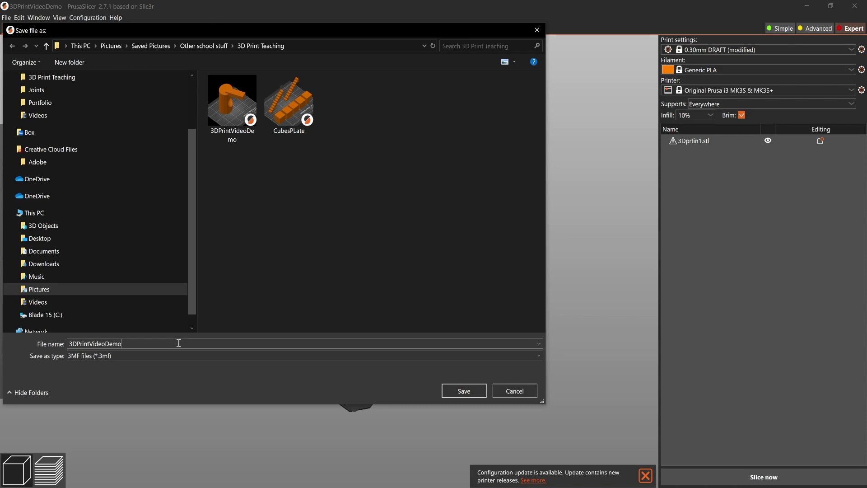
type("2222")
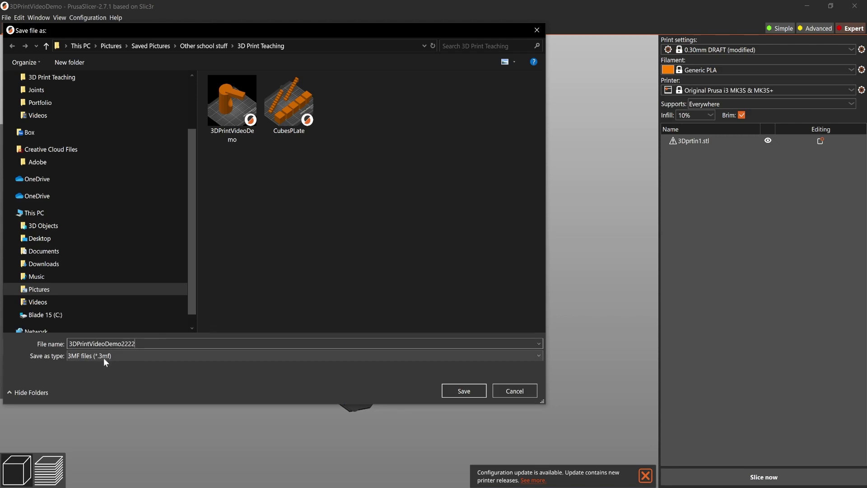
left_click(462, 390)
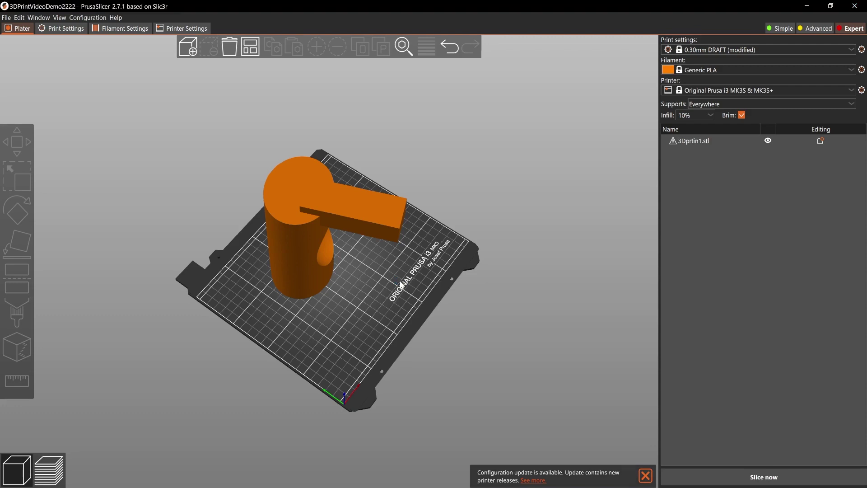
left_click(728, 479)
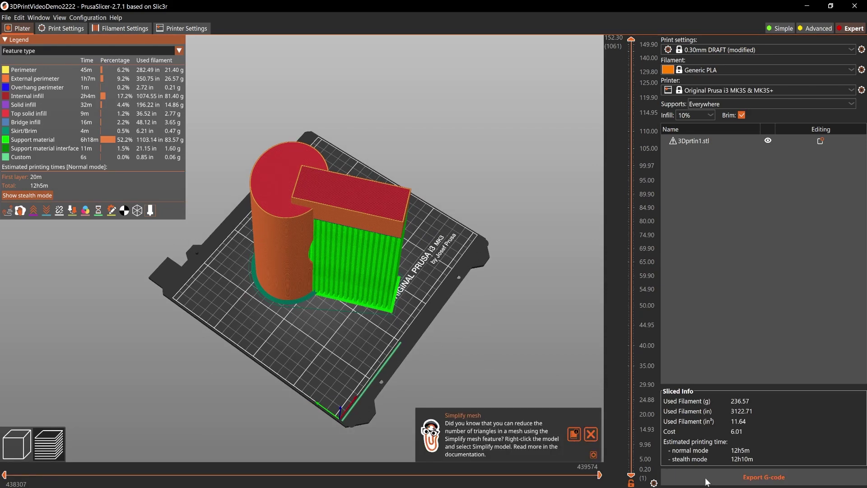
left_click(590, 434)
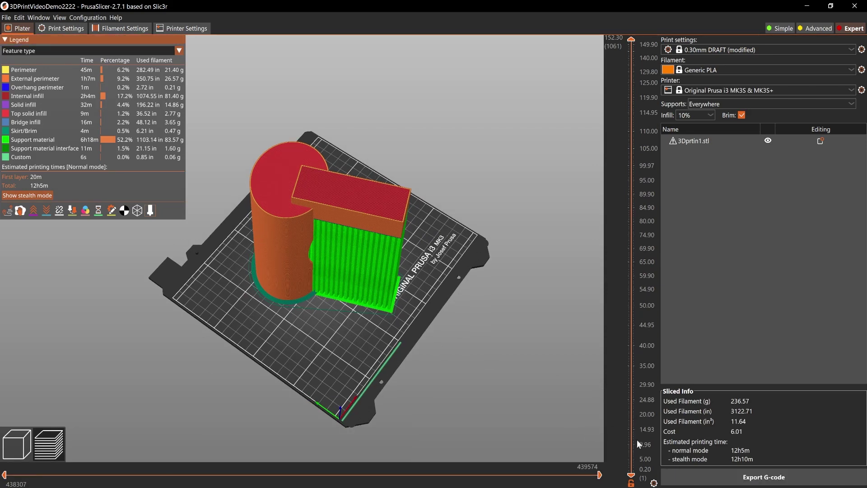
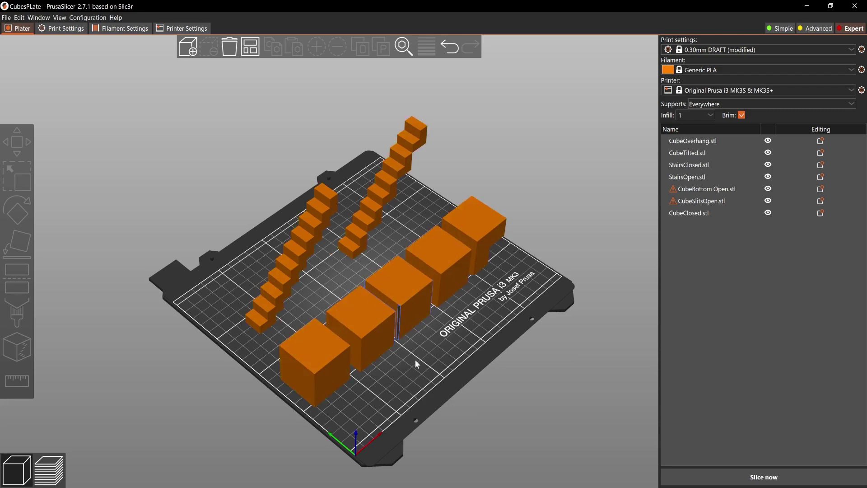
- Examine the row of cubes and the two staircases in the CubesPLate project, focusing on the middle cube's corner slit
scroll(415, 359, "up", 2)
right_click_drag(359, 288, 275, 248)
scroll(361, 306, "up", 4)
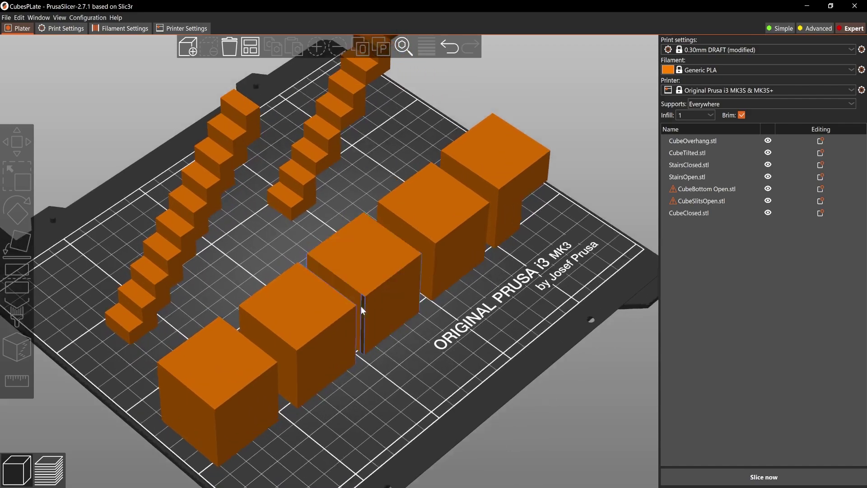
scroll(382, 382, "down", 6)
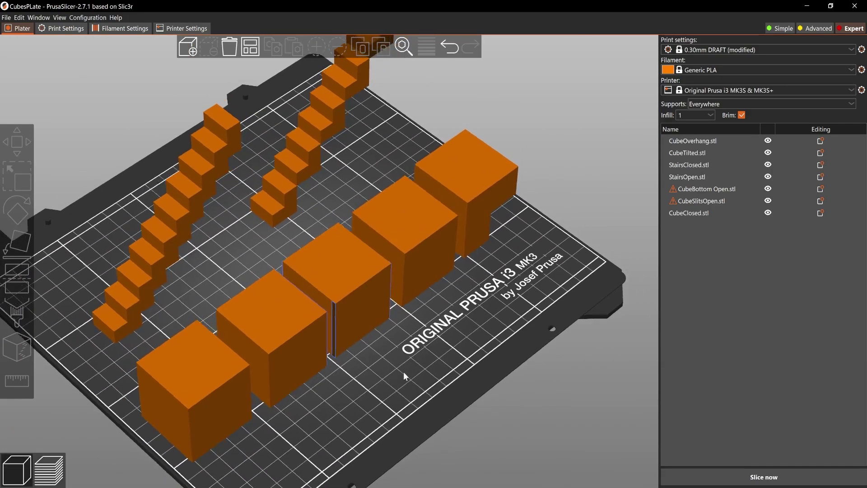
left_click_drag(404, 376, 320, 374)
key("0")
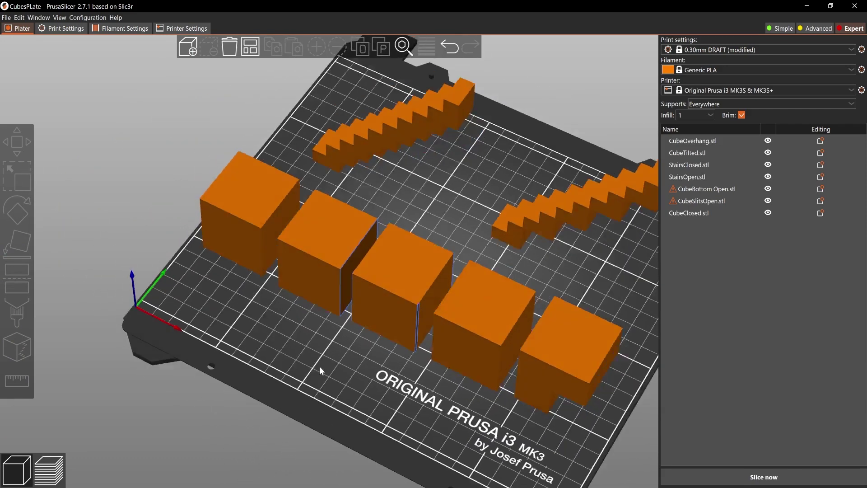
scroll(314, 350, "up", 5)
left_click_drag(309, 332, 257, 381)
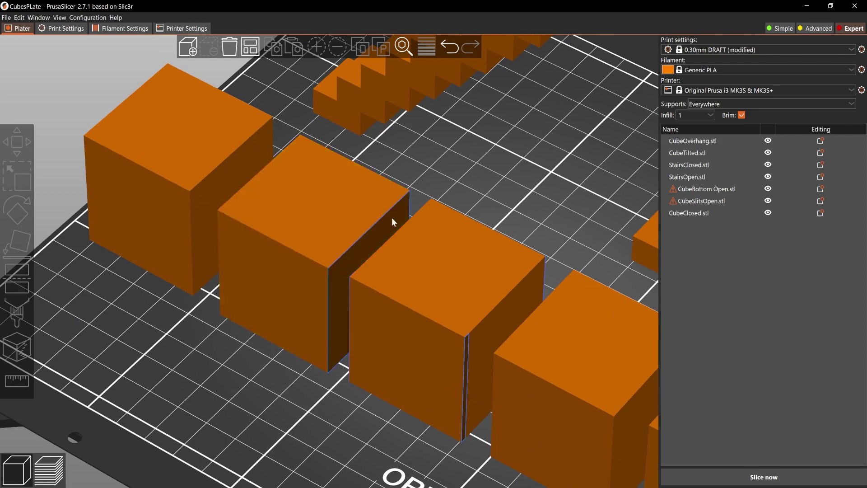
scroll(269, 372, "down", 5)
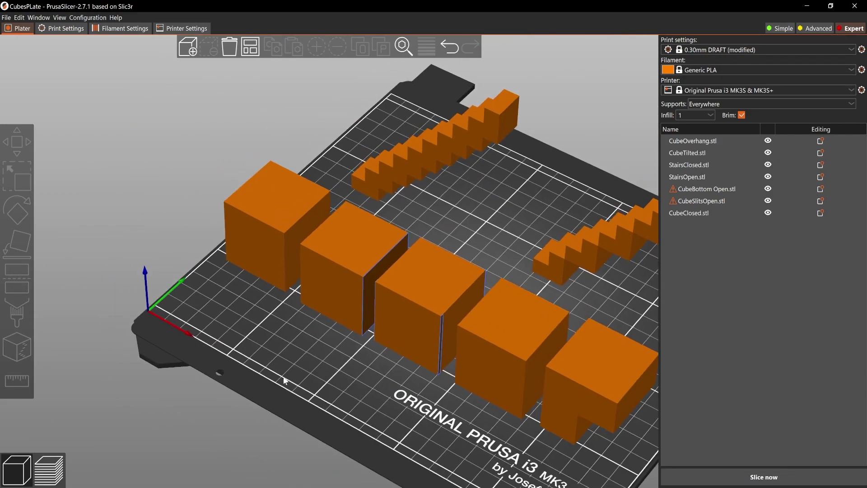
left_click_drag(269, 372, 350, 344)
scroll(302, 378, "up", 3)
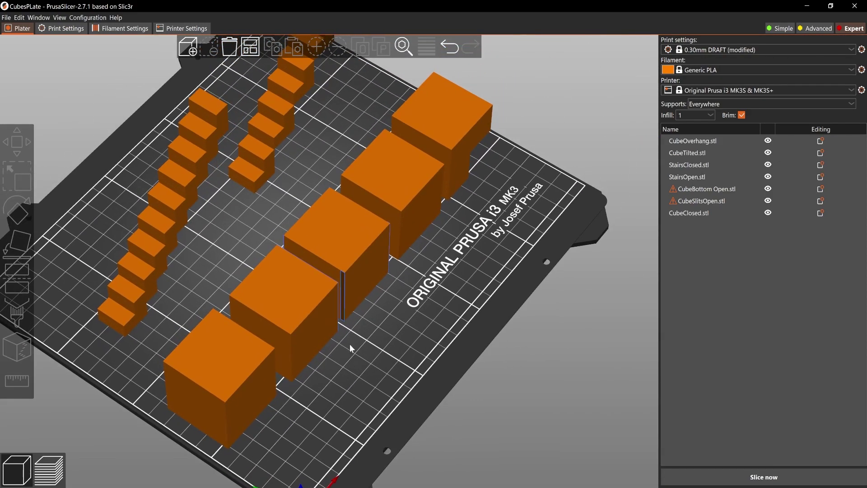
scroll(347, 323, "down", 3)
scroll(346, 323, "up", 5)
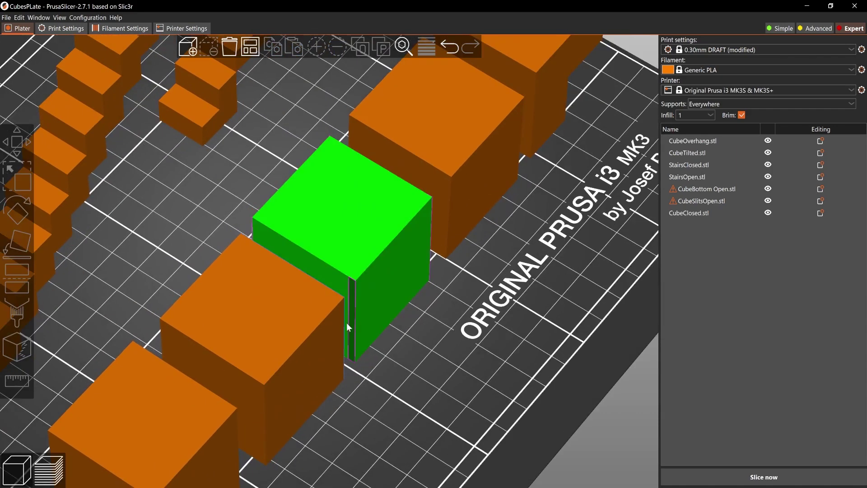
- Try to slice the plate with all seven objects, dismiss the notification and return to the 3D editor view
scroll(379, 337, "down", 4)
mouse_move(377, 355)
left_mouse_down()
mouse_move(383, 373)
mouse_move(364, 360)
left_mouse_up()
left_click(759, 477)
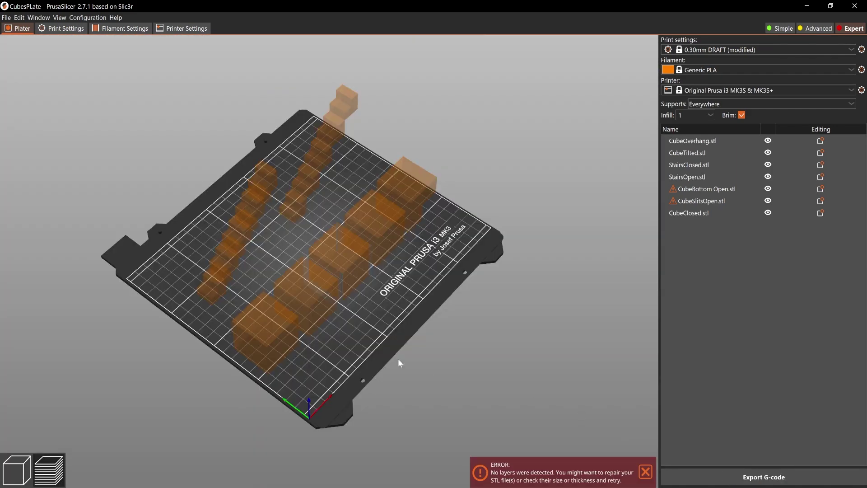
right_click_drag(392, 348, 438, 346)
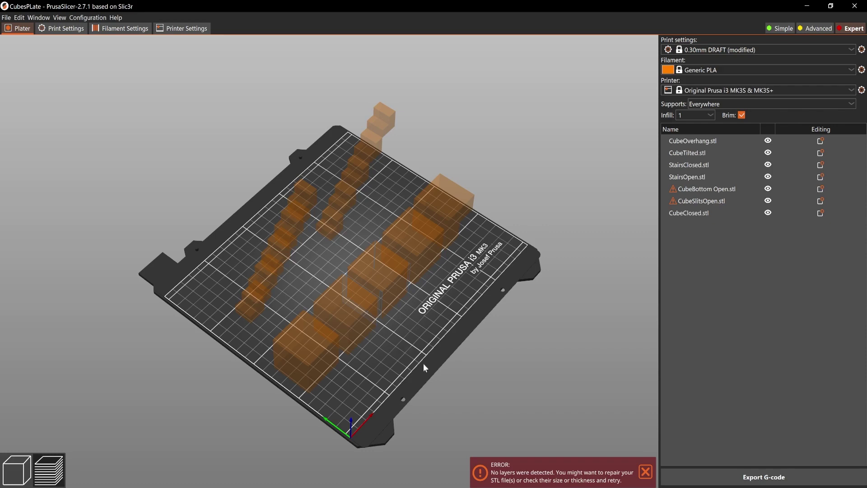
left_click(645, 471)
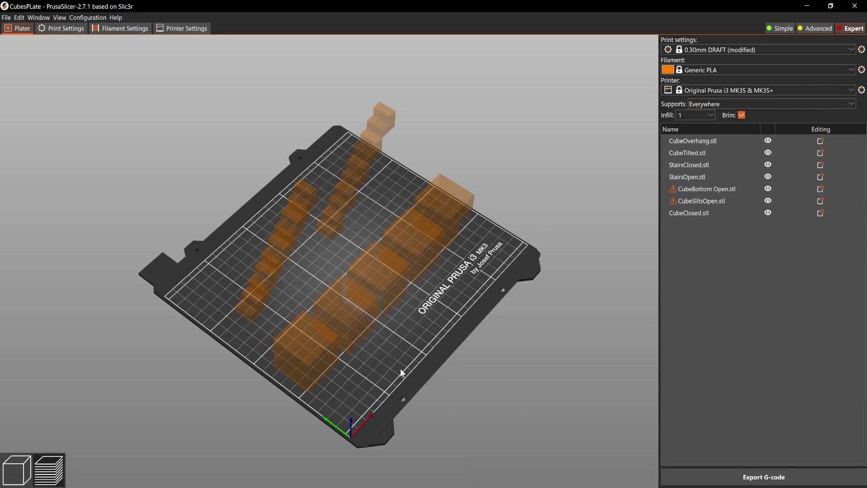
left_click(17, 470)
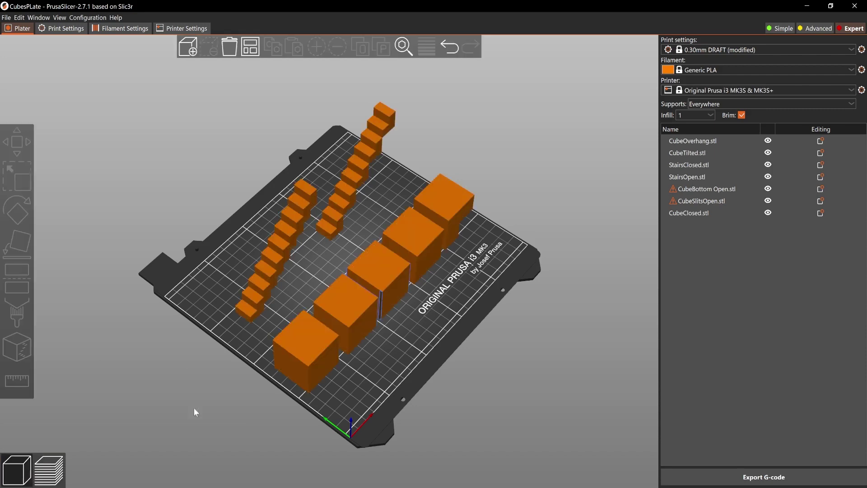
- Check the mesh error details of CubeBottom Open.stl and CubeSlitsOpen.stl
left_click(383, 292)
left_click(342, 312)
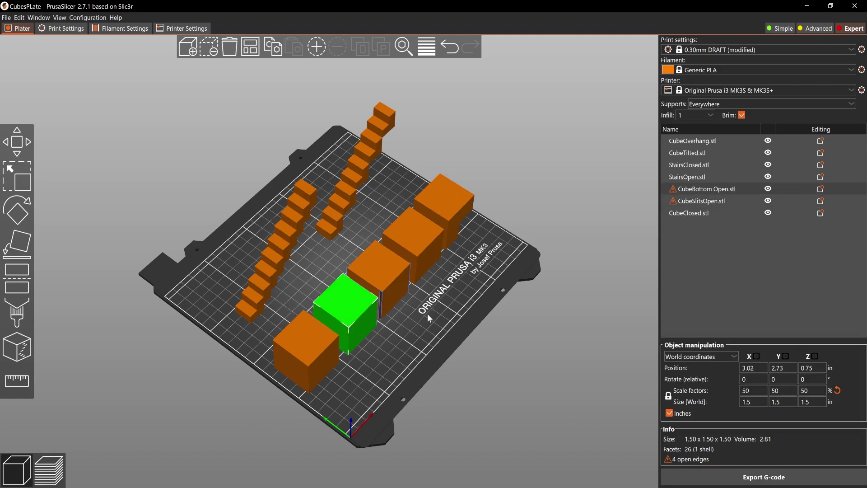
left_click(447, 309)
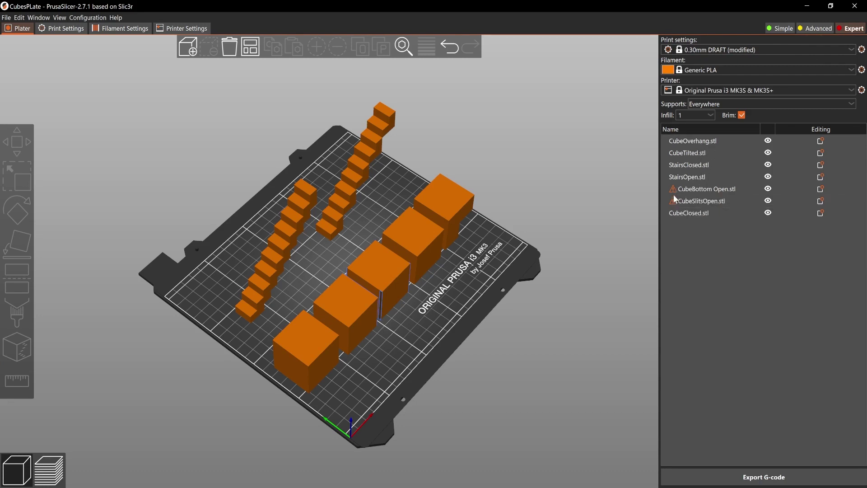
mouse_move(674, 187)
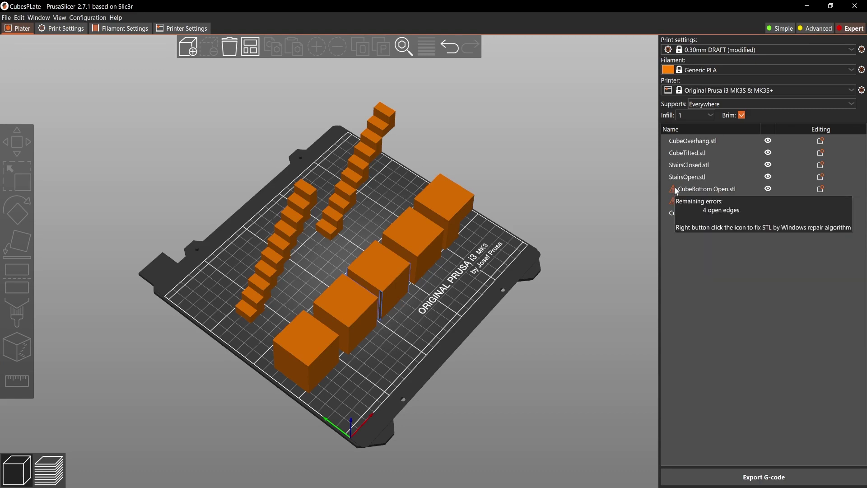
left_click(392, 269)
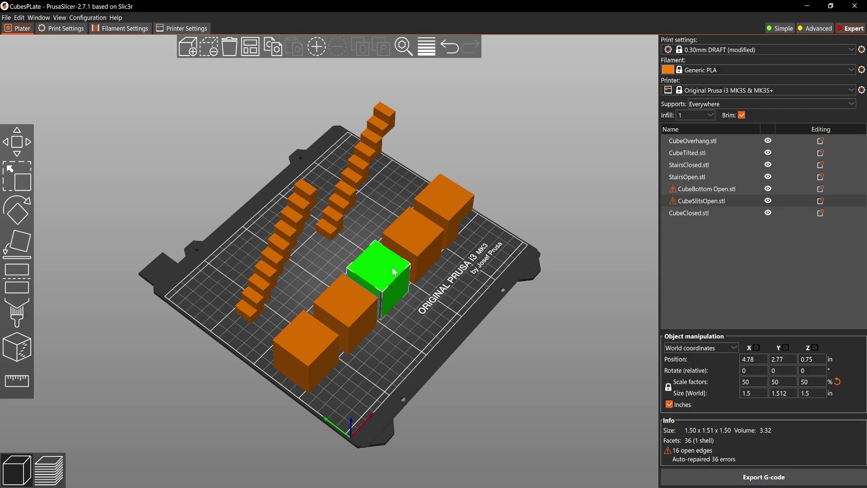
key("ctrl+z")
- Repair the CubeBottom Open.stl mesh with the Windows repair algorithm
mouse_move(673, 189)
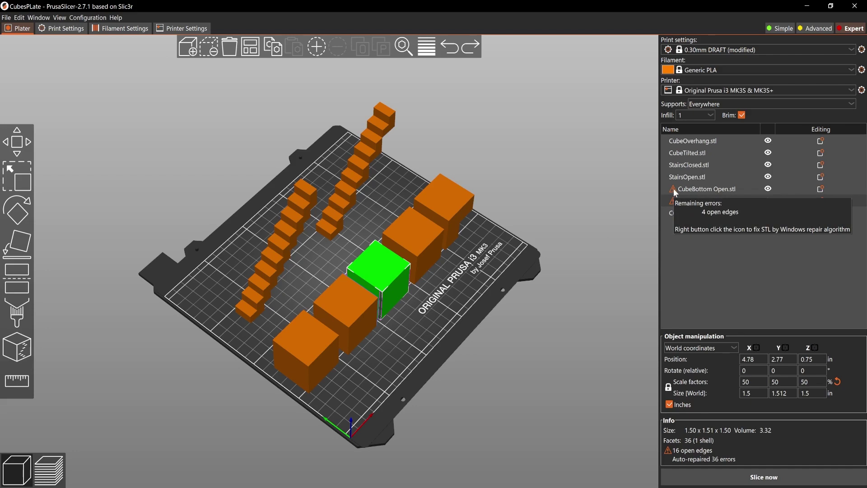
right_click(672, 188)
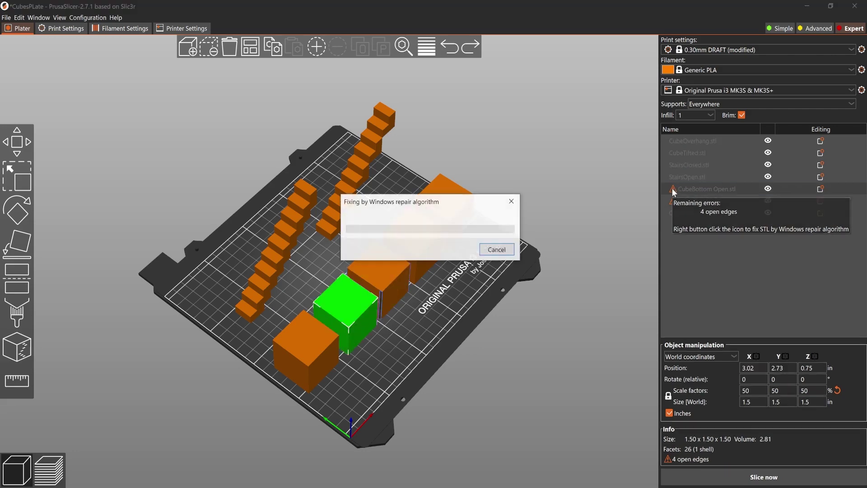
left_click(433, 337)
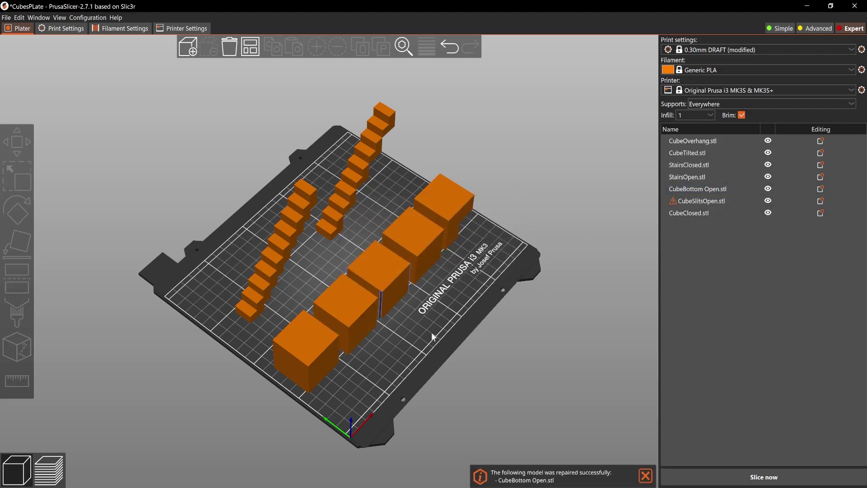
mouse_move(433, 337)
left_mouse_down()
mouse_move(454, 312)
mouse_move(410, 308)
mouse_move(437, 313)
mouse_move(443, 319)
mouse_move(434, 323)
left_mouse_up()
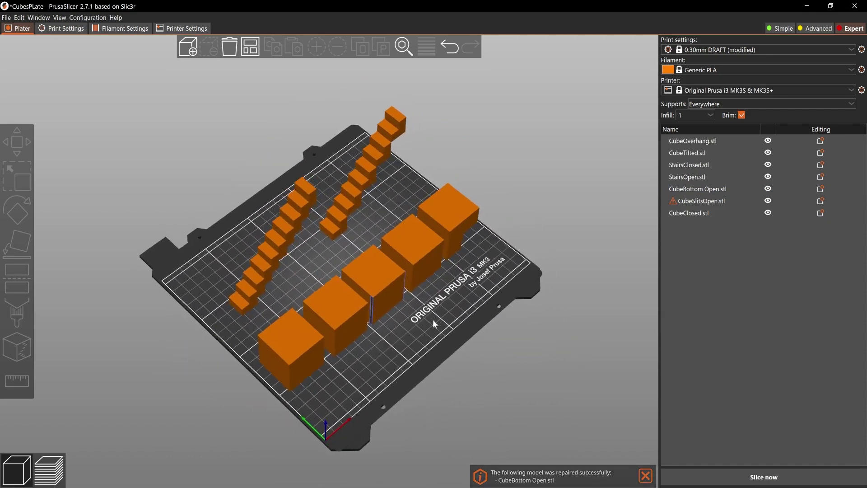
- Repair the CubeSlitsOpen.stl mesh with the Windows repair algorithm and view its slit corner
left_click(375, 277)
scroll(325, 271, "up", 2)
scroll(315, 264, "down", 2)
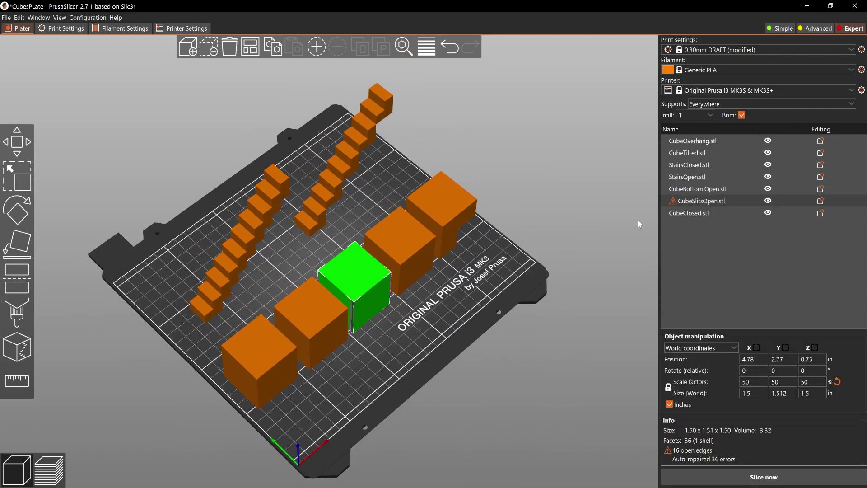
left_click(673, 202)
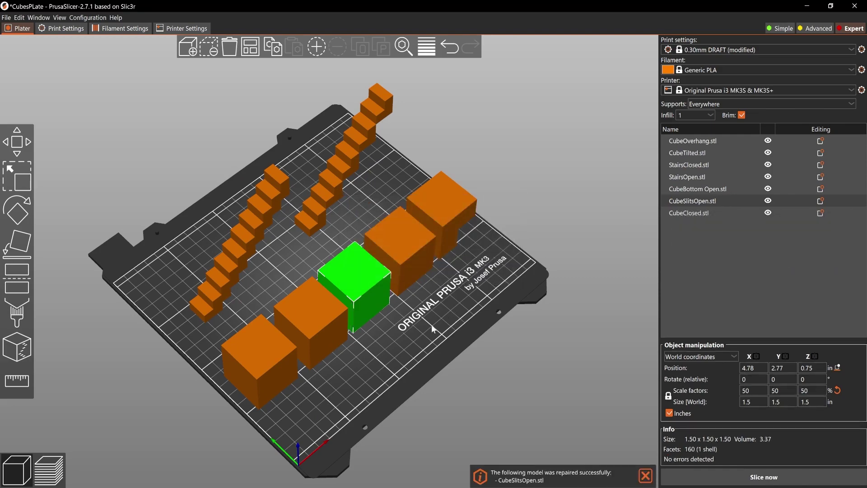
scroll(408, 335, "up", 2)
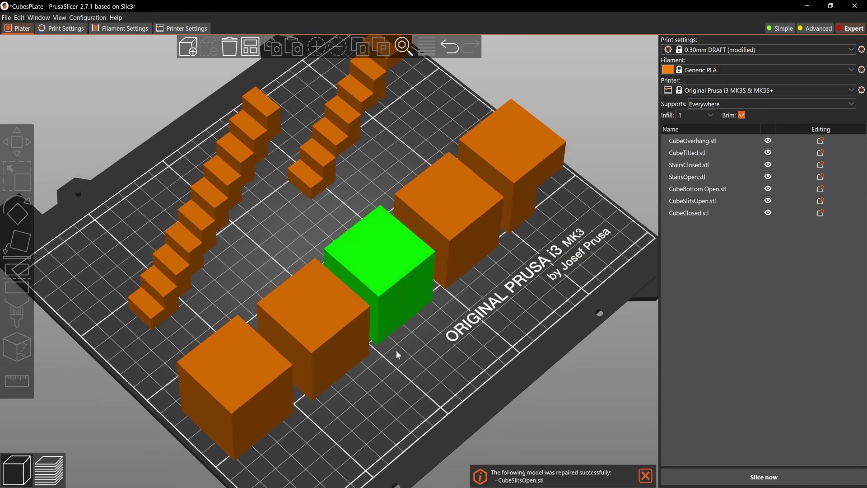
- Undo the mesh repairs of both CubeSlitsOpen.stl and CubeBottom Open.stl
scroll(396, 351, "down", 2)
key("ctrl+z")
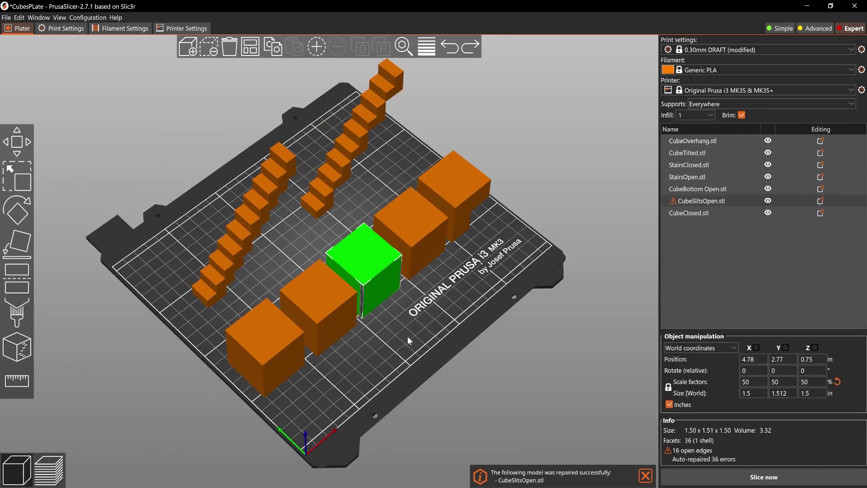
left_click(402, 330)
key("ctrl+z")
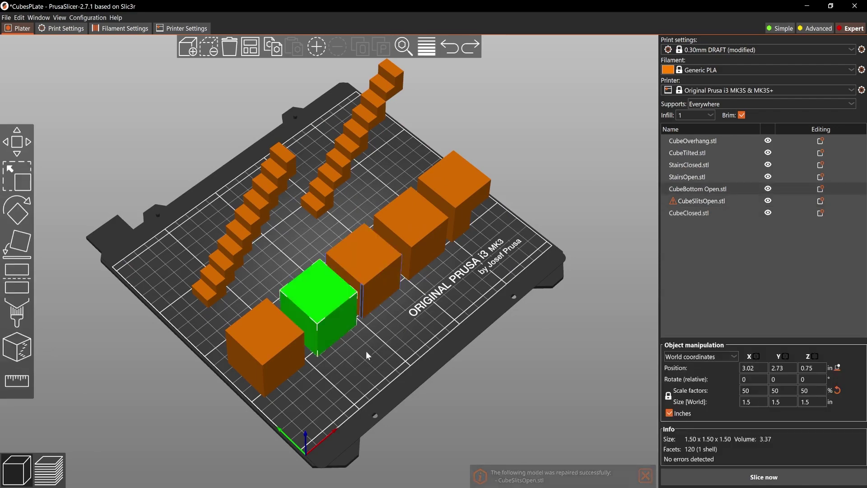
left_click_drag(366, 351, 344, 357)
key("ctrl+z")
left_click(376, 349)
key("ctrl+z")
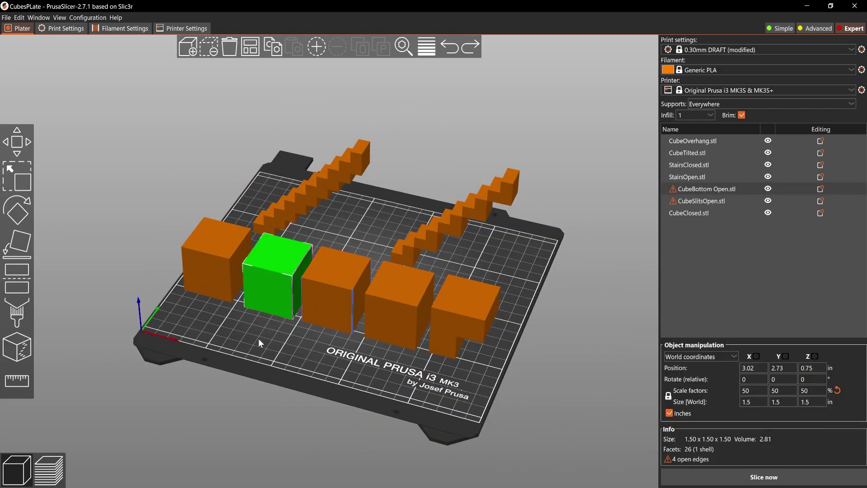
- Select CubeSlitsOpen.stl and CubeBottom Open.stl together and delete them from the plate
left_click(258, 338)
left_click_drag(273, 354, 397, 348)
right_click_drag(397, 349, 402, 356)
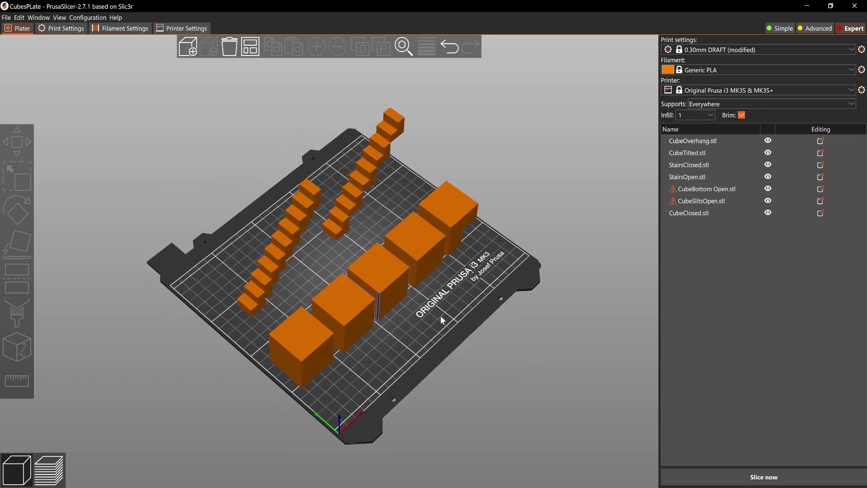
left_click(384, 281)
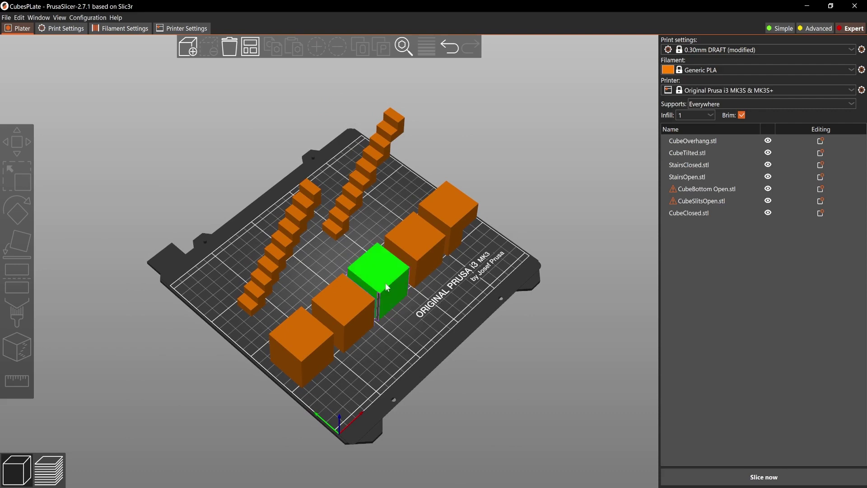
left_click(354, 310, "ctrl")
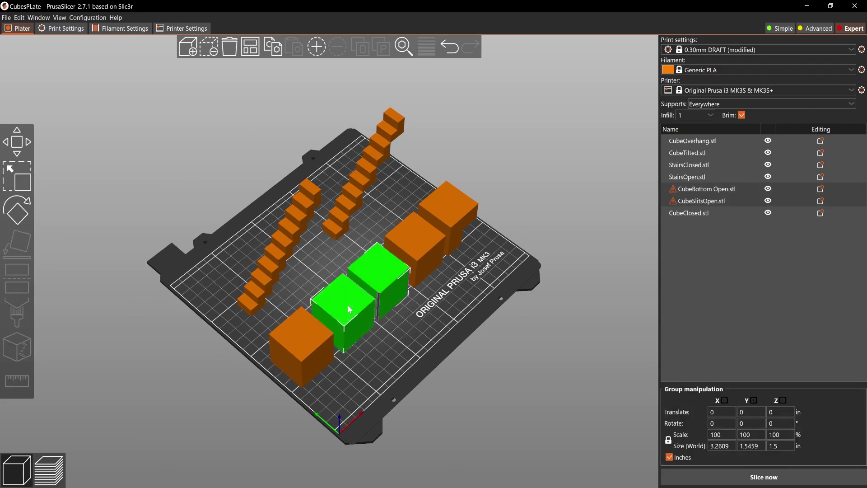
key("Delete")
mouse_move(381, 307)
middle_mouse_down()
mouse_move(368, 314)
mouse_move(371, 307)
middle_mouse_up()
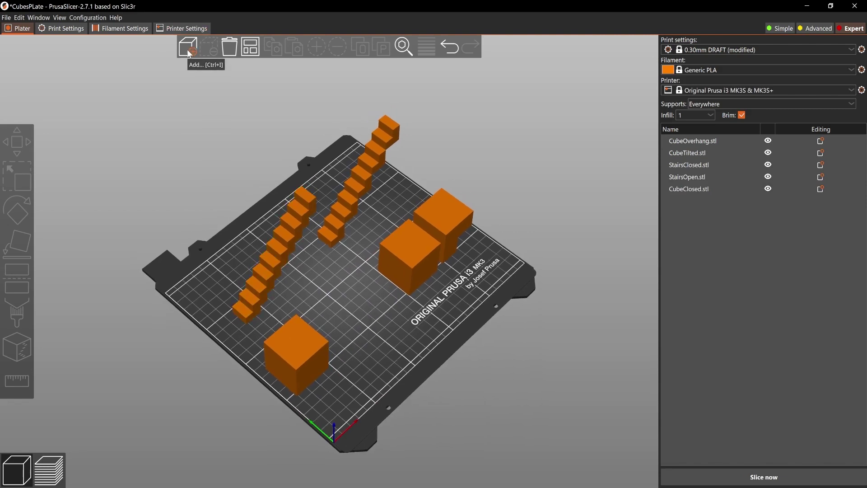
- Slice the plate with the three remaining cubes and two staircases using the 0.20mm SPEED print settings
left_click(293, 323)
left_click(387, 260)
left_click(443, 214)
left_click(368, 180)
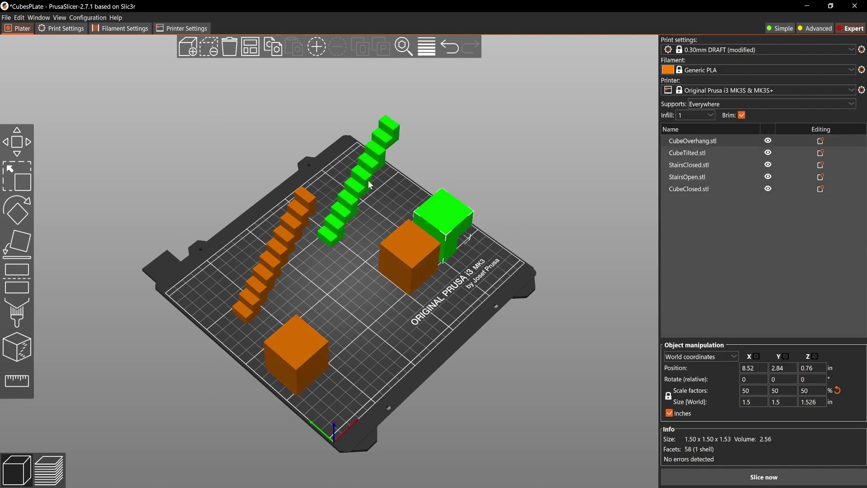
left_click(277, 253)
left_click(355, 305)
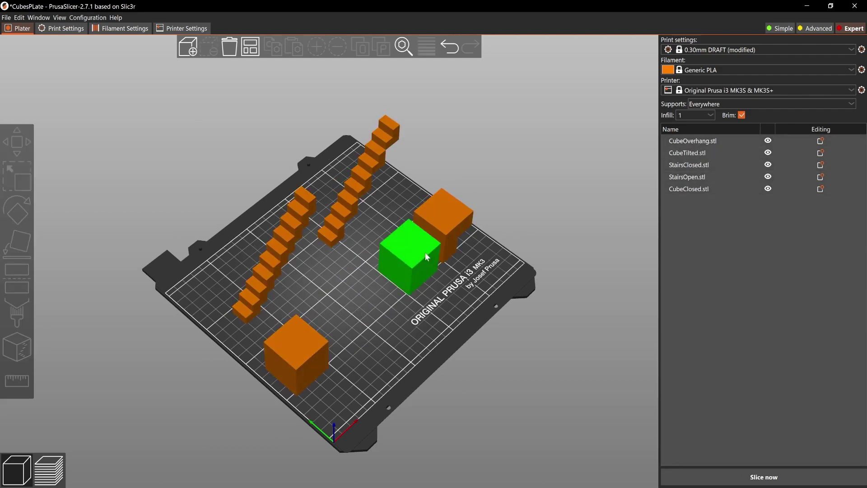
middle_click_drag(336, 305, 354, 308)
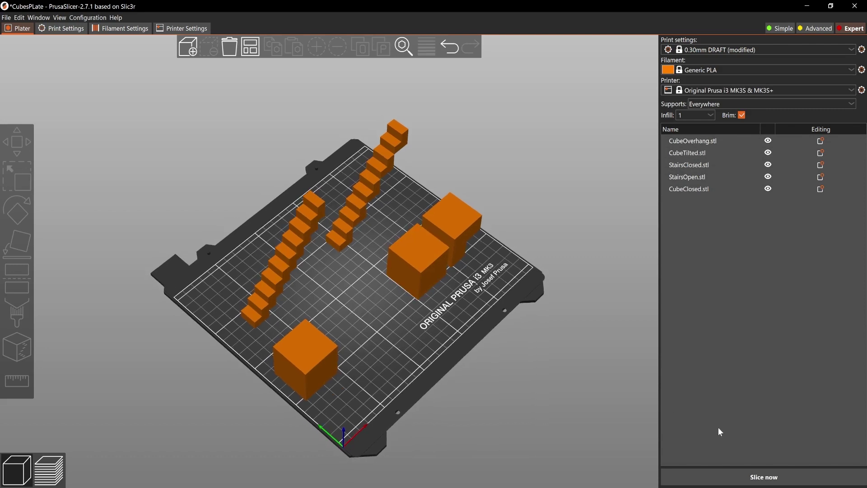
left_click(732, 477)
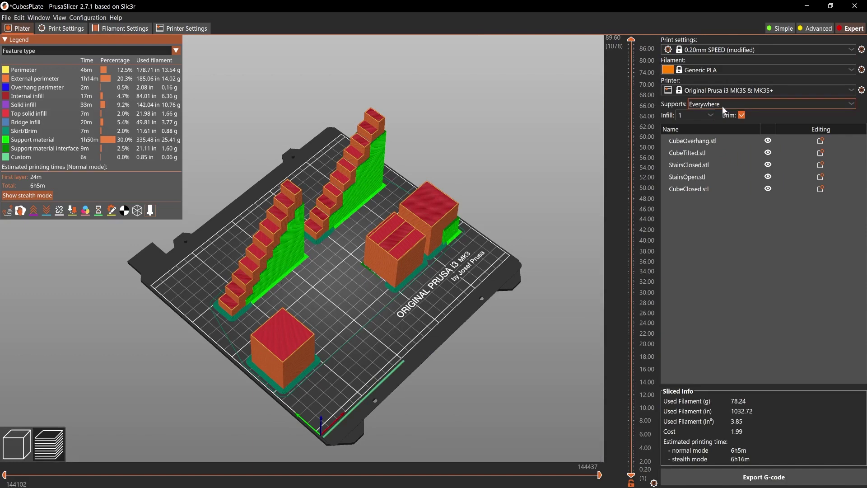
- Examine the sliced supports and cut the layer preview down to 15.12 mm to inspect the infill inside the cubes
scroll(424, 313, "up", 5)
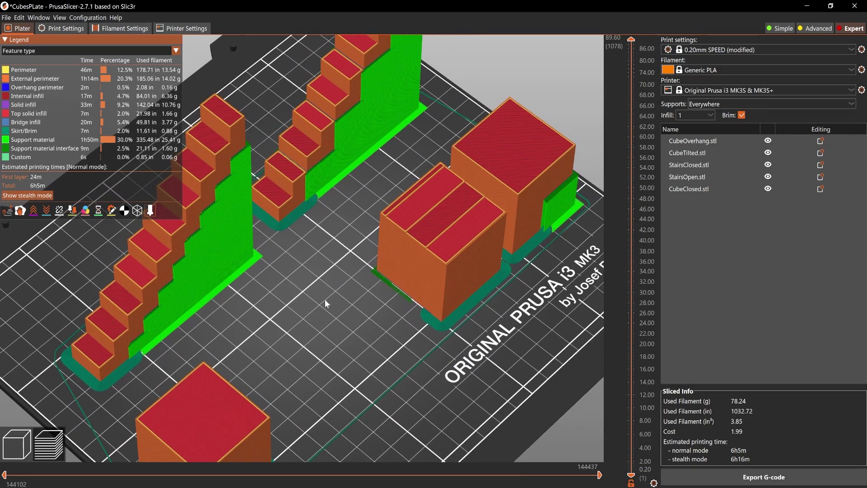
key("b")
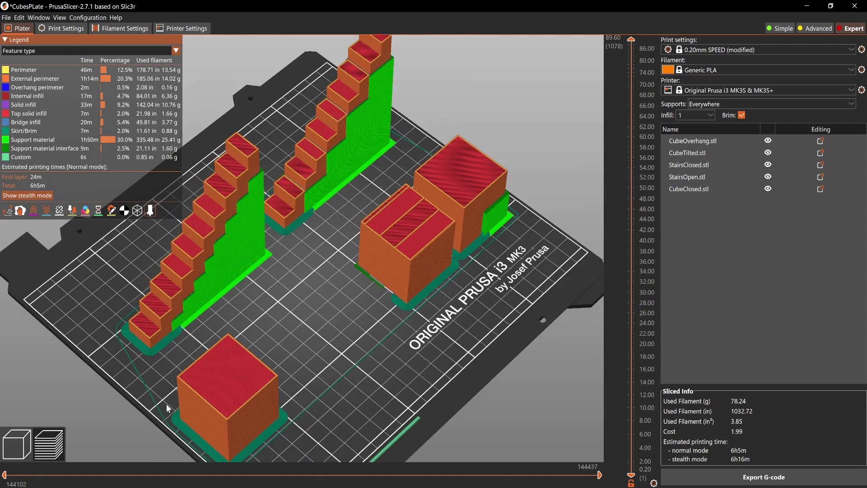
key("z")
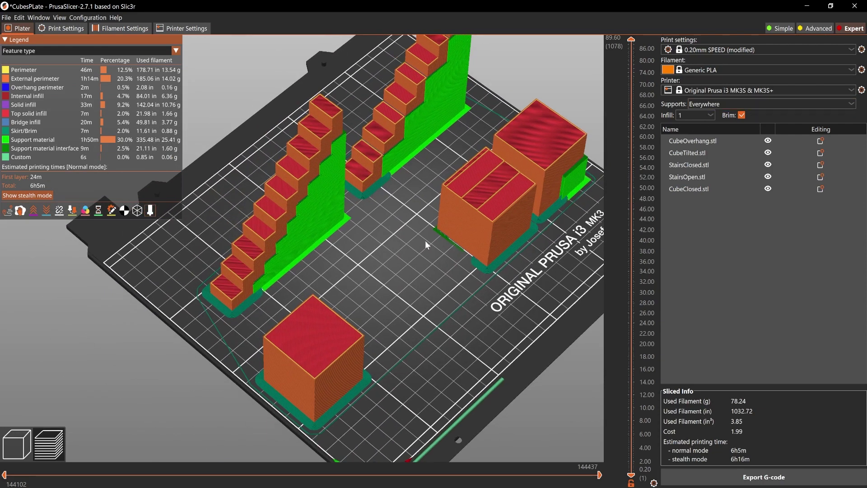
scroll(633, 68, "down", 5)
left_click_drag(634, 73, 631, 373)
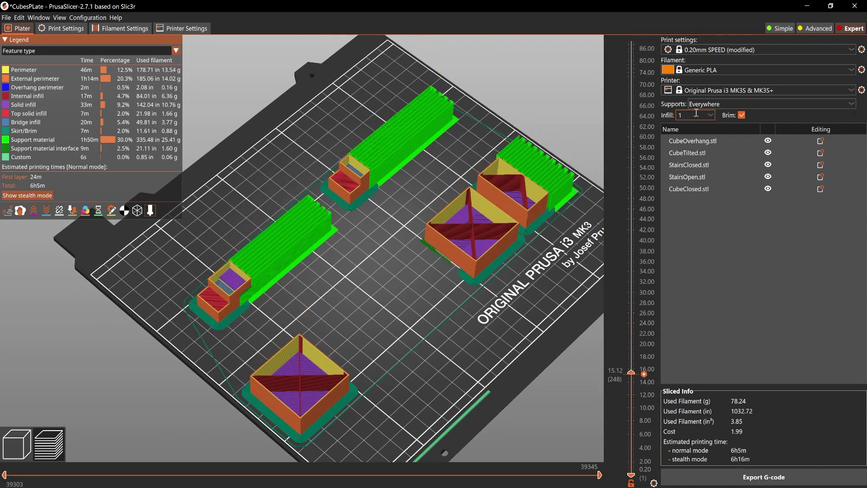
scroll(404, 245, "down", 3)
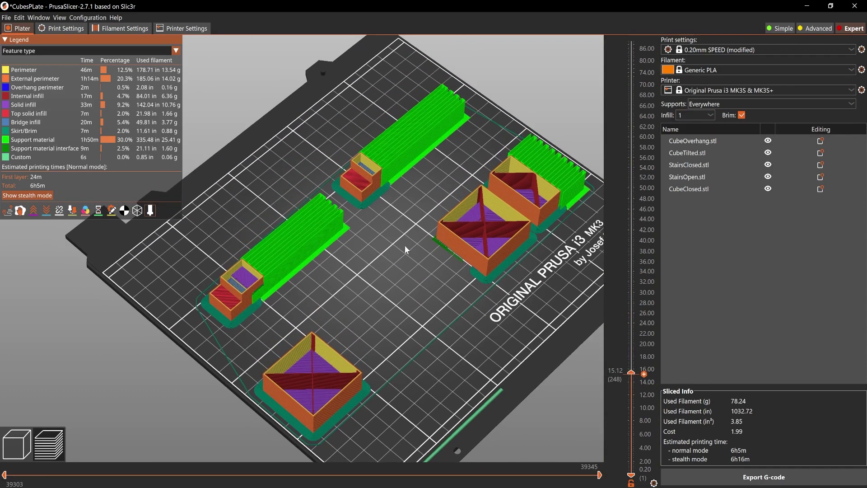
- Show the preview at its full 89.60 mm height and examine the brim around the CubeClosed.stl cube
left_click_drag(631, 374, 631, 40)
left_click_drag(401, 244, 377, 312)
scroll(335, 331, "up", 5)
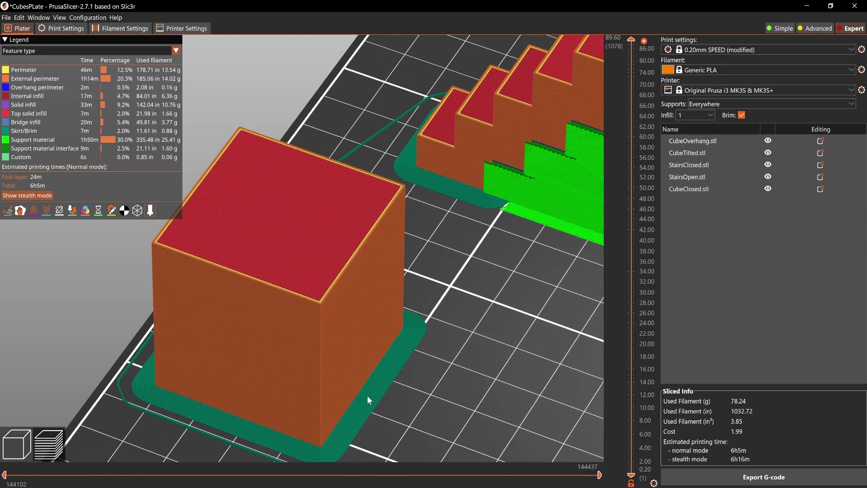
middle_click_drag(101, 369, 176, 294)
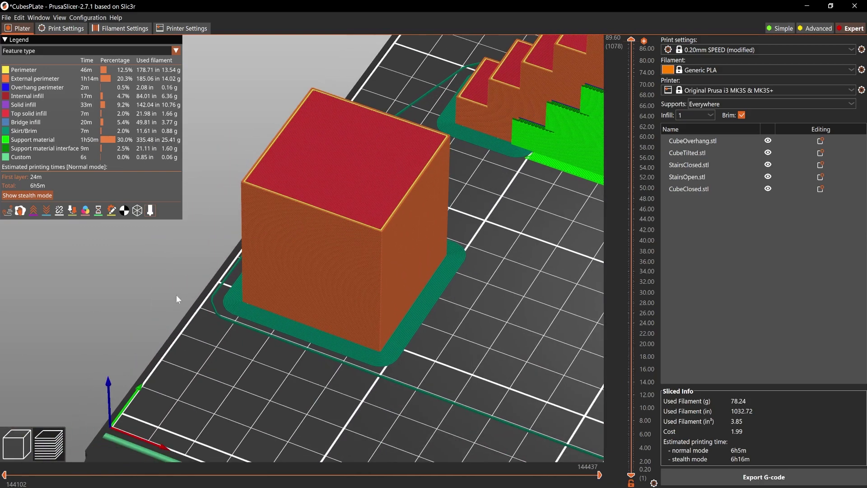
left_click_drag(213, 287, 244, 339)
- Reduce the preview to the first layer at 0.20 mm and examine the brims and support bases
left_click_drag(631, 40, 632, 474)
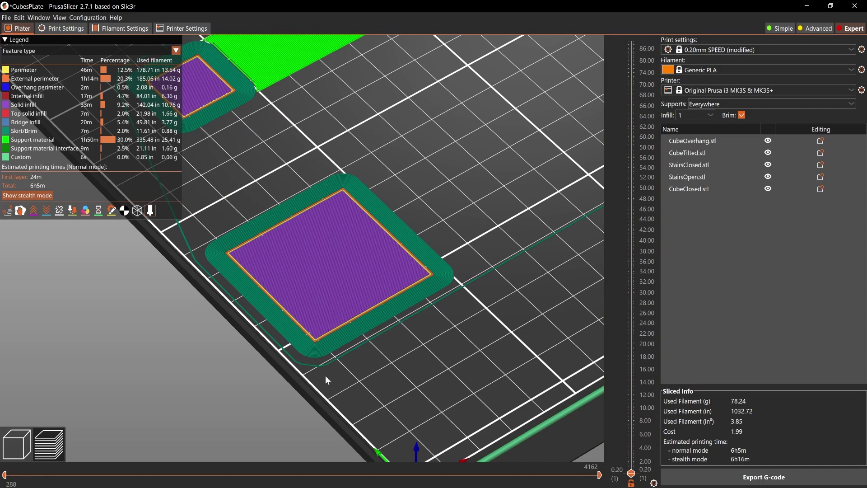
scroll(325, 375, "down", 4)
right_click_drag(387, 181, 403, 429)
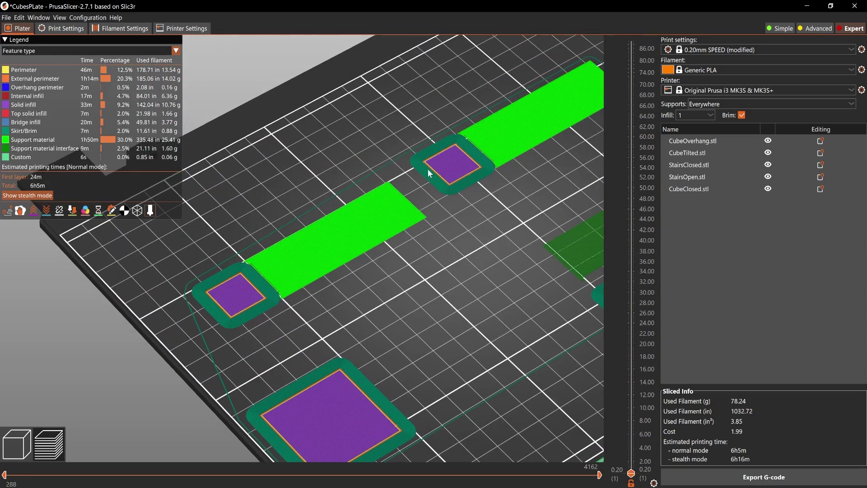
- Show the layer preview at its full 89.60 mm height and examine the brim and support around CubeTilted.stl
right_click_drag(429, 173, 370, 307)
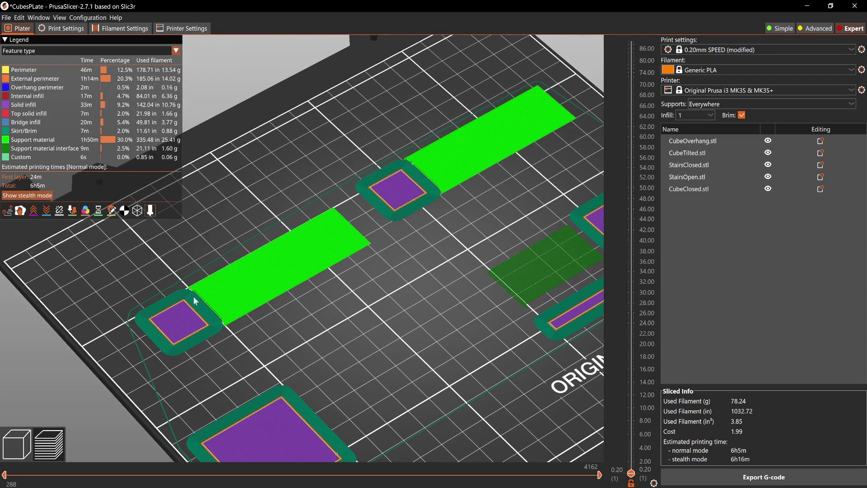
right_click_drag(381, 364, 383, 267)
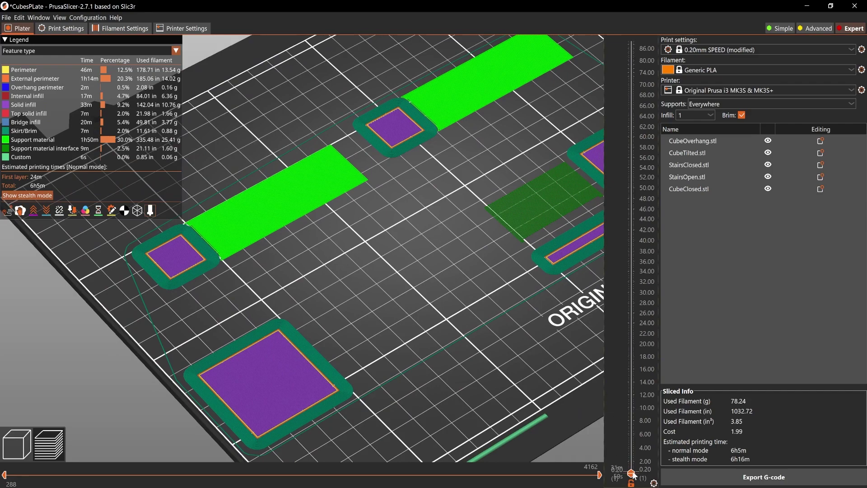
left_click_drag(631, 473, 631, 39)
right_click_drag(394, 289, 232, 378)
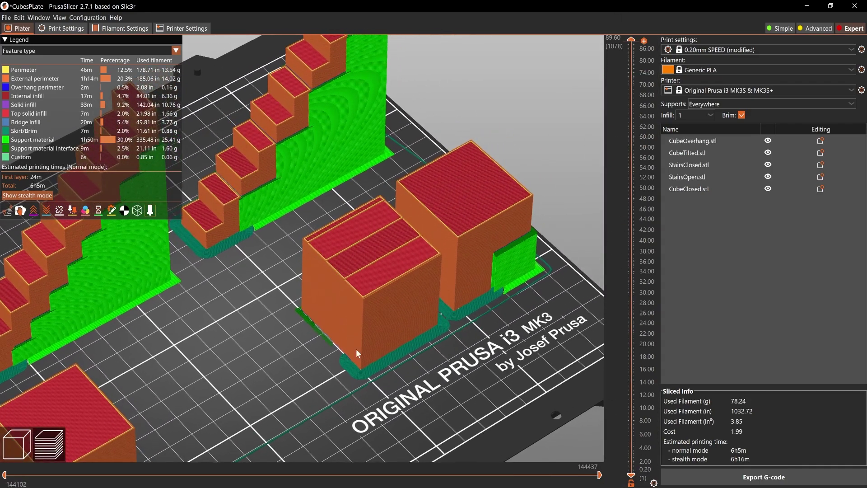
scroll(356, 349, "up", 3)
right_click_drag(340, 357, 281, 346)
scroll(323, 341, "down", 1)
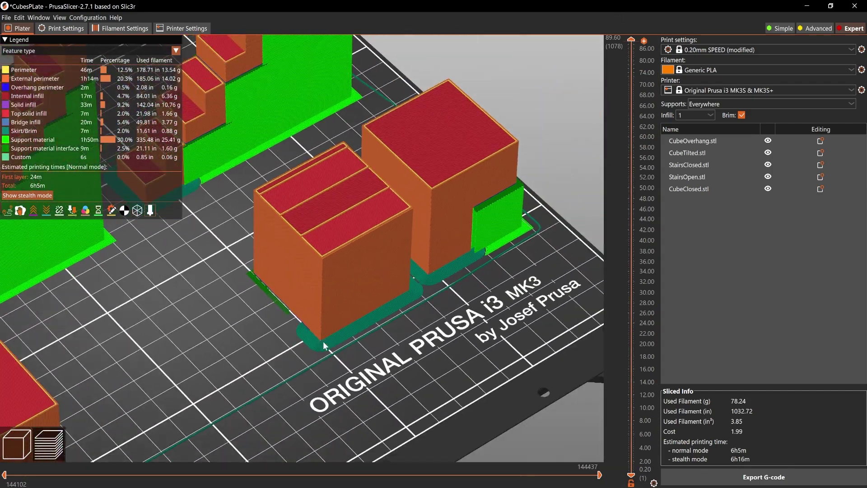
scroll(324, 341, "down", 2)
mouse_move(286, 347)
left_mouse_down()
mouse_move(285, 337)
mouse_move(278, 353)
mouse_move(275, 326)
mouse_move(293, 335)
left_mouse_up()
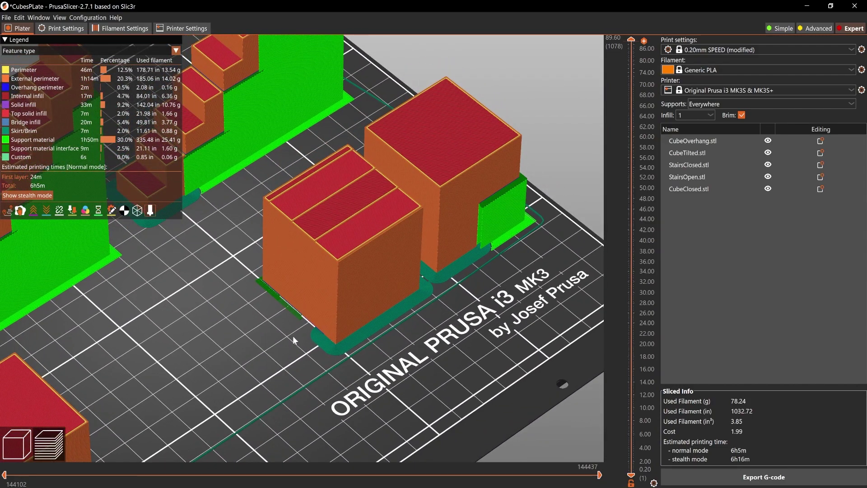
scroll(295, 333, "up", 3)
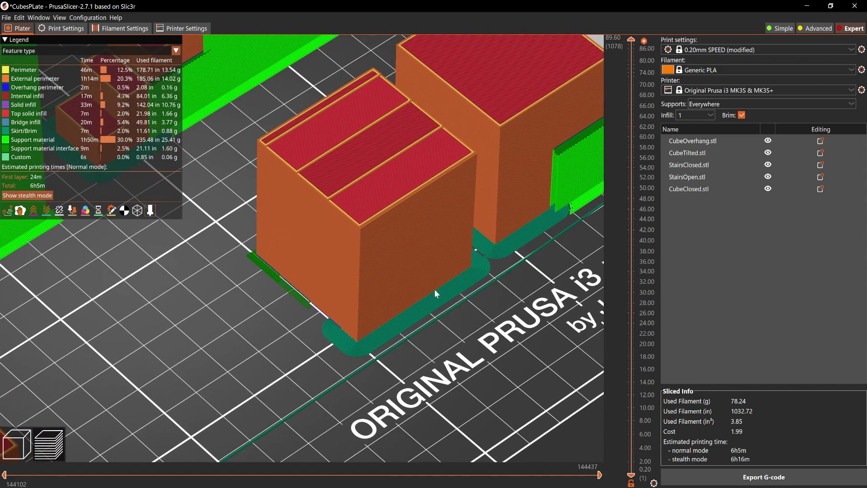
left_click_drag(279, 340, 299, 333)
scroll(424, 307, "down", 2)
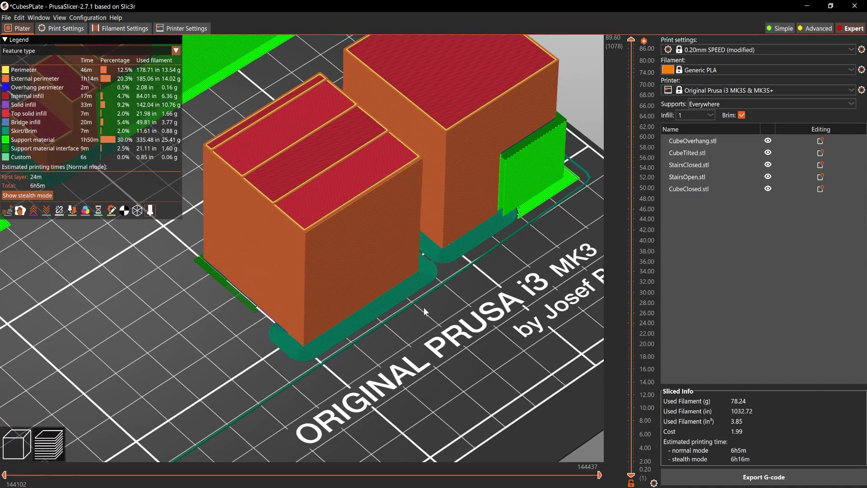
left_click_drag(423, 307, 311, 334)
scroll(413, 321, "up", 3)
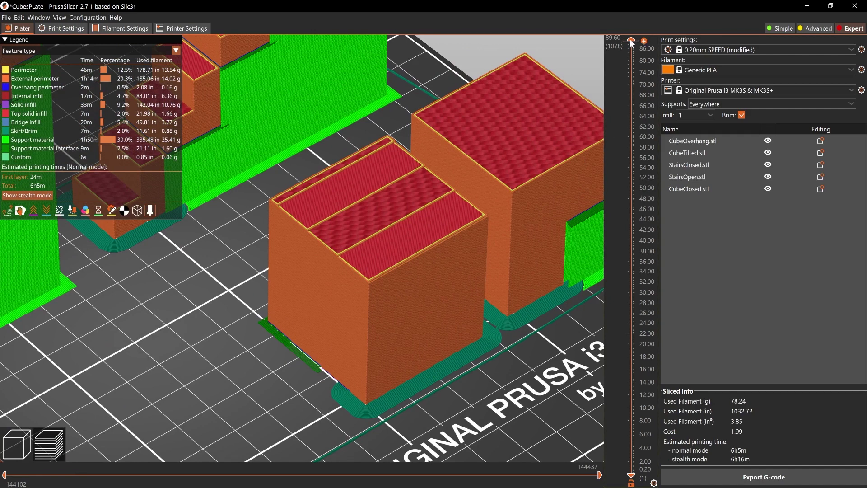
- Cut the preview down to the 0.20 mm first layer and compare the contact areas of CubeTilted.stl and the other models
left_click_drag(631, 42, 642, 473)
left_click_drag(272, 361, 411, 319)
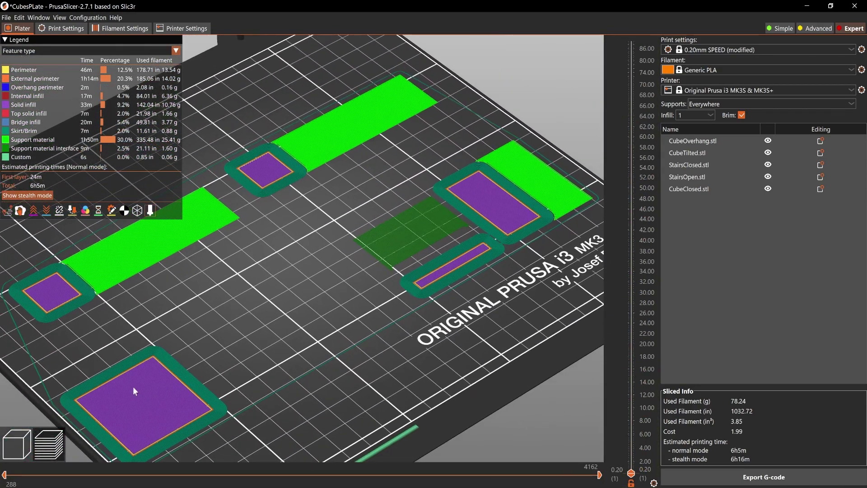
left_click_drag(279, 325, 625, 450)
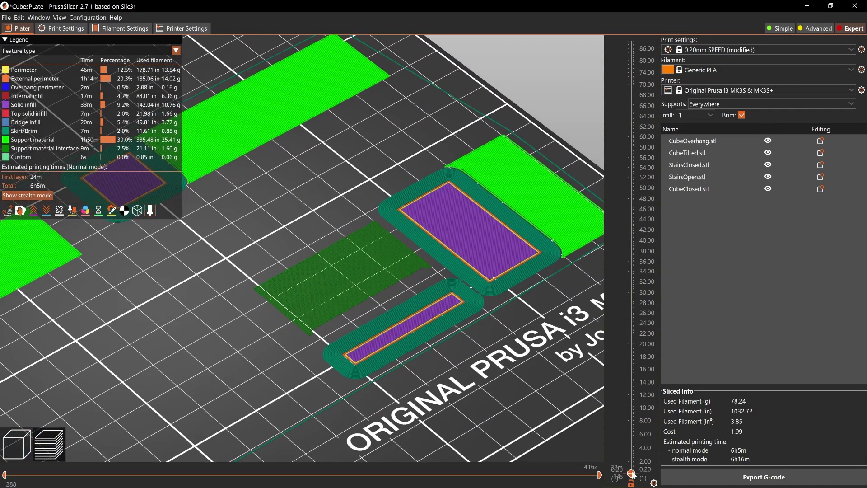
mouse_move(629, 476)
left_mouse_down()
mouse_move(630, 466)
mouse_move(632, 475)
left_mouse_up()
left_click_drag(309, 401, 266, 360)
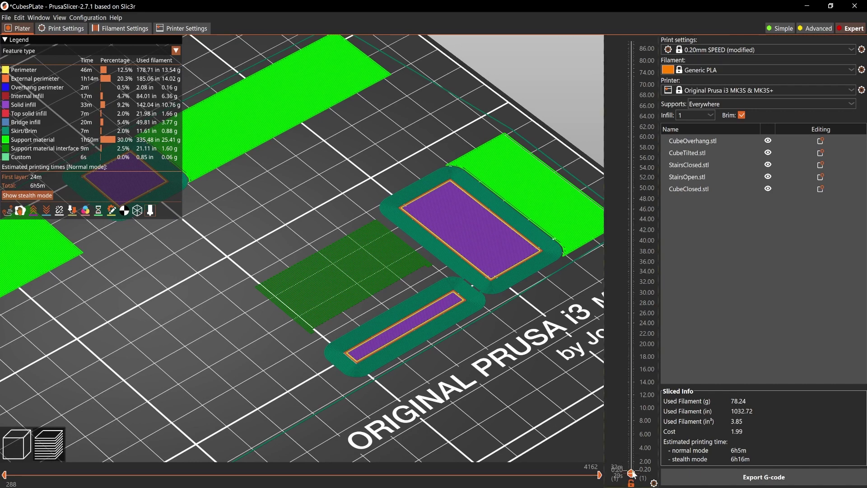
- Restore the preview to its full 89.60 mm height and examine the support material beneath the CubeOverhang.stl overhang
left_click_drag(631, 472, 631, 40)
scroll(324, 341, "down", 2)
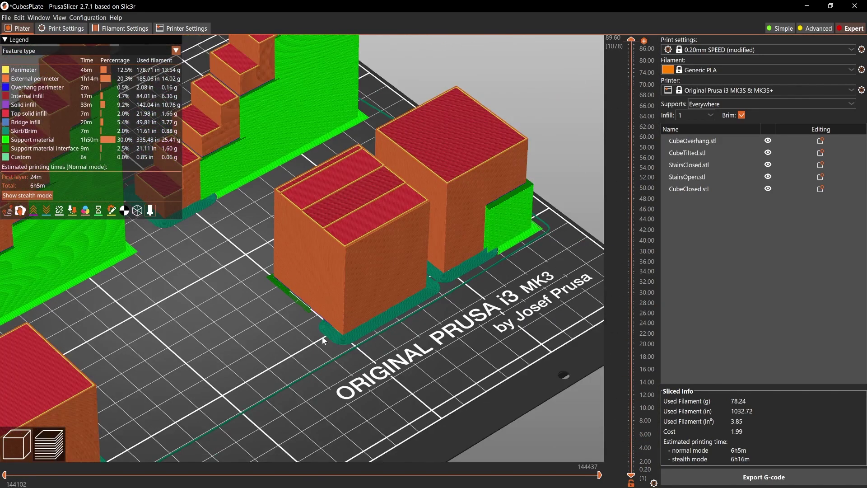
left_click_drag(323, 341, 99, 267)
scroll(379, 351, "up", 2)
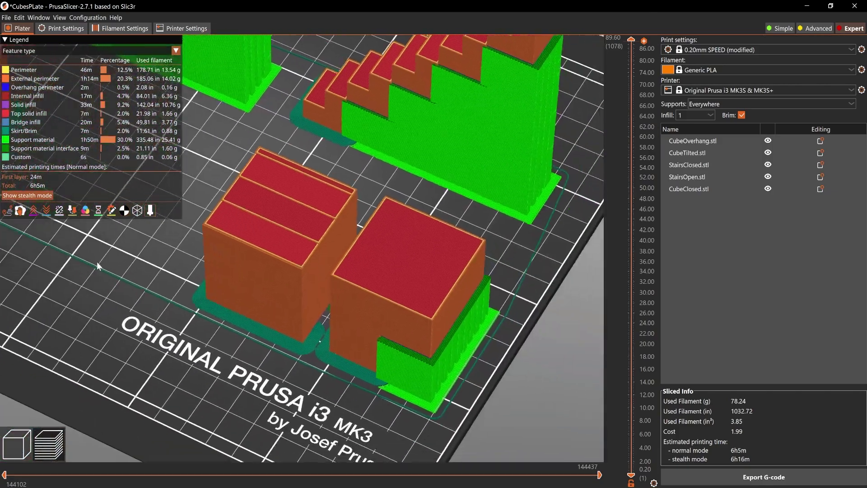
scroll(410, 351, "up", 3)
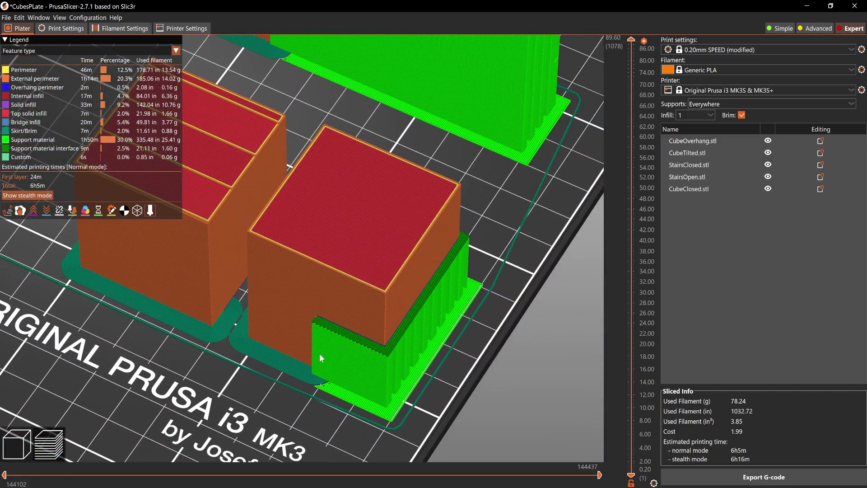
left_click_drag(319, 353, 117, 376)
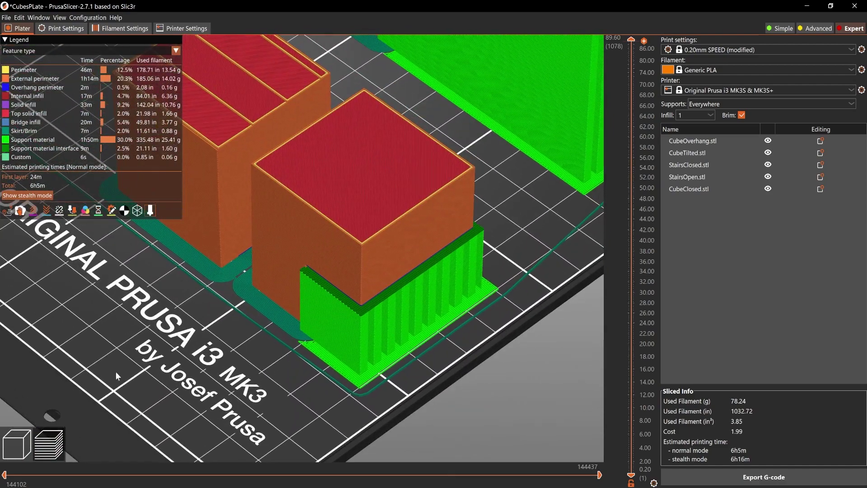
- Turn CubeOverhang.stl over by placing its full top face on the bed, and slice the plate again
left_click(18, 445)
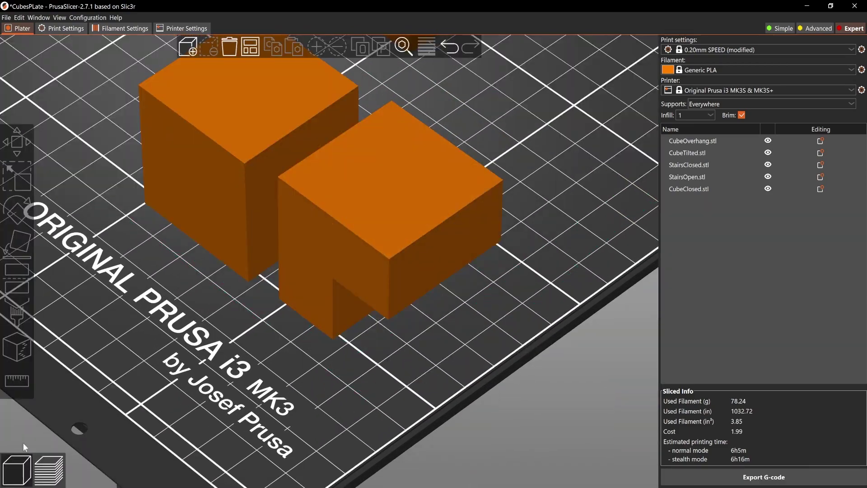
left_click(357, 233)
middle_click_drag(357, 233, 151, 350)
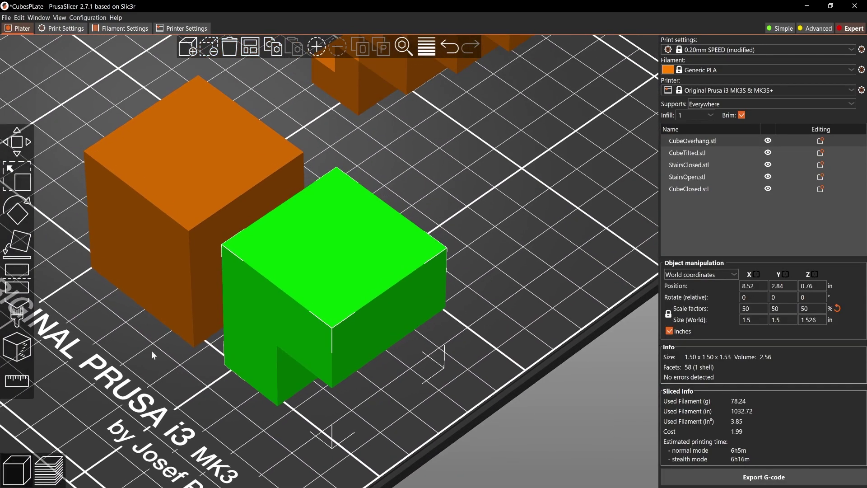
left_click(18, 243)
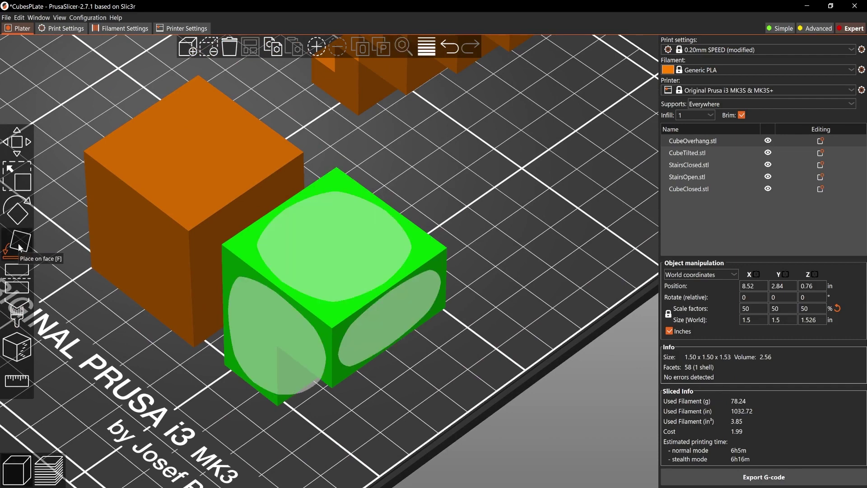
left_click(357, 259)
key("m")
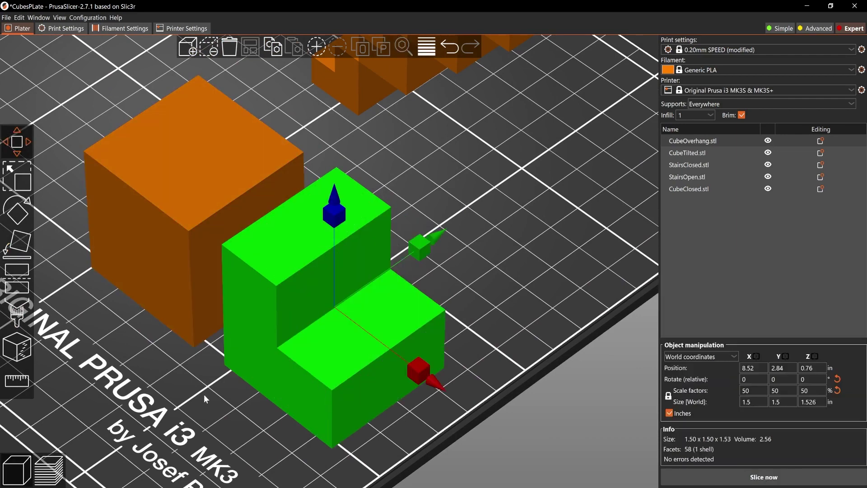
left_click(553, 440)
left_click(698, 471)
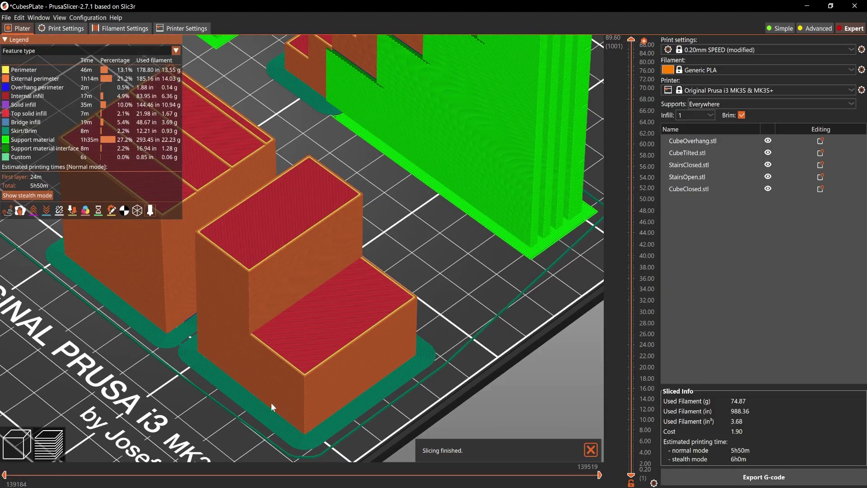
- Examine the resliced CubeOverhang.stl from several sides, checking its brim and whether it still needs supports
left_click_drag(271, 402, 448, 249)
scroll(458, 277, "down", 5)
scroll(427, 279, "up", 6)
scroll(460, 286, "down", 4)
scroll(438, 286, "up", 5)
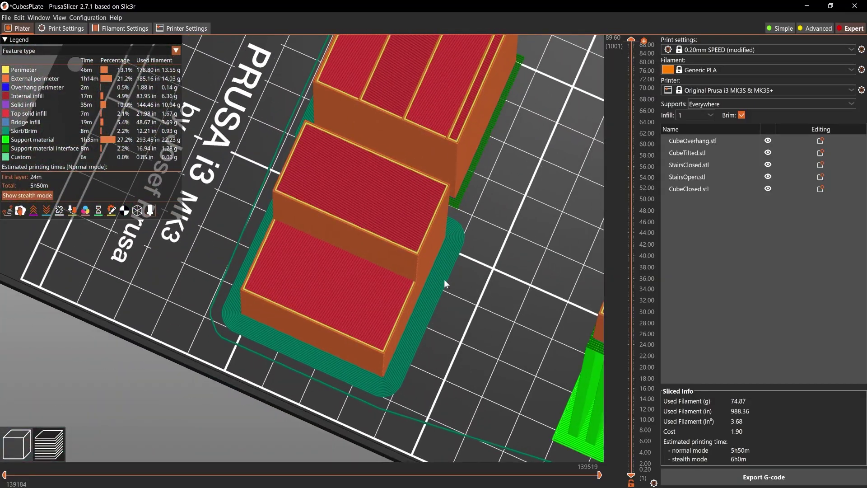
mouse_move(237, 322)
left_mouse_down()
mouse_move(228, 310)
mouse_move(248, 319)
left_mouse_up()
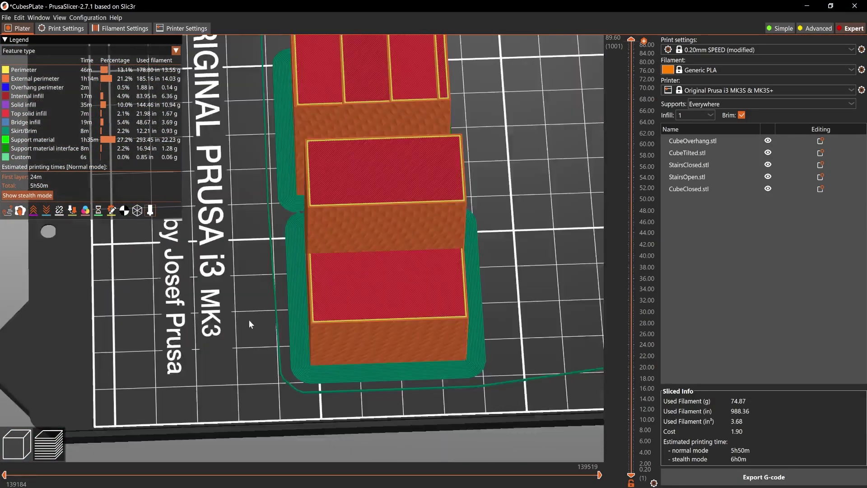
scroll(270, 318, "up", 5)
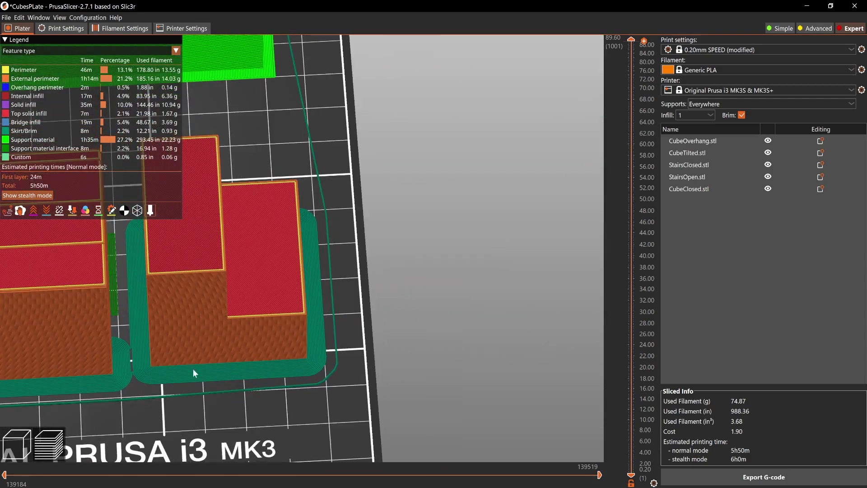
scroll(364, 346, "down", 4)
left_click_drag(364, 346, 214, 378)
scroll(214, 378, "up", 5)
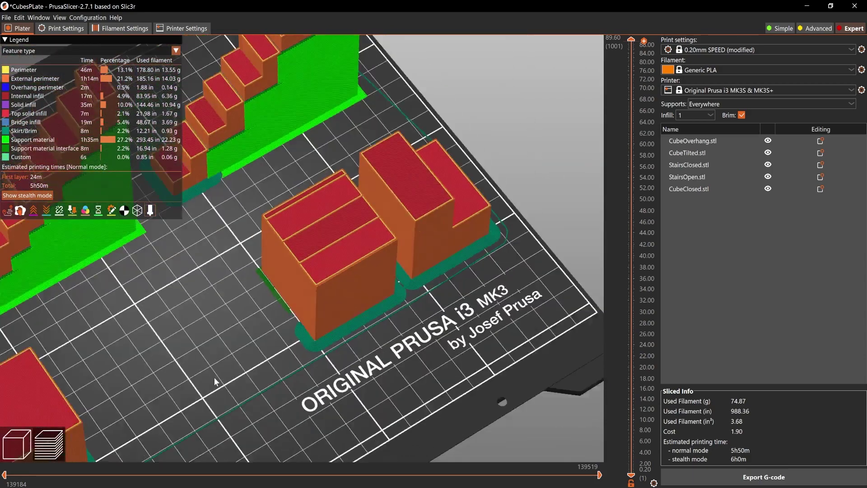
scroll(212, 377, "down", 2)
- Examine the support material and support interfaces beneath the steps of the StairsClosed.stl and StairsOpen.stl staircases
left_click_drag(196, 318, 296, 339)
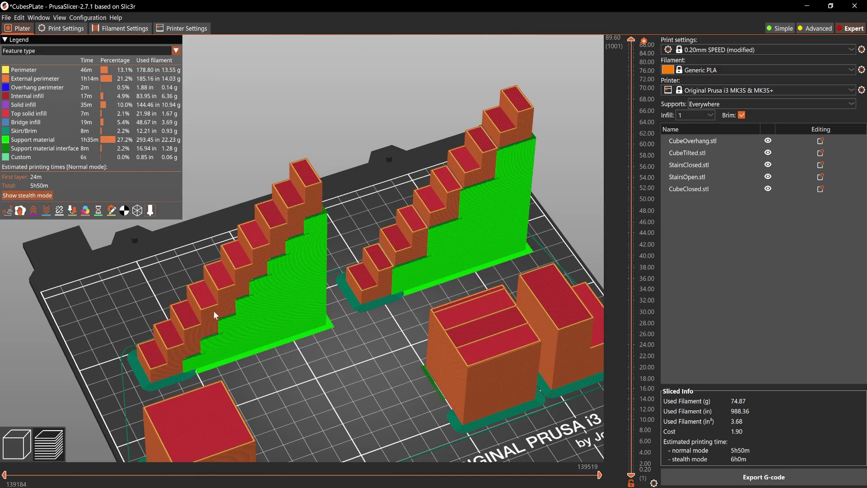
scroll(298, 343, "up", 5)
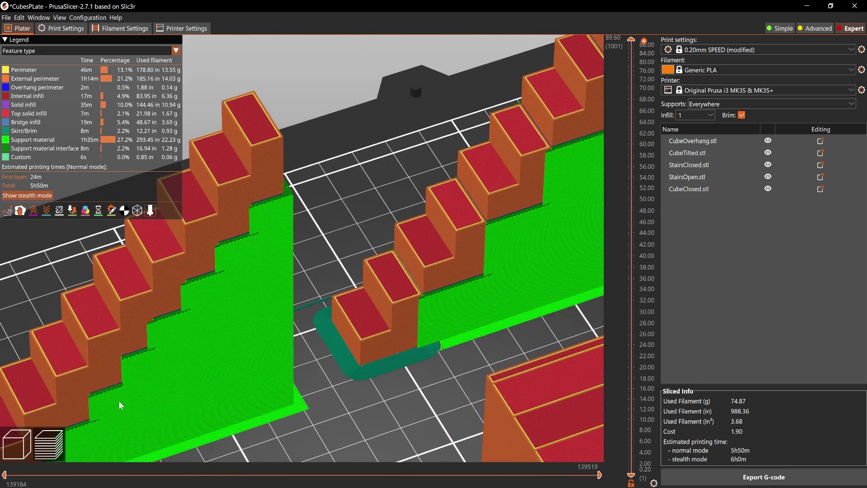
right_click_drag(120, 404, 354, 259)
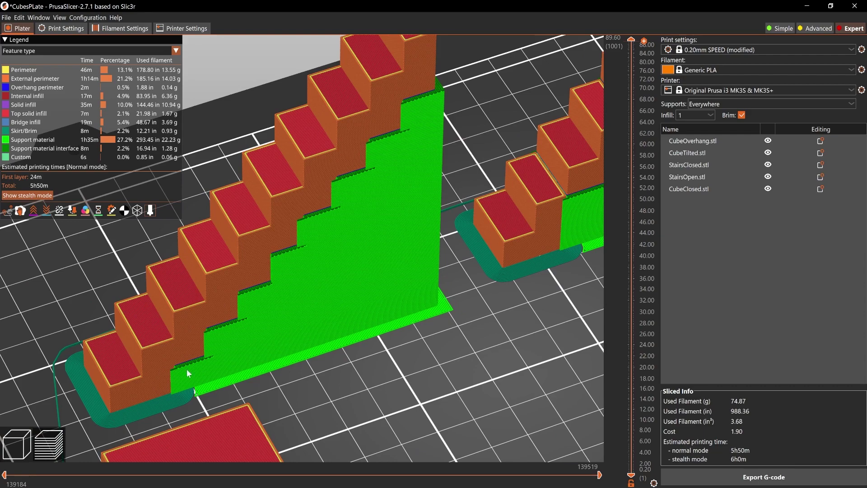
scroll(275, 207, "down", 3)
left_click_drag(464, 269, 215, 381)
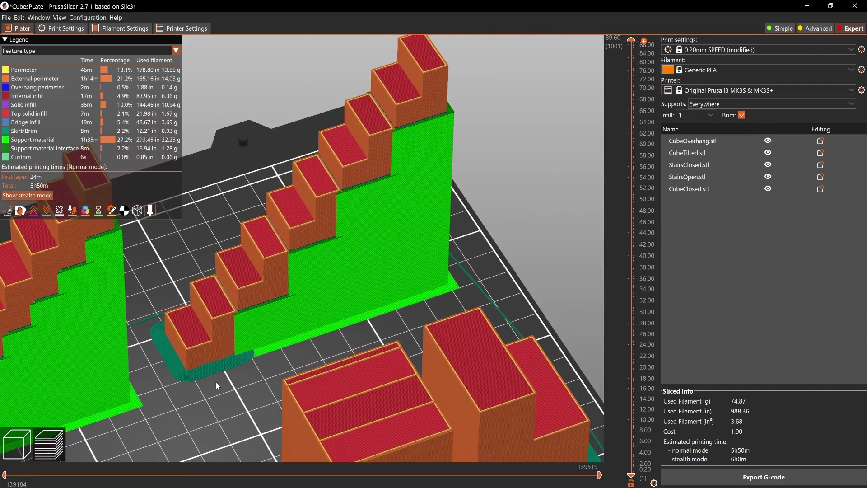
scroll(226, 352, "up", 4)
scroll(237, 327, "up", 2)
scroll(240, 330, "down", 1)
scroll(239, 329, "up", 5)
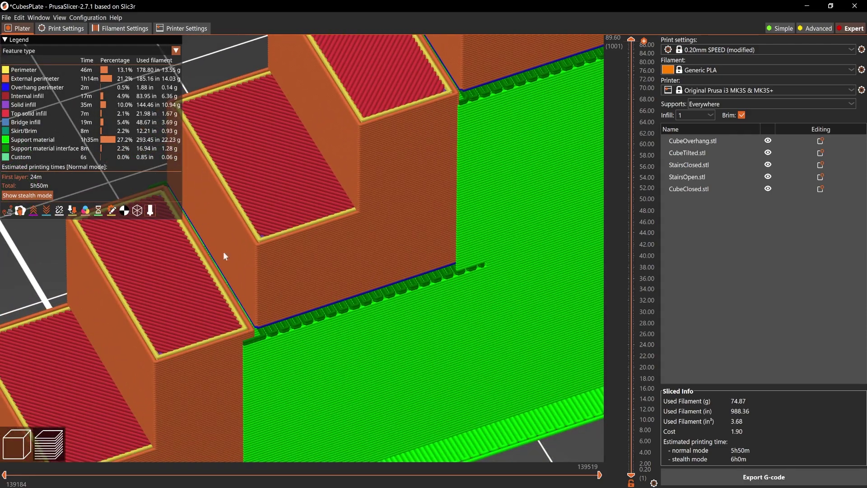
scroll(258, 331, "down", 3)
scroll(387, 230, "down", 3)
scroll(301, 270, "up", 2)
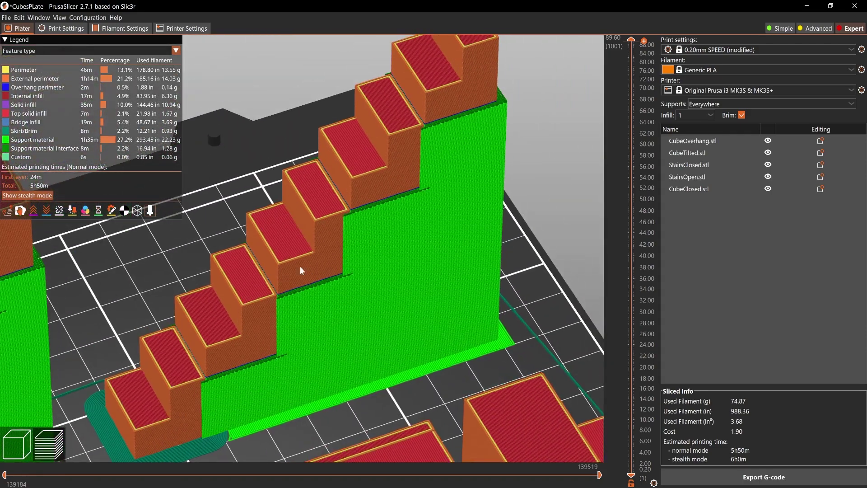
scroll(392, 116, "down", 3)
scroll(234, 232, "up", 2)
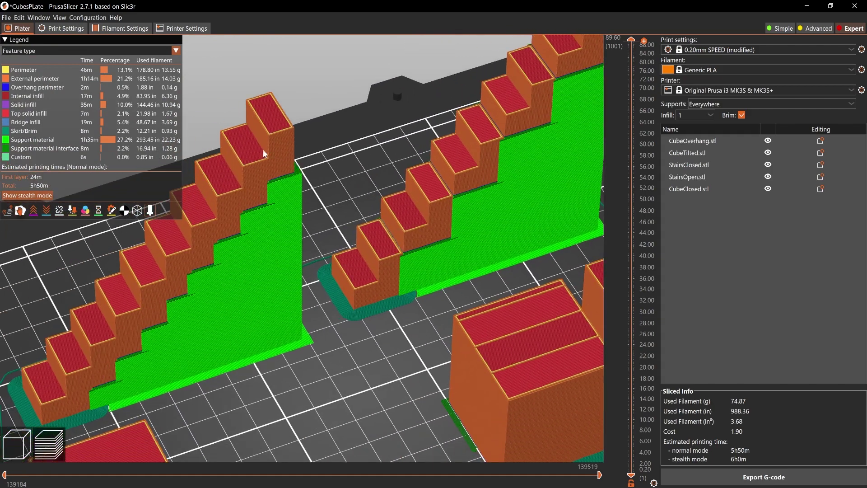
scroll(65, 400, "down", 3)
scroll(213, 338, "up", 2)
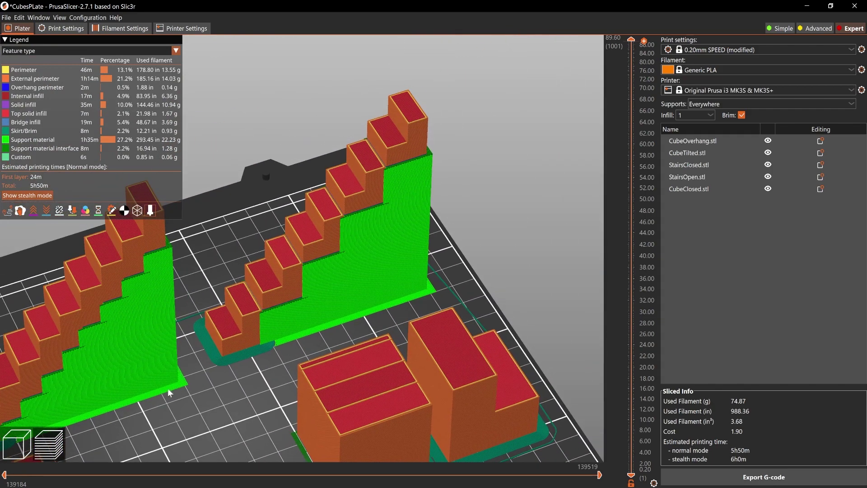
scroll(348, 210, "down", 2)
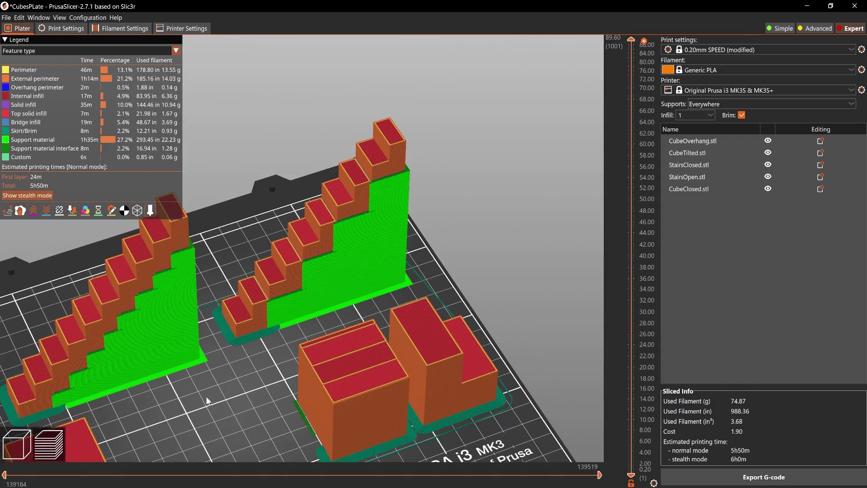
- Rotate the StairsClosed.stl staircase 90° about the X axis so that it lies on its side on the bed
scroll(199, 417, "down", 2)
left_click_drag(199, 417, 59, 432)
left_click(17, 444)
left_click(231, 330)
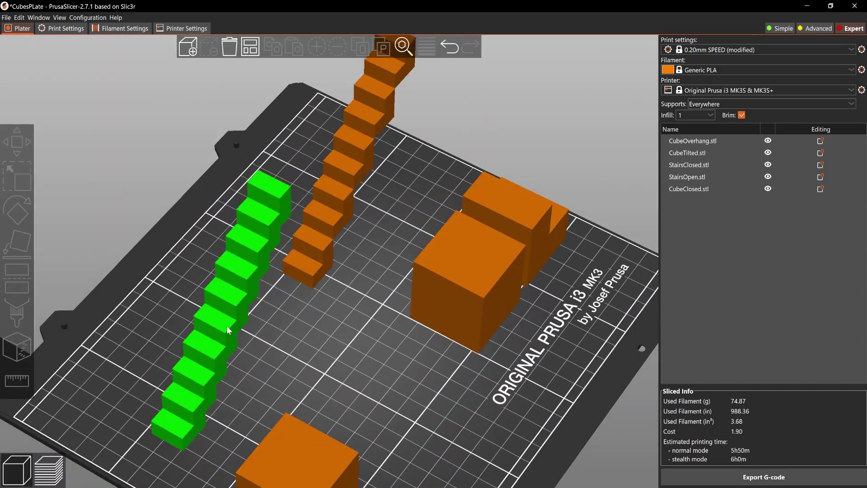
middle_click_drag(341, 332, 427, 287)
left_click(17, 212)
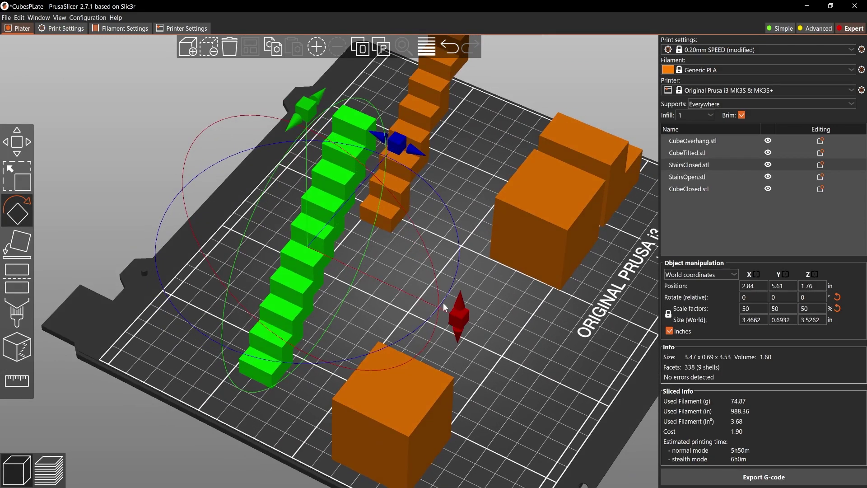
left_click_drag(456, 307, 305, 308)
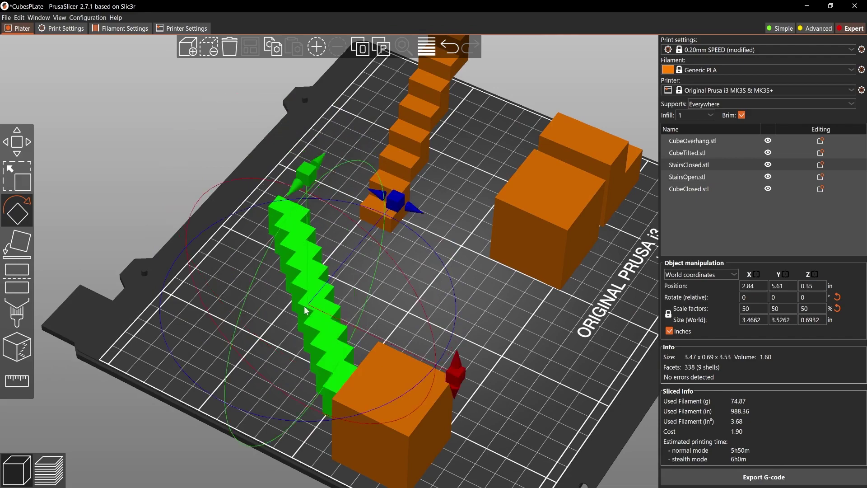
left_click(145, 390)
left_click_drag(145, 390, 204, 388)
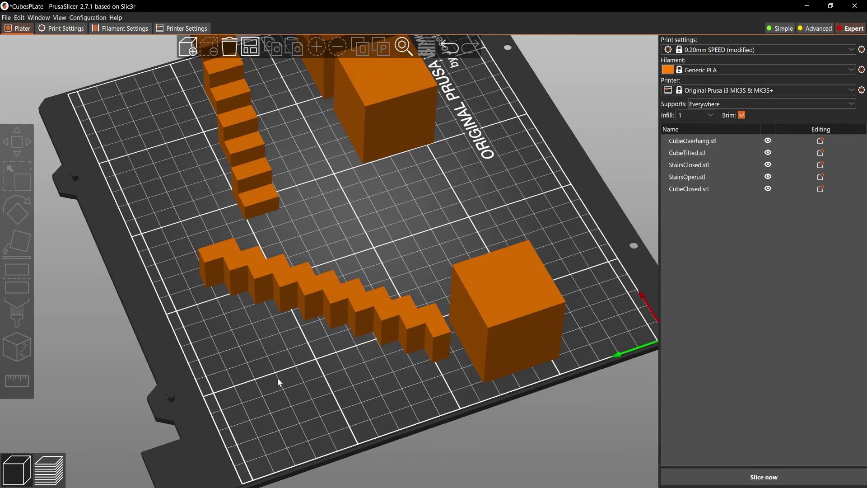
- Slice the plate and check whether the StairsClosed.stl staircase still needs supports when lying on its side
left_click(707, 478)
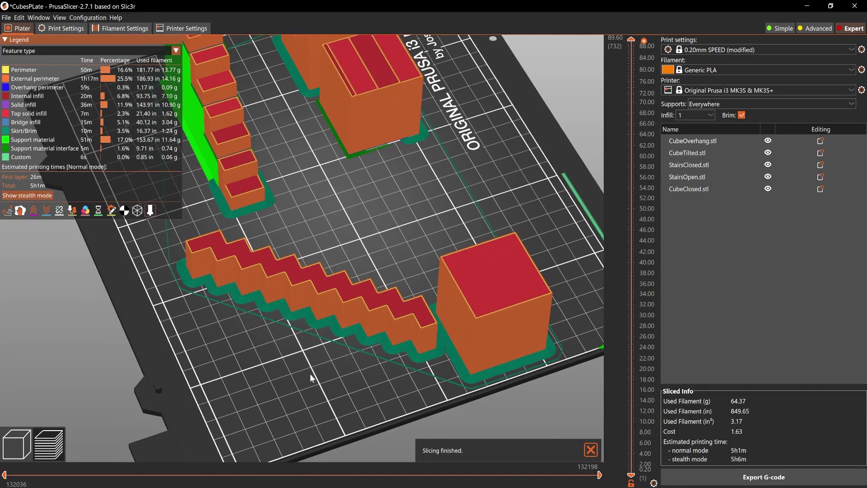
left_click_drag(310, 373, 271, 379)
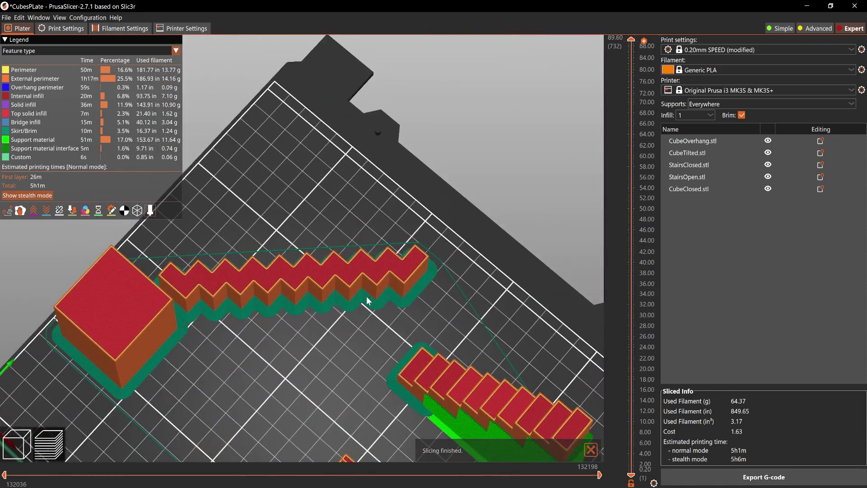
left_click_drag(261, 313, 302, 350)
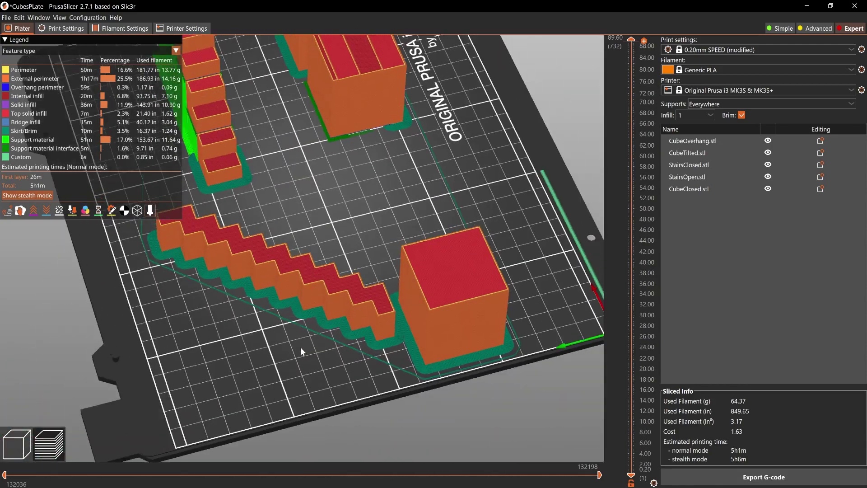
- Undo the rotation of StairsClosed.stl to bring the staircase back to its upright orientation
left_click(18, 433)
left_click(302, 294)
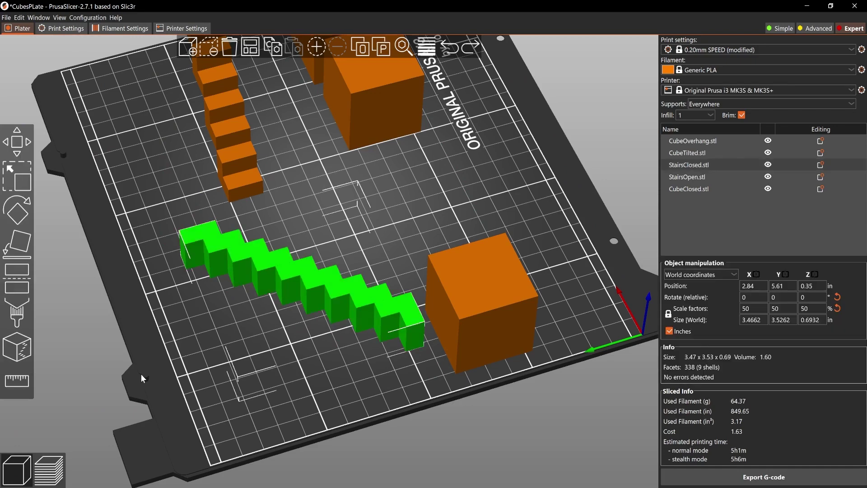
left_click_drag(140, 373, 151, 374)
left_click(129, 329)
left_click(304, 240)
left_click(303, 240)
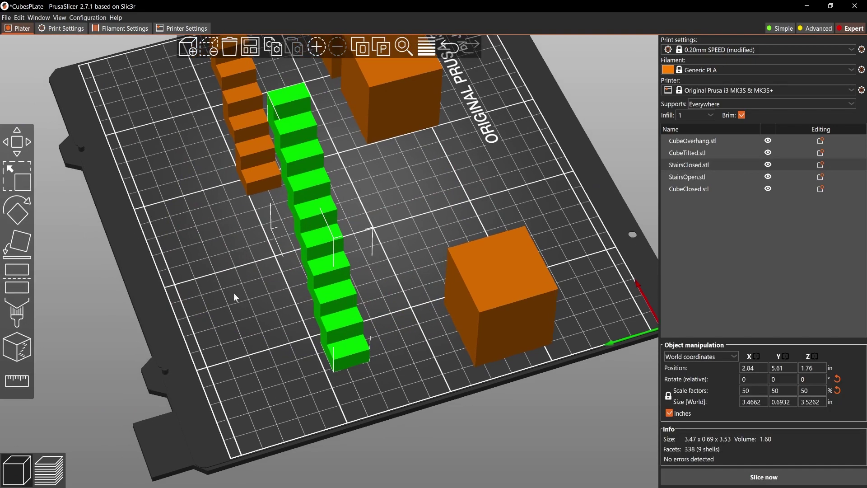
- Lay StairsClosed.stl on its side by placing its long side face on the bed, and slice the plate again
left_click(20, 246)
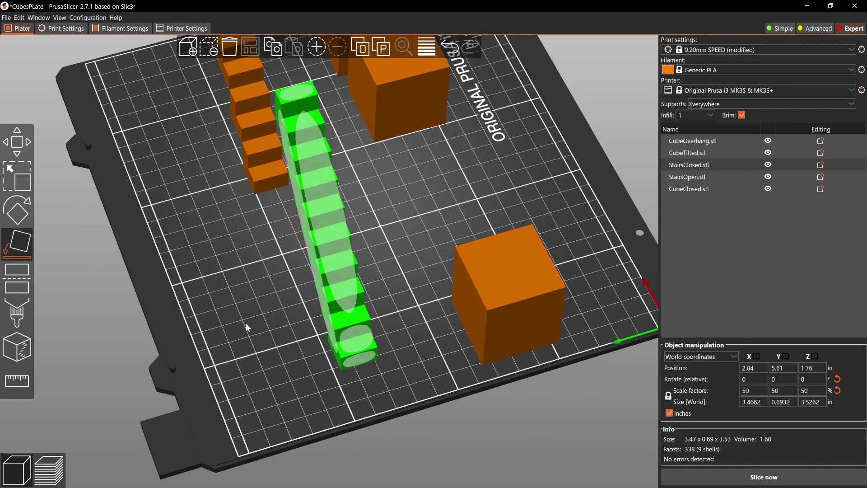
left_click_drag(245, 323, 290, 275)
left_click(310, 255)
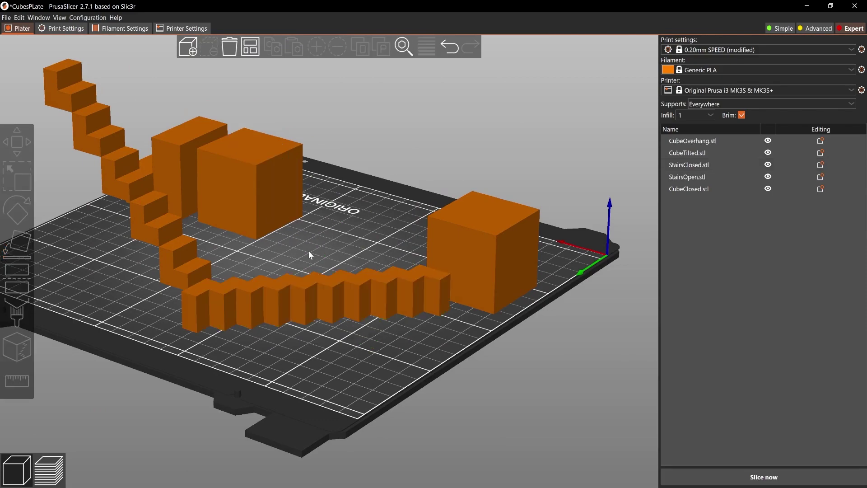
left_click_drag(72, 210, 315, 400)
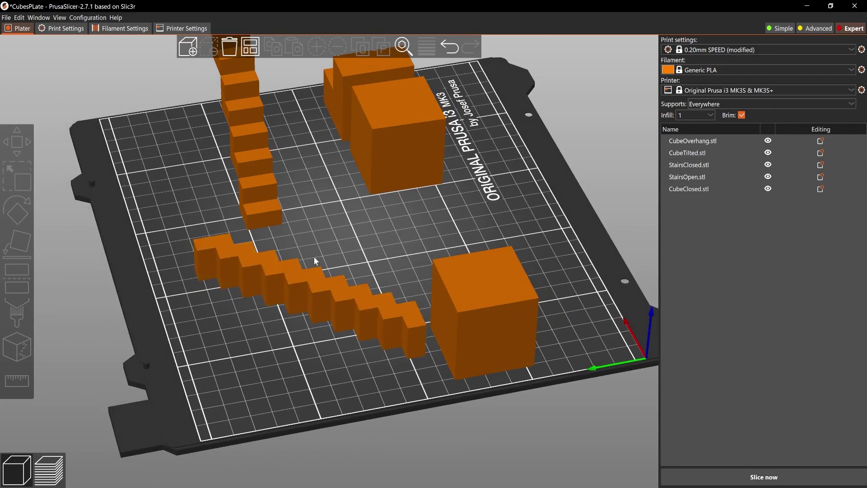
left_click_drag(313, 257, 239, 275)
scroll(234, 293, "down", 5)
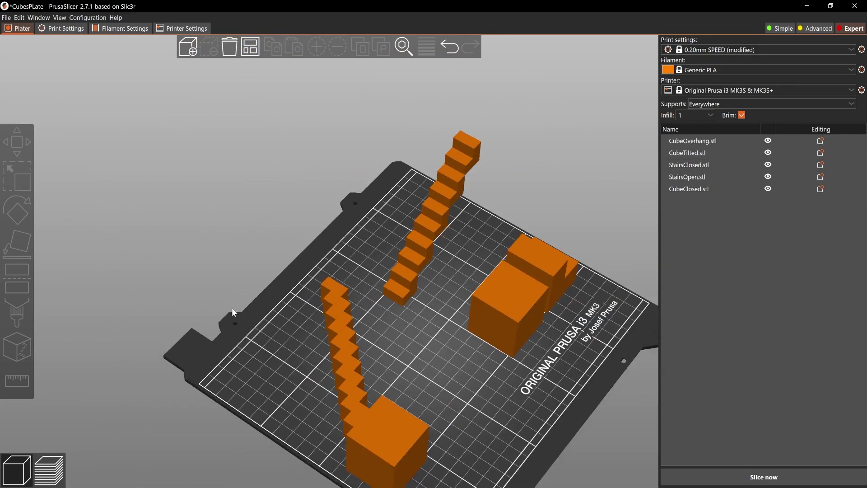
left_click_drag(232, 308, 253, 289)
left_click(764, 477)
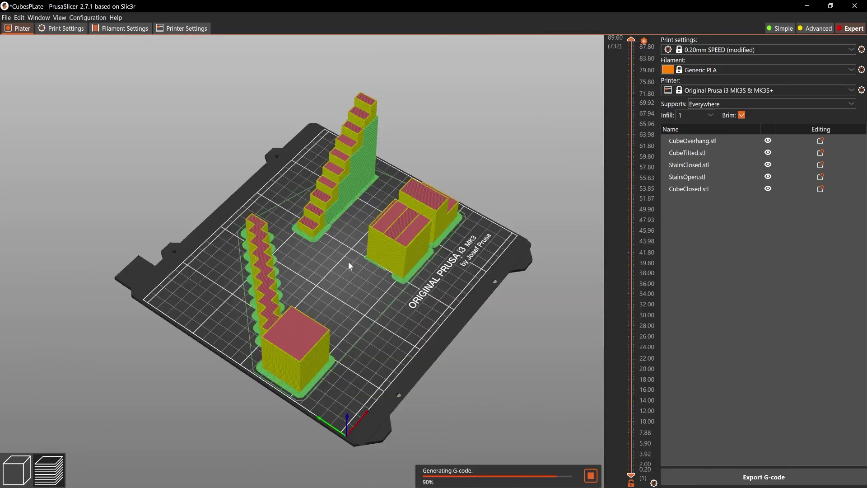
left_click_drag(368, 302, 322, 313)
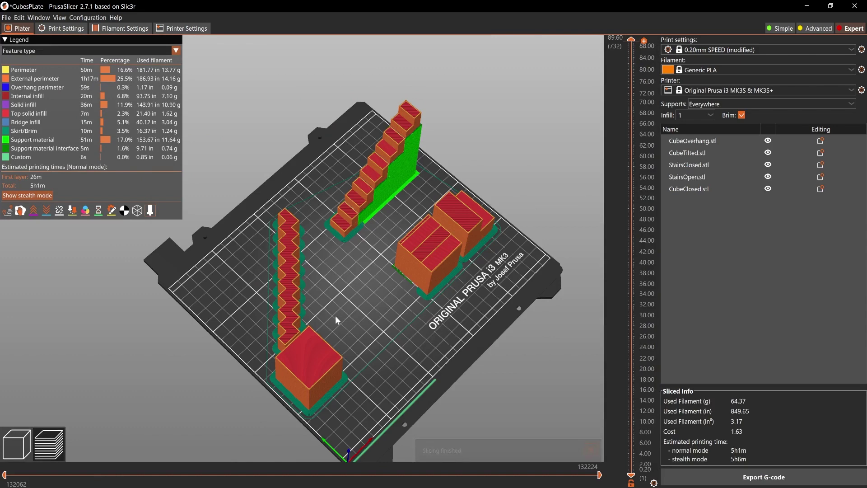
- Review the model layout, and lower the sliced preview to the first layer at 0.20 mm to examine each model's bed contact
key("Tab")
left_click(315, 306)
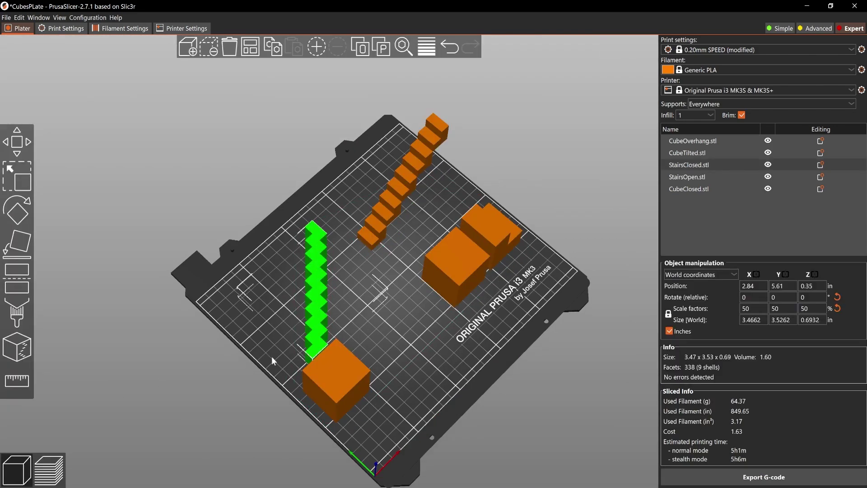
scroll(373, 324, "up", 5)
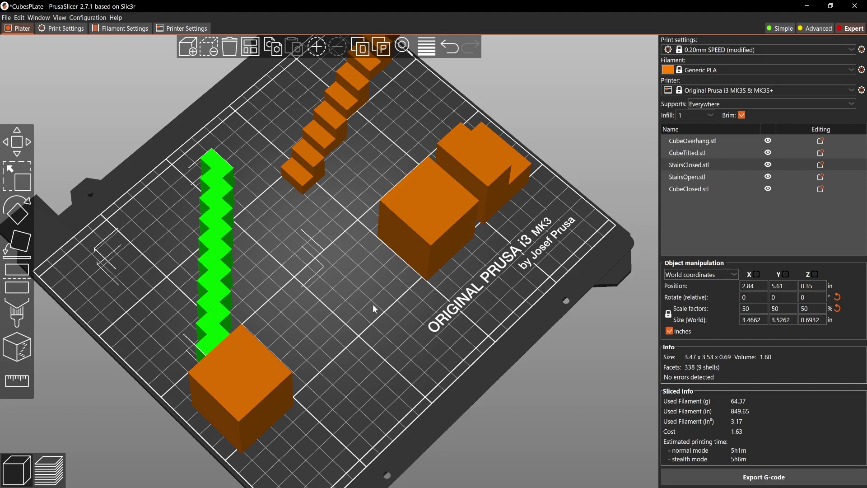
scroll(347, 308, "down", 5)
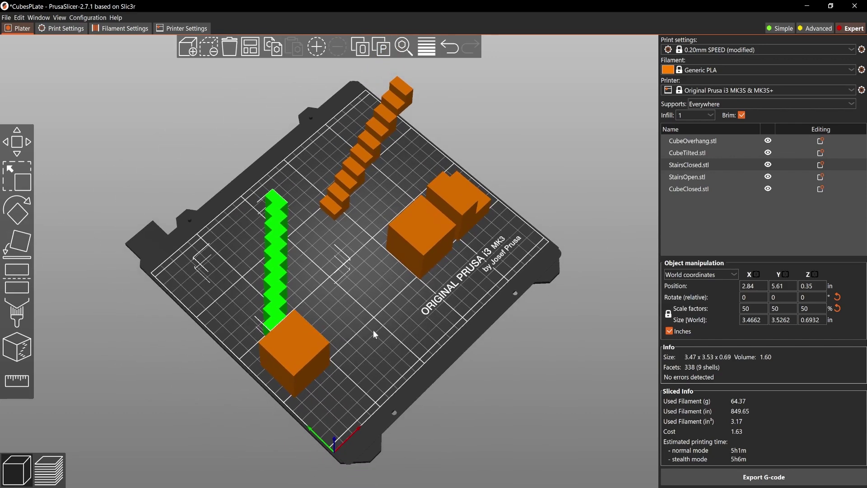
left_click(364, 326)
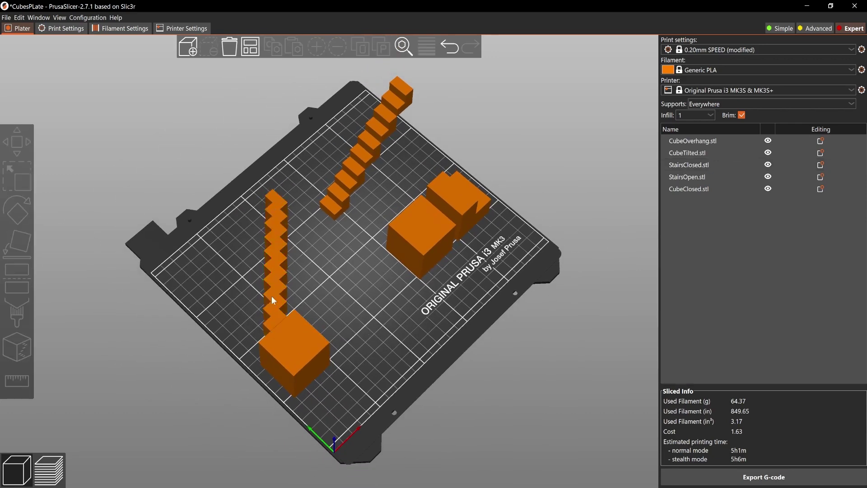
left_click(292, 343)
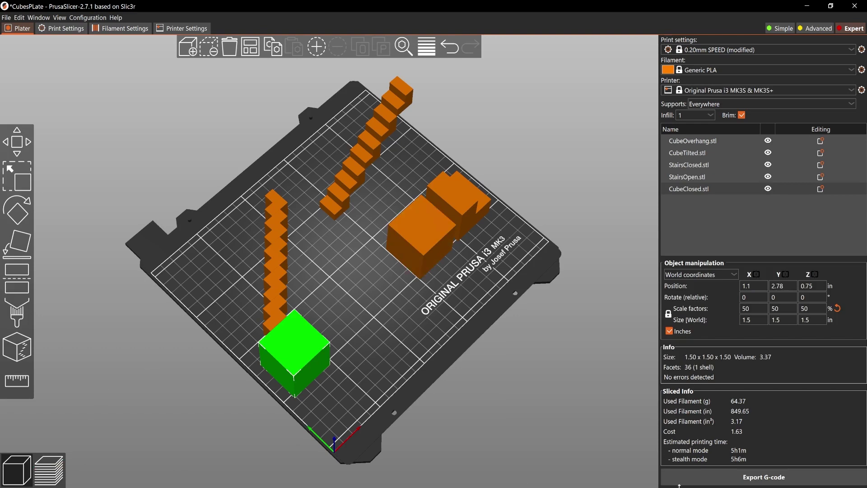
left_click(48, 469)
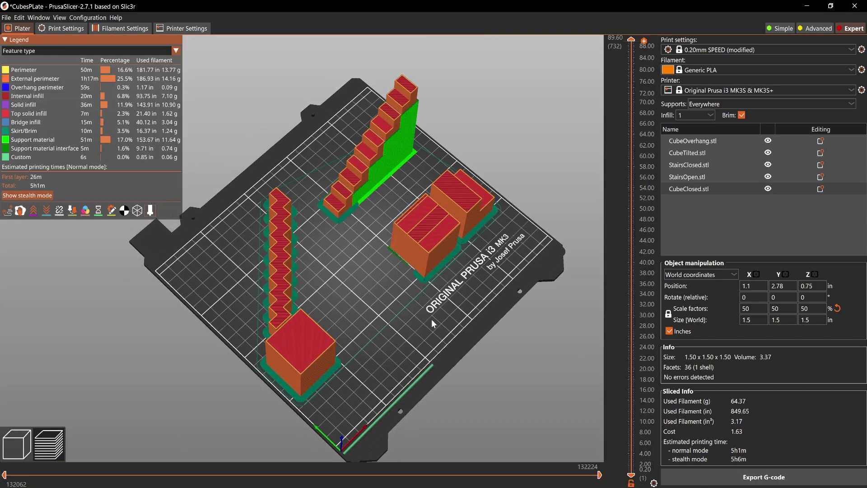
left_click_drag(631, 41, 630, 473)
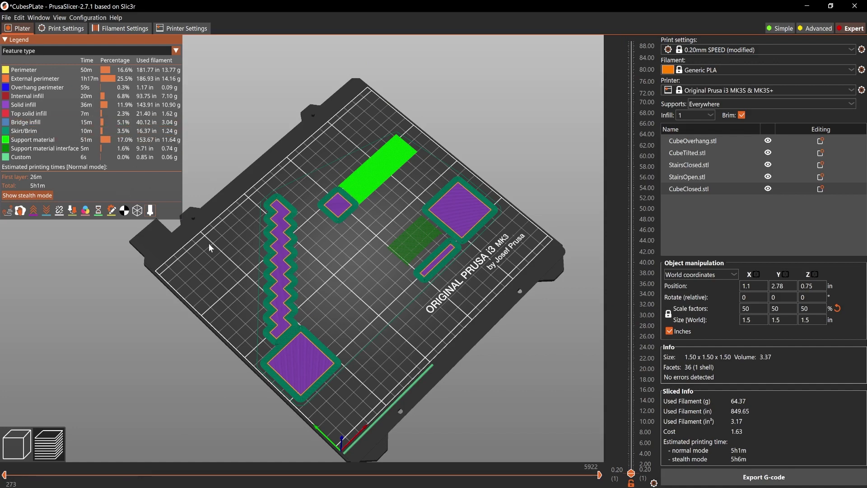
- Set the first layer speed to 15 mm/s and slice the plate again
left_click(58, 28)
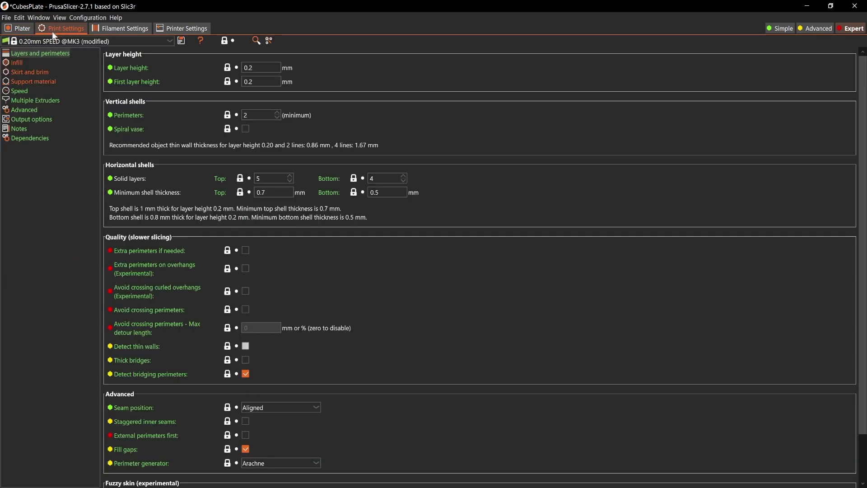
left_click(25, 94)
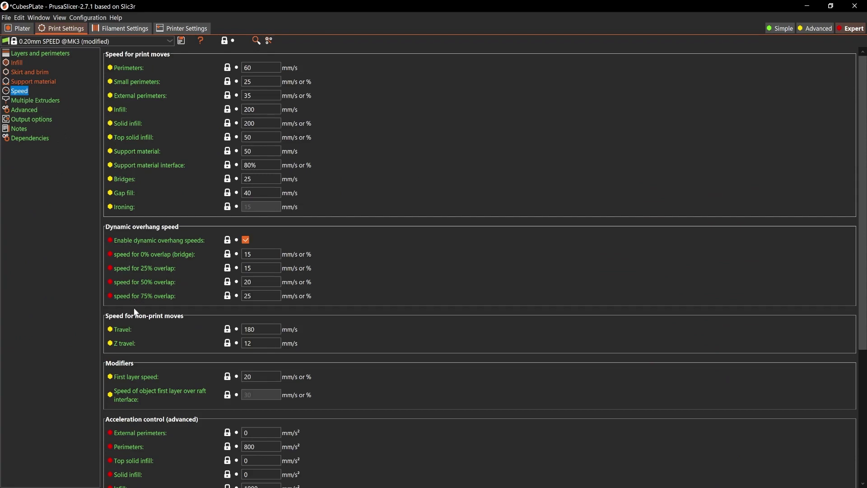
left_click(267, 377)
left_click(18, 29)
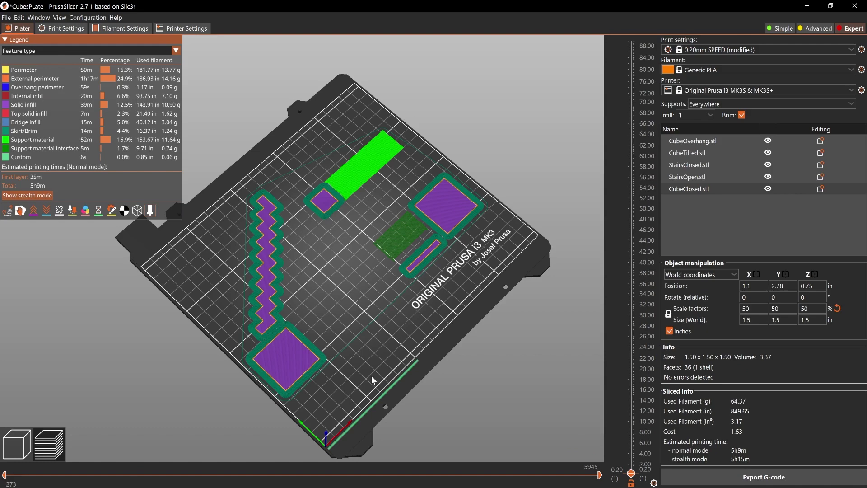
- Restore the preview to its full 89.60 mm height and view the whole resliced plate
left_click_drag(632, 472, 645, 5)
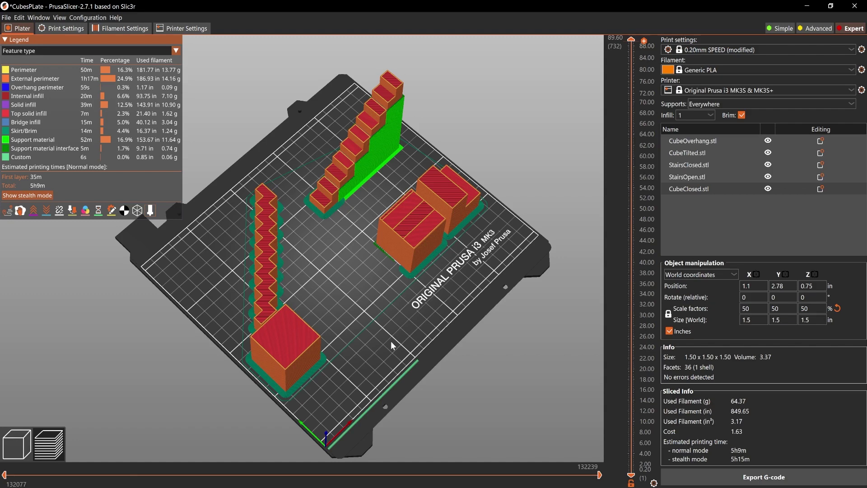
right_click_drag(374, 345, 389, 330)
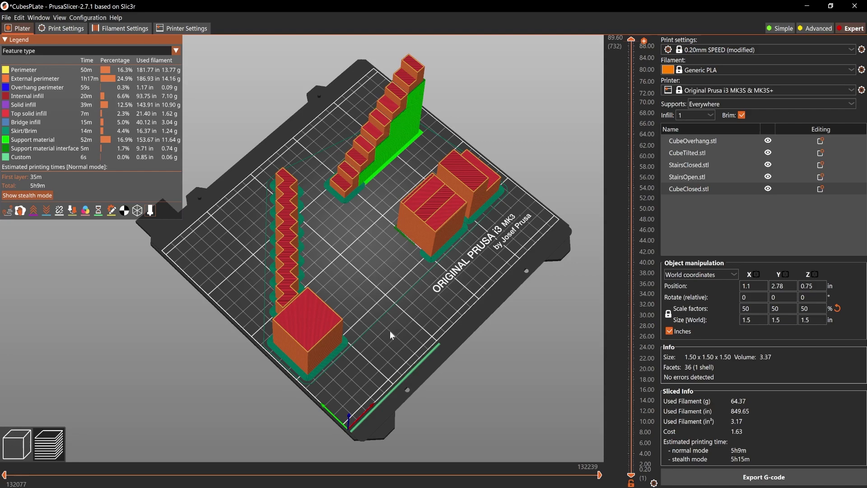
middle_click_drag(408, 327, 367, 345)
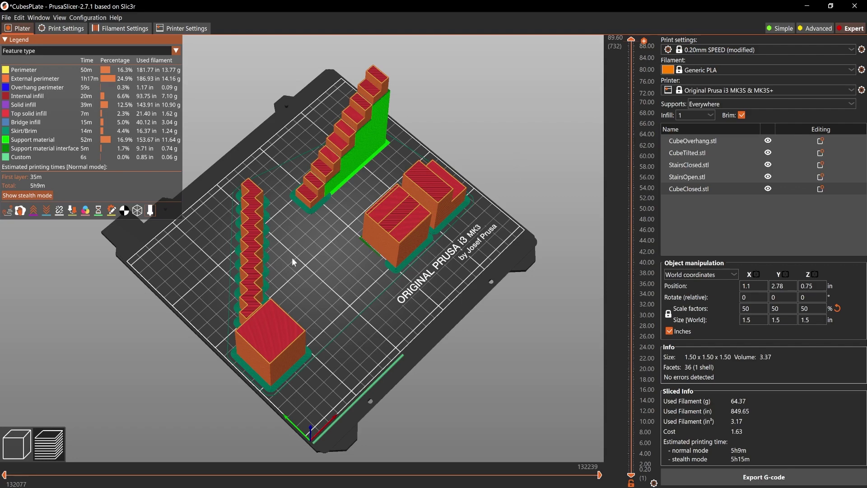
- Set the first layer bed temperature of the Generic PLA filament to 70 °C
left_click(55, 27)
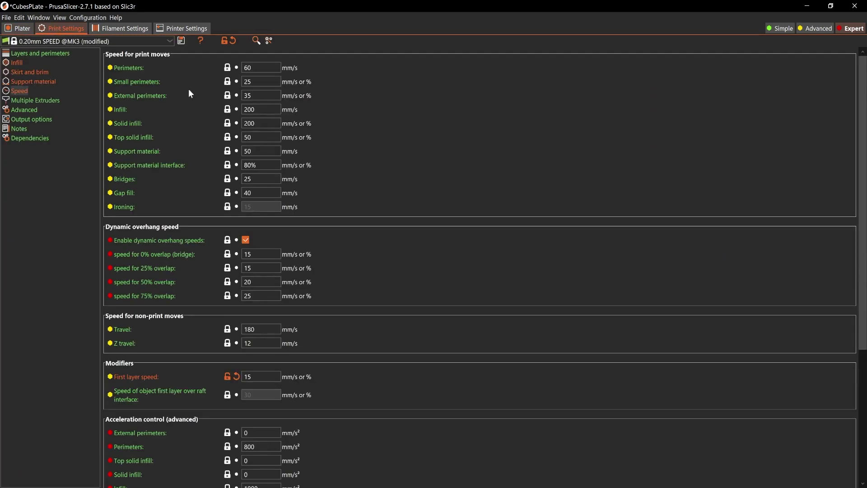
left_click(113, 27)
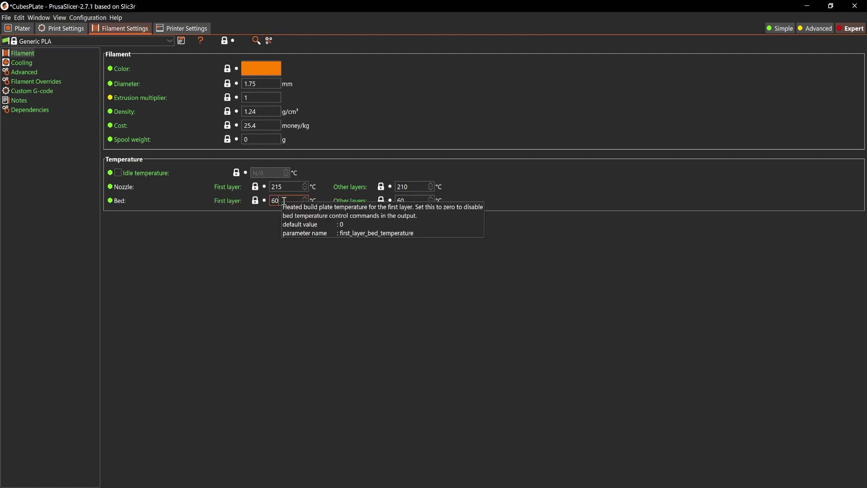
key("BackSpace")
key("BackSpace")
type("70")
left_click(412, 200)
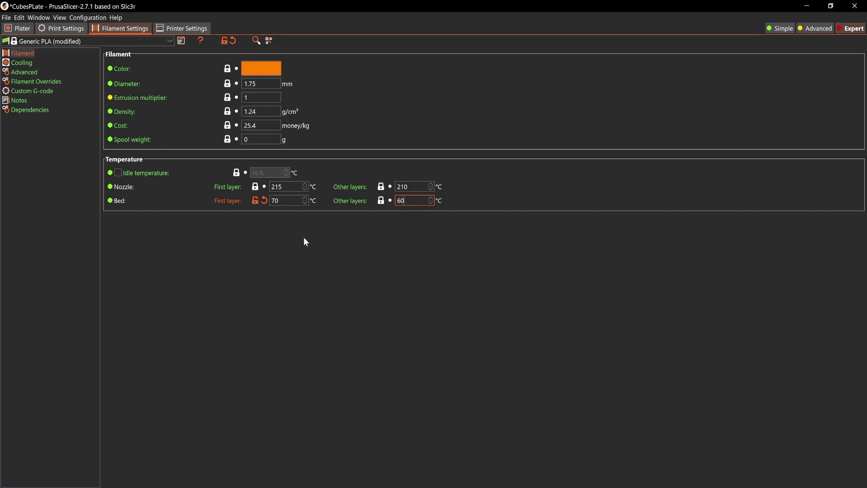
left_click(290, 200)
- Reduce the first layer speed in the print settings to 10 mm/s
left_click(61, 28)
left_click(262, 377)
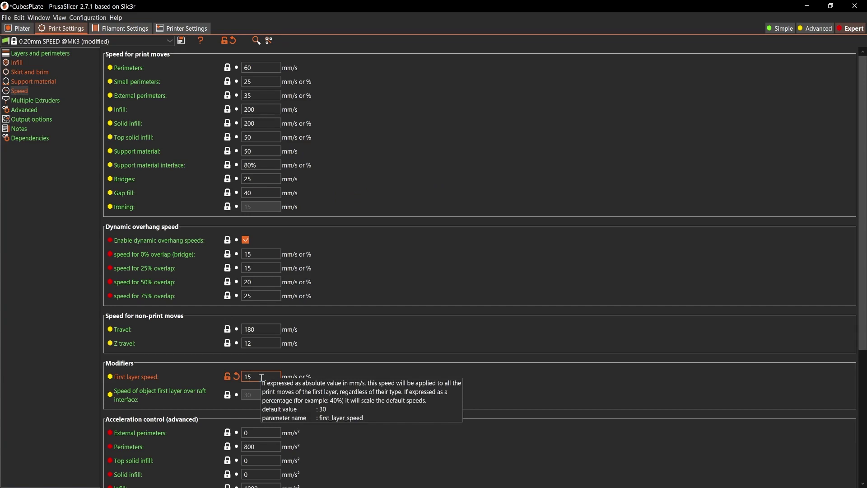
key("BackSpace")
type("0")
- Raise the first layer bed temperature of the Generic PLA filament to 80 °C
left_click(111, 28)
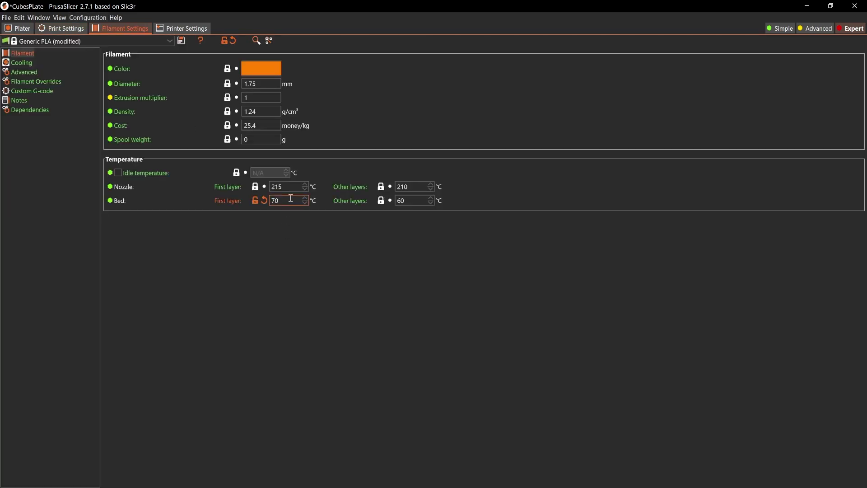
key("BackSpace")
key("BackSpace")
type("80")
left_click(301, 199)
- Check the first layer speed setting, then slice the plate with the changed settings and view the result
left_click(63, 27)
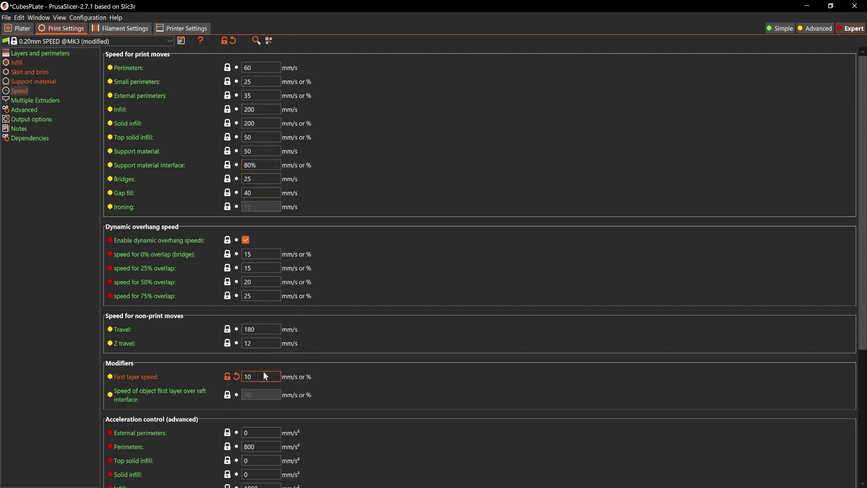
left_click(20, 28)
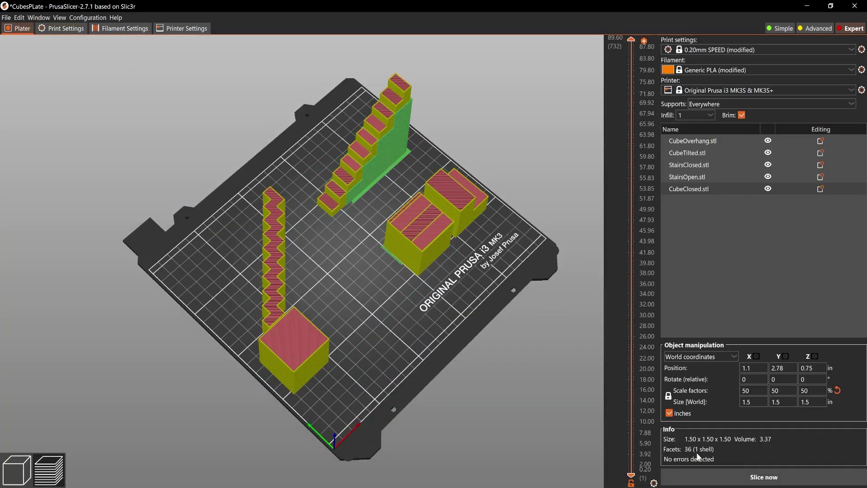
left_click_drag(395, 326, 426, 330)
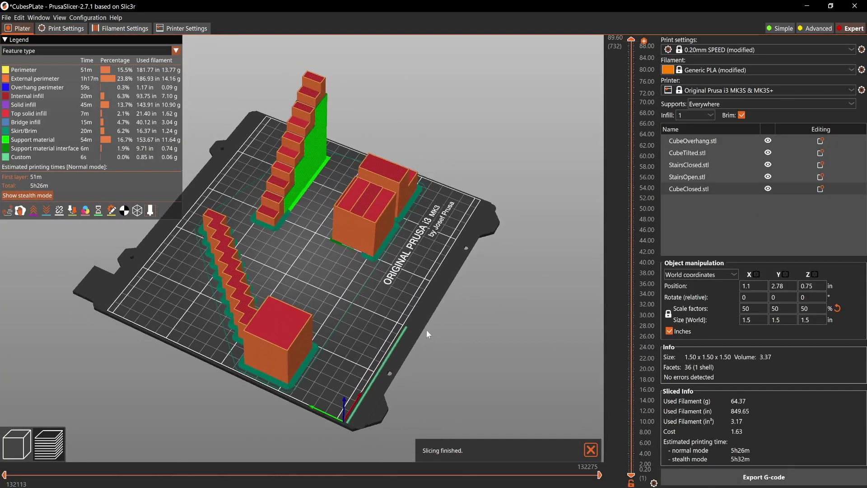